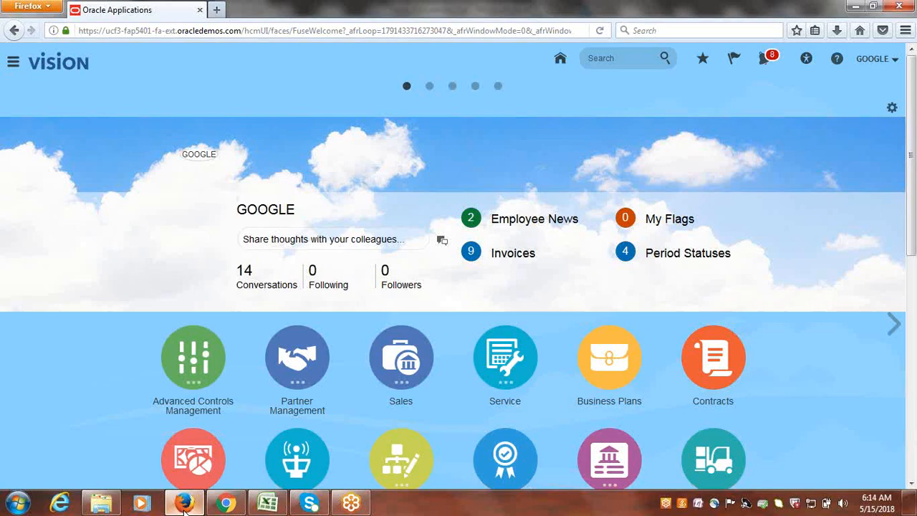
Step: Open the Google Implementation Project from the implementation projects overview in Setup and Maintenance
left_click(876, 58)
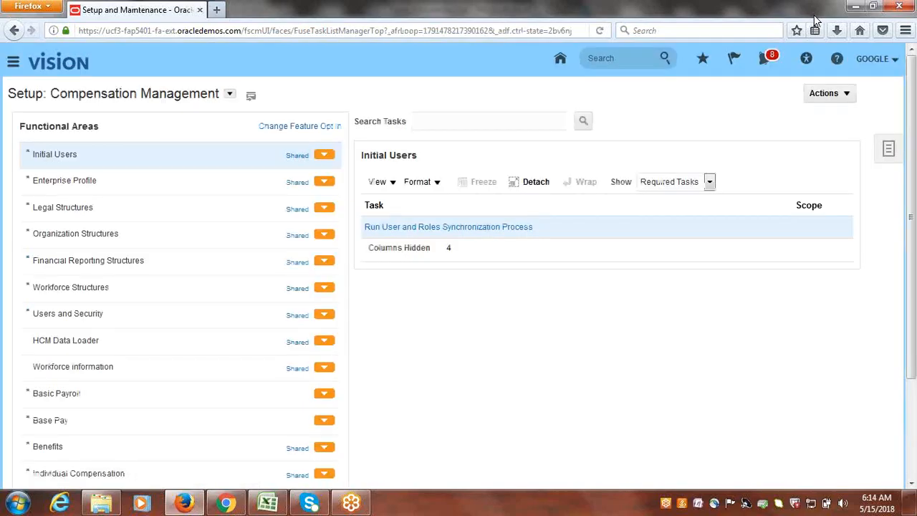
left_click(890, 149)
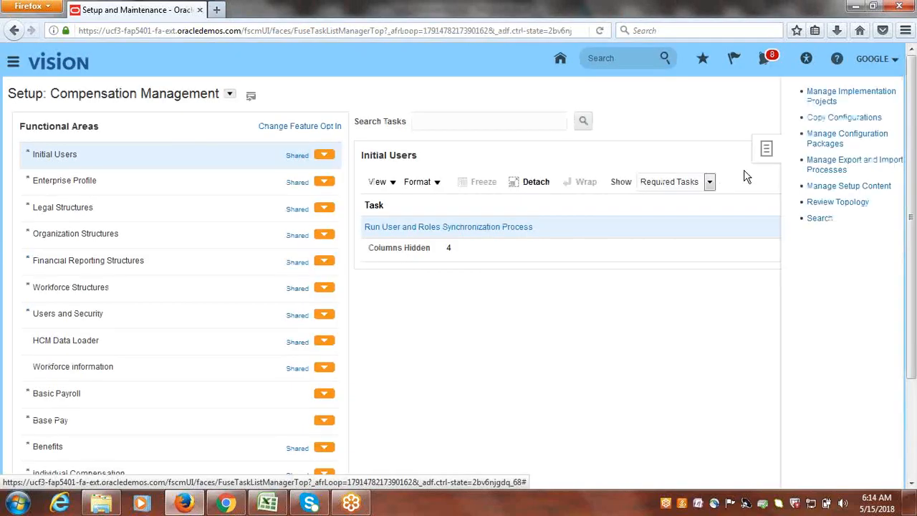
left_click(804, 97)
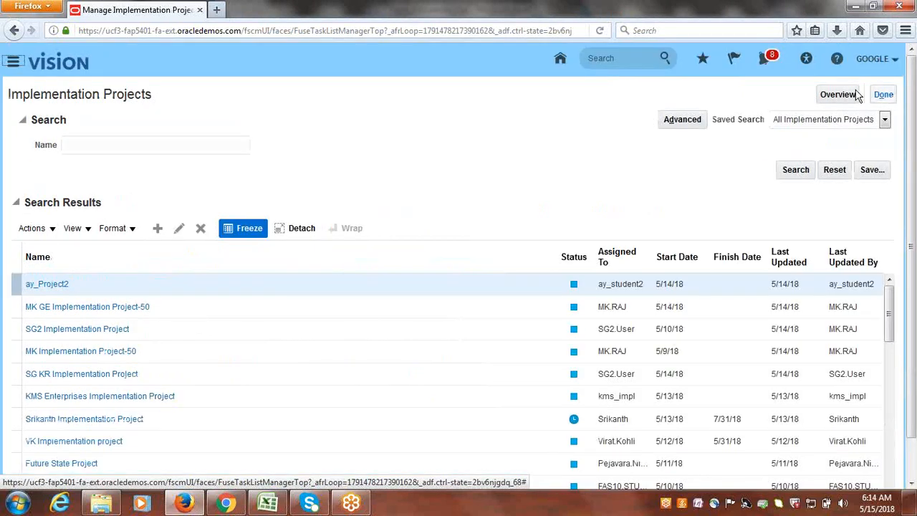
left_click(854, 95)
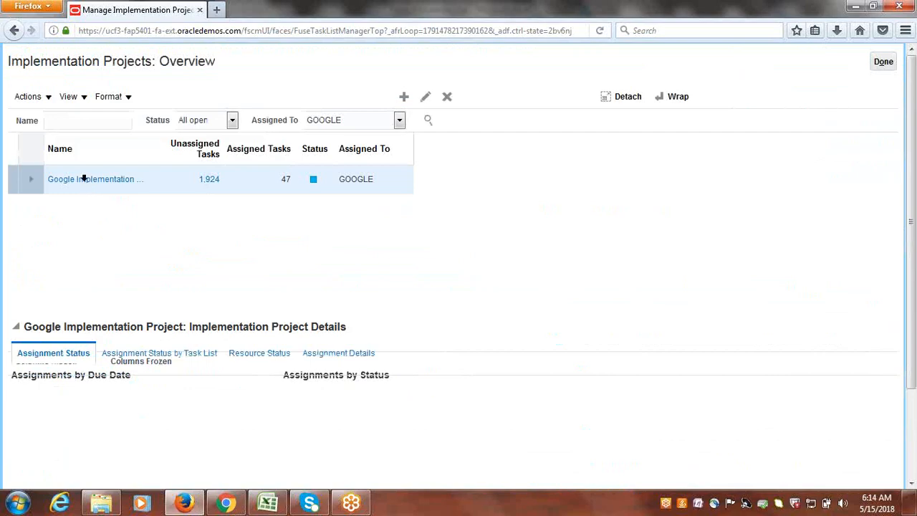
left_click(102, 214)
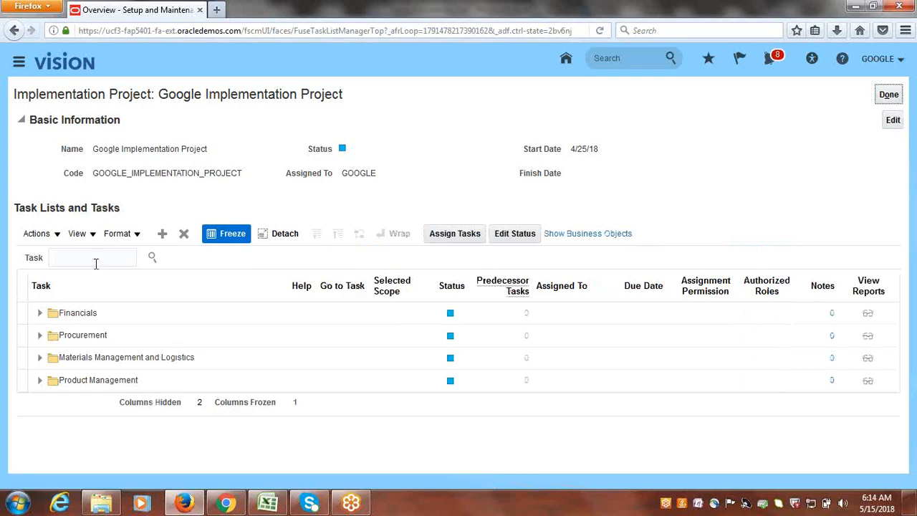
Step: Search the project's tasks for Memo Lines and go to the Manage Standard Memo Lines task under Define Common Revenue Configuration
left_click(95, 259)
type("Me")
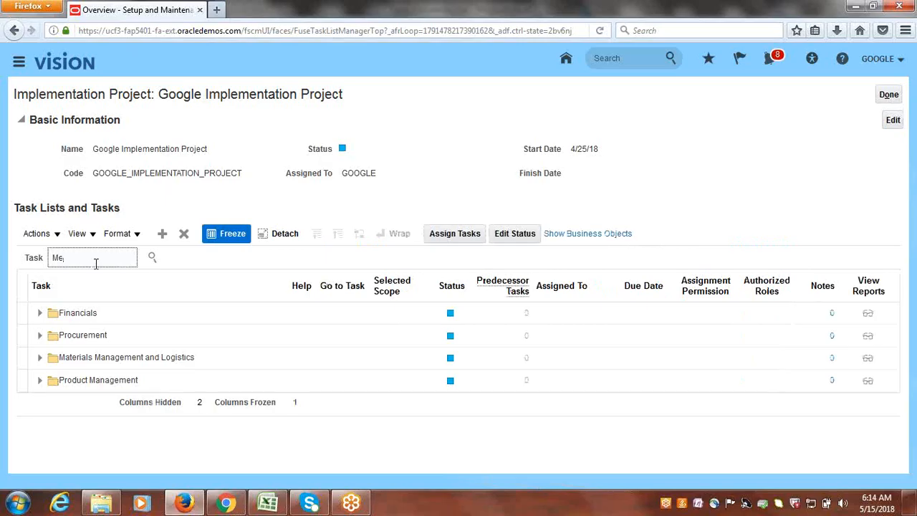
type("mo Lines")
key("Return")
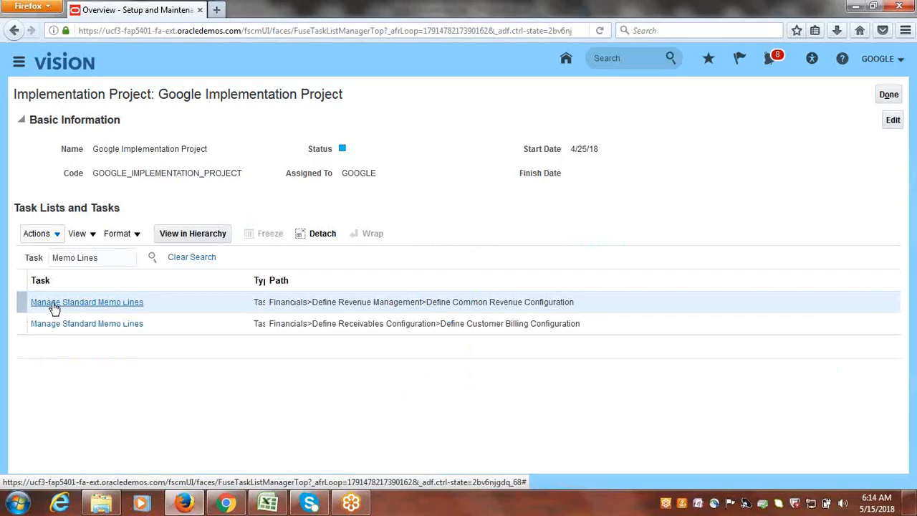
left_click(107, 307)
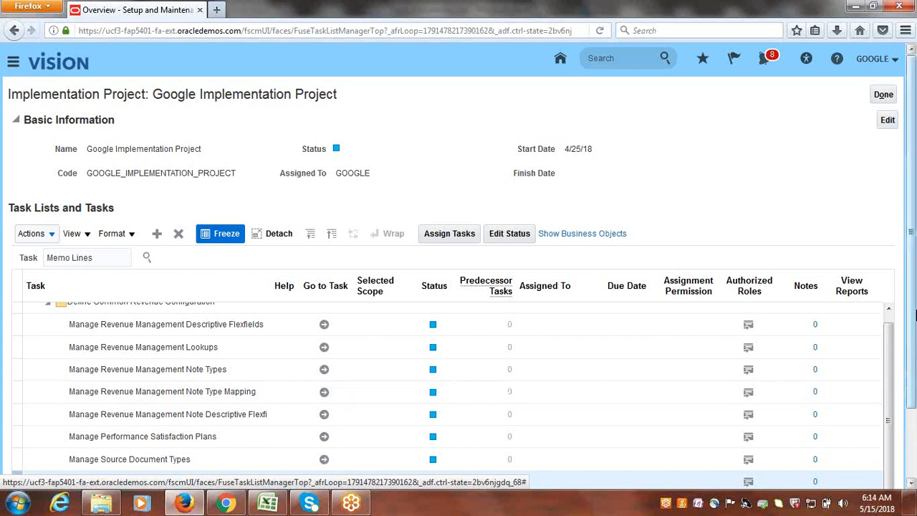
scroll(912, 423, "down", 2)
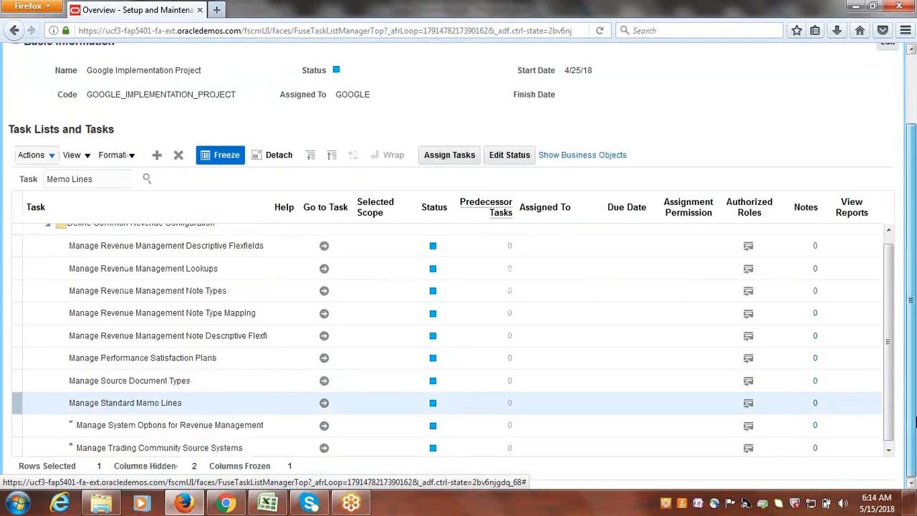
left_click(324, 404)
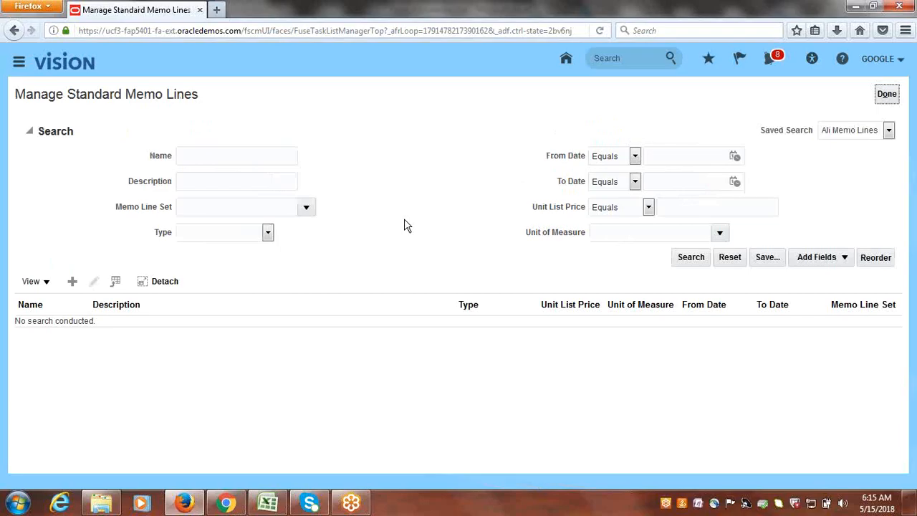
Step: Create a new standard memo line and set its Memo Line Set to Common Set, found by the code COMMON
left_click(71, 282)
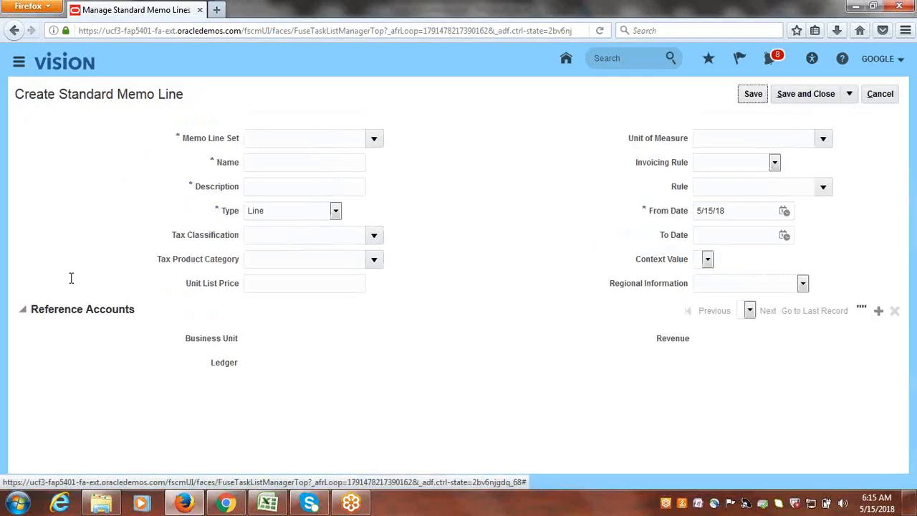
left_click(374, 141)
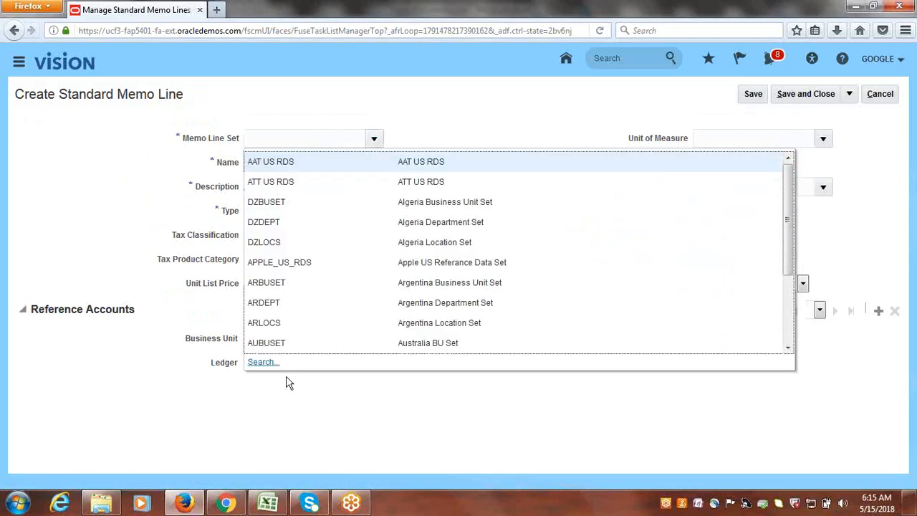
left_click(268, 365)
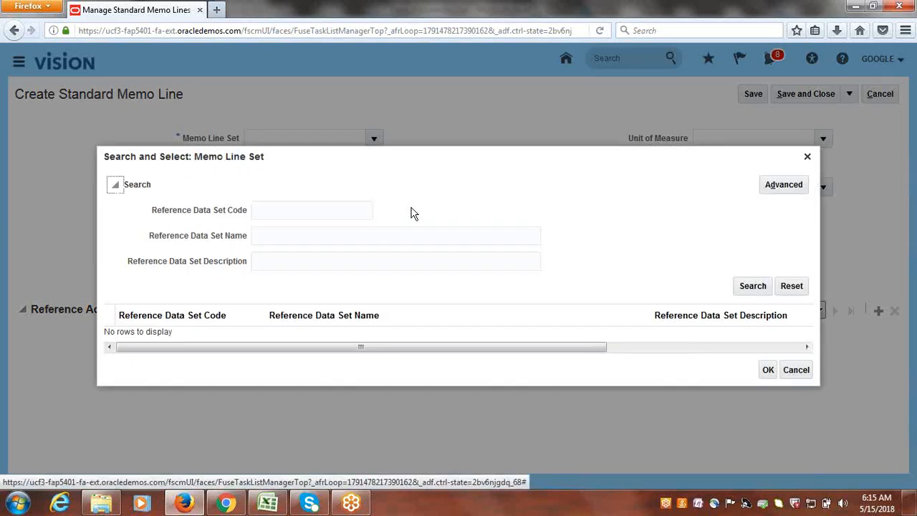
left_click(356, 208)
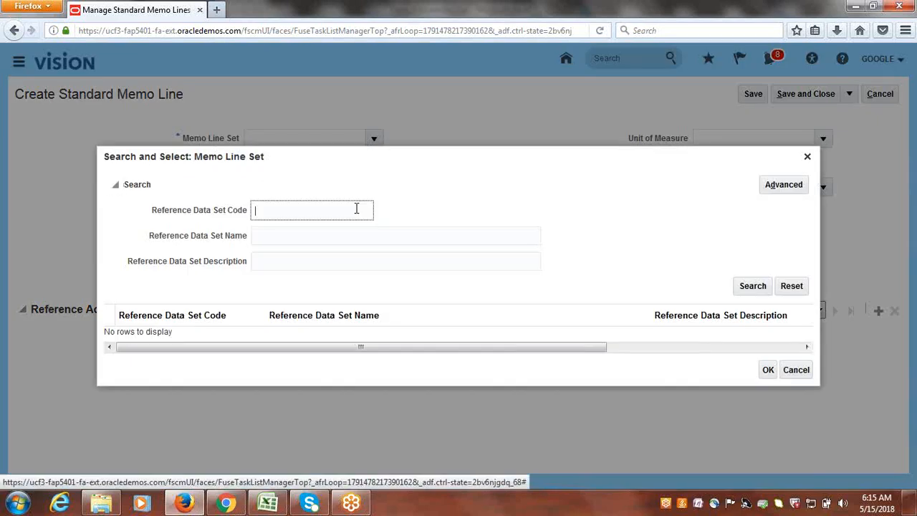
type("COMMON")
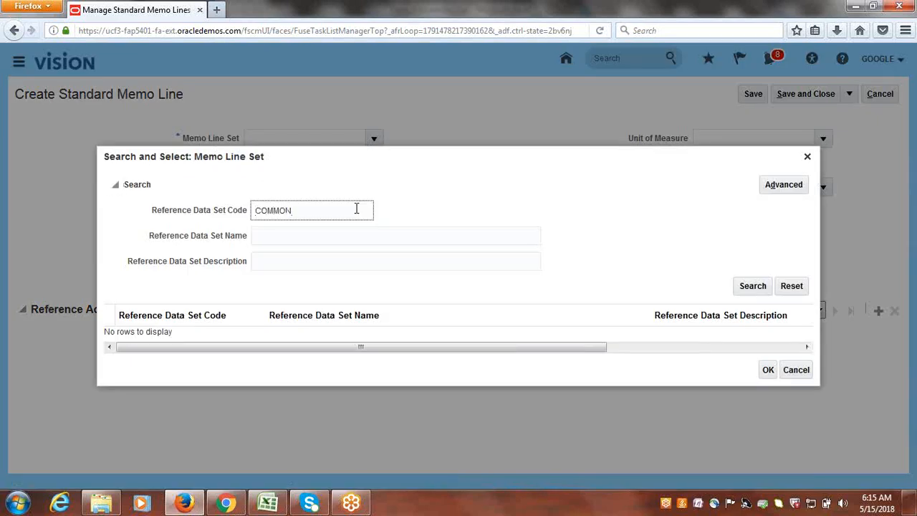
key("Return")
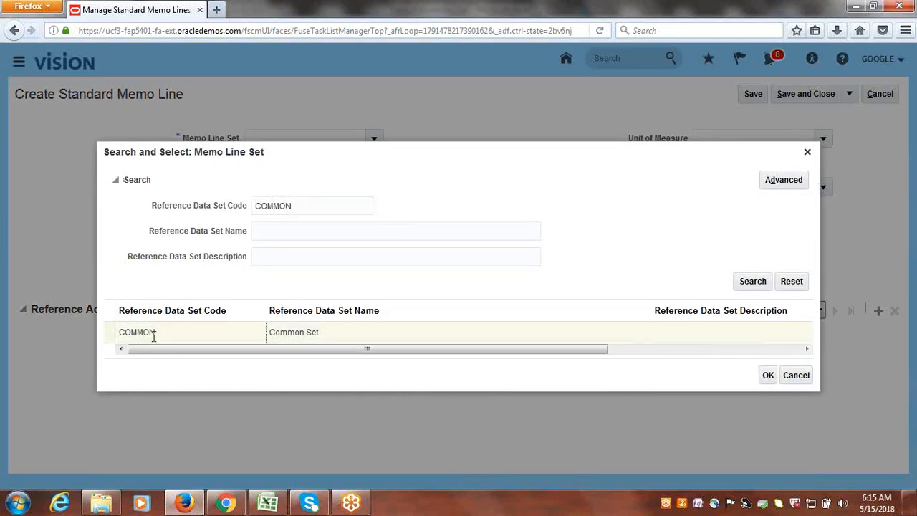
left_click(153, 332)
left_click(768, 379)
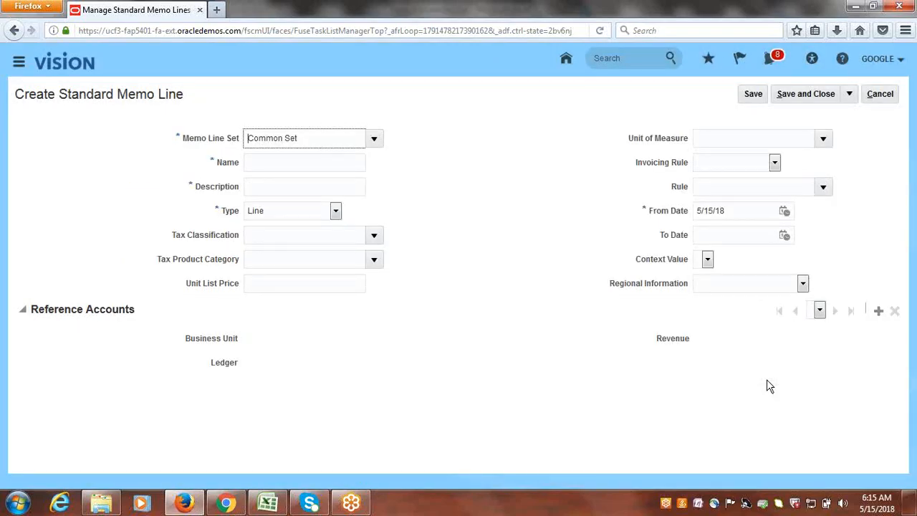
Step: Enter Google Fusion Training as both the name and the description of the memo line
left_click(268, 164)
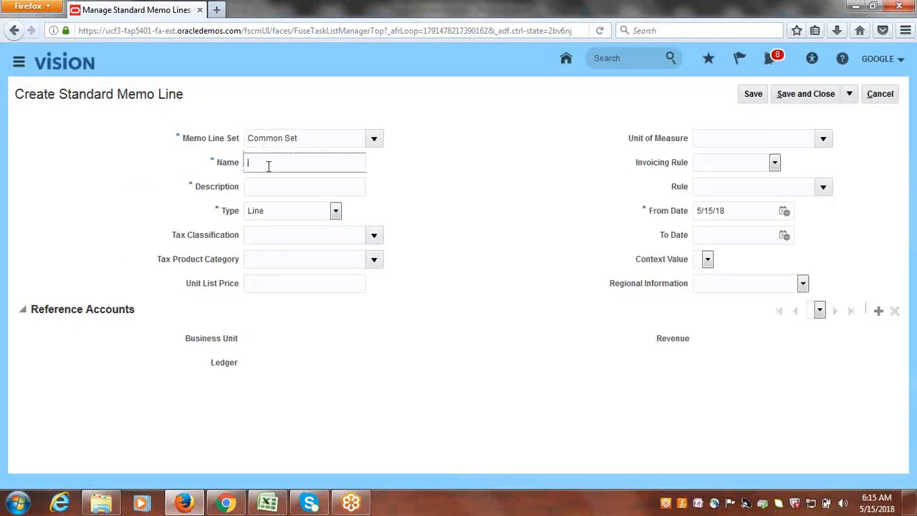
type("Google Fusion Training")
left_click_drag(356, 164, 247, 164)
key("ctrl+c")
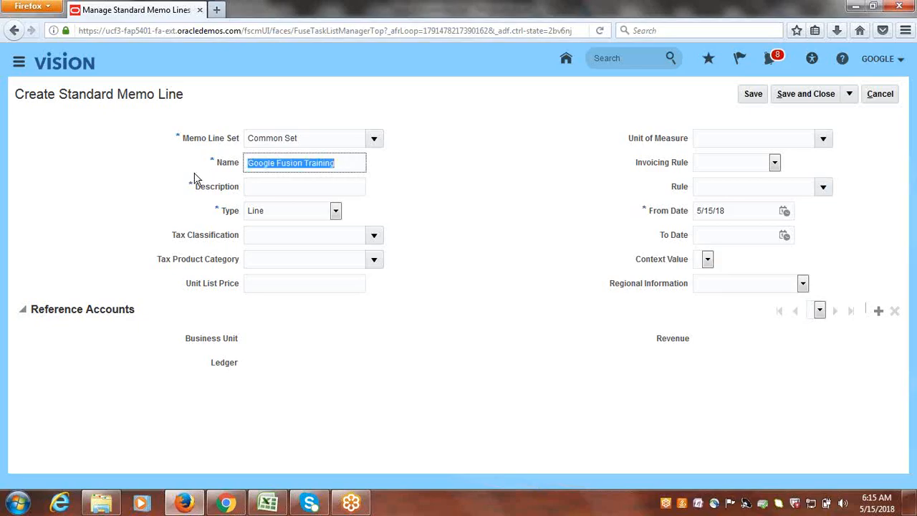
left_click(276, 187)
key("ctrl+v")
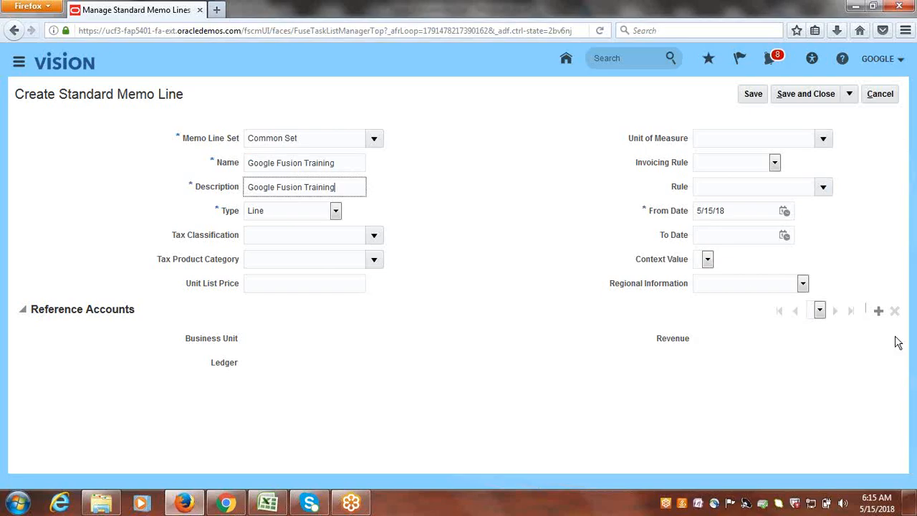
Step: Add a reference account to the memo line and search the business units for Google
left_click(879, 313)
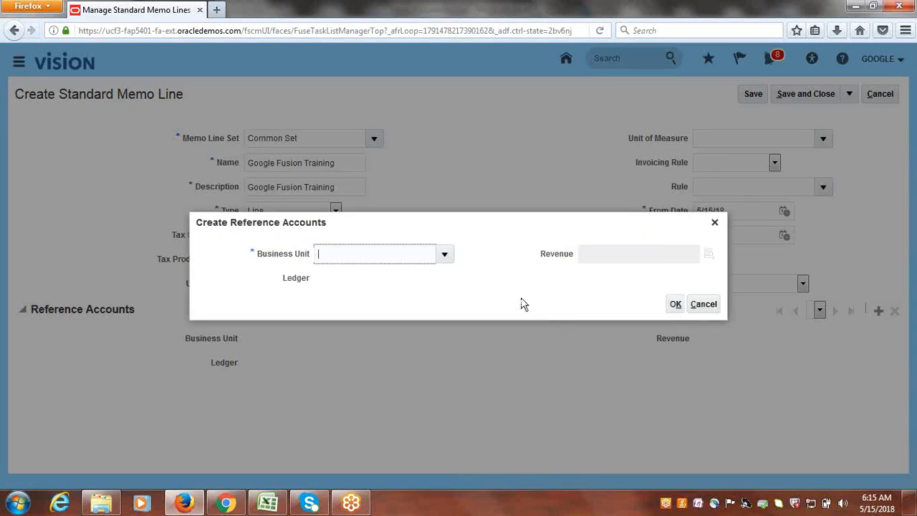
left_click(443, 256)
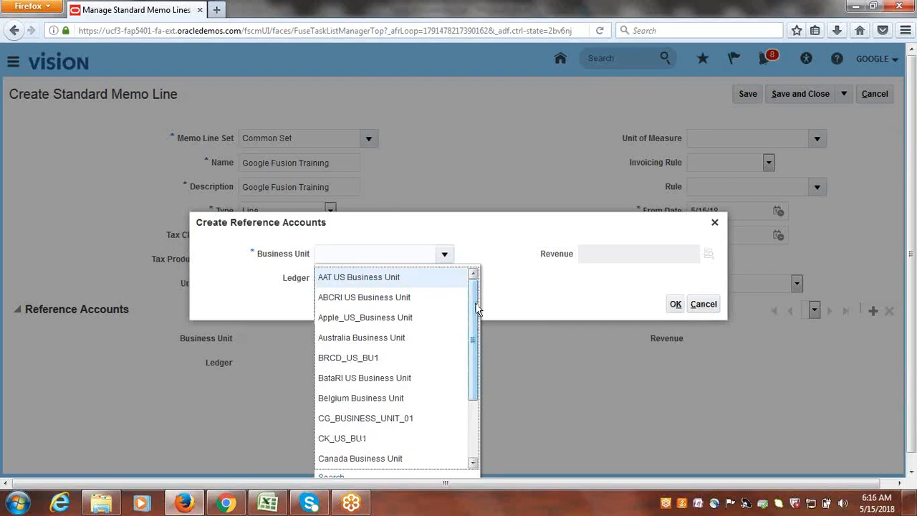
left_click_drag(476, 303, 474, 369)
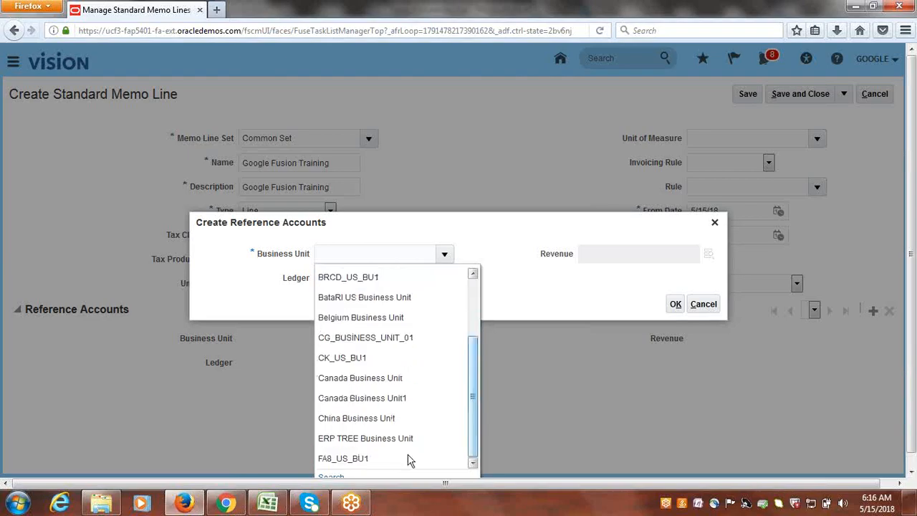
left_click(332, 476)
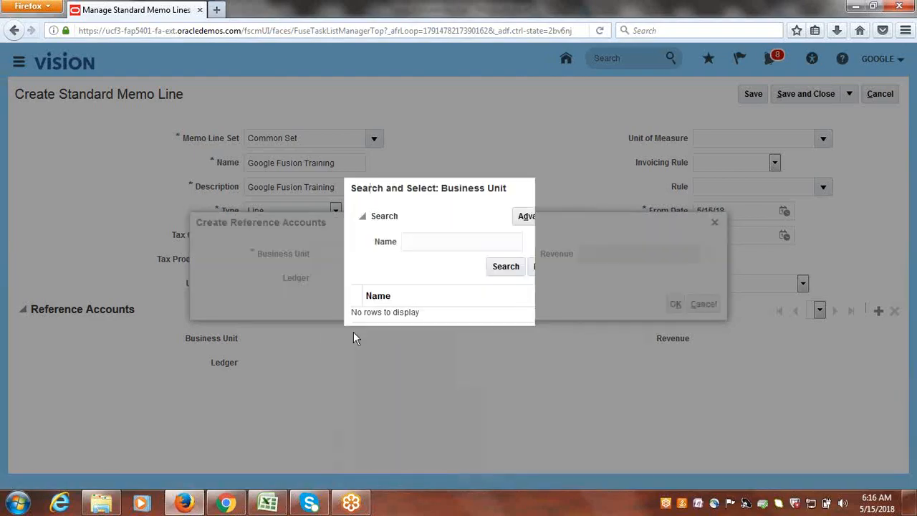
left_click(462, 243)
type("Google")
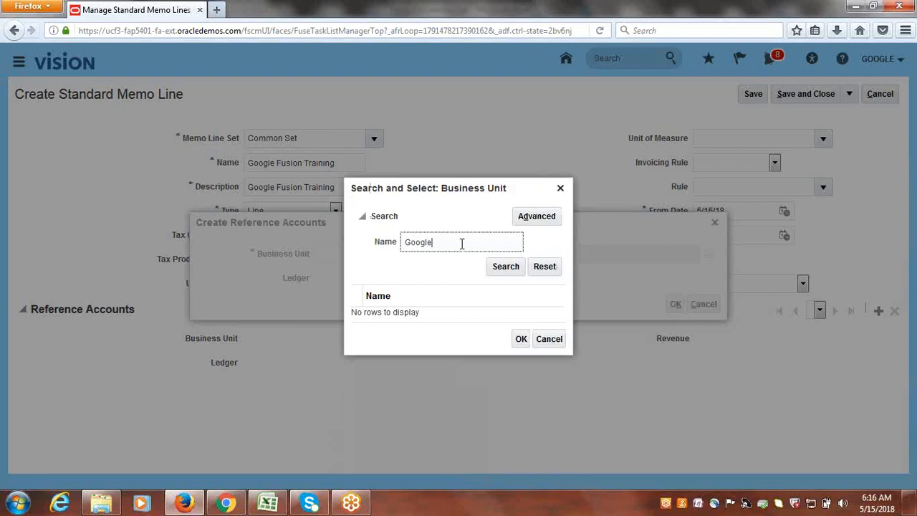
left_click(506, 268)
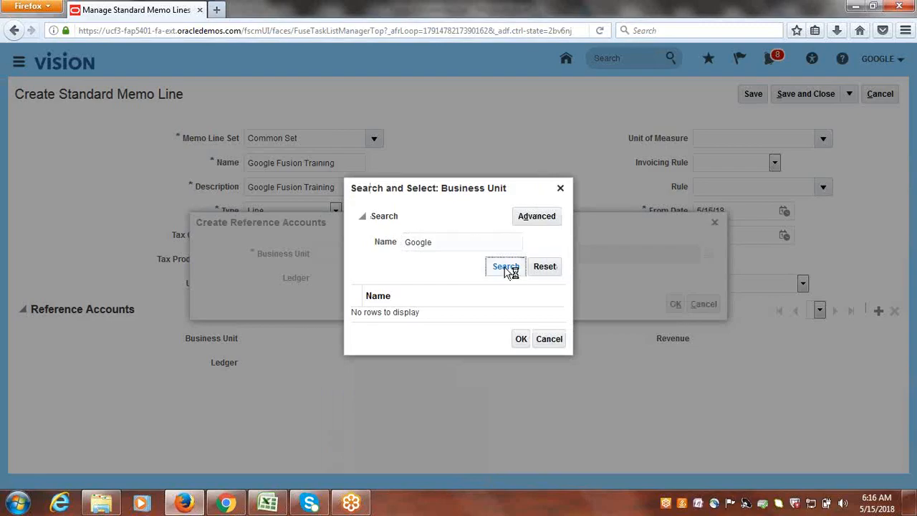
Step: Search for business unit names starting with Google, assign Google US Business Unit to the reference account, and save and close the memo line
left_click(540, 218)
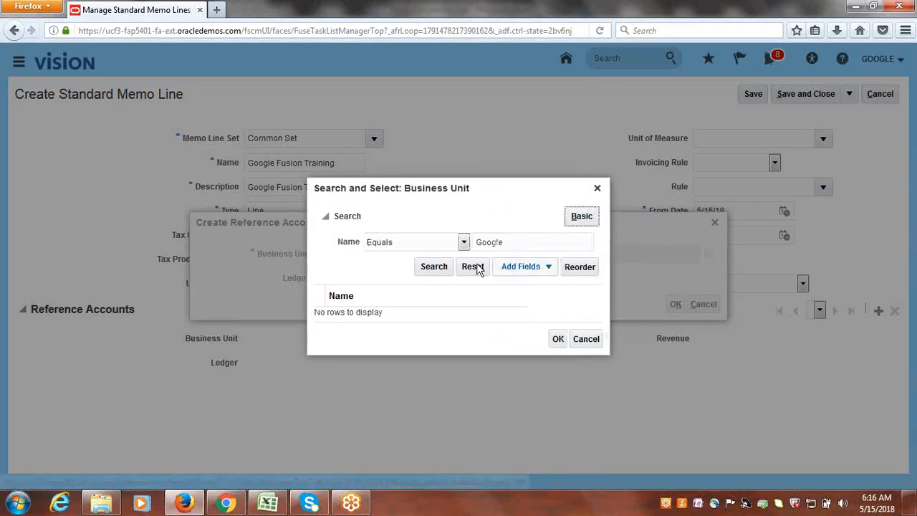
left_click(462, 247)
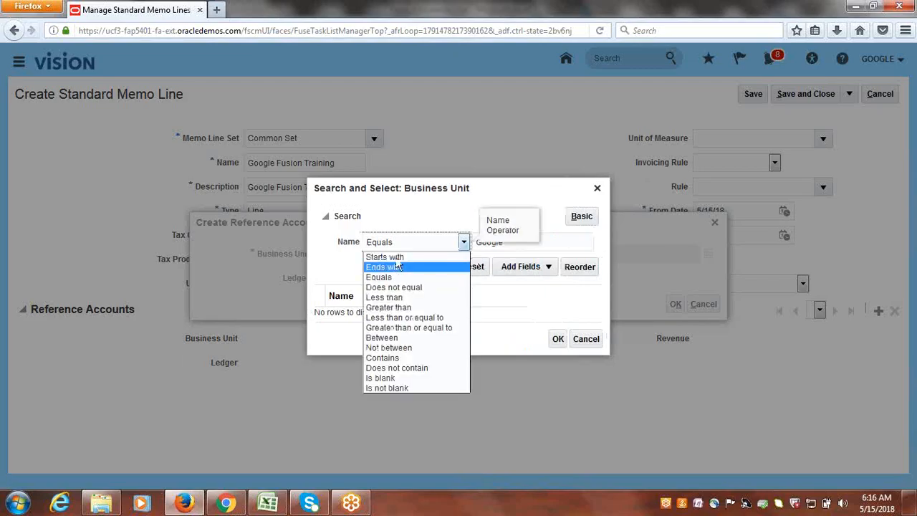
left_click(396, 255)
left_click(432, 268)
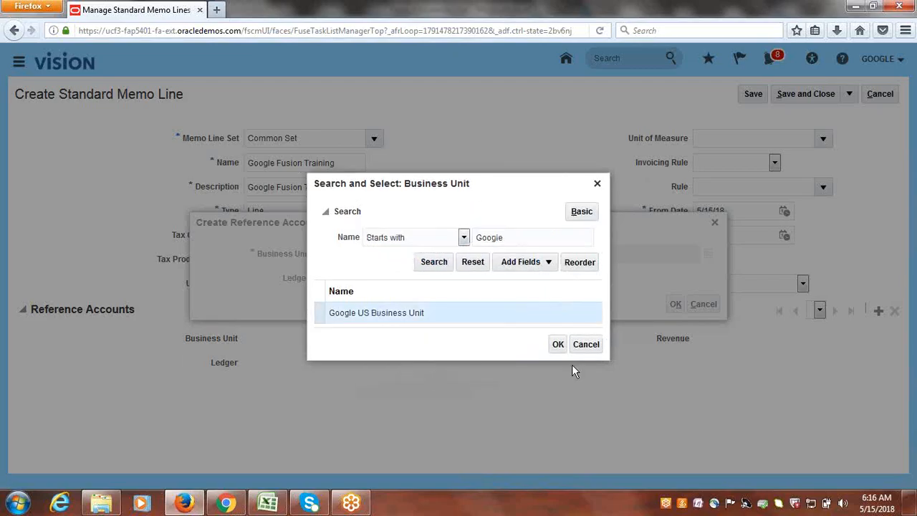
left_click(557, 346)
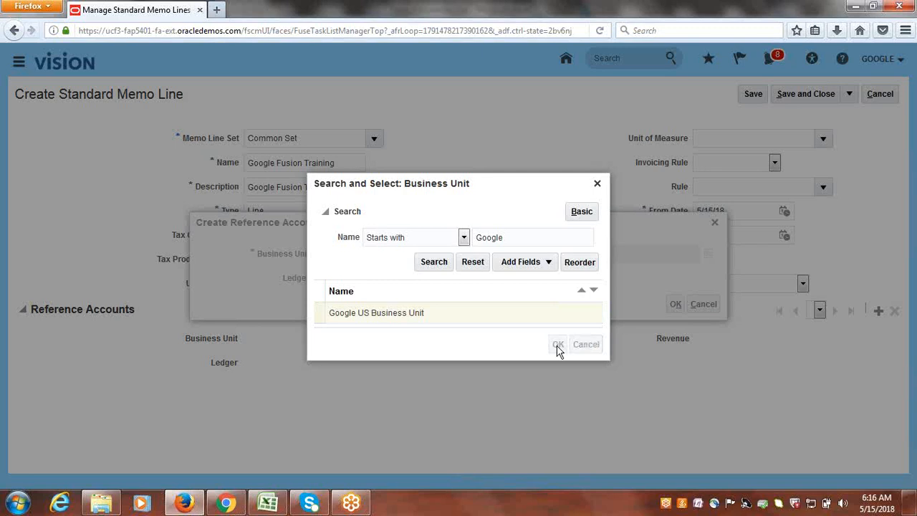
left_click(675, 304)
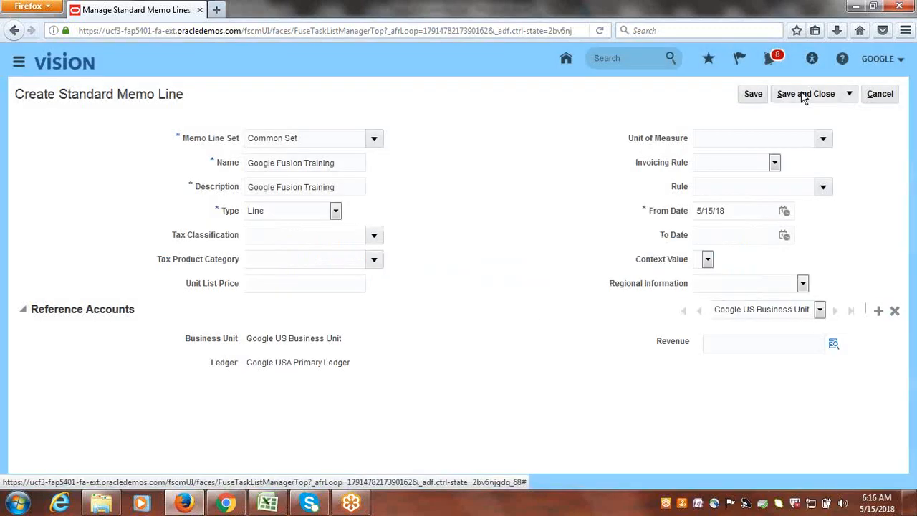
left_click(792, 98)
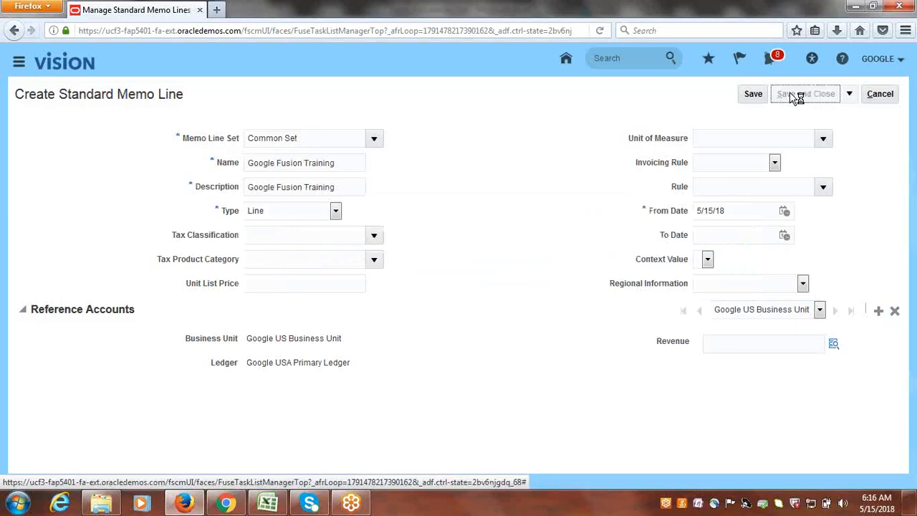
Step: Switch to the Class_Discussions.xlsx workbook in Excel and mark Memo Lines Creation as Done in cell B16
left_click(268, 500)
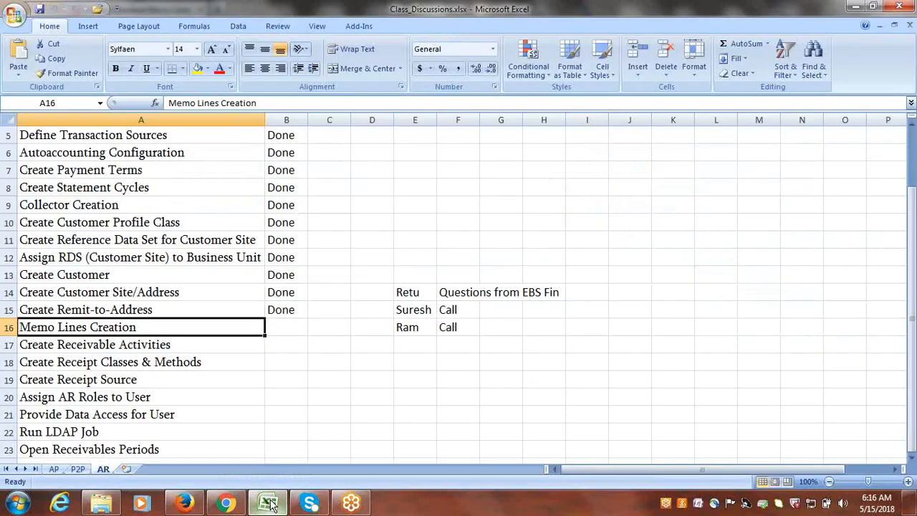
key("Right")
type("d")
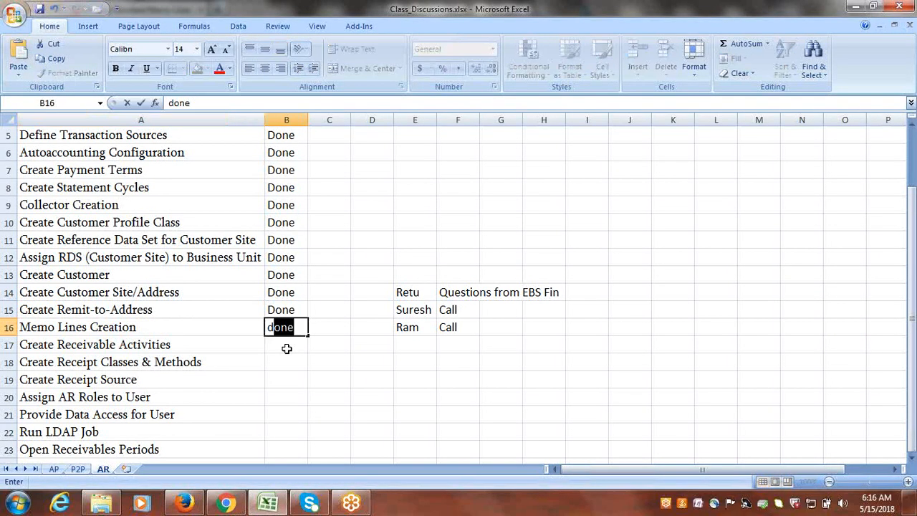
left_click(181, 347)
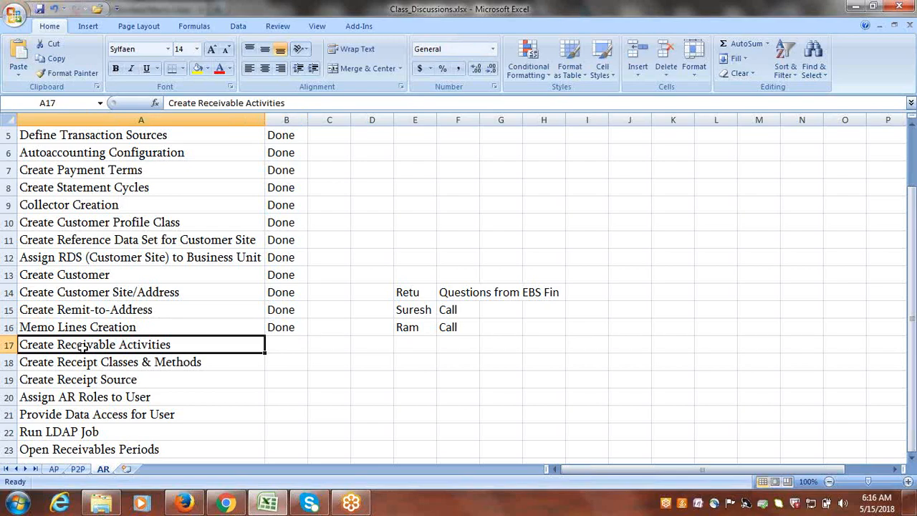
Step: Highlight the words Receivable Activities in cell A17 of the checklist to review the next setup task
double_click(177, 344)
left_click_drag(178, 344, 60, 346)
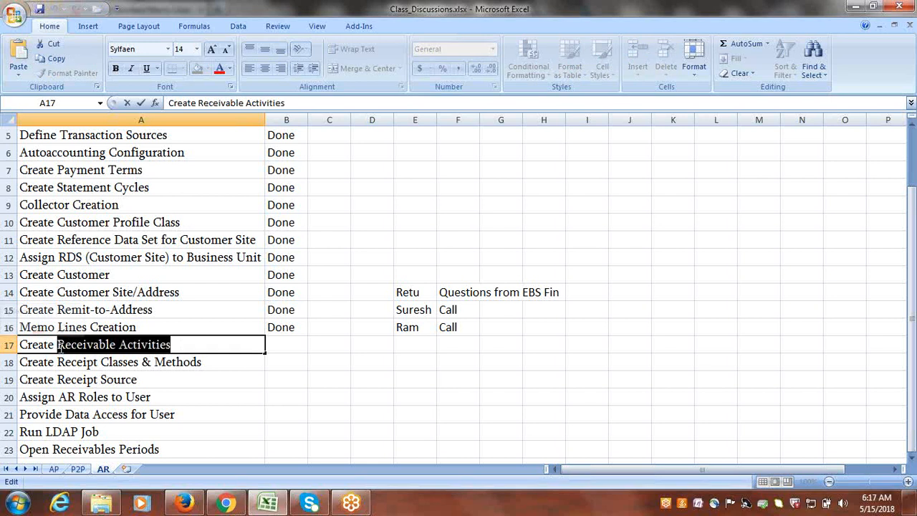
left_click(180, 344)
left_click_drag(179, 343, 58, 351)
Step: Switch to Firefox and finish the Manage Standard Memo Lines task, returning to the Google Implementation Project
left_click(184, 504)
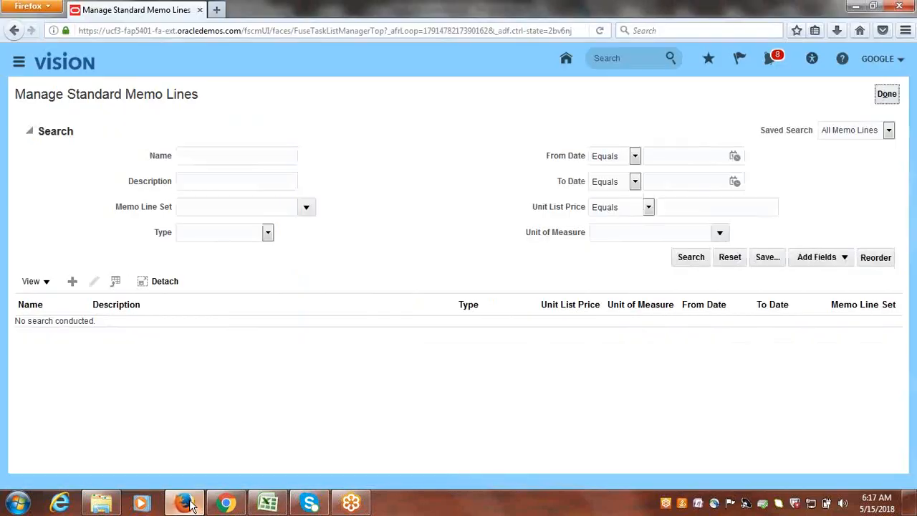
left_click(895, 97)
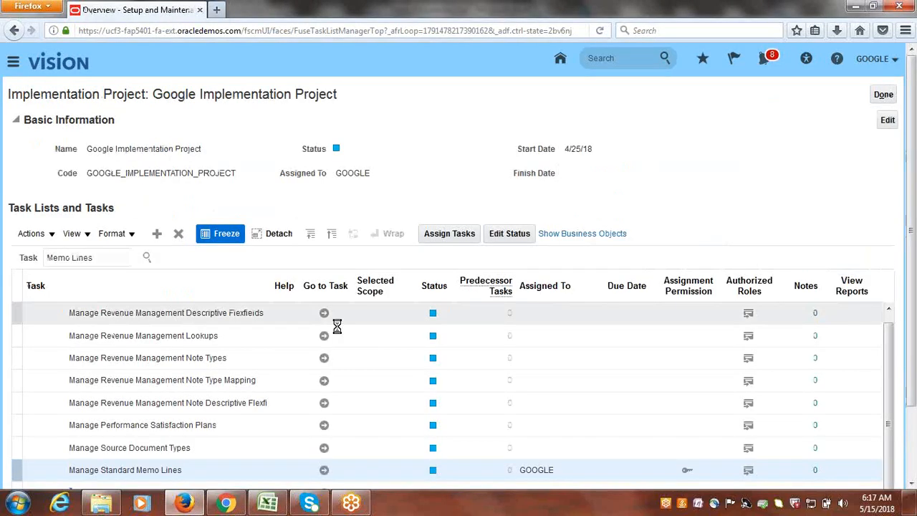
Step: Switch to the Excel checklist and review the Create Receivable Activities and Create Receipt Classes & Methods tasks in A17 and A18
left_click(277, 503)
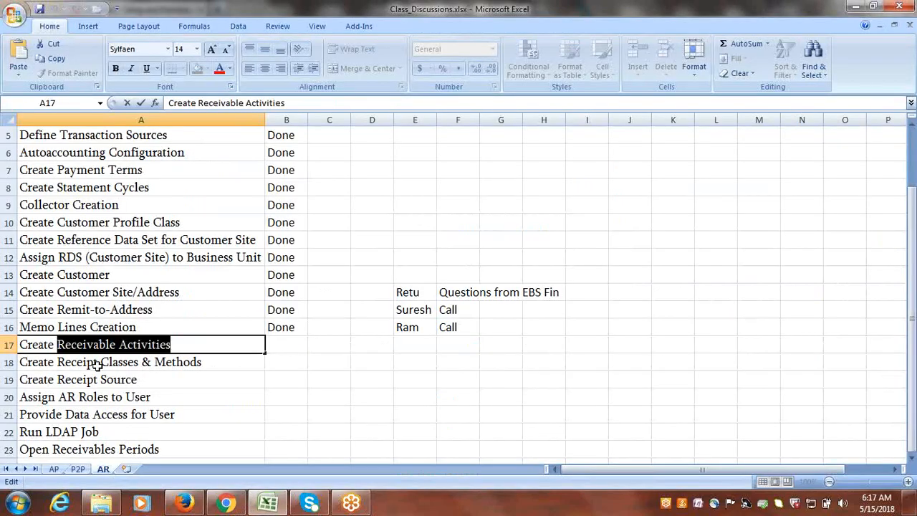
double_click(180, 362)
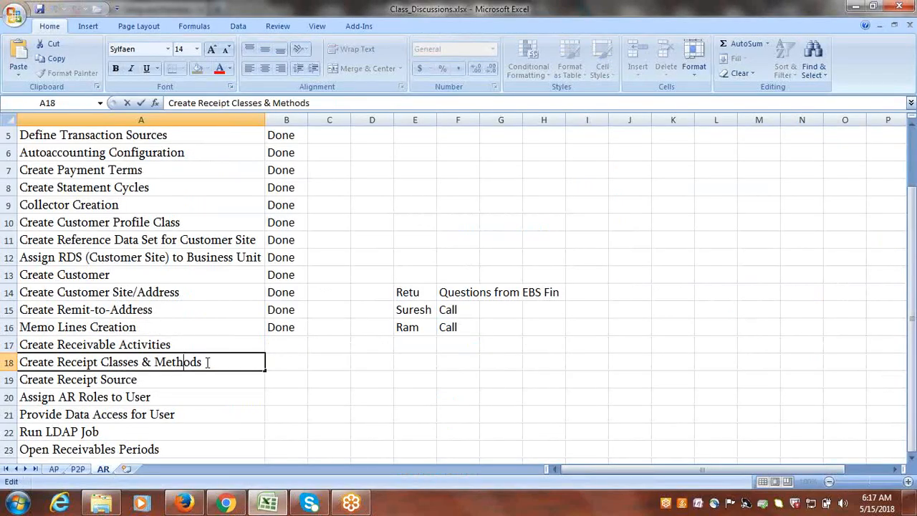
left_click_drag(208, 362, 156, 363)
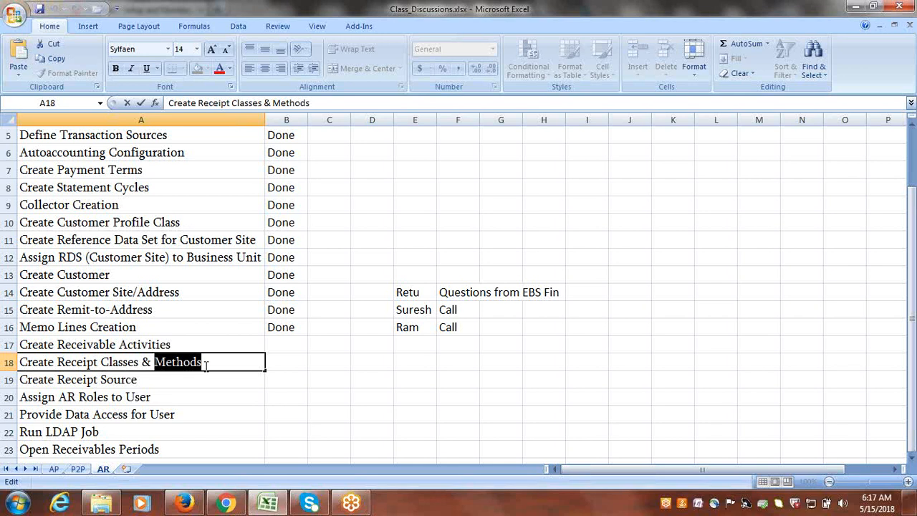
left_click(190, 345)
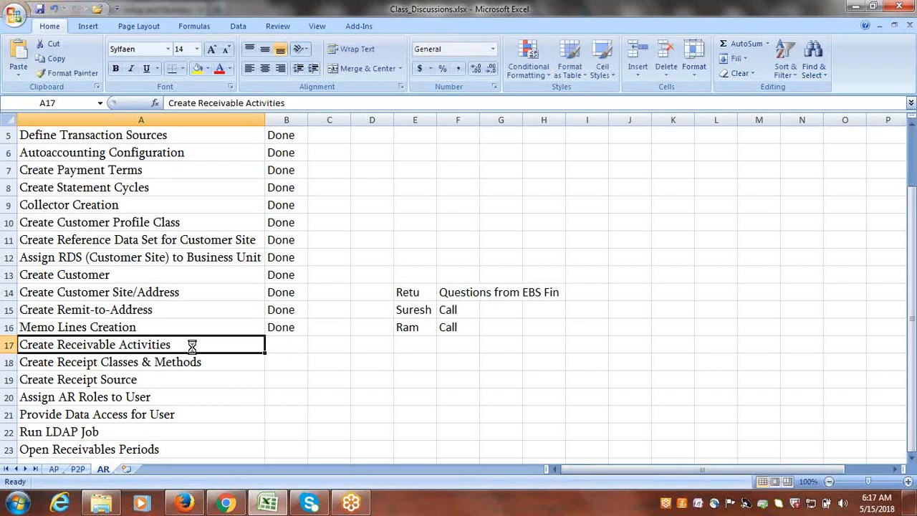
double_click(189, 363)
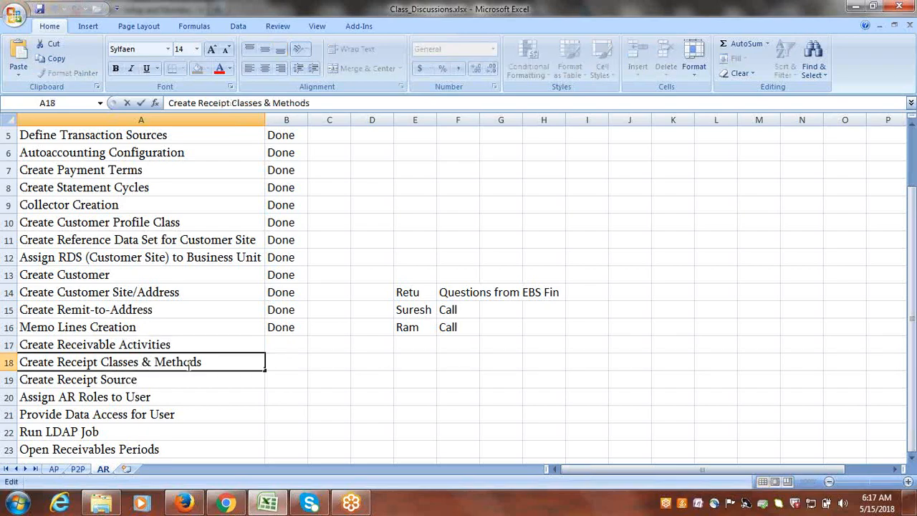
Step: Switch to Firefox, search the project tasks for Receivables ACT, and open the Manage Receivables Activities task
key("alt+Tab")
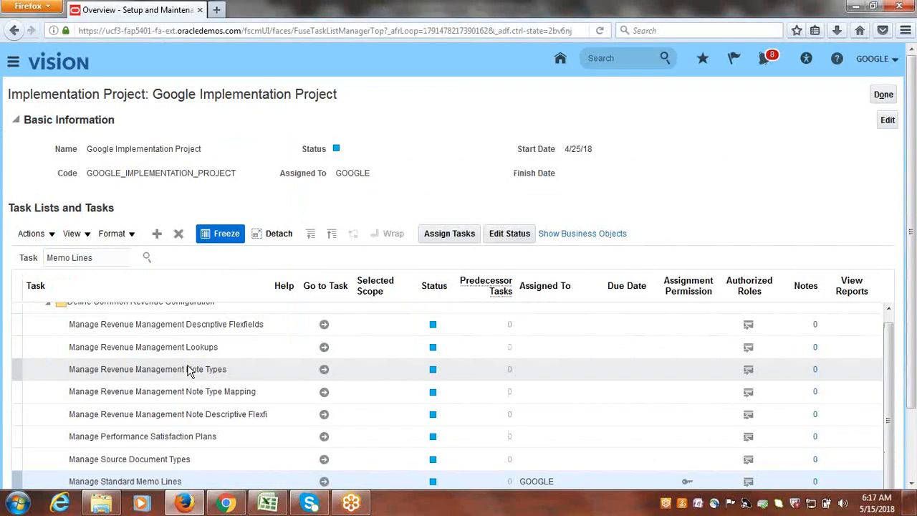
triple_click(99, 260)
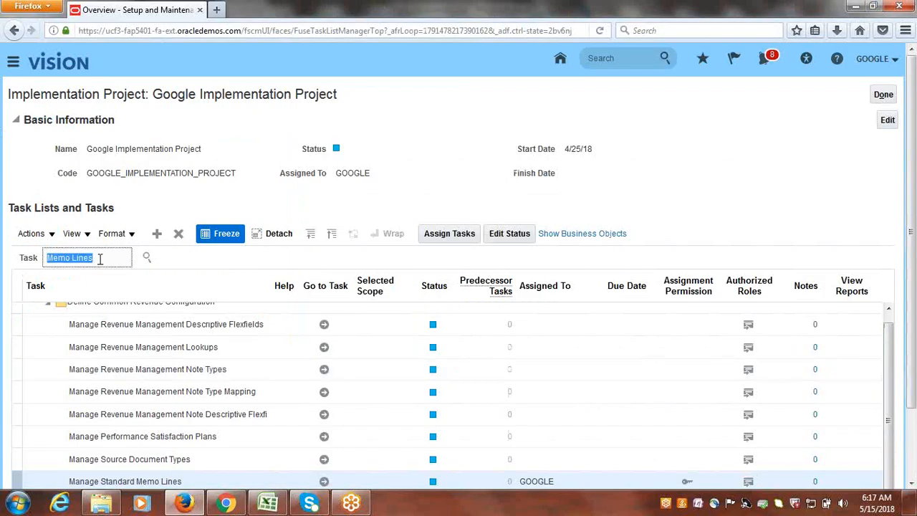
type("Receivable")
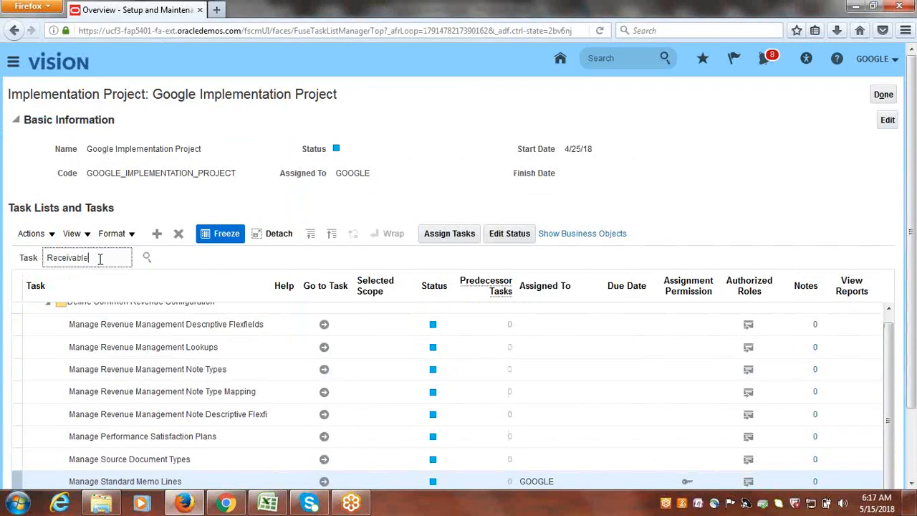
type("s ST")
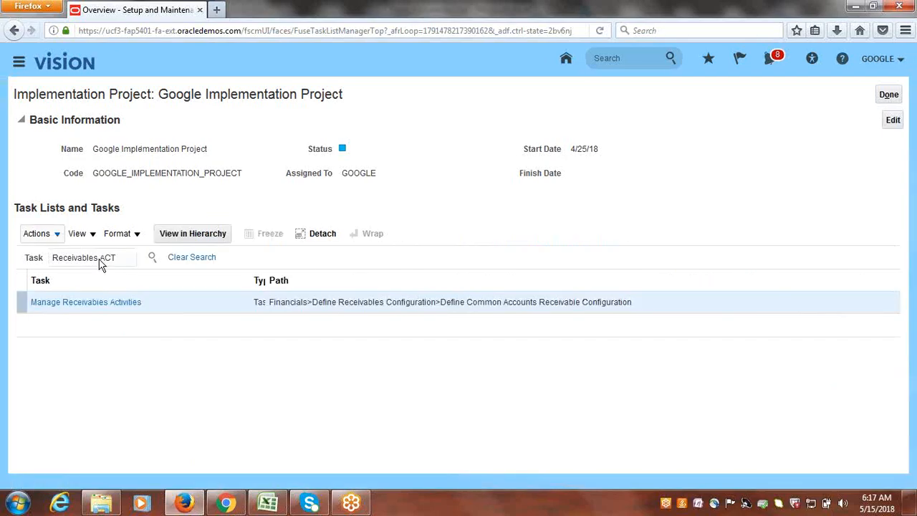
left_click(105, 304)
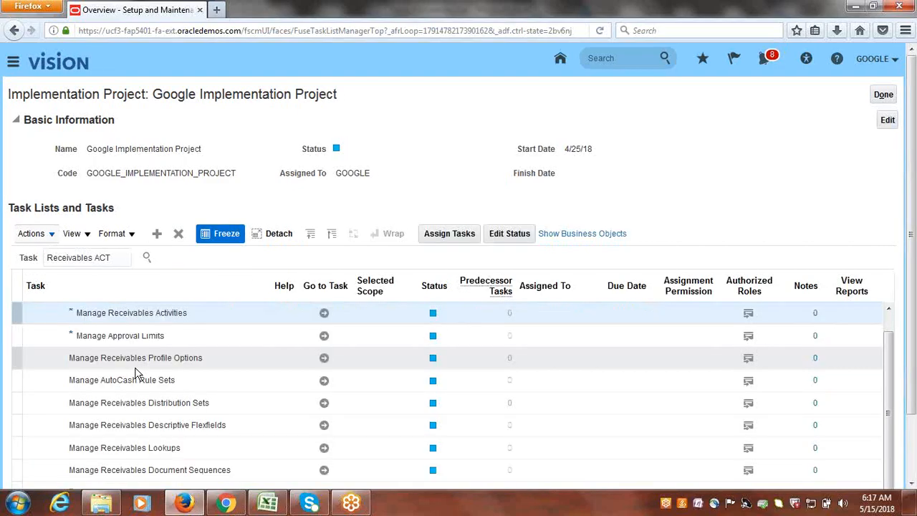
left_click(326, 311)
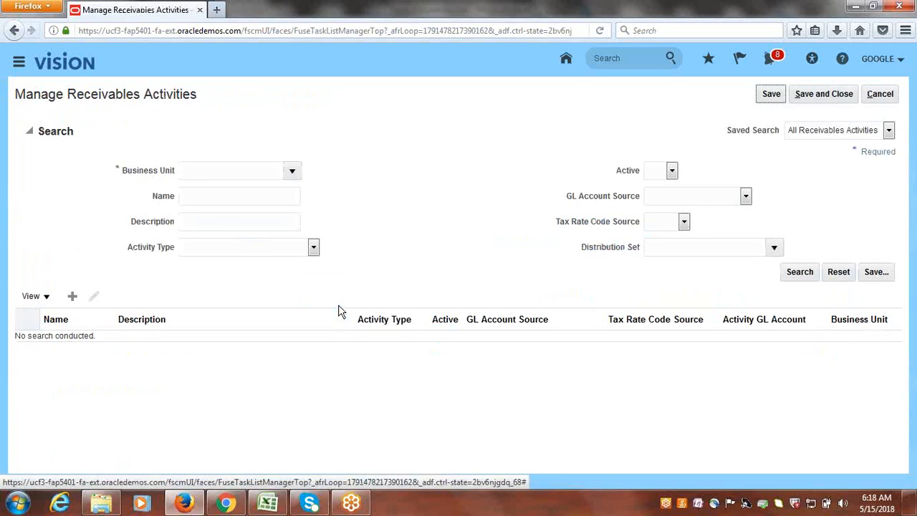
Step: Start a new receivables activity and set its business unit to Google US Business Unit
left_click(72, 296)
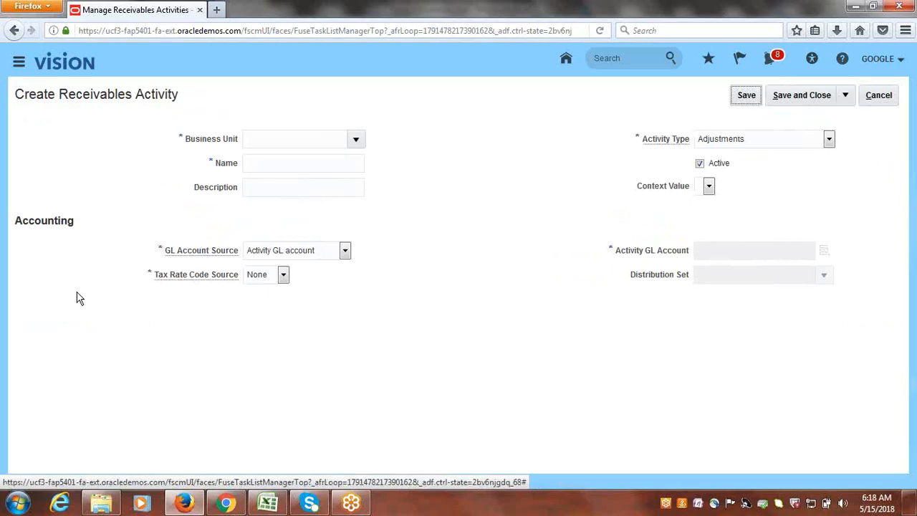
left_click(356, 139)
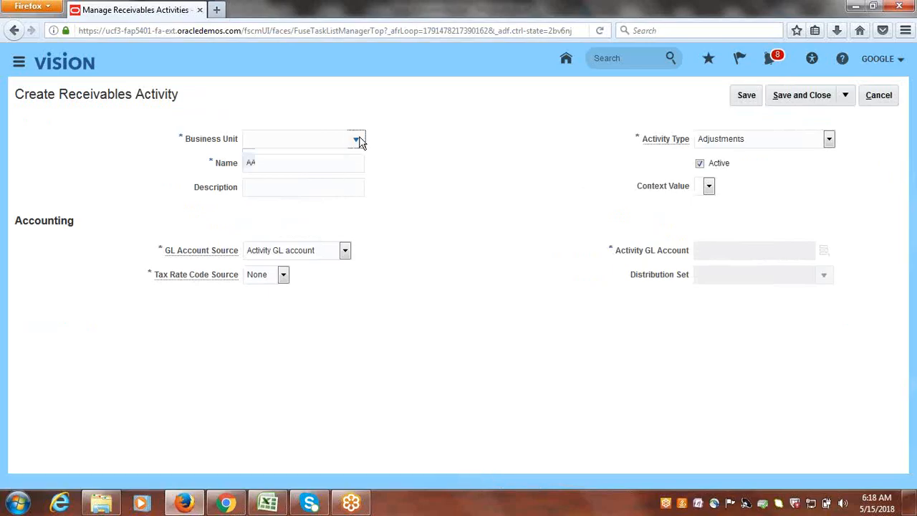
left_click_drag(377, 172, 379, 215)
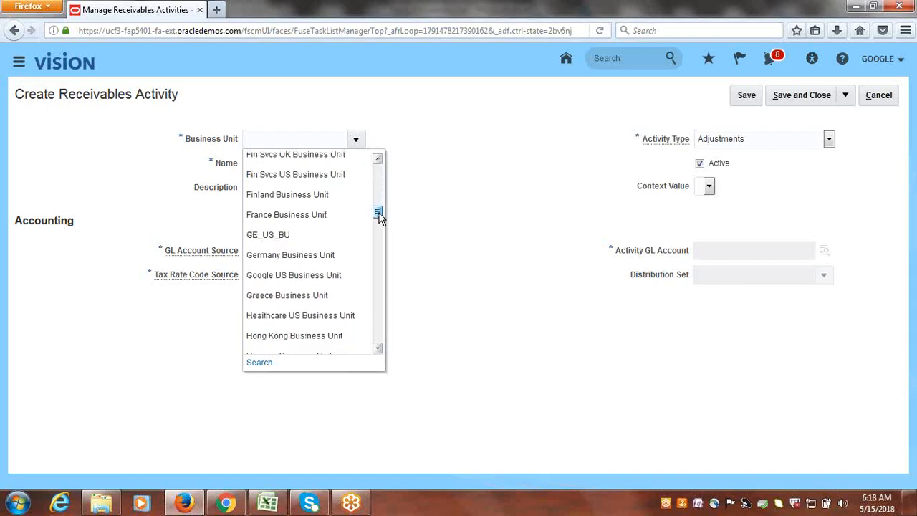
left_click(303, 274)
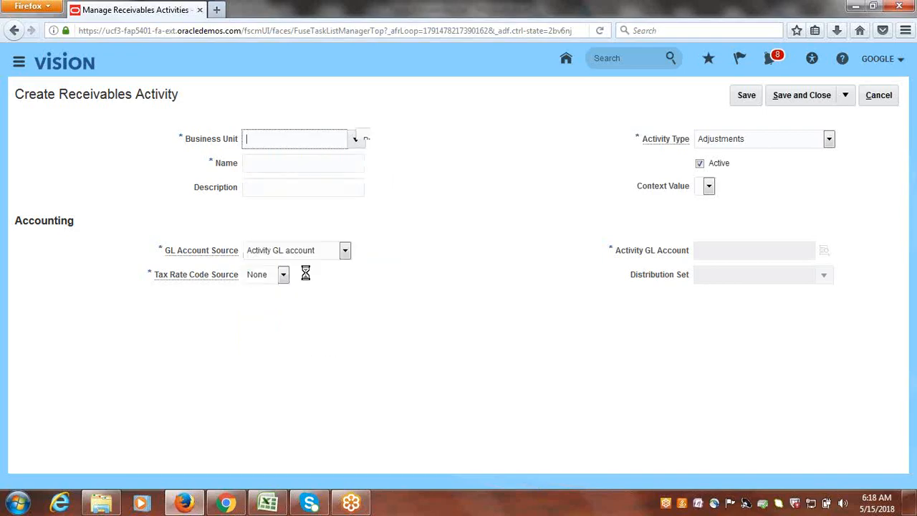
Step: Enter Eearned Discount as the activity's name and description, and set the activity type to Earned discount
left_click(304, 163)
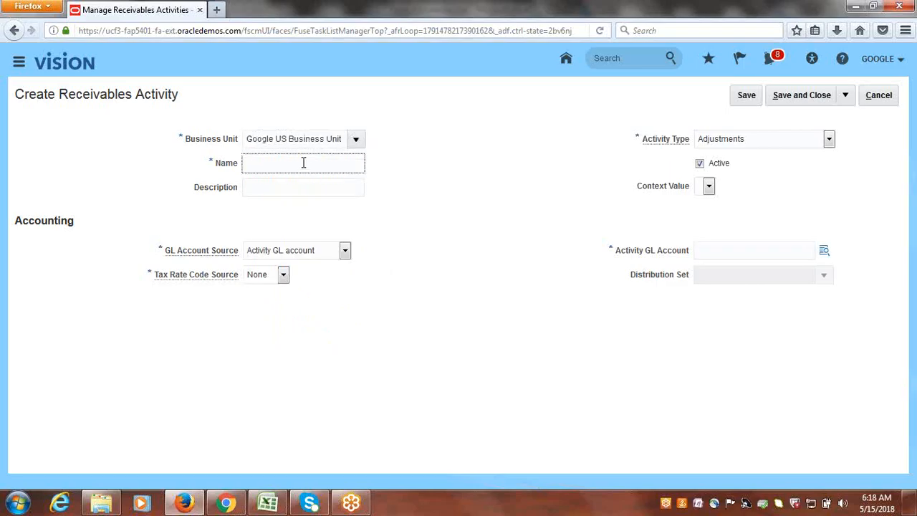
type("e")
type("earned")
type(" C")
type("iscount")
left_click_drag(322, 162, 192, 175)
key("ctrl+c")
left_click(264, 189)
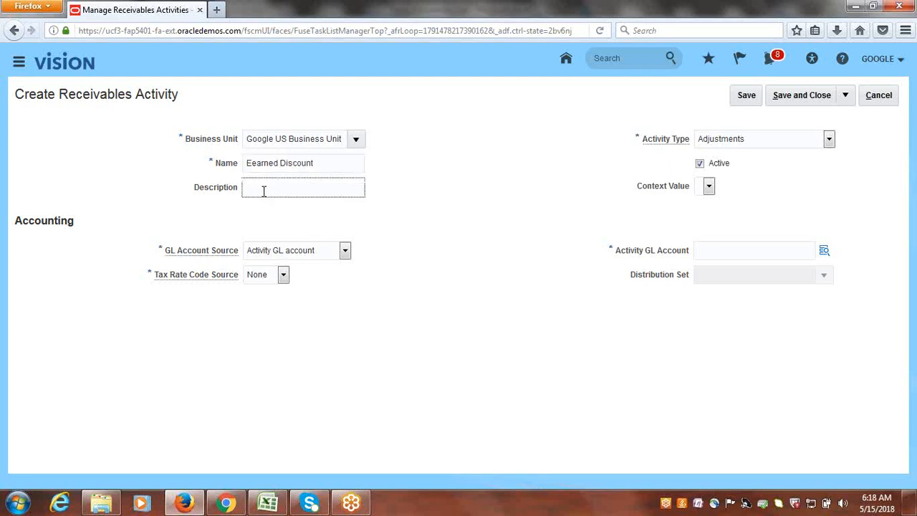
key("ctrl+v")
left_click(829, 139)
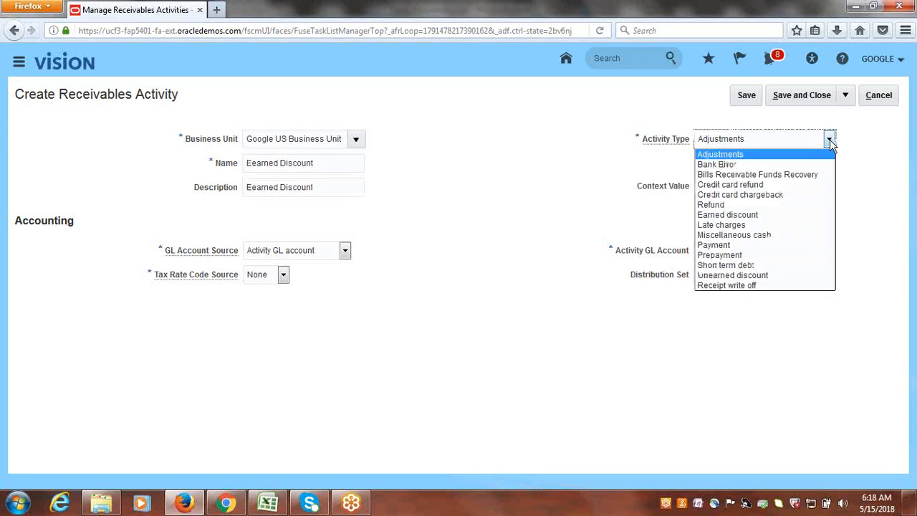
left_click(756, 215)
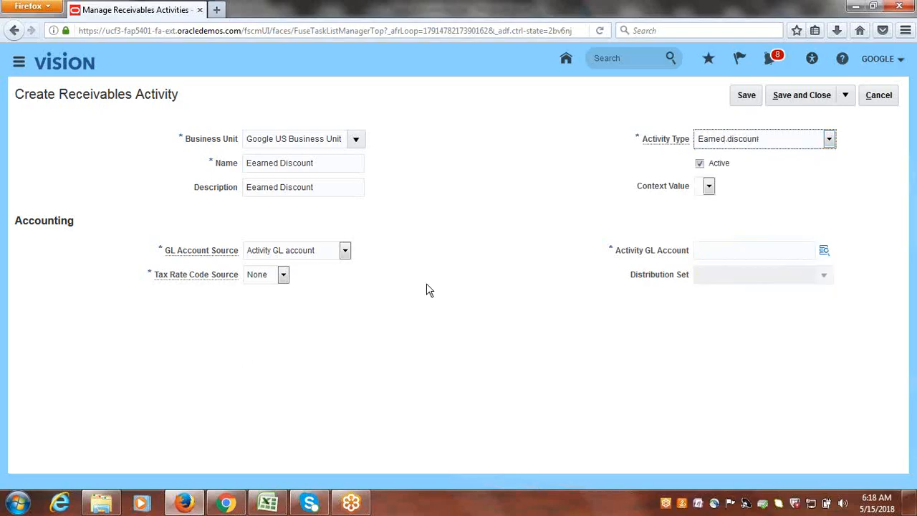
Step: Open the segments of the activity GL account and set Company to 1000 (Google Financial Services) and Department to Finance
left_click(823, 250)
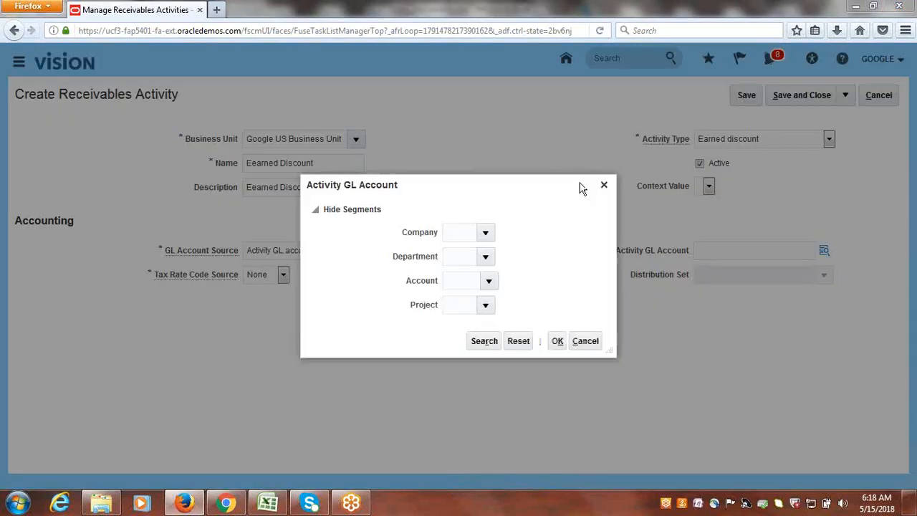
left_click(487, 233)
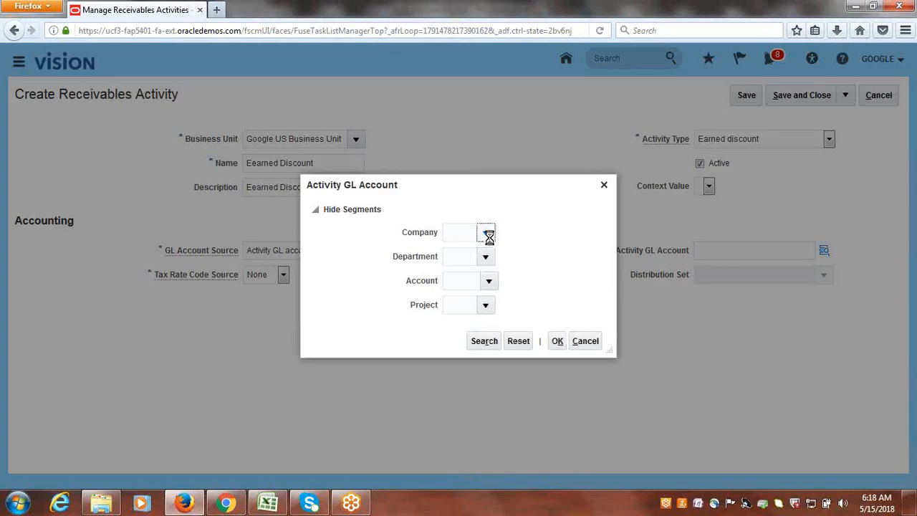
left_click(486, 251)
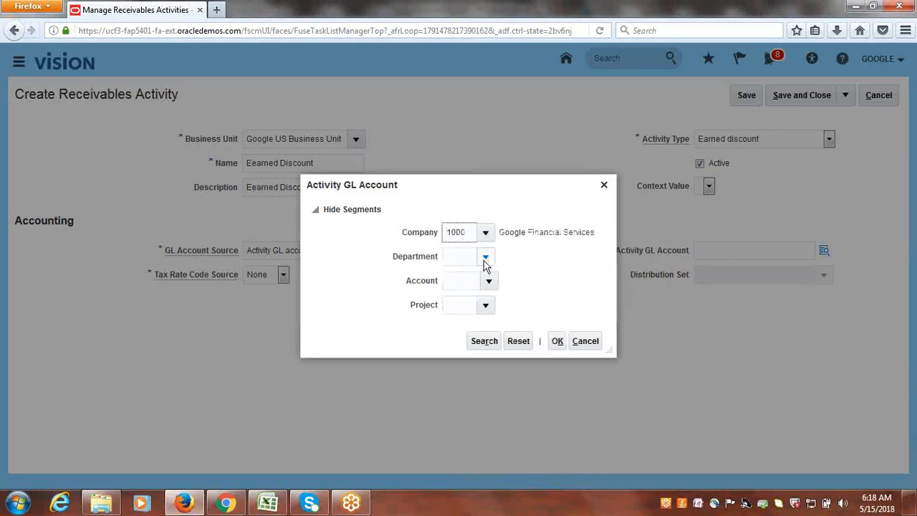
left_click(484, 257)
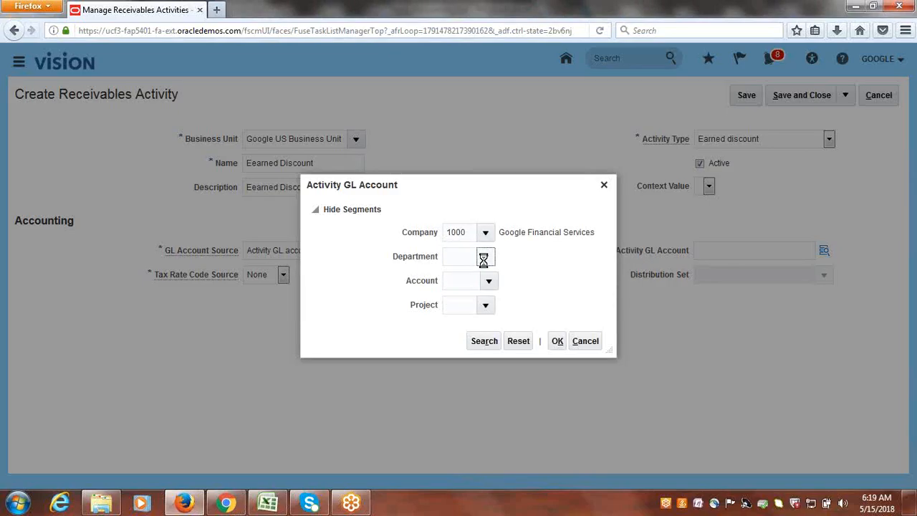
left_click(490, 280)
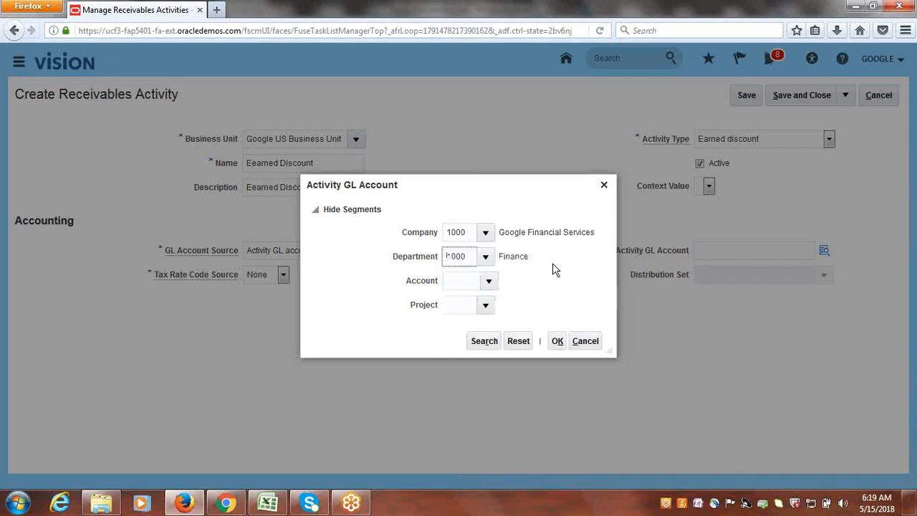
Step: Search the values of the Account segment by the description Discount
left_click(489, 280)
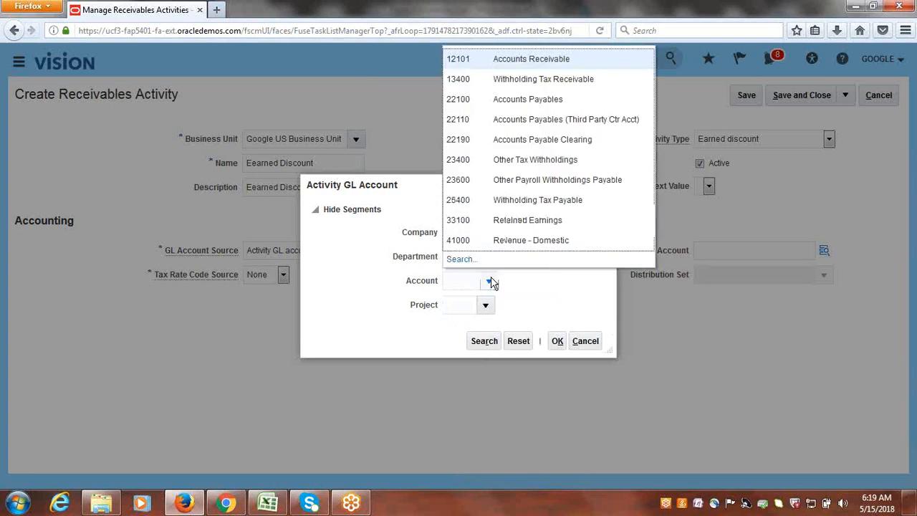
left_click(463, 258)
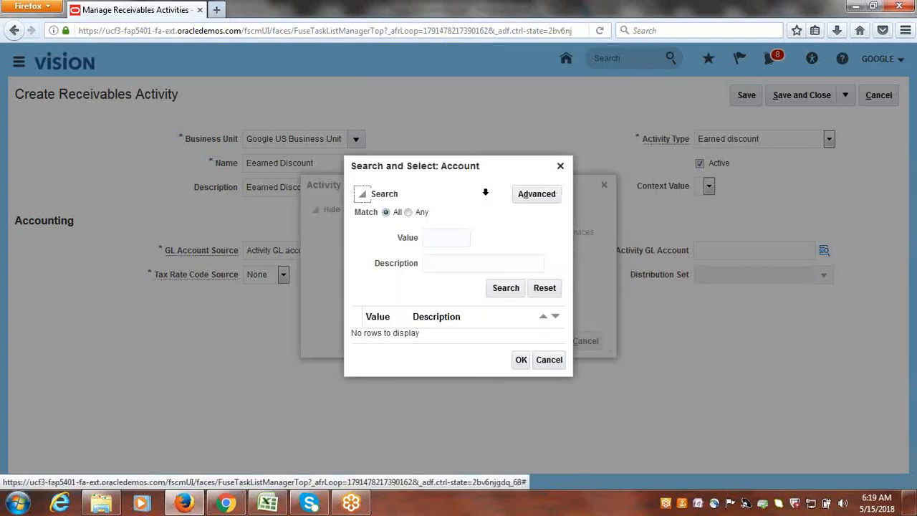
left_click(465, 264)
type("Dis")
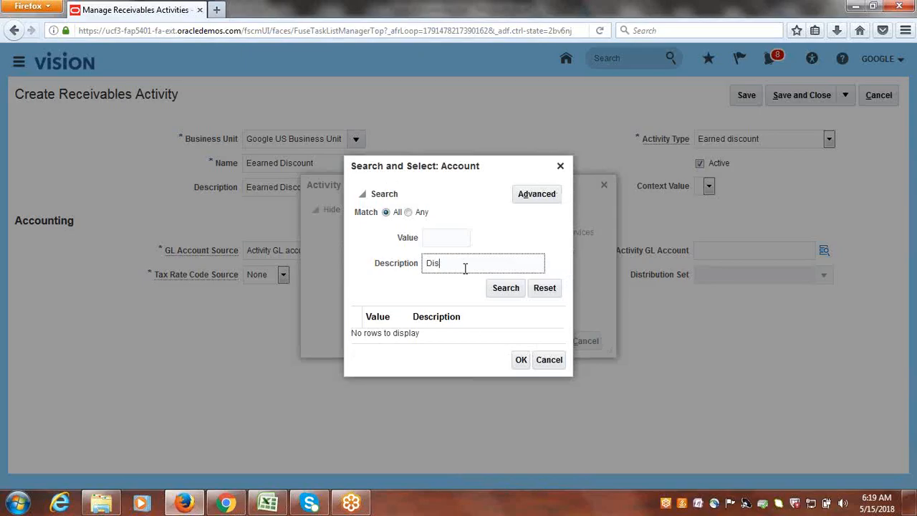
type("count")
left_click(502, 293)
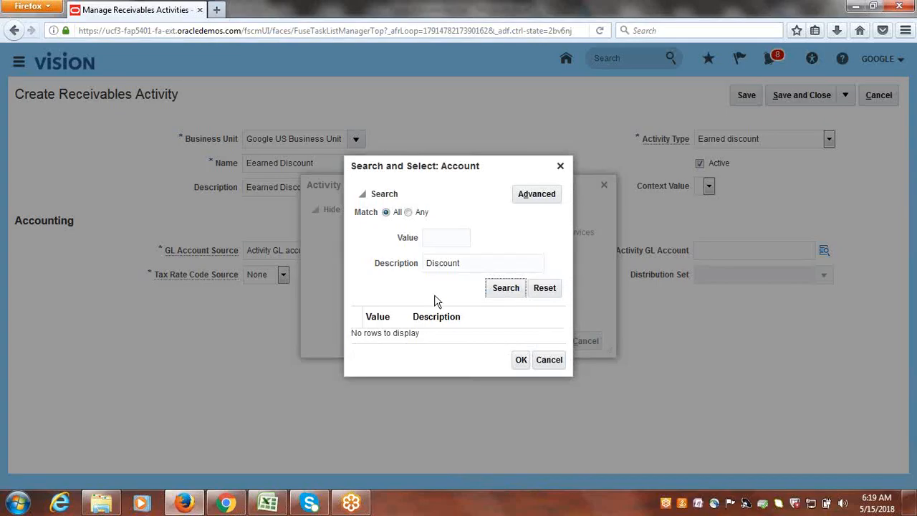
Step: Switch the Account value search to advanced mode and search for descriptions that contain Discount
left_click(530, 201)
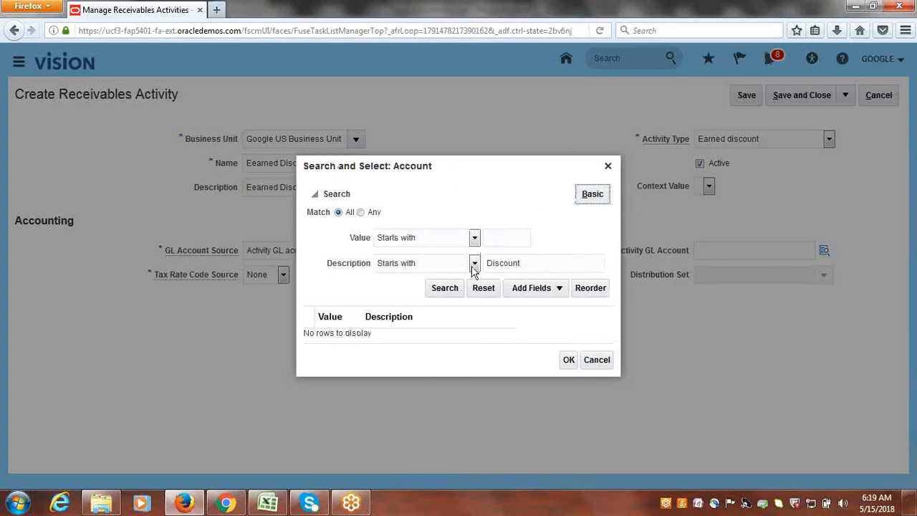
left_click(474, 264)
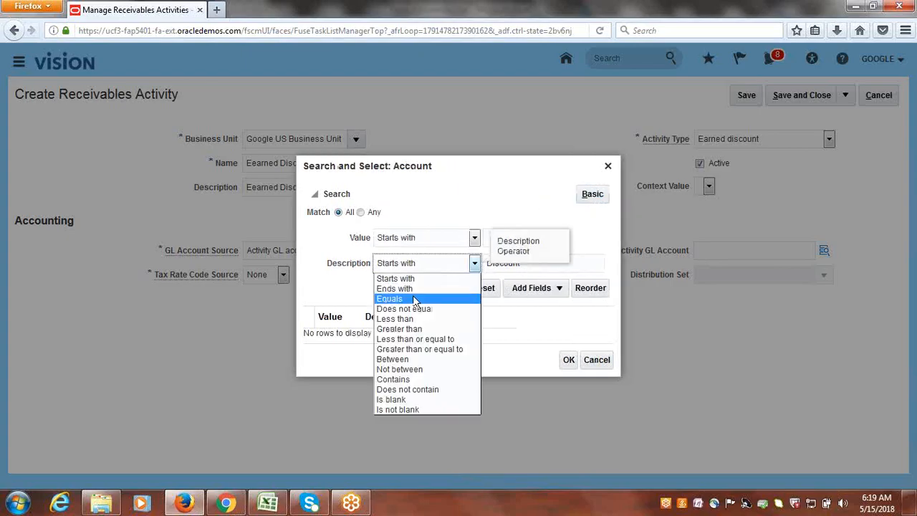
left_click(414, 299)
left_click(450, 265)
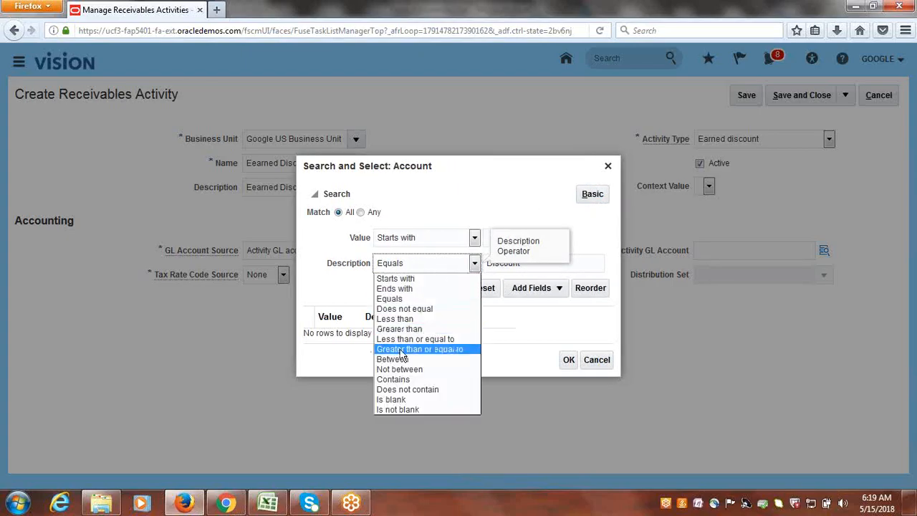
left_click(400, 379)
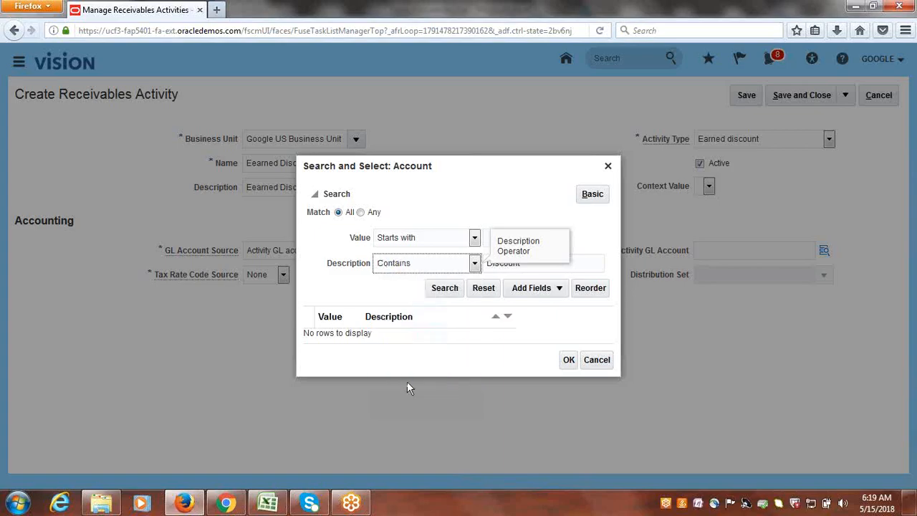
left_click(447, 289)
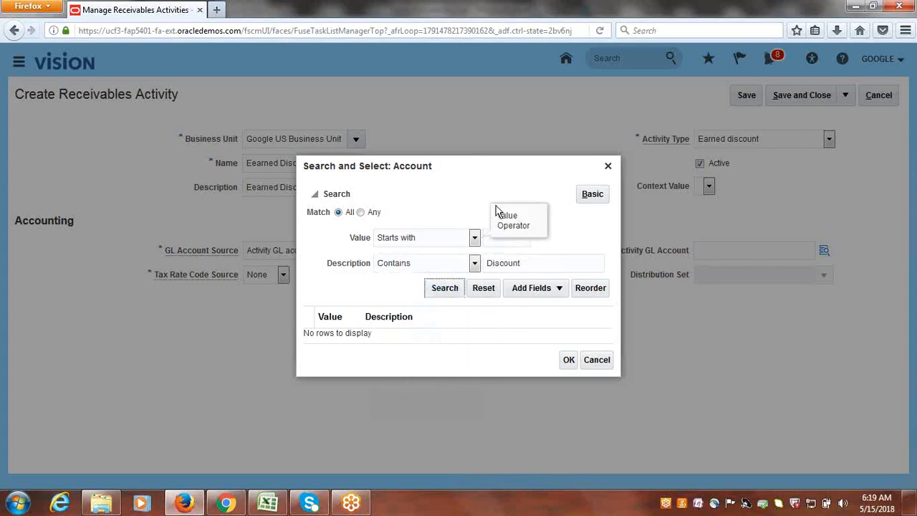
Step: Search the Account values for descriptions that contain Earned
left_click(532, 264)
double_click(533, 265)
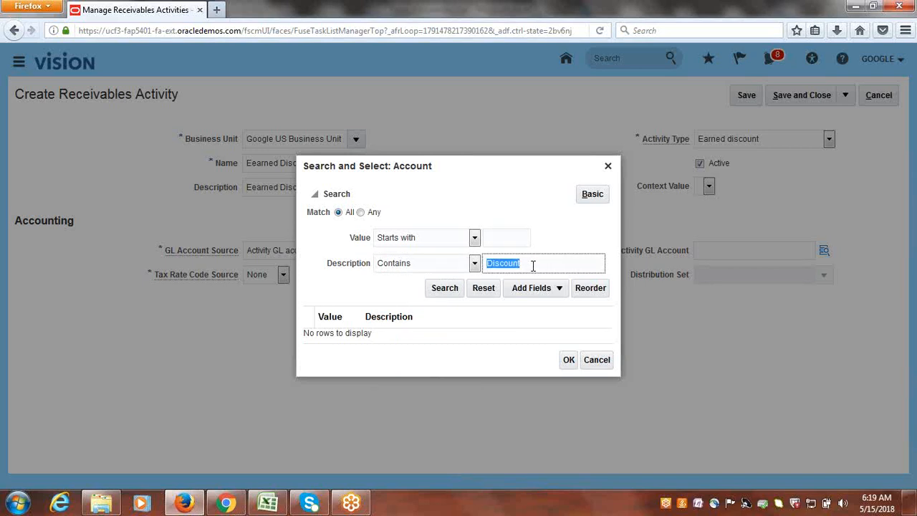
type("Earned")
left_click(442, 289)
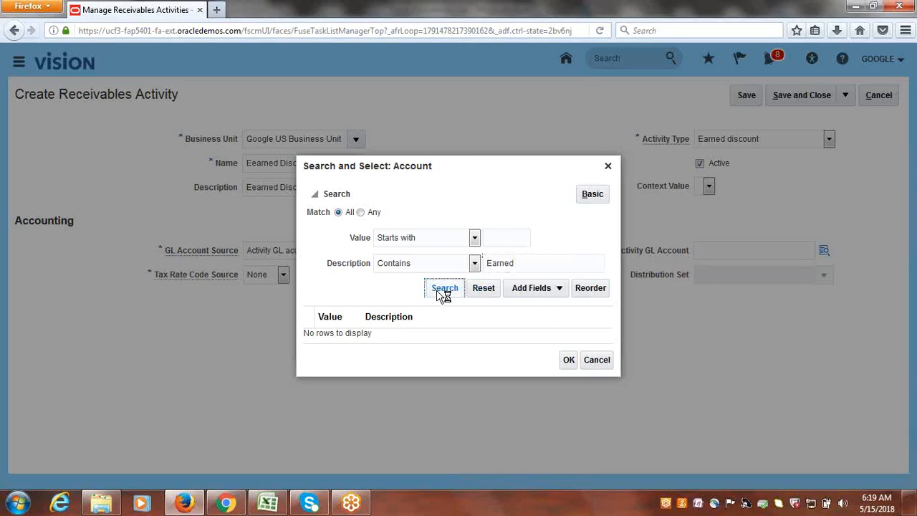
Step: Search the Account values for descriptions containing Accounts Re and choose 12101 (Accounts Receivable) for the Account segment
left_click(474, 264)
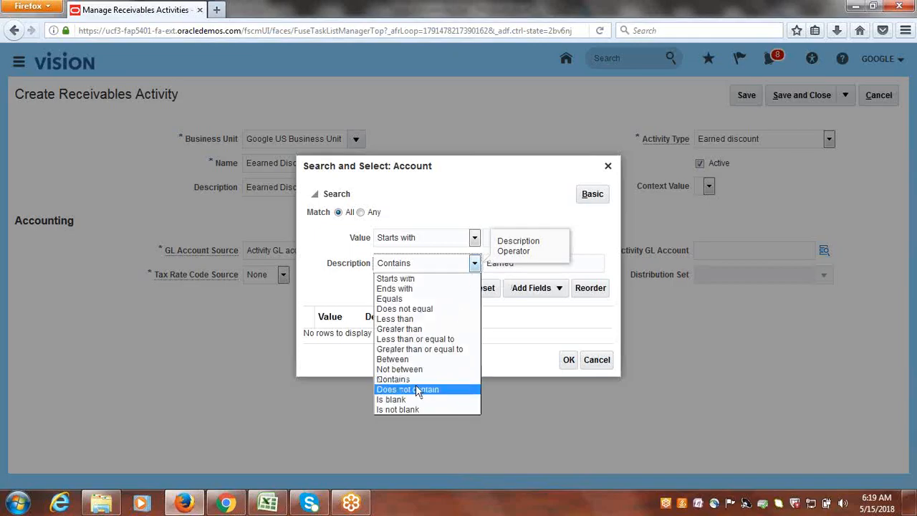
left_click(583, 263)
double_click(584, 264)
type("A")
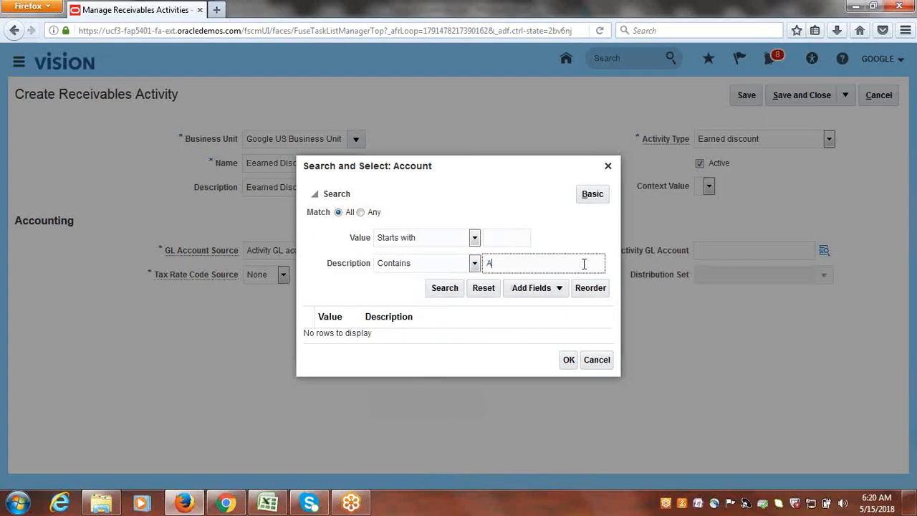
type("ccounts Re")
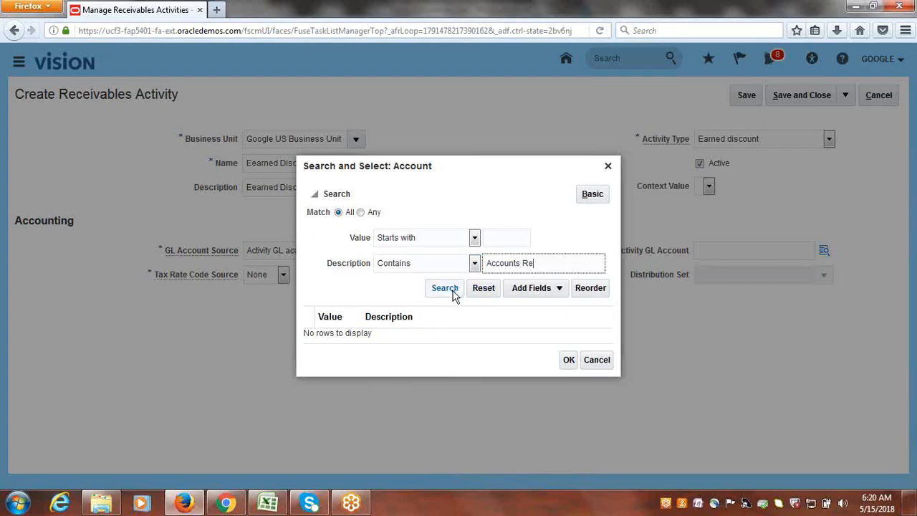
left_click(449, 291)
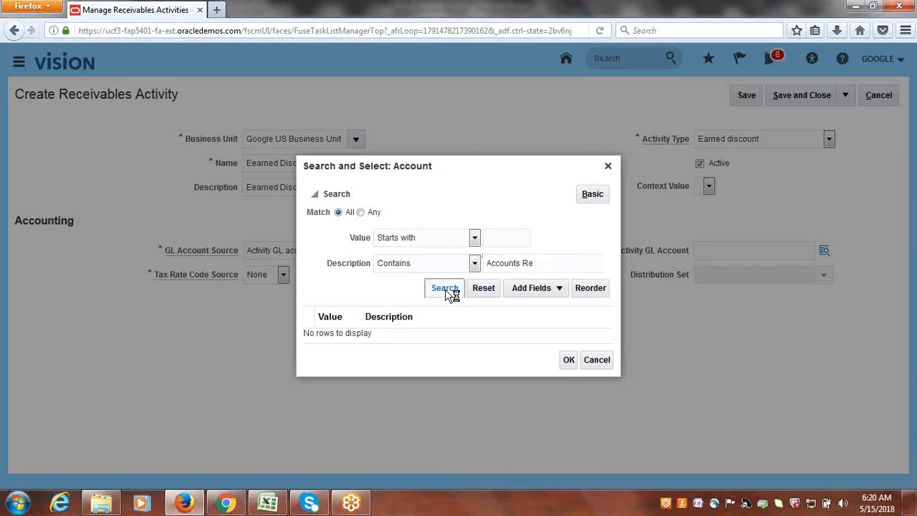
left_click(421, 336)
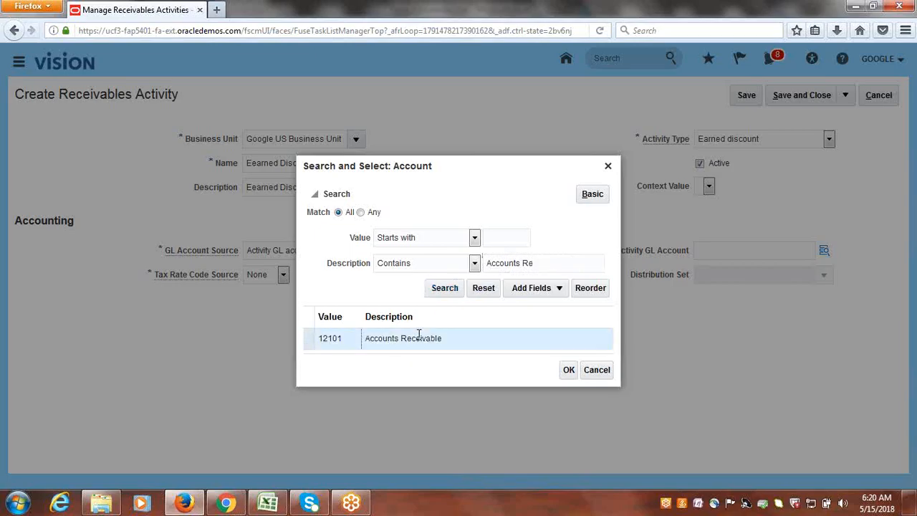
left_click(569, 370)
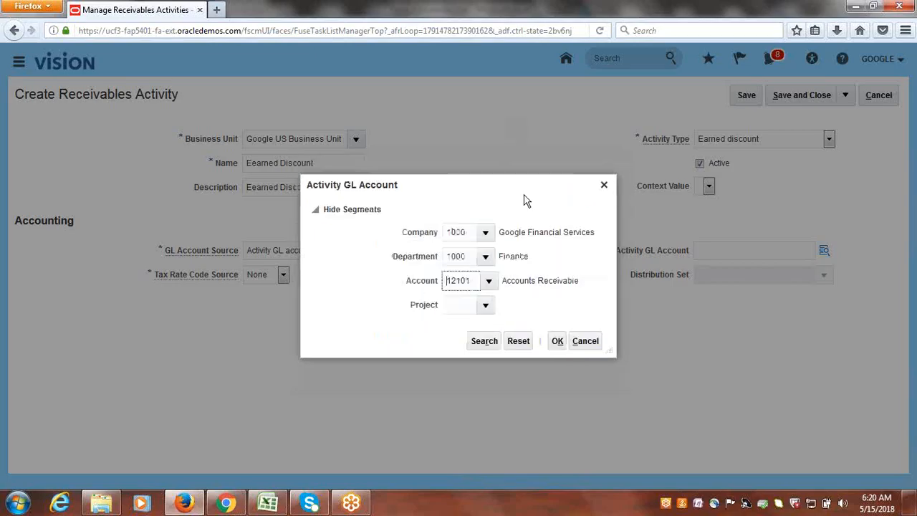
Step: Set the Project segment to 1000 (EBS Projects) and accept the activity GL account combination
left_click(485, 305)
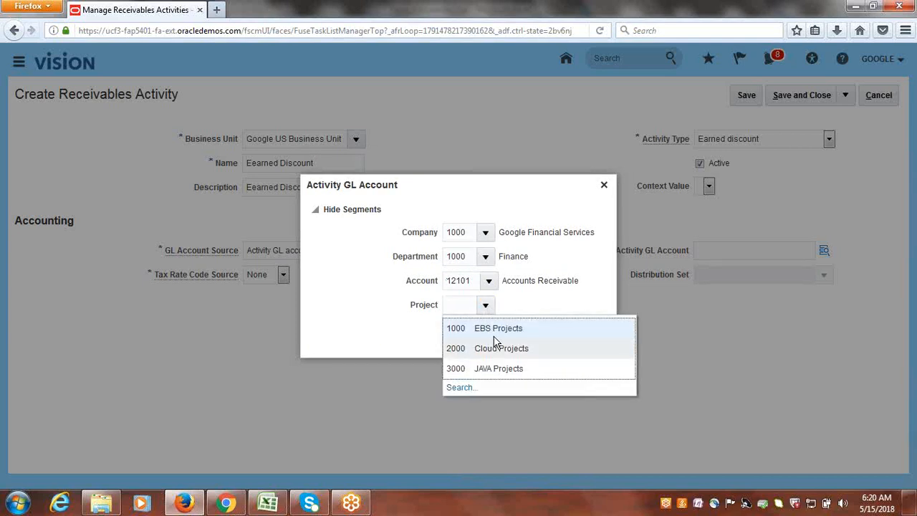
left_click(495, 330)
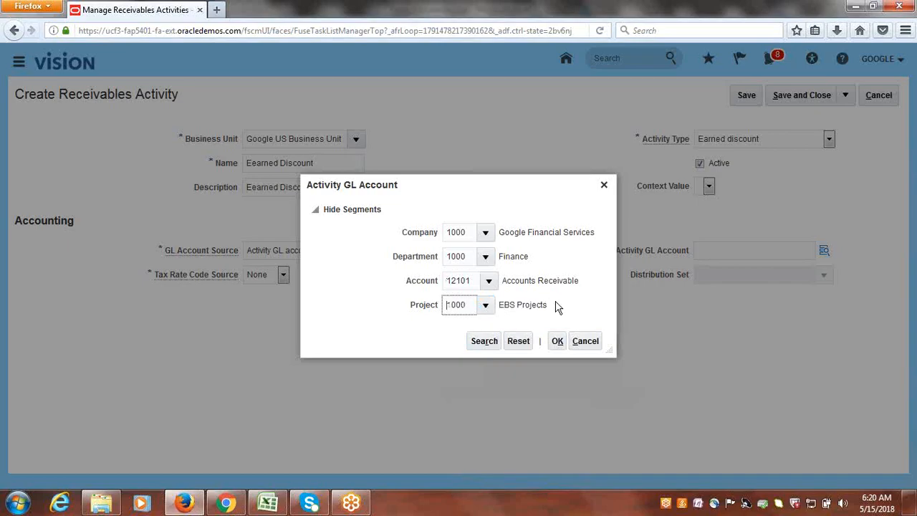
left_click(557, 341)
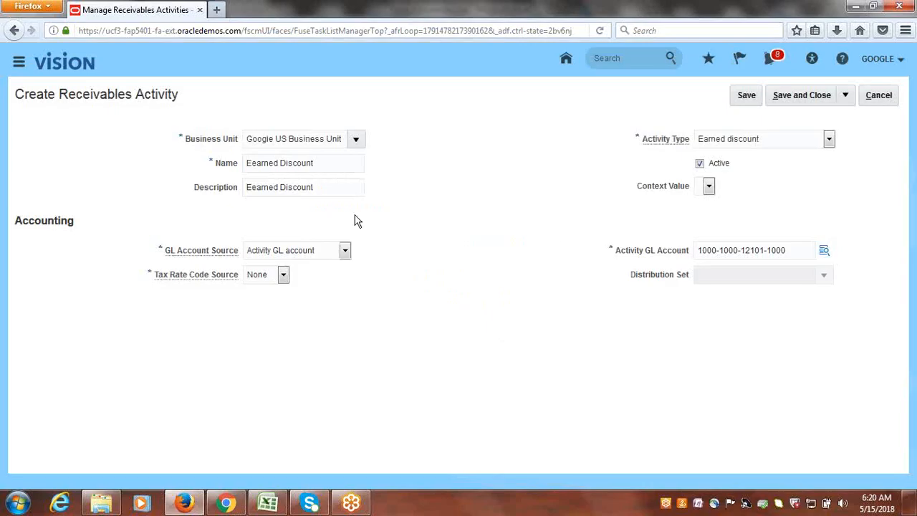
Step: Save the earned discount activity and start another one for Google US Business Unit
left_click(846, 95)
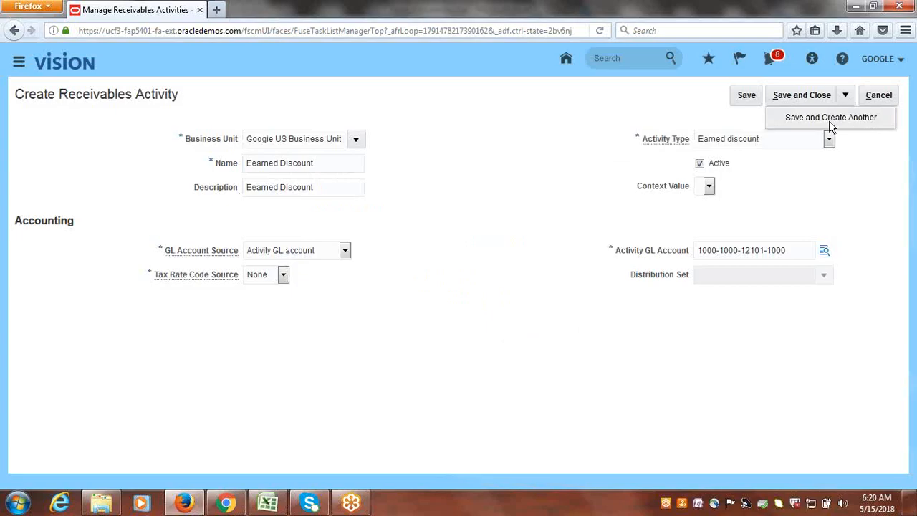
left_click(829, 118)
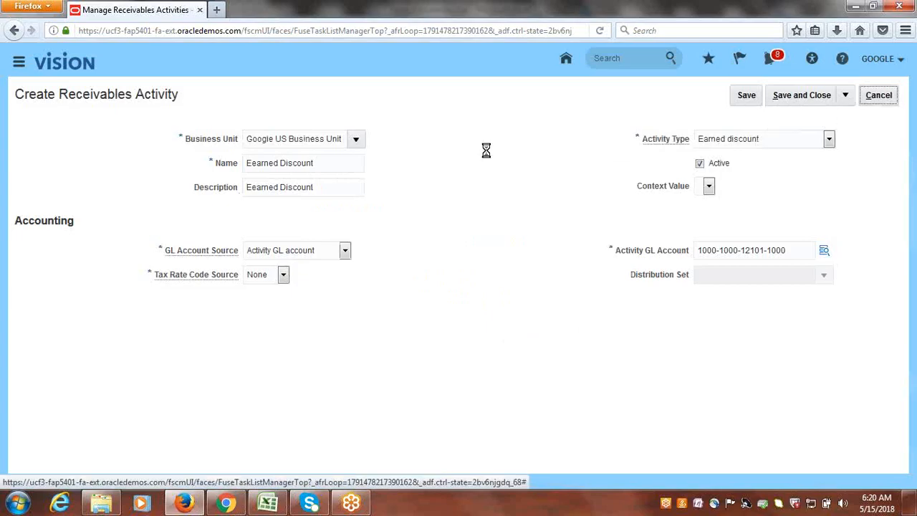
left_click(355, 139)
left_click(317, 161)
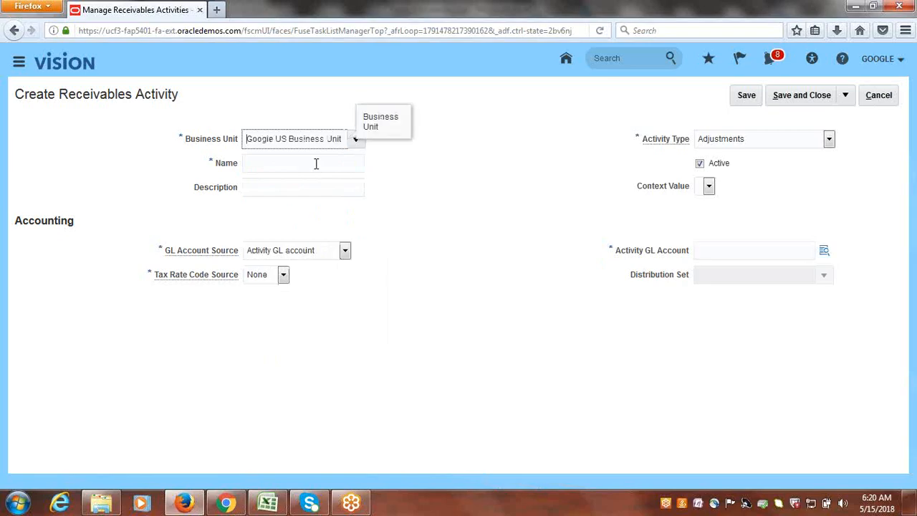
Step: Enter Unearned Discount as the new activity's name and description, and set its activity type to Unearned discount
left_click(316, 164)
type("earned D")
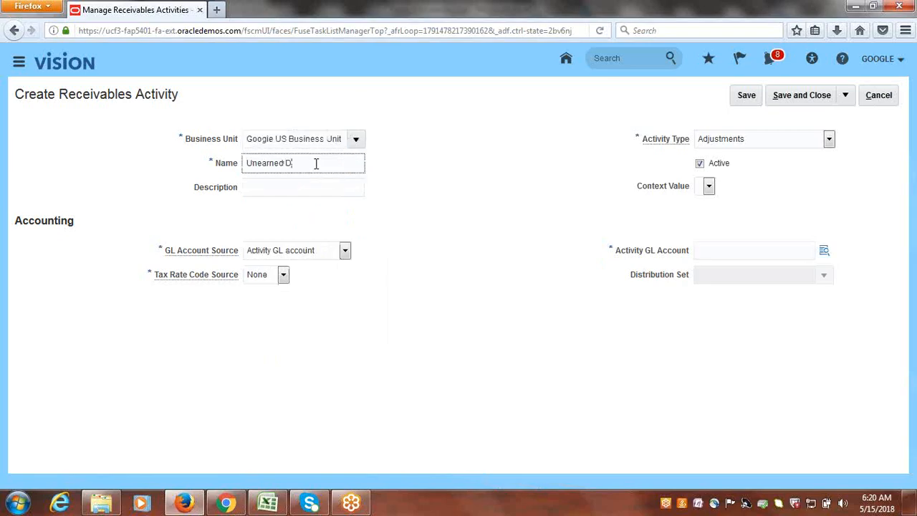
type("iscount")
left_click_drag(337, 166, 204, 176)
key("ctrl+c")
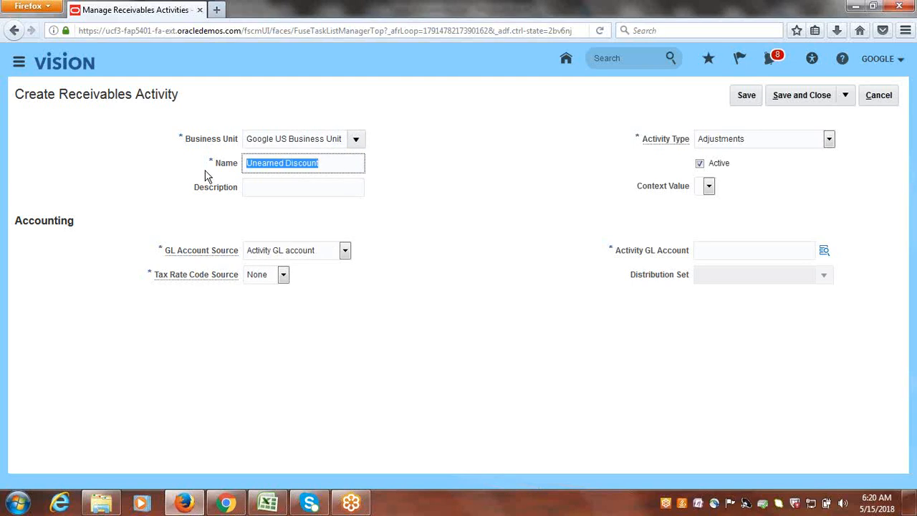
left_click(271, 187)
key("ctrl+v")
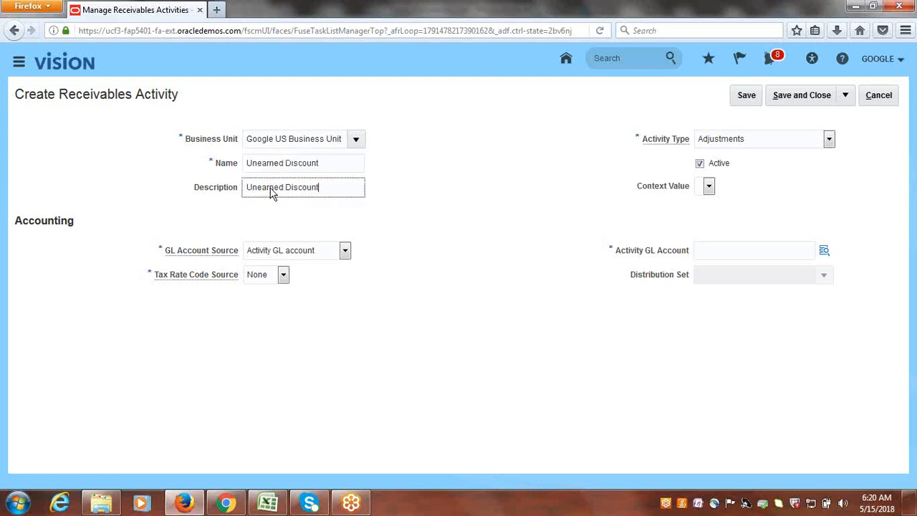
left_click(829, 139)
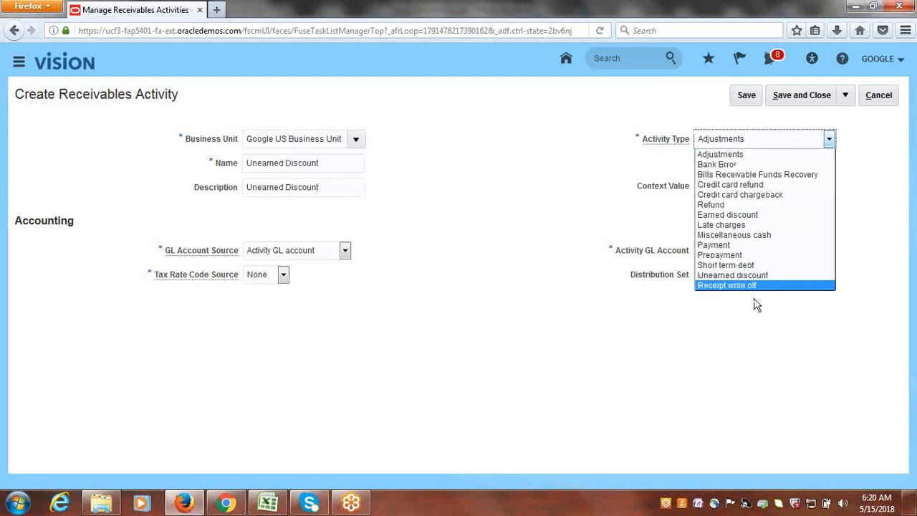
left_click(745, 276)
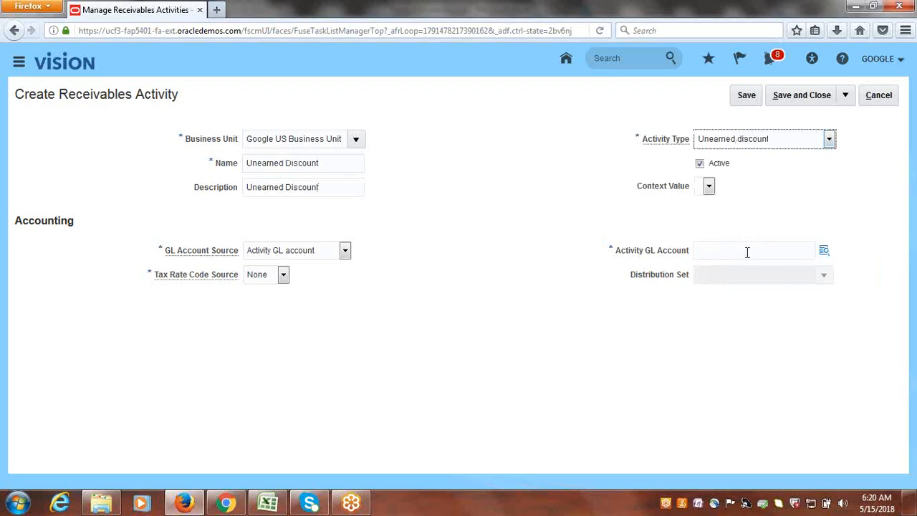
Step: Open the segments of the activity GL account and set Company to 1000 (Google Financial Services) and Department to 1000 (Finance)
left_click(747, 251)
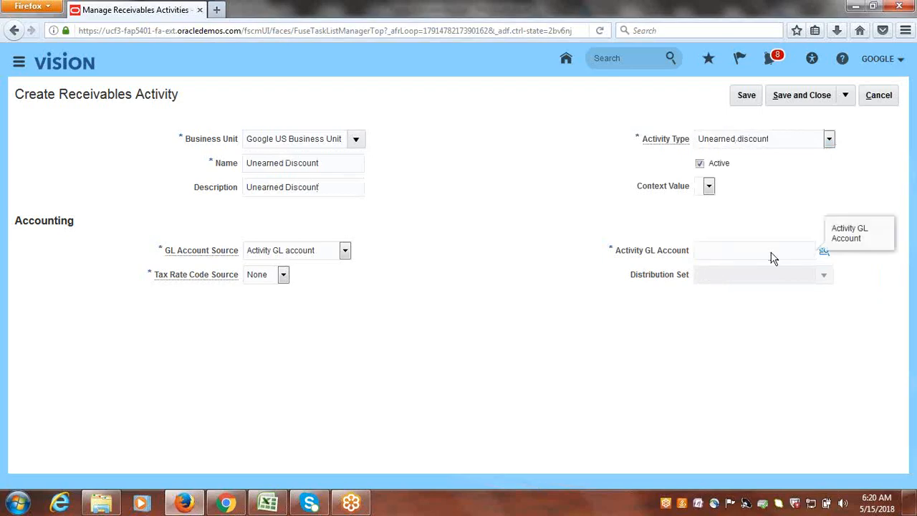
left_click(825, 252)
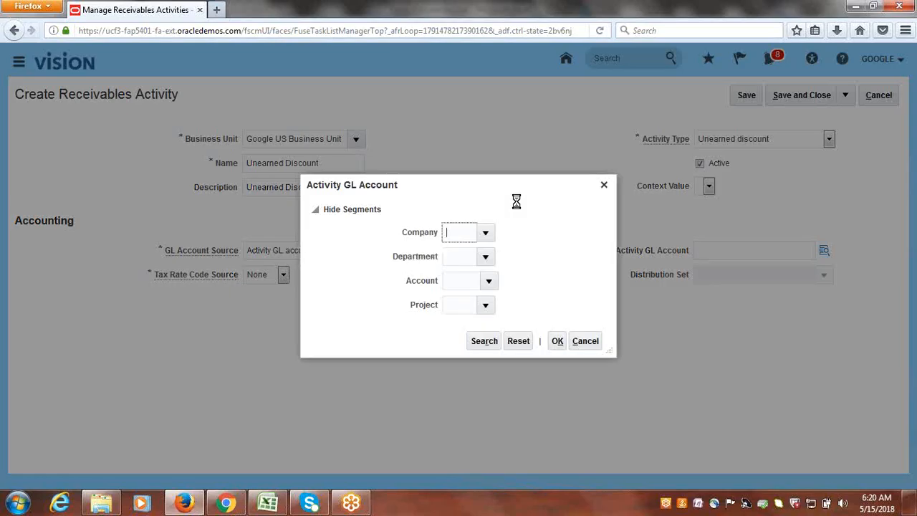
left_click(485, 233)
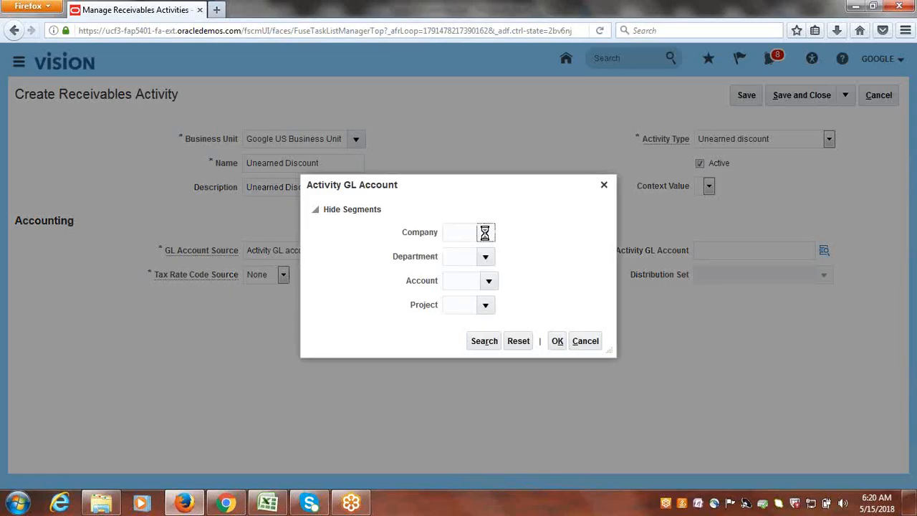
left_click(473, 259)
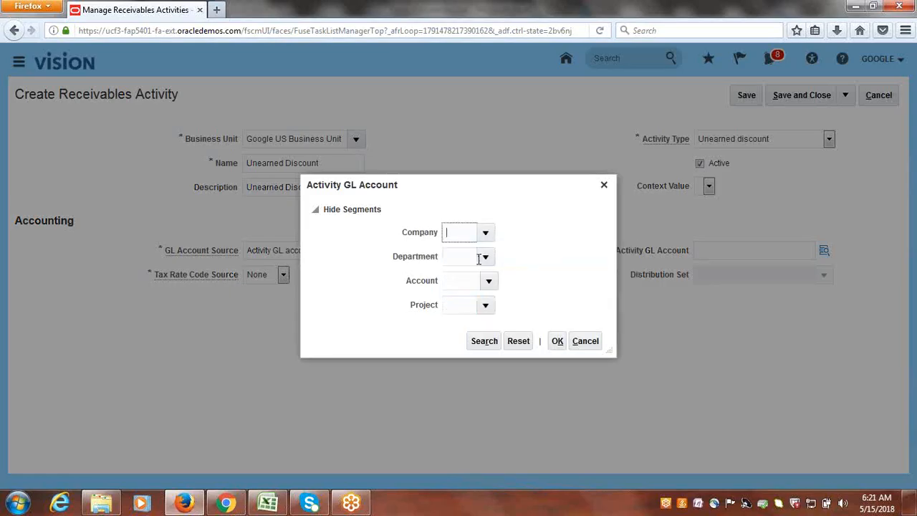
left_click(485, 256)
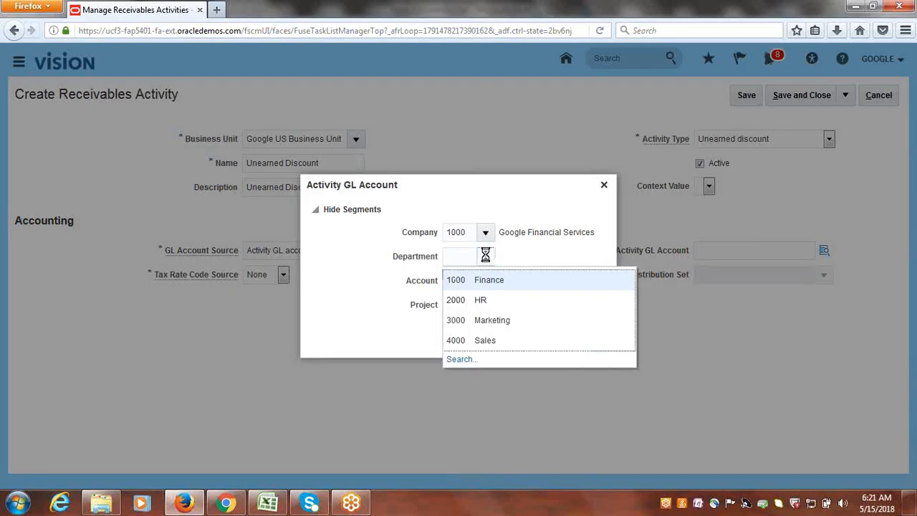
left_click(490, 280)
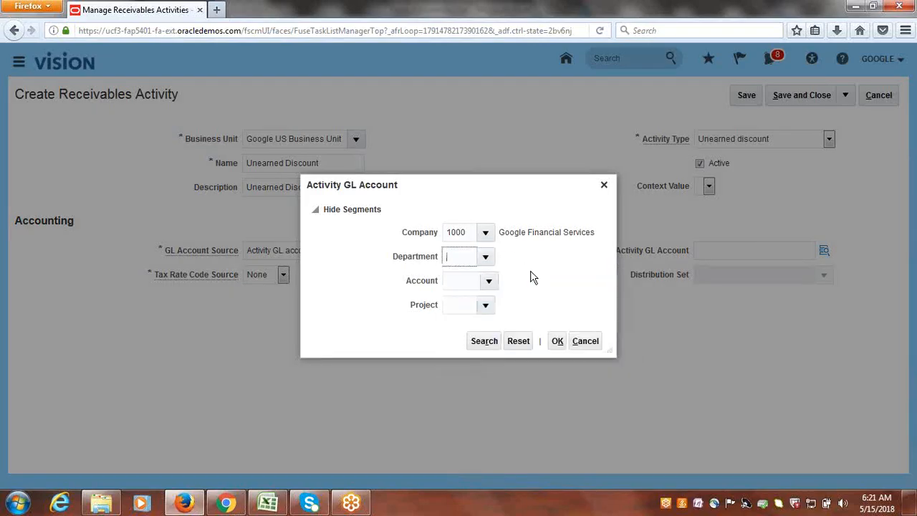
Step: Complete the GL account with Account 12101 (Accounts Receivable) and Project 1000 (EBS Projects), and save and close the unearned discount activity
left_click(488, 282)
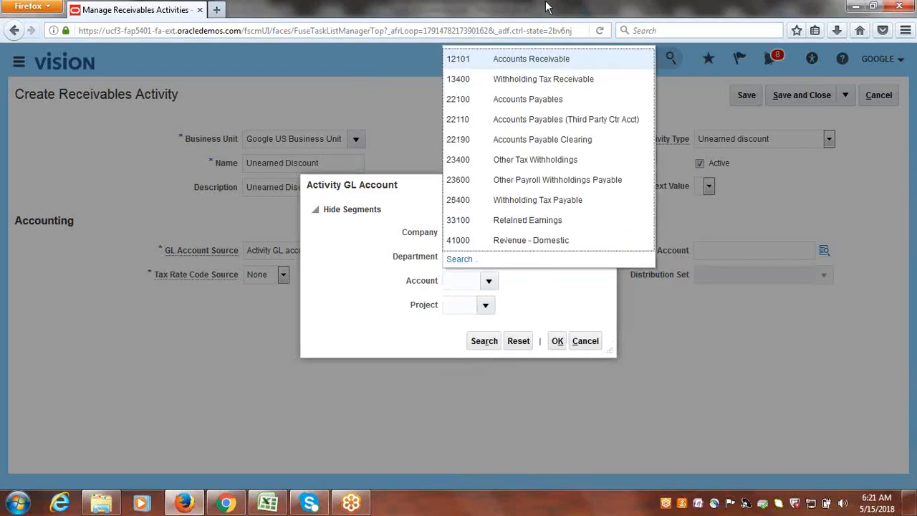
left_click(524, 118)
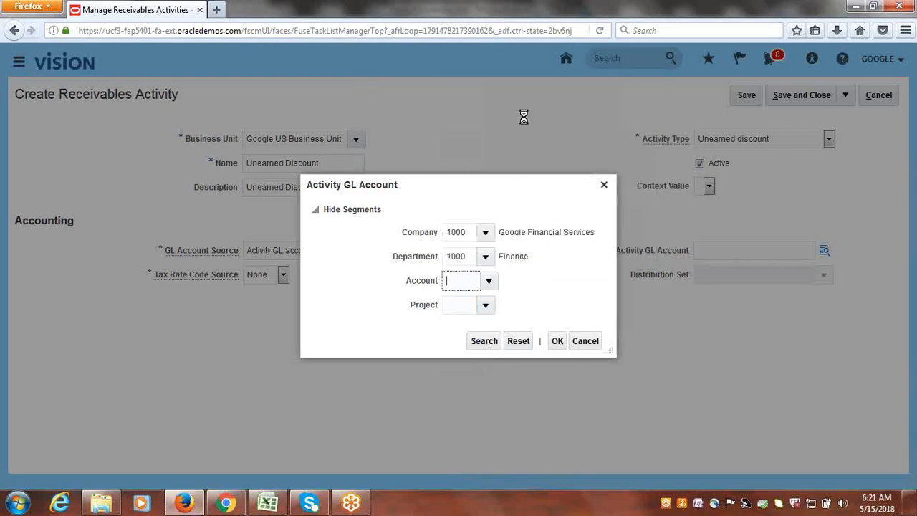
left_click(486, 306)
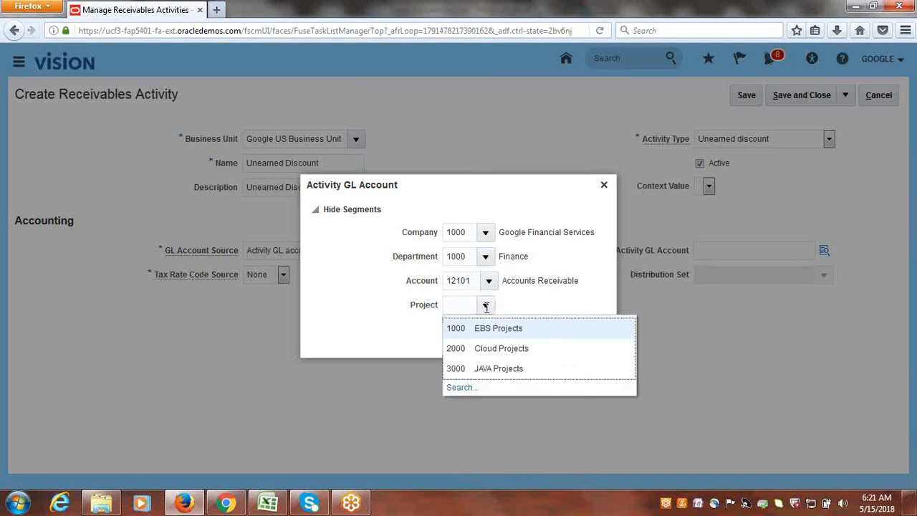
left_click(486, 331)
left_click(557, 342)
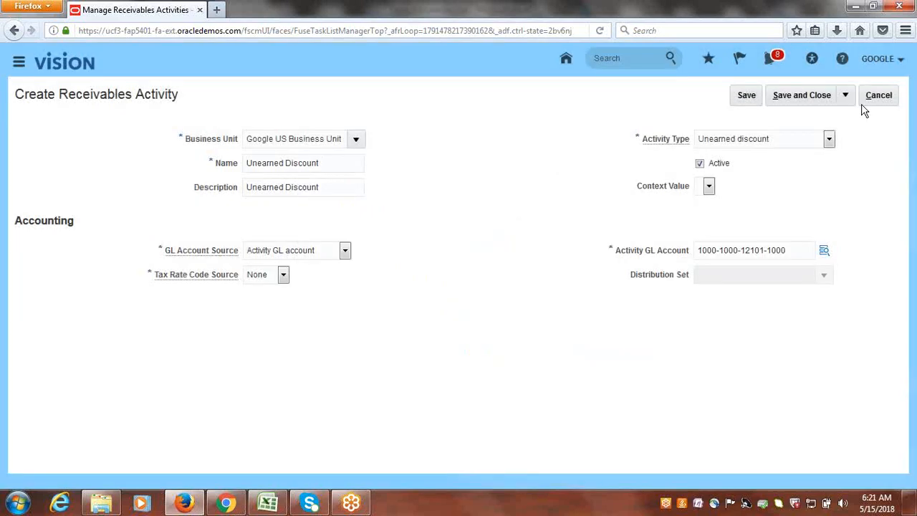
left_click(803, 98)
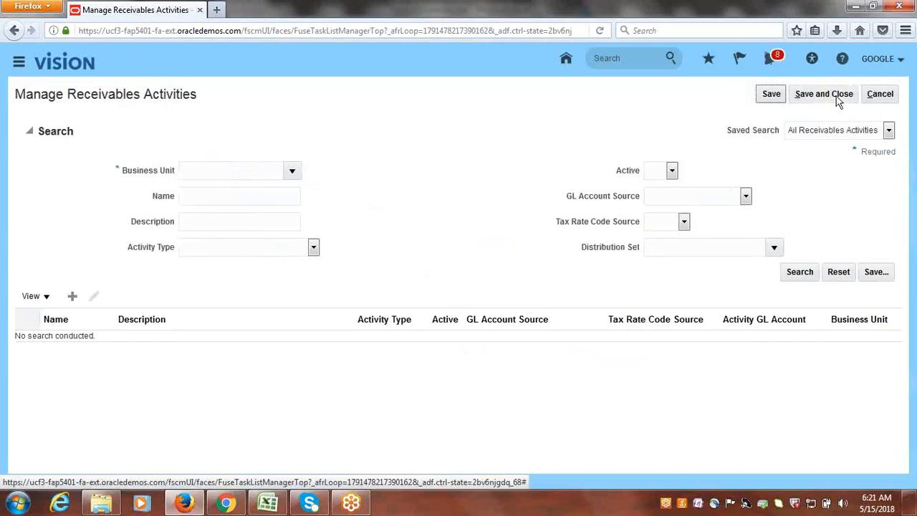
Step: Save and close the receivables activities page, and mark Create Receivable Activities as Done in the Class_Discussions.xlsx checklist in Excel
left_click(838, 97)
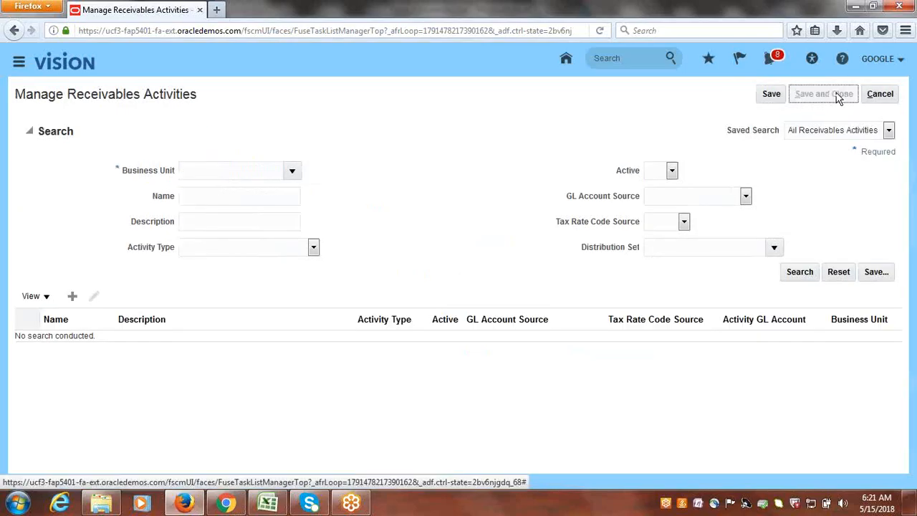
left_click(269, 504)
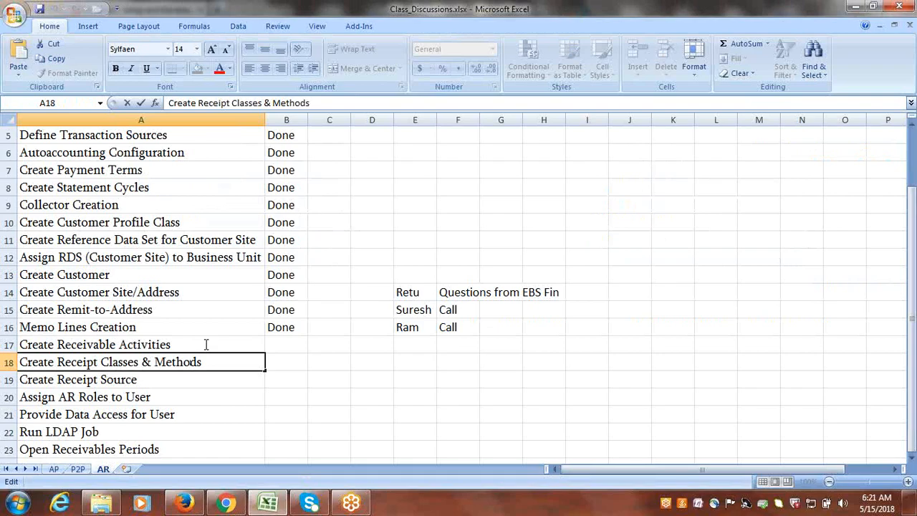
left_click(206, 343)
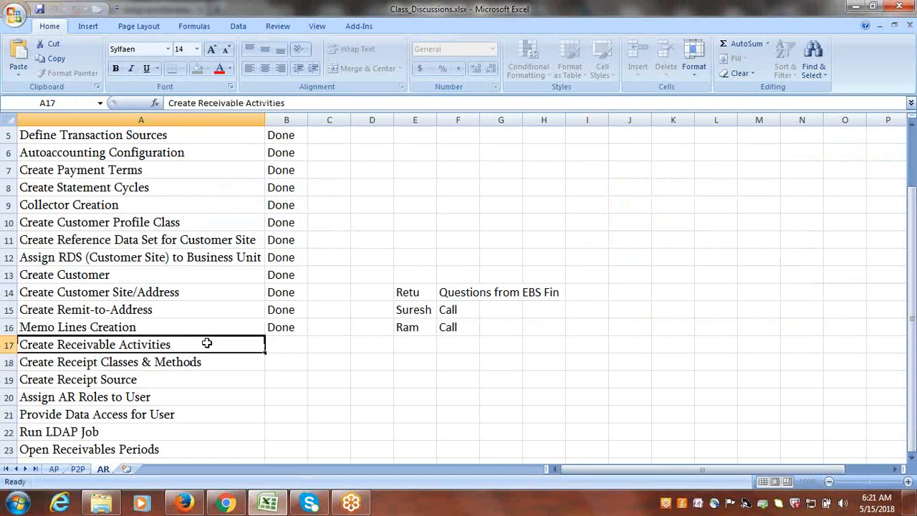
key("Tab")
type("Done")
left_click(194, 363)
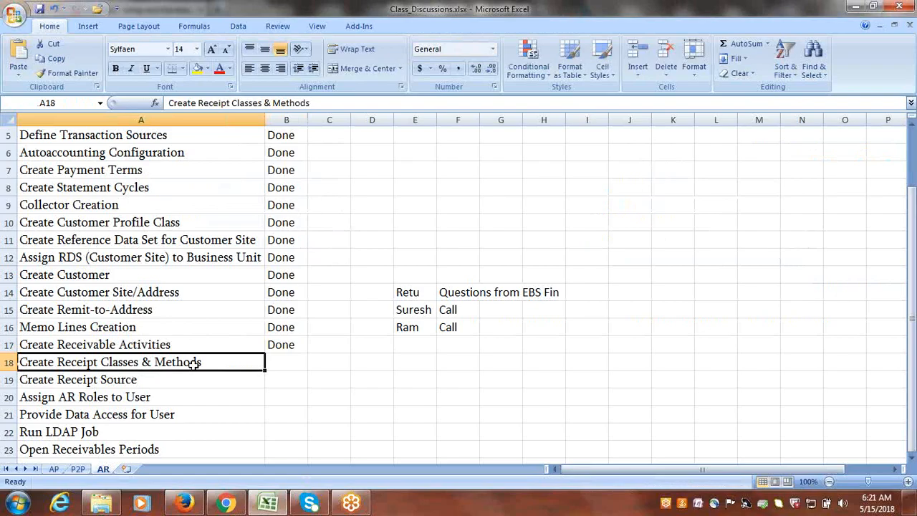
Step: Switch back to Firefox, search the Google Implementation Project's tasks for receipt classes, and open the Manage Receipt Classes and Methods task
left_click(184, 504)
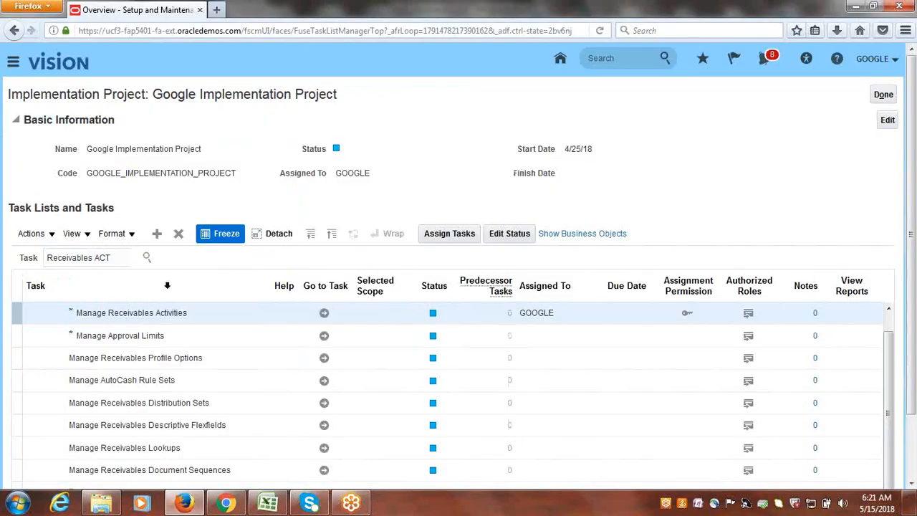
triple_click(113, 259)
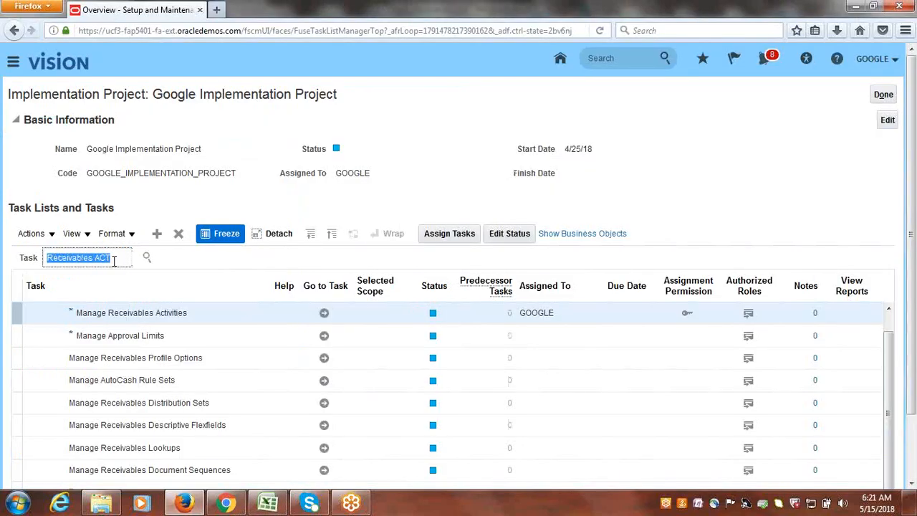
type("r")
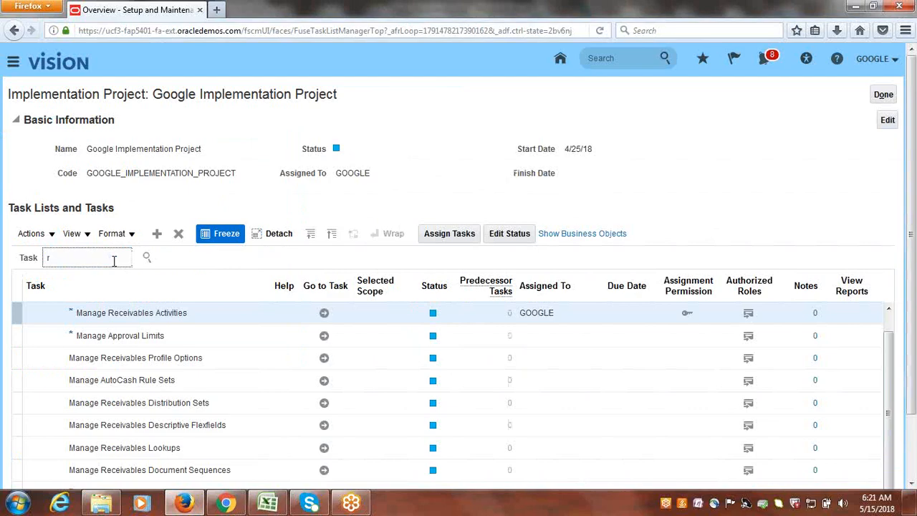
type("Receipt Class and me")
left_click(146, 258)
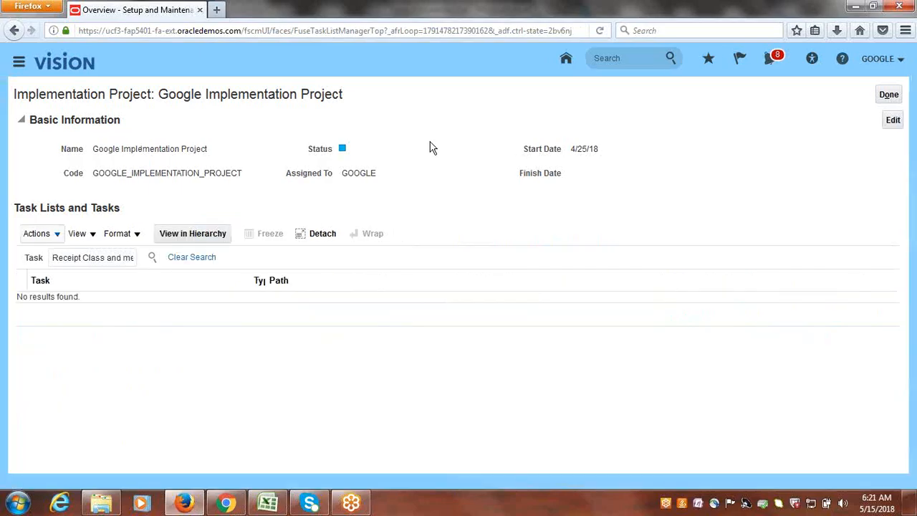
left_click(109, 260)
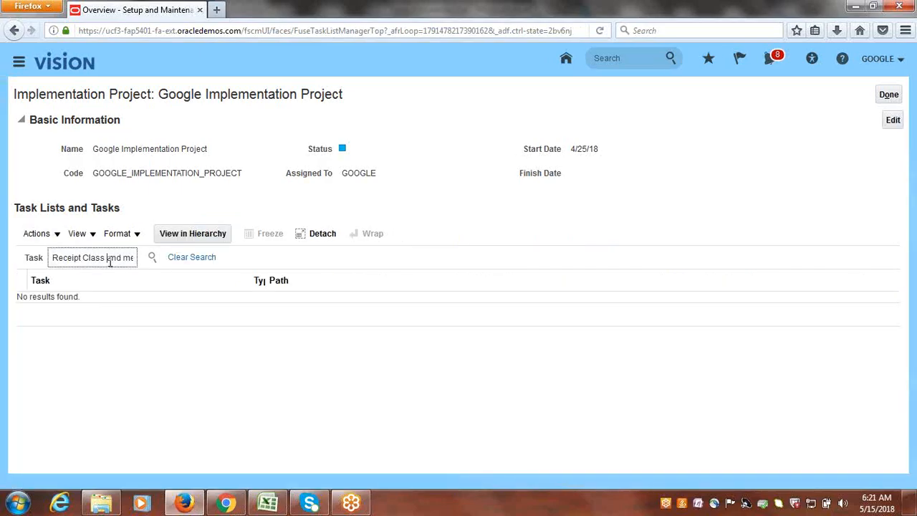
type("es")
key("Return")
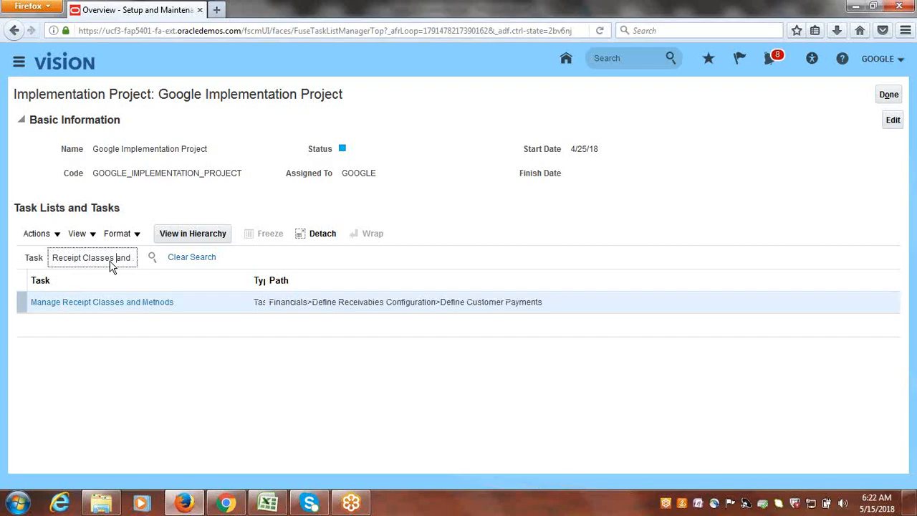
left_click(115, 310)
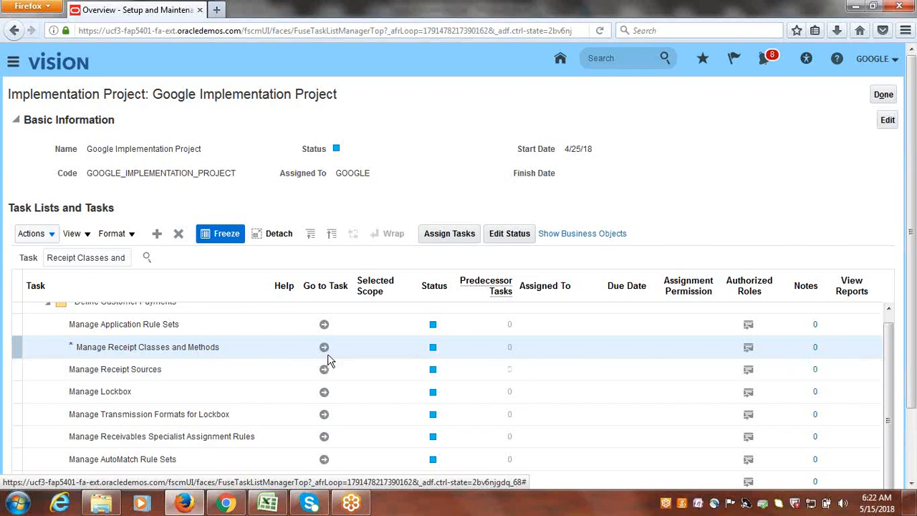
left_click(323, 348)
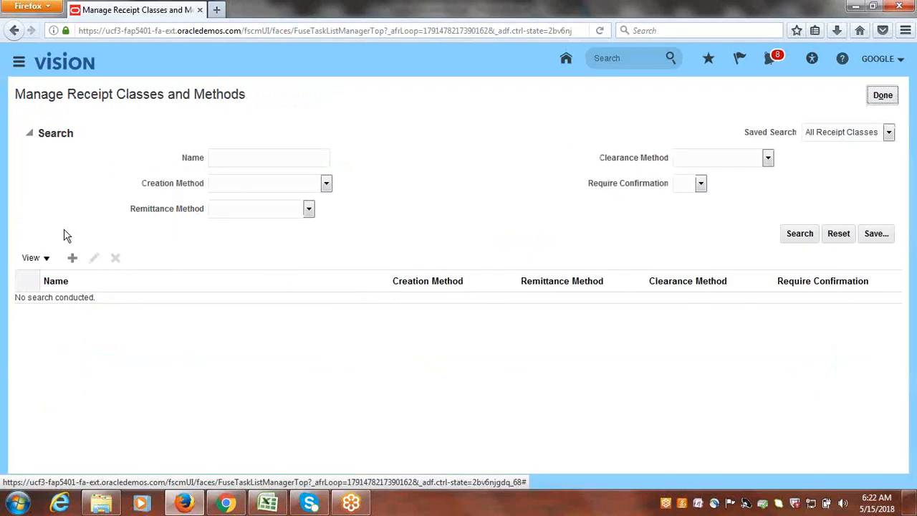
Step: Start a new receipt class named Google Standard and set its remittance method to Standard
left_click(72, 260)
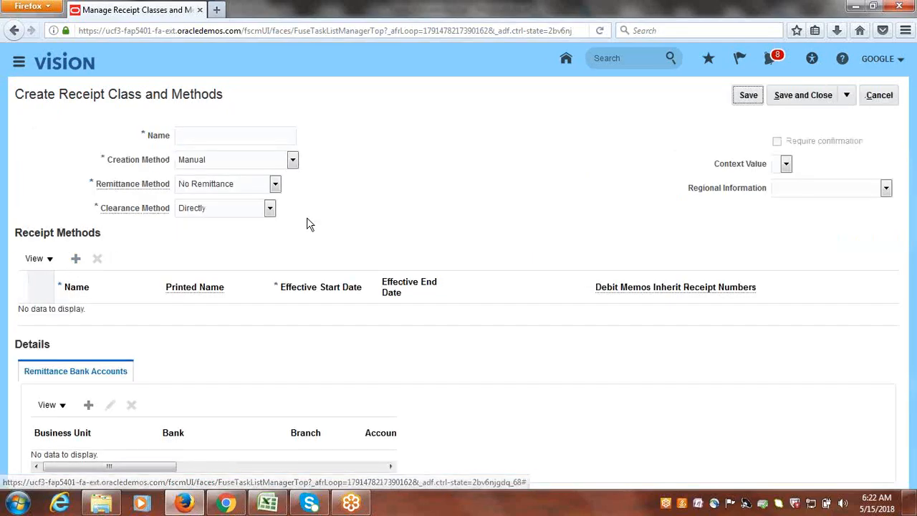
left_click(212, 136)
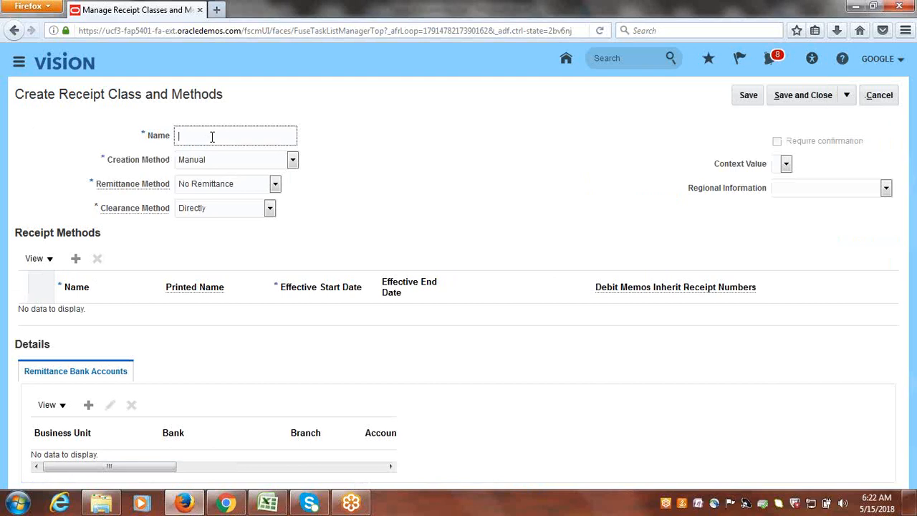
type("Google Standard")
left_click(275, 184)
left_click(215, 197)
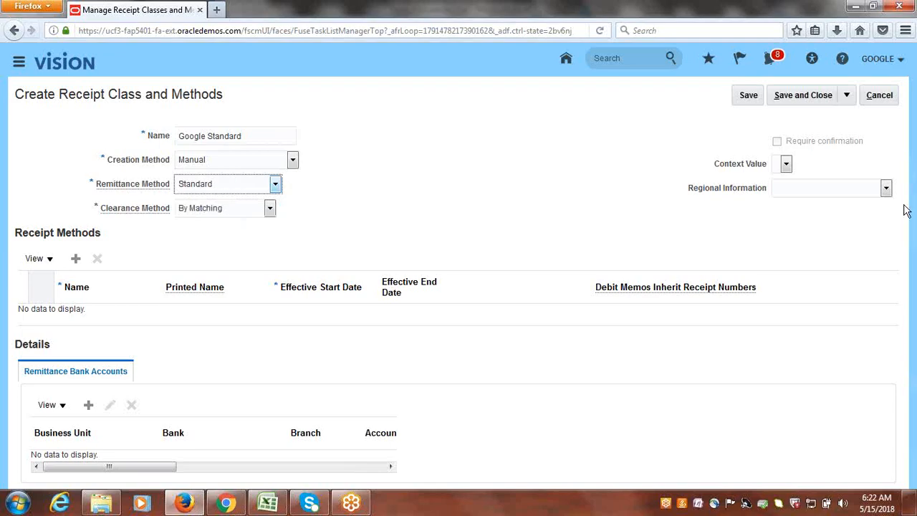
left_click_drag(914, 164, 621, 231)
left_click(506, 190)
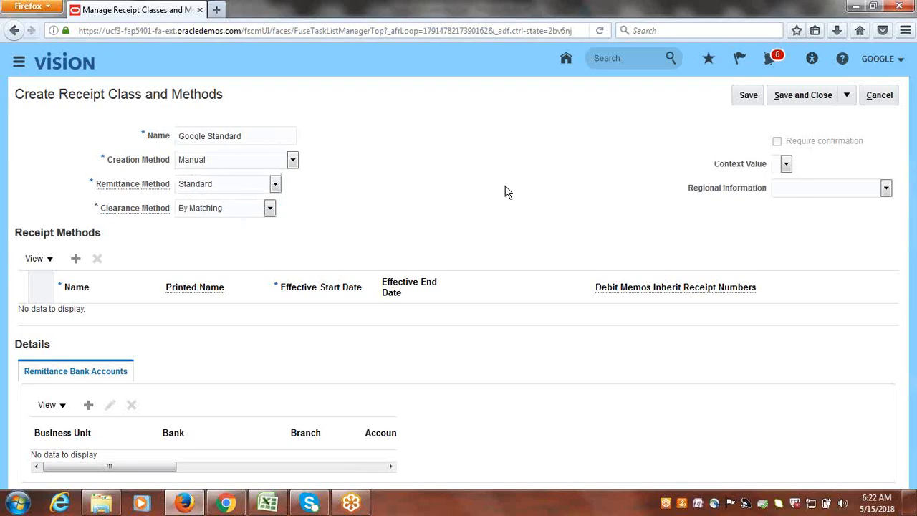
Step: Add a receipt method to the class with Google Check as both its name and printed name
left_click(73, 258)
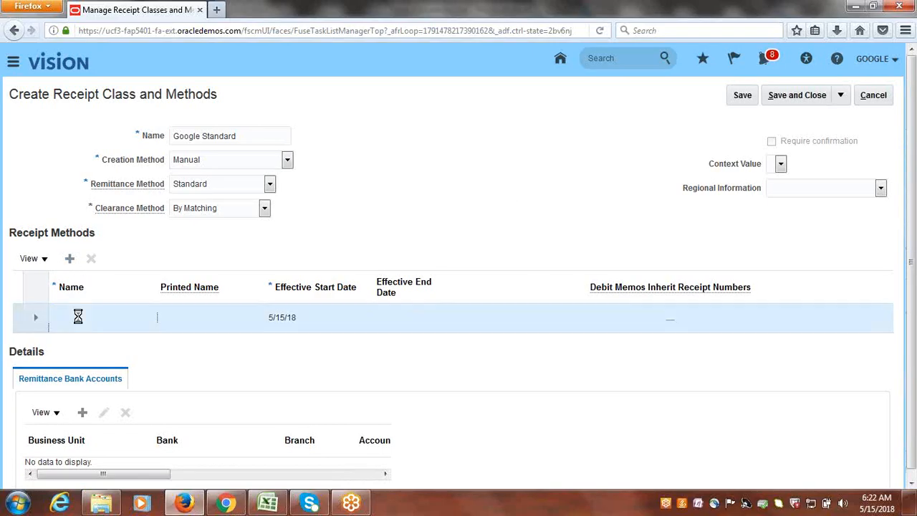
left_click(78, 316)
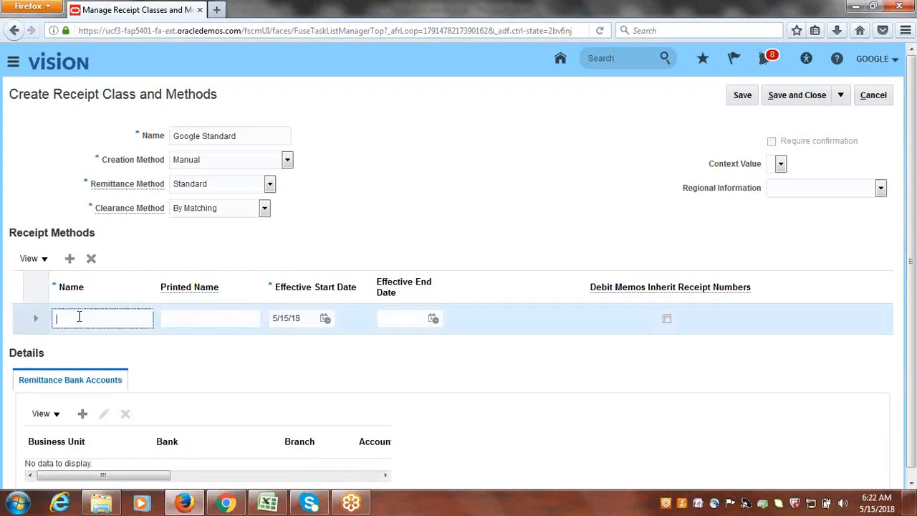
type("Google Che")
key("Tab")
type("Google Check")
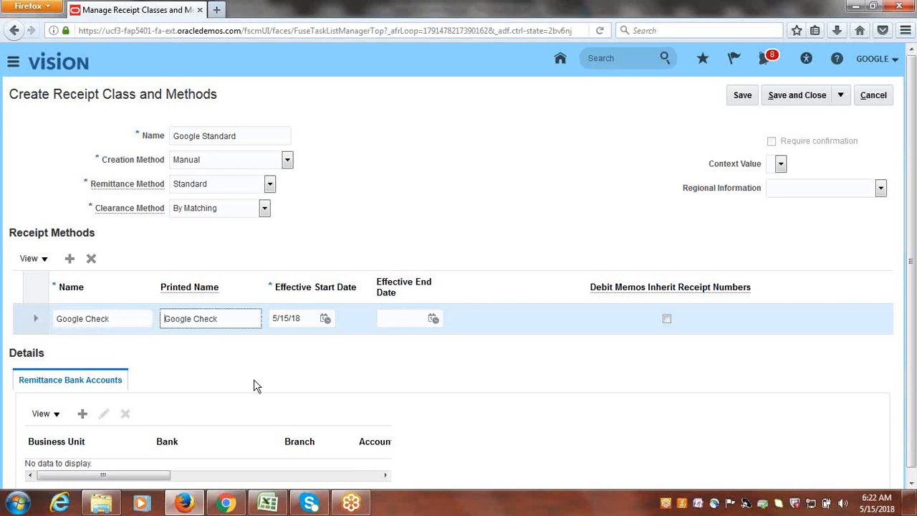
Step: Add a remittance bank account for Google US Business Unit using Google Bank, Google Branch and Google Corporate Account
scroll(808, 357, "down", 1)
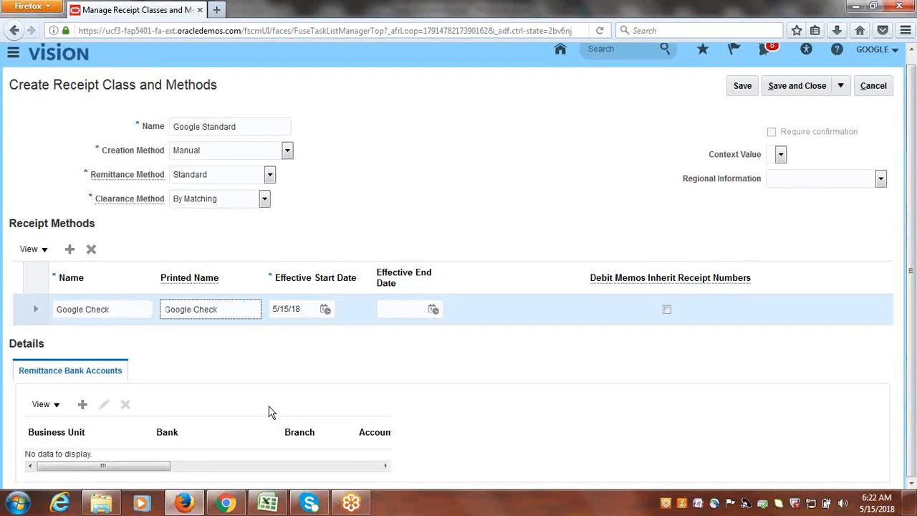
left_click(82, 405)
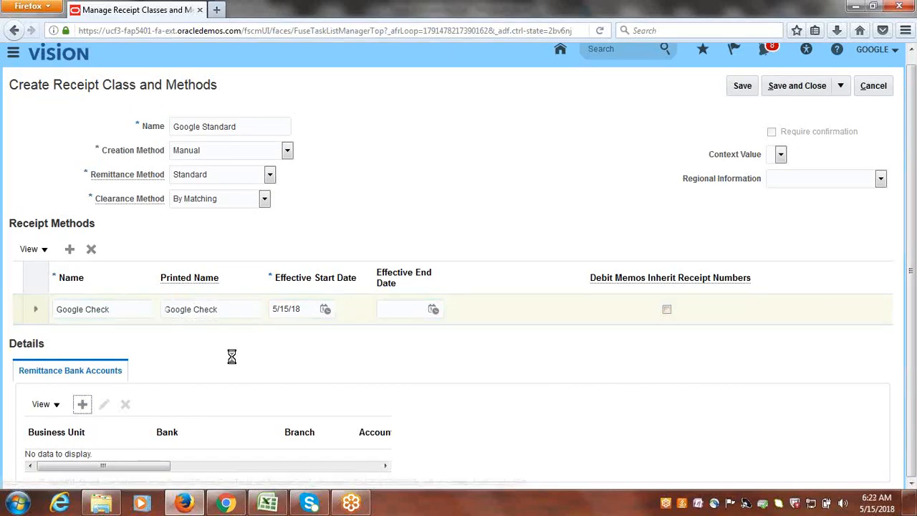
left_click(365, 139)
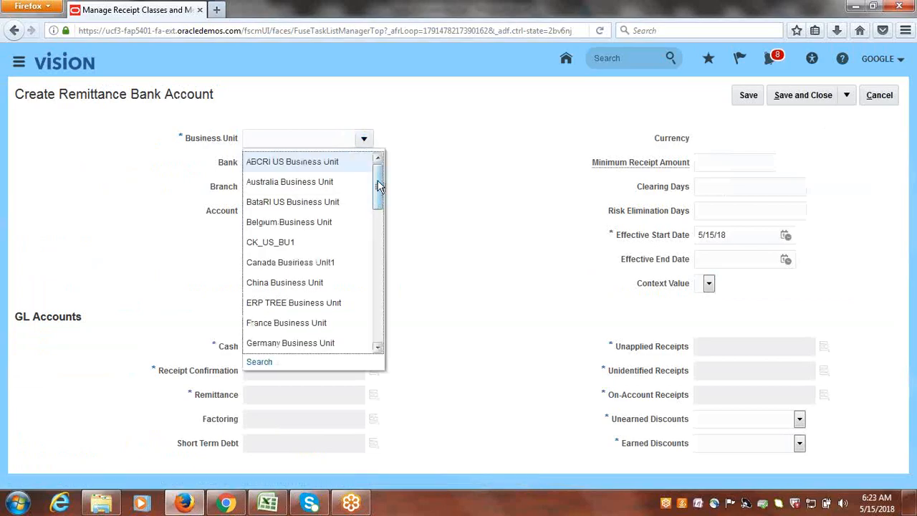
left_click_drag(377, 183, 388, 236)
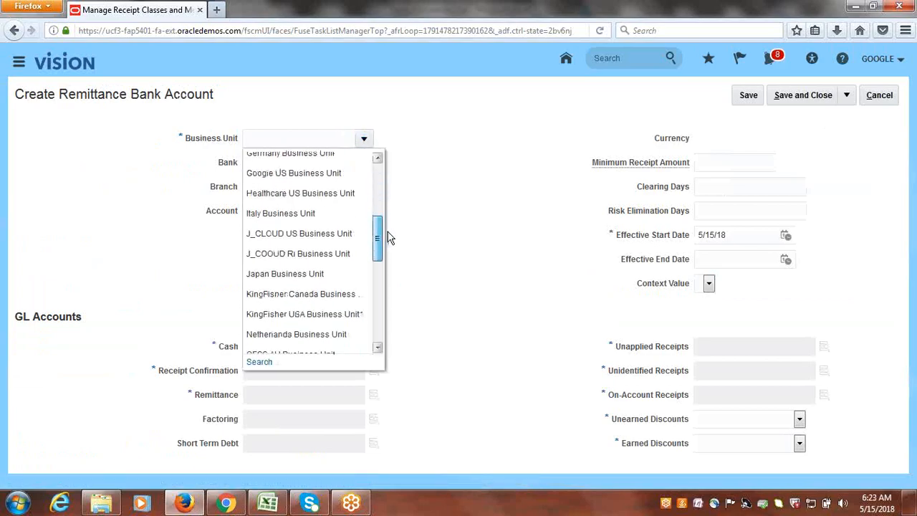
left_click(297, 174)
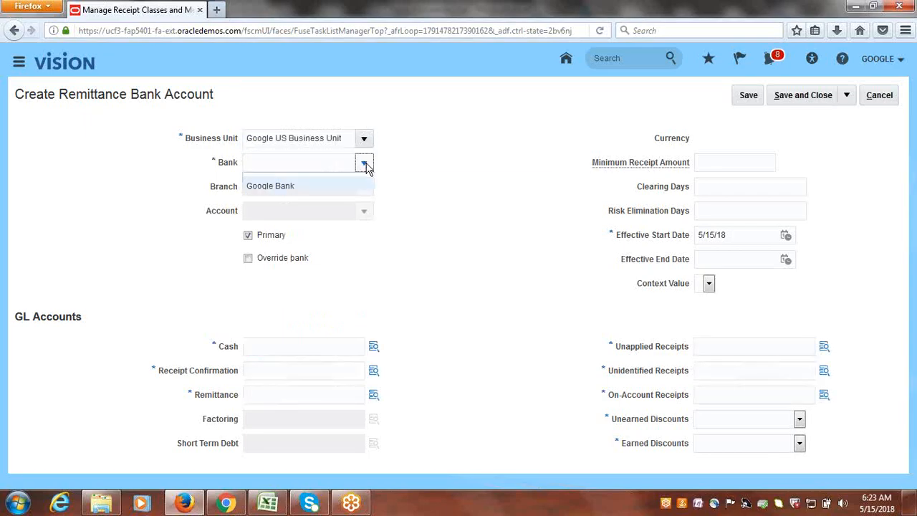
left_click(316, 188)
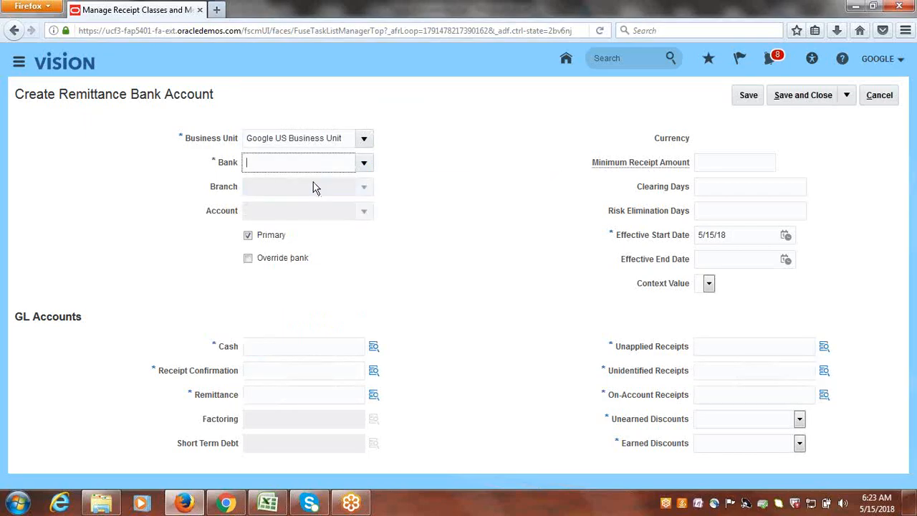
left_click(363, 212)
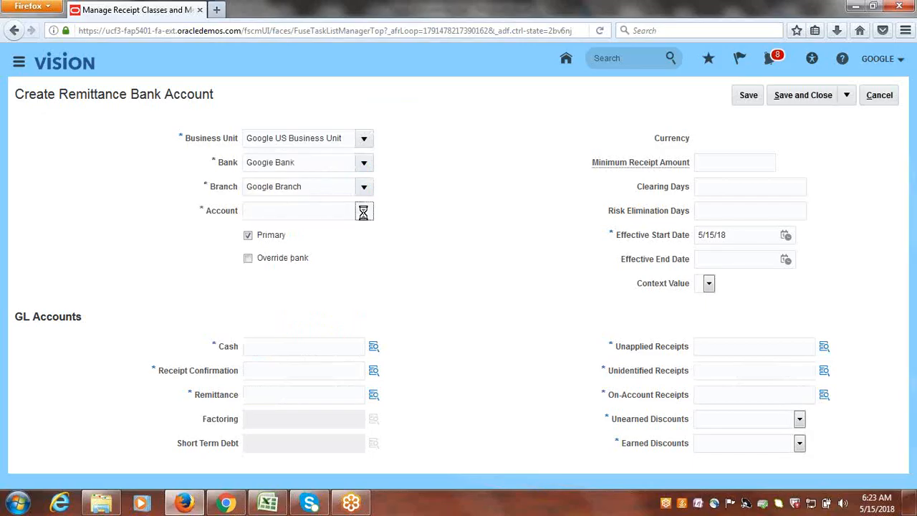
left_click(358, 232)
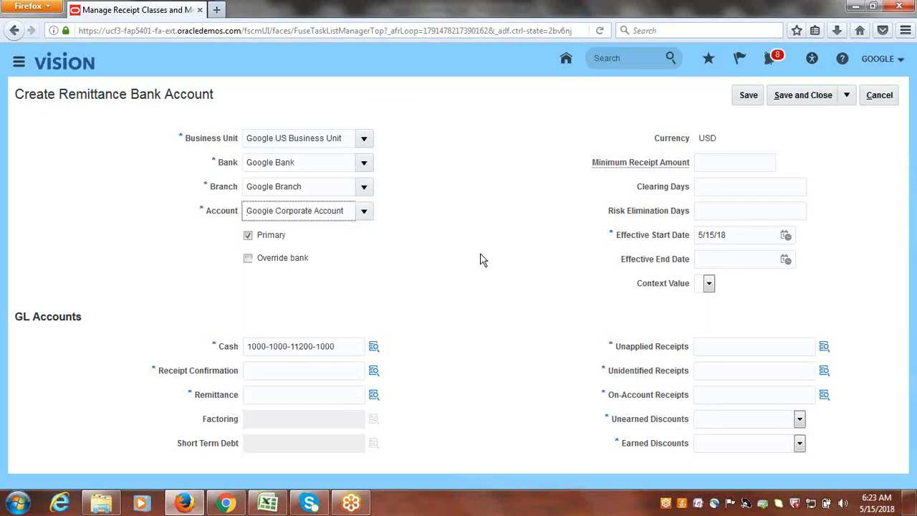
left_click_drag(916, 177, 916, 274)
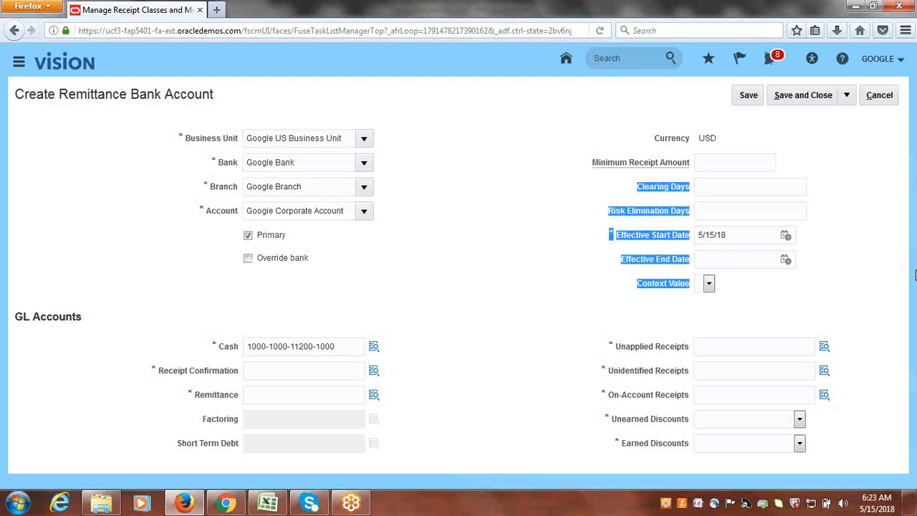
left_click(470, 318)
left_click_drag(339, 345, 242, 351)
key("ctrl+c")
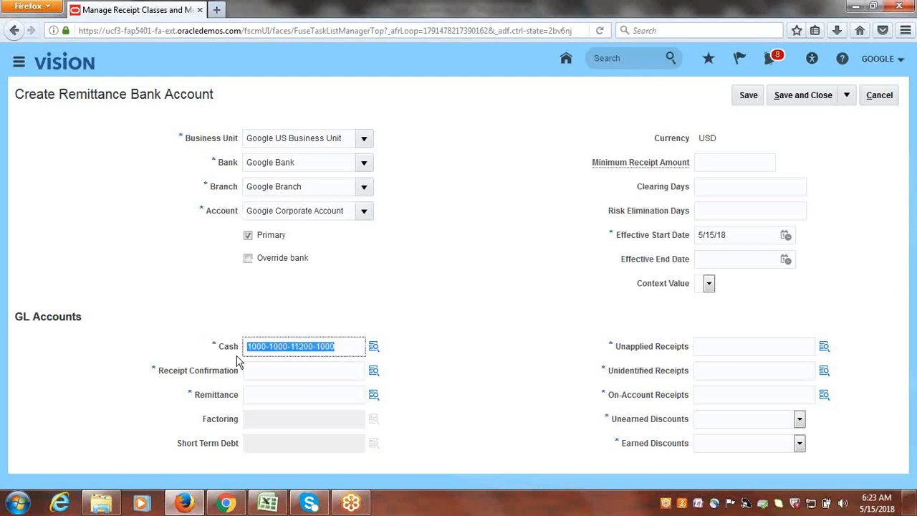
left_click(478, 310)
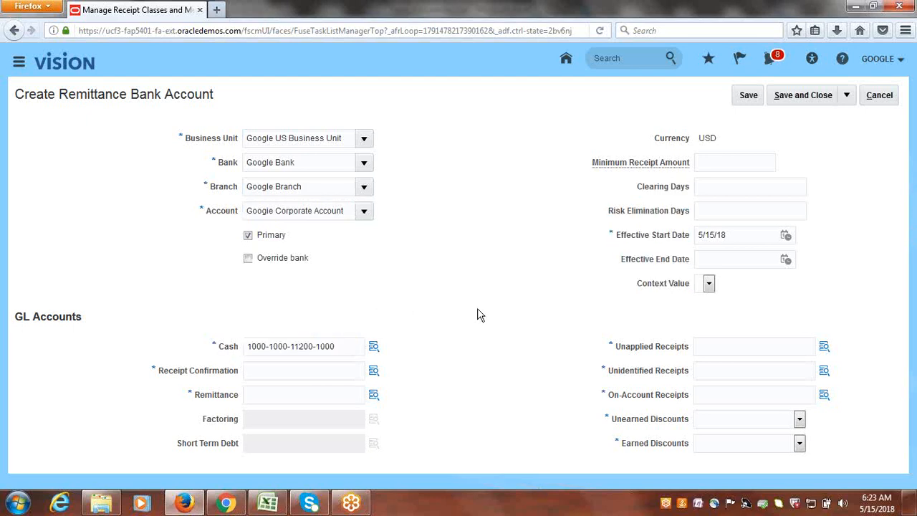
left_click(295, 371)
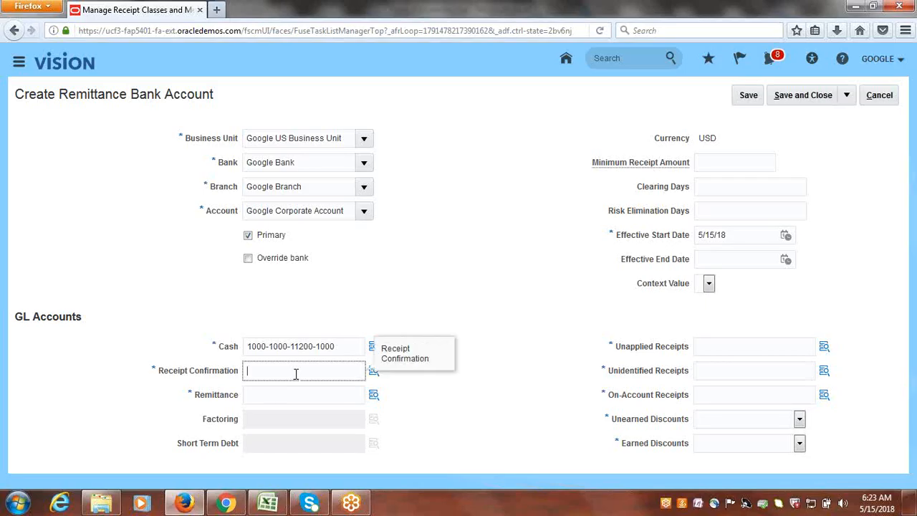
key("ctrl+v")
left_click(286, 391)
key("ctrl+v")
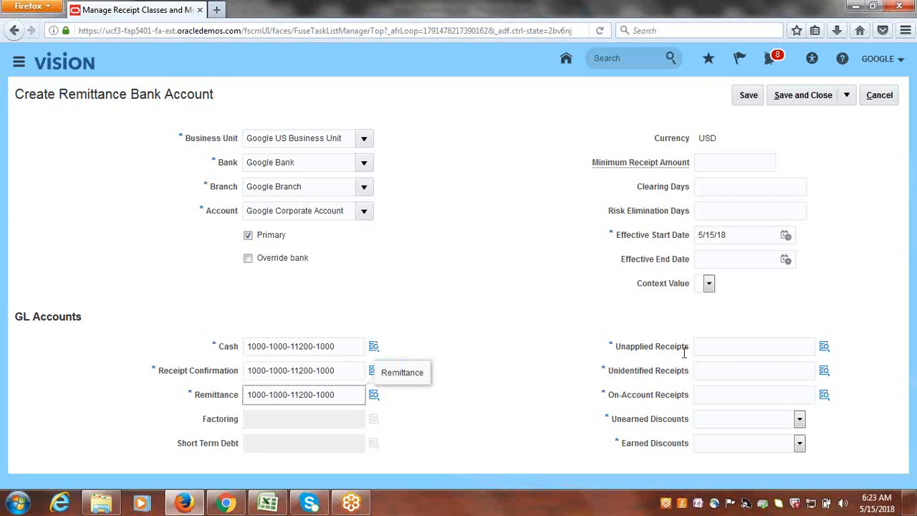
left_click(707, 345)
key("ctrl+v")
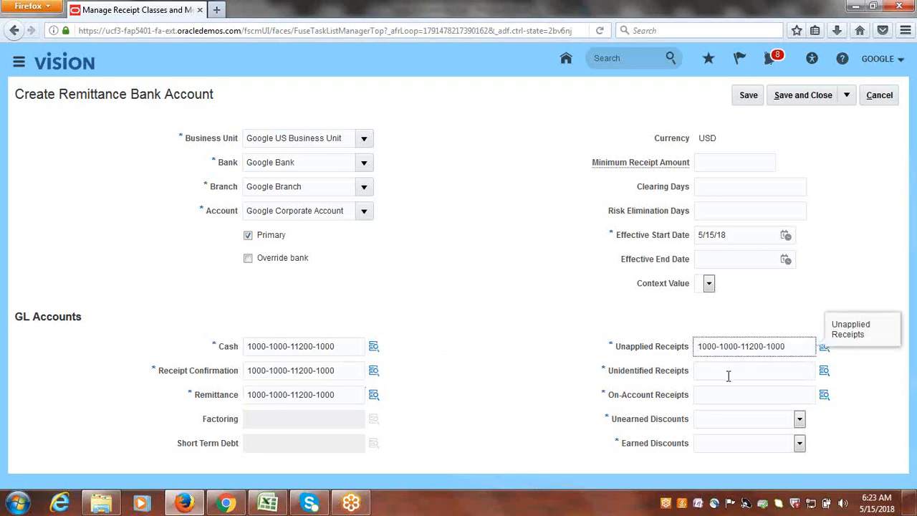
left_click(728, 375)
key("ctrl+v")
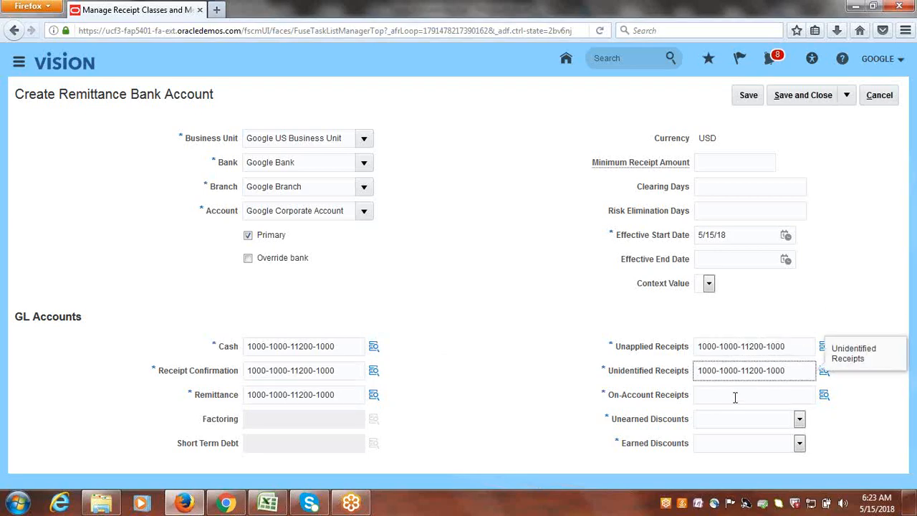
left_click(734, 390)
key("ctrl+v")
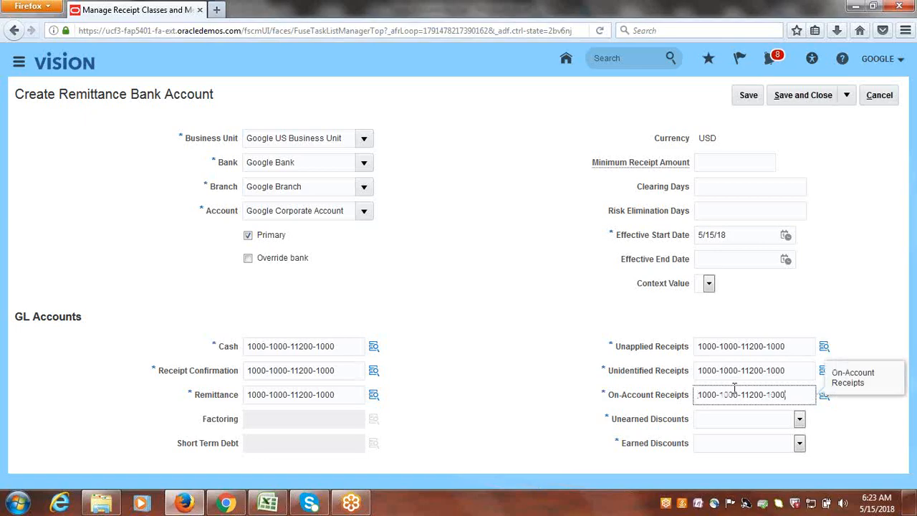
Step: Set Unearned Discounts to Unearned Discount and Earned Discounts to Eearned Discount, and save and close the remittance bank account
left_click(800, 420)
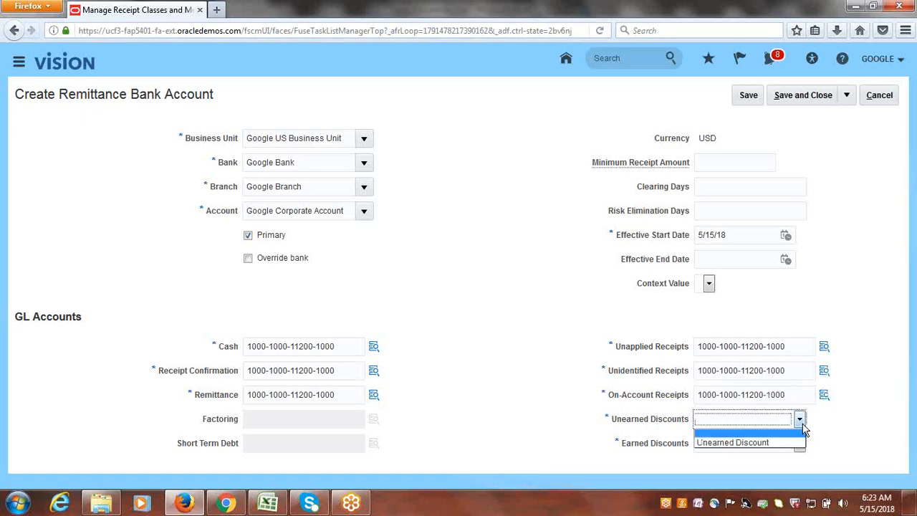
left_click(766, 443)
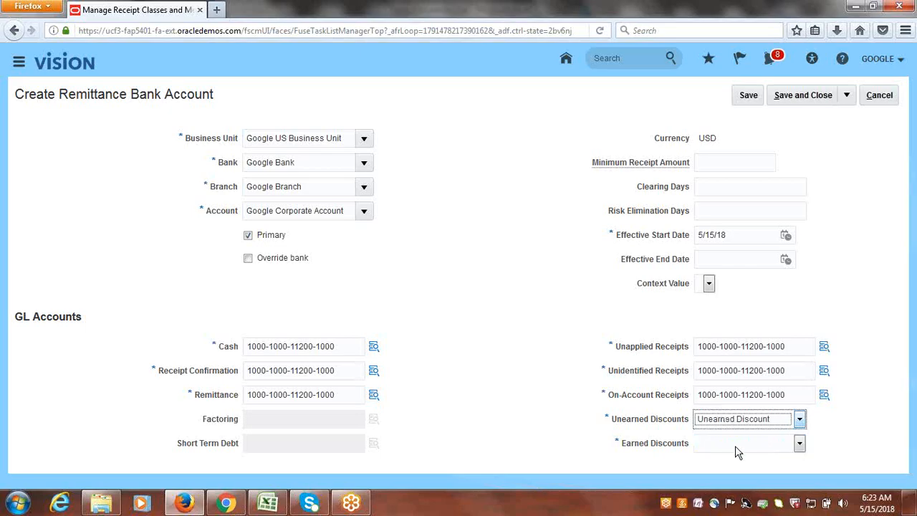
left_click(735, 445)
left_click(730, 467)
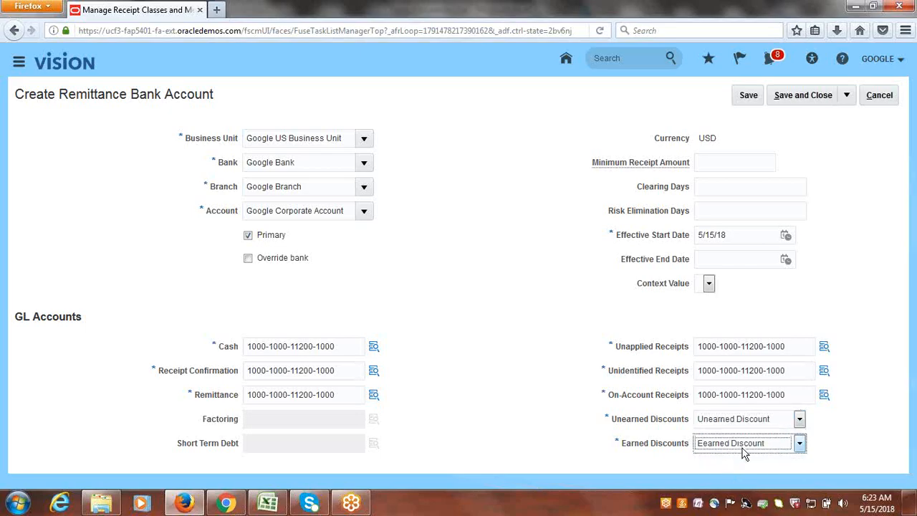
left_click(861, 247)
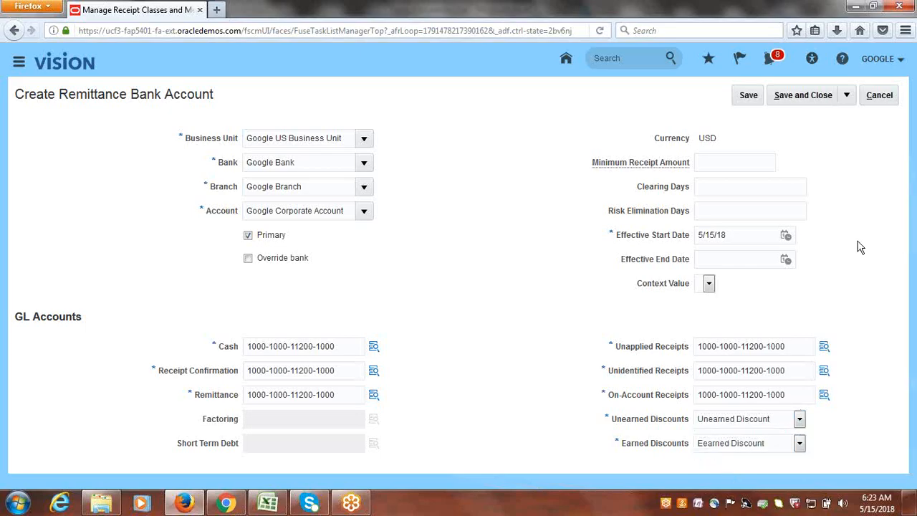
left_click(797, 95)
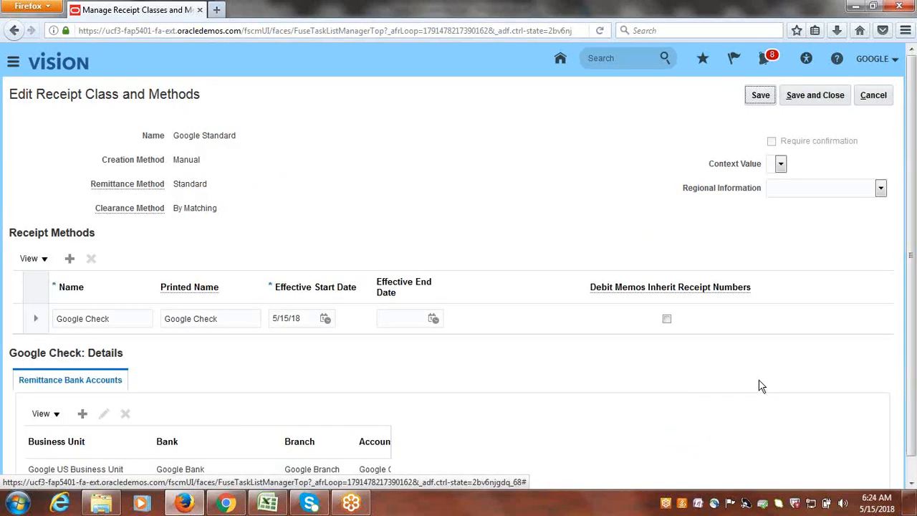
Step: Review the Google Check method's remittance bank account, and save and close the Google Standard receipt class
scroll(912, 282, "down", 1)
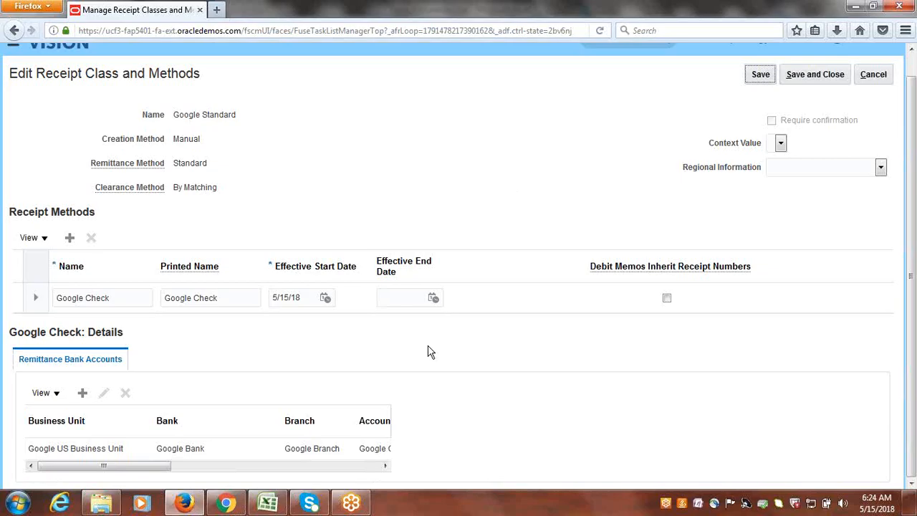
left_click(523, 162)
left_click(825, 74)
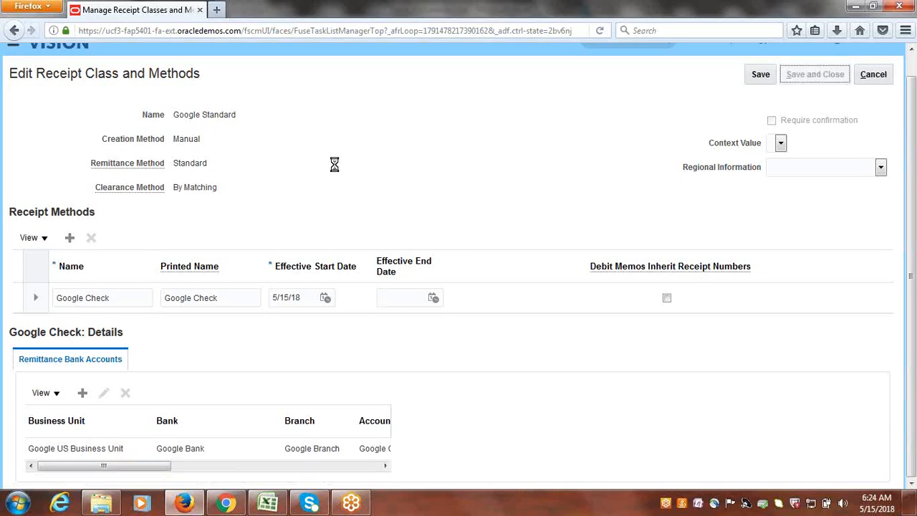
Step: Switch to the Class_Discussions workbook in Excel and mark Create Receipt Classes & Methods as Done
key("alt+Tab")
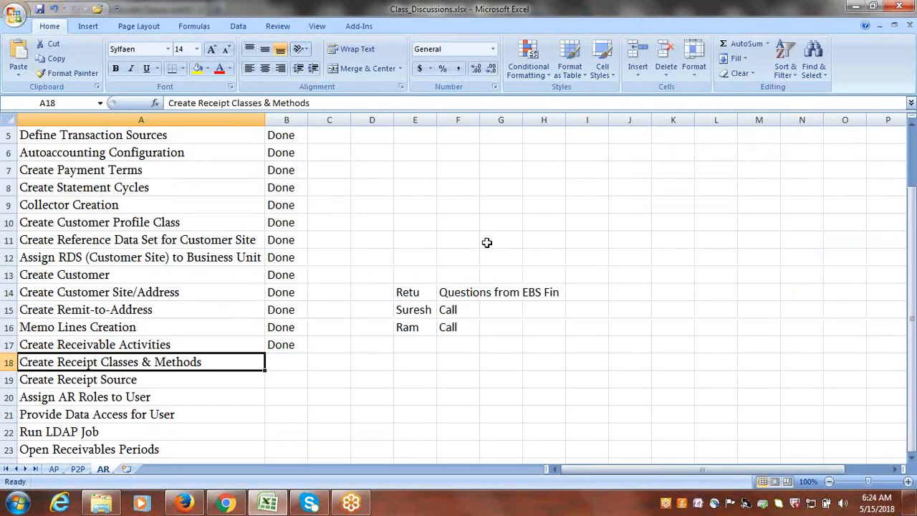
key("Right")
type("d")
key("Tab")
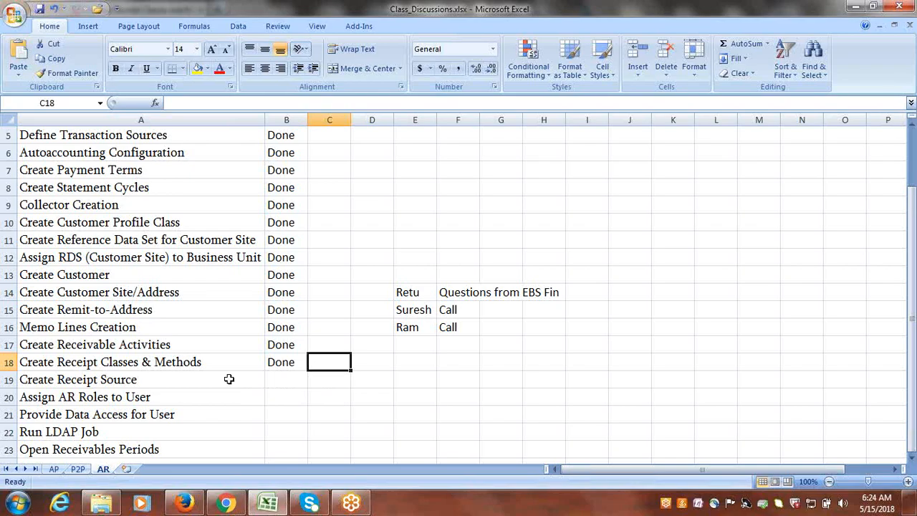
Step: Select the Create Receipt Source checklist row, return to Firefox and open the Manage Receipt Sources task of the implementation project
left_click(201, 379)
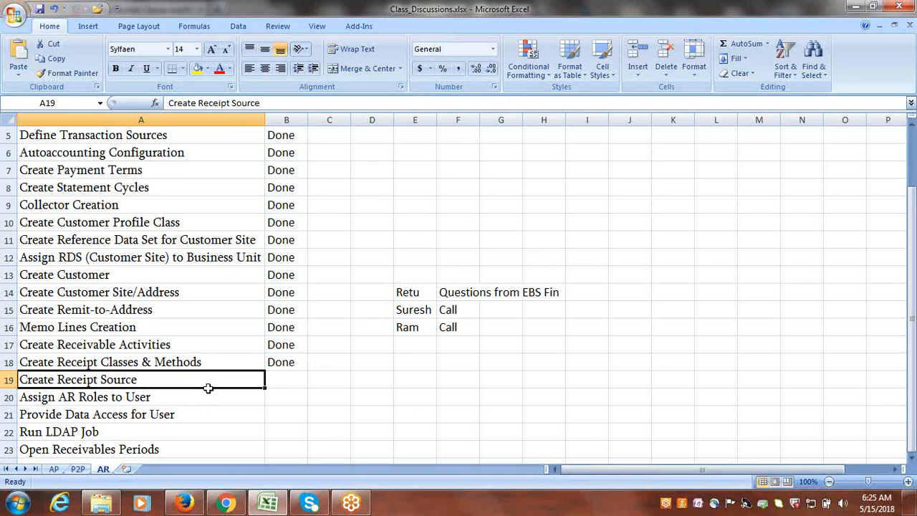
left_click(286, 379)
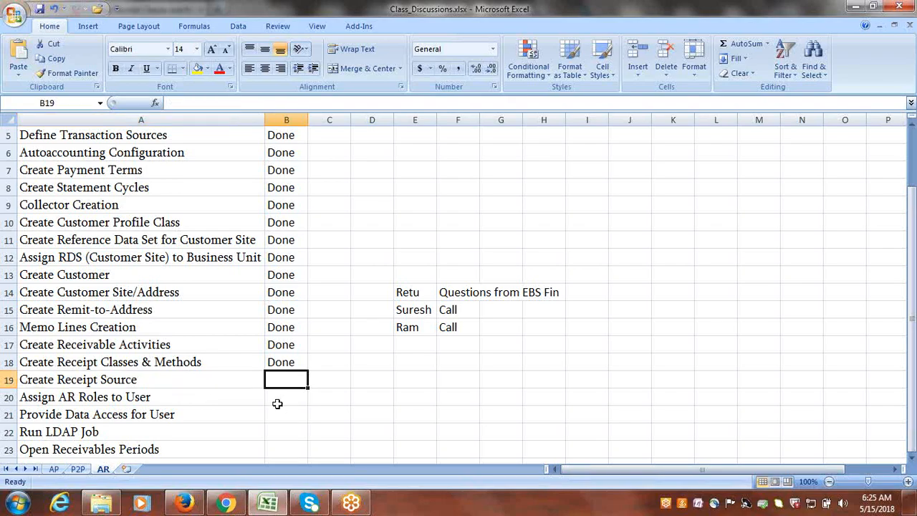
left_click(184, 504)
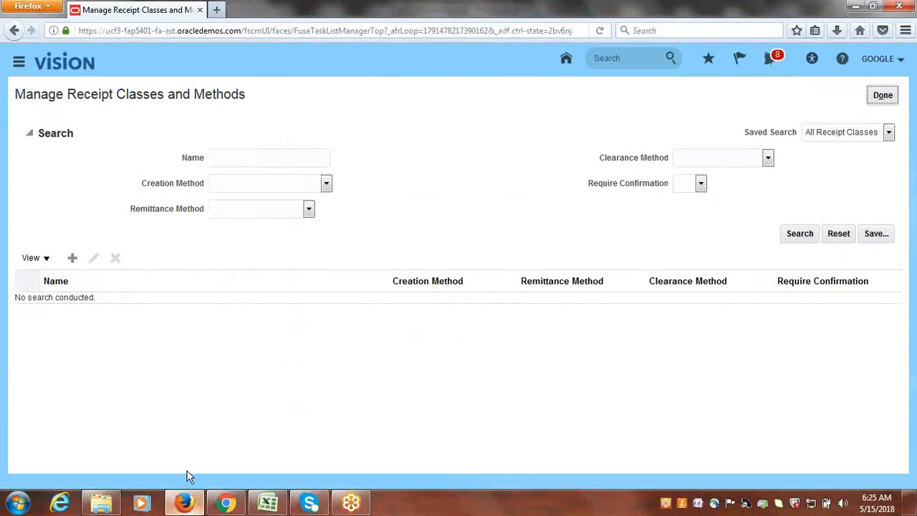
left_click(884, 98)
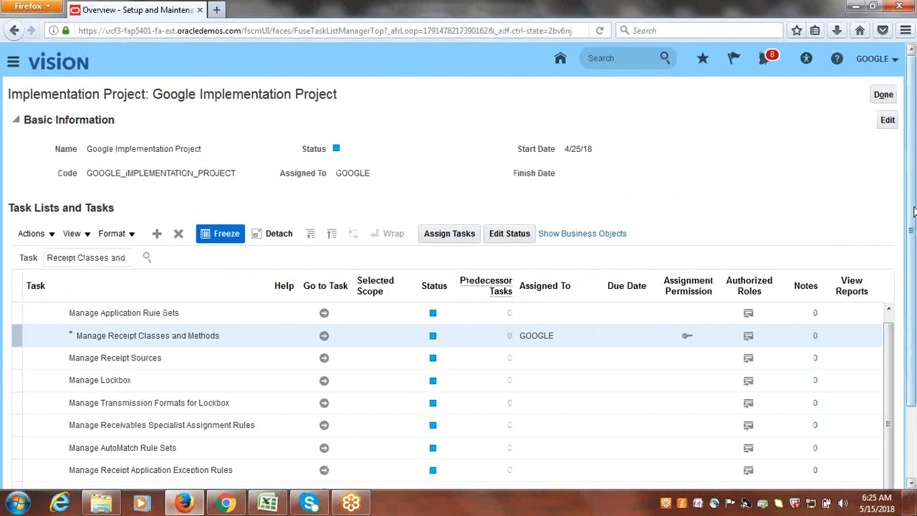
left_click_drag(914, 180, 915, 276)
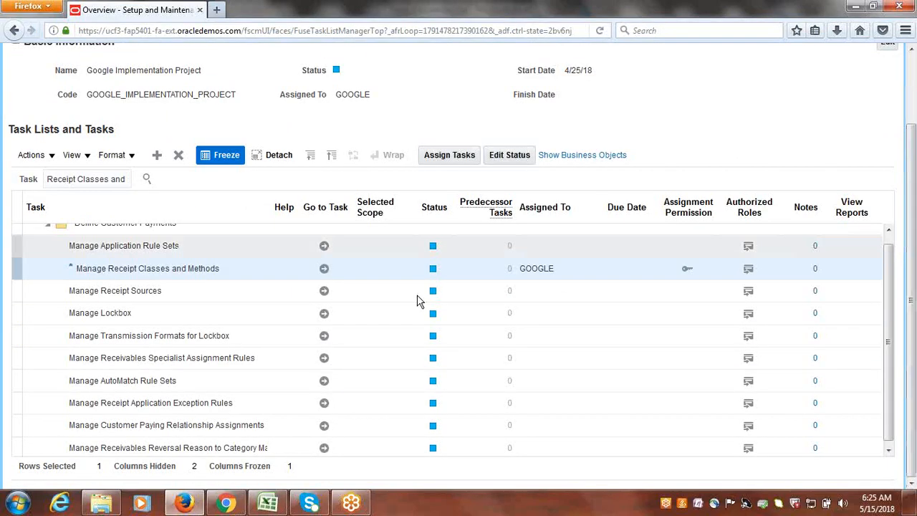
left_click(323, 290)
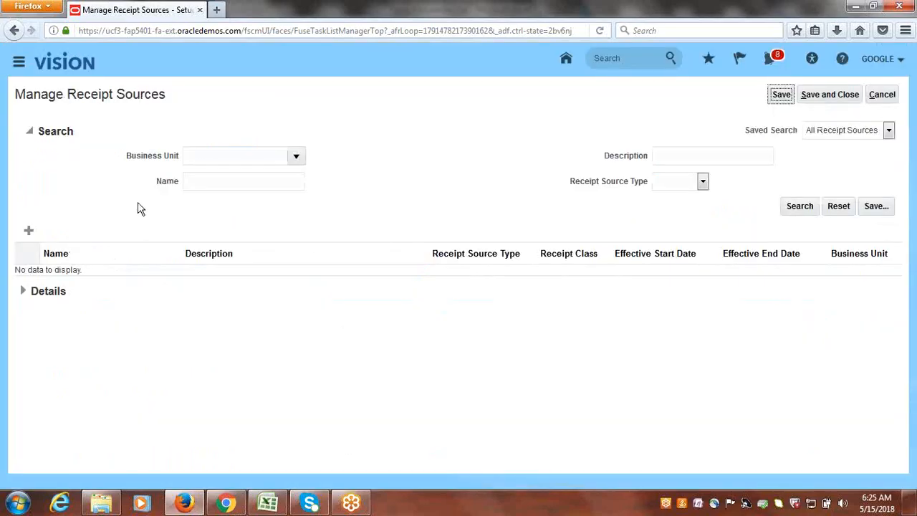
Step: Start creating a receipt source and assign it to Google US Business Unit
left_click(28, 231)
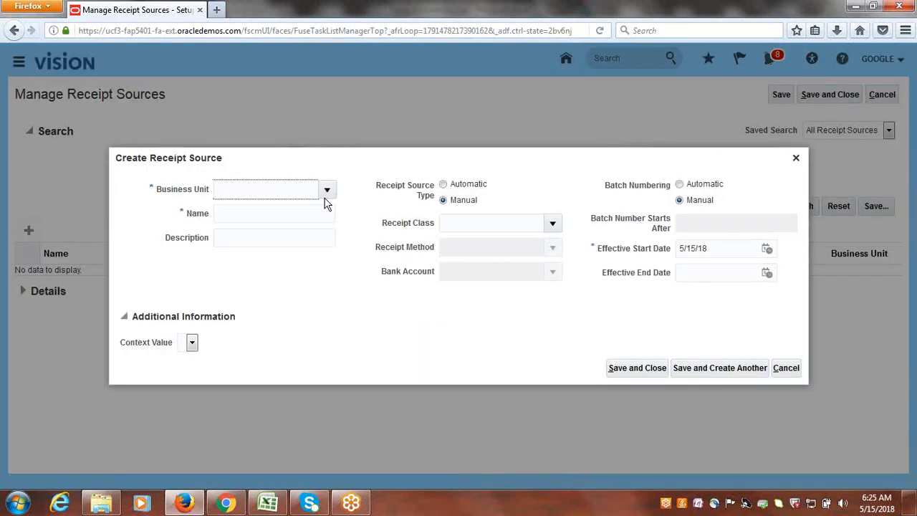
left_click(327, 190)
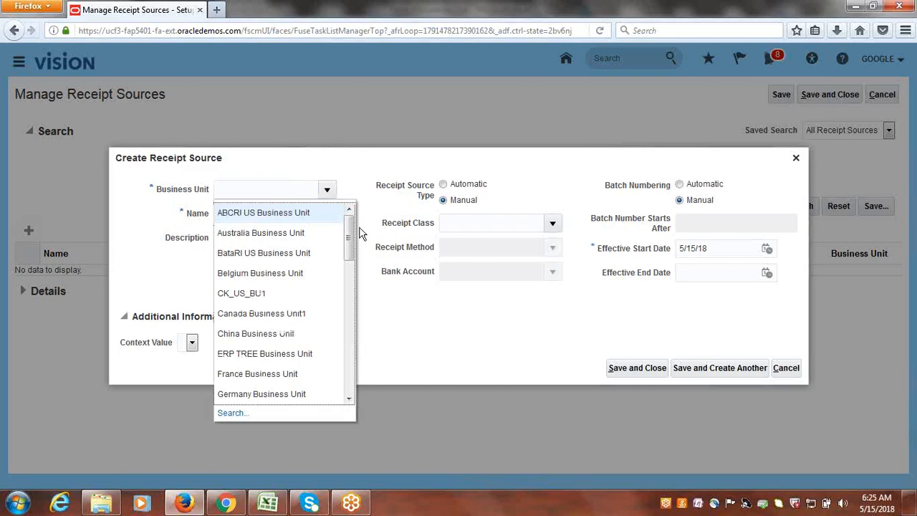
left_click_drag(350, 236, 354, 323)
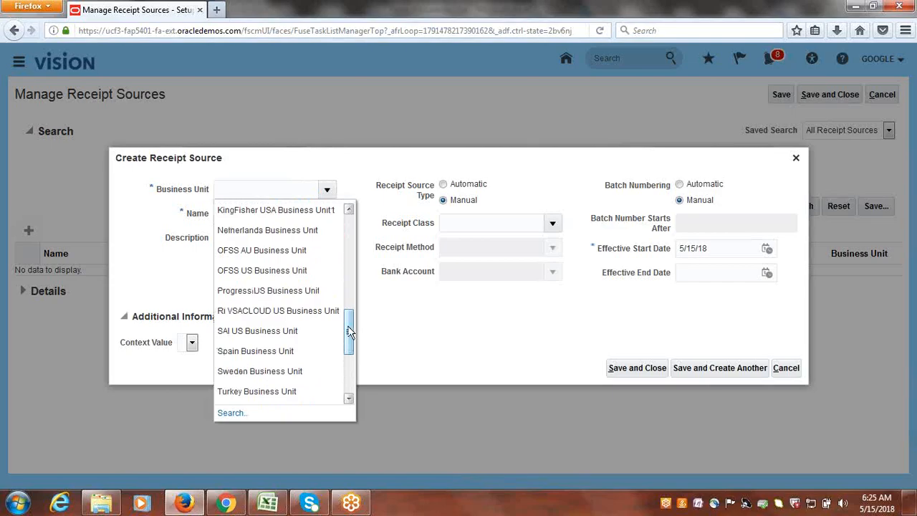
left_click_drag(350, 331, 349, 283)
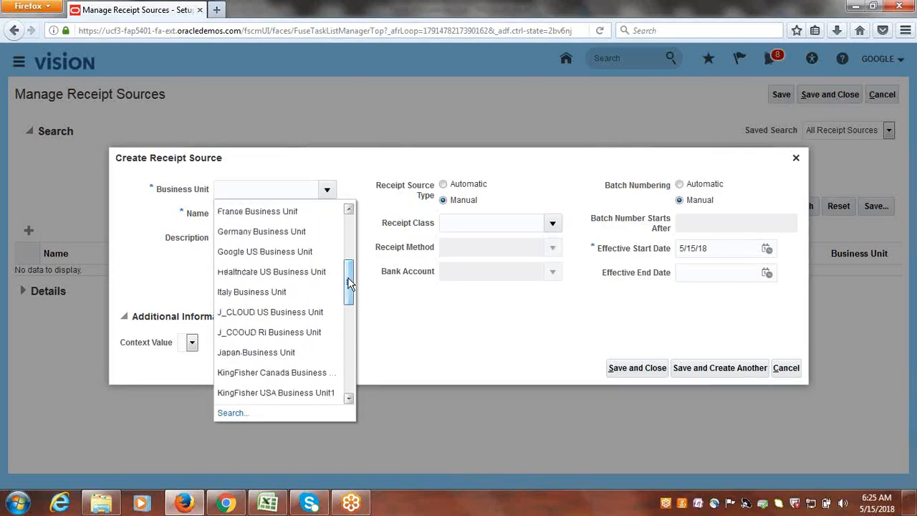
left_click(327, 251)
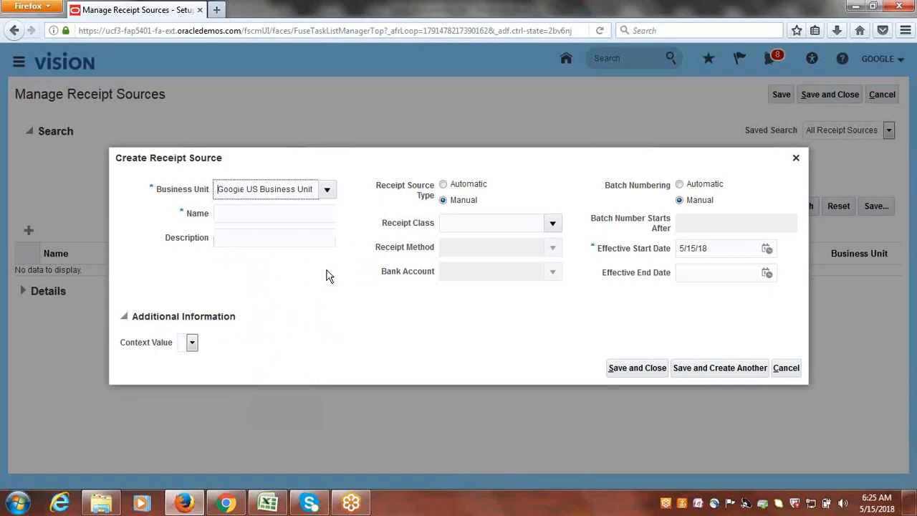
Step: Begin the receipt source's name with Google M
left_click(273, 214)
type("Go")
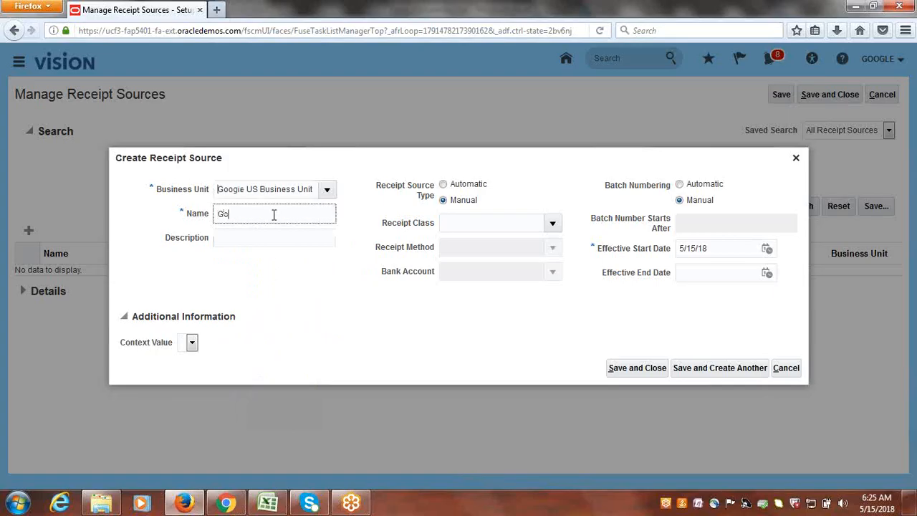
type("ogle M")
key("BackSpace")
type("M")
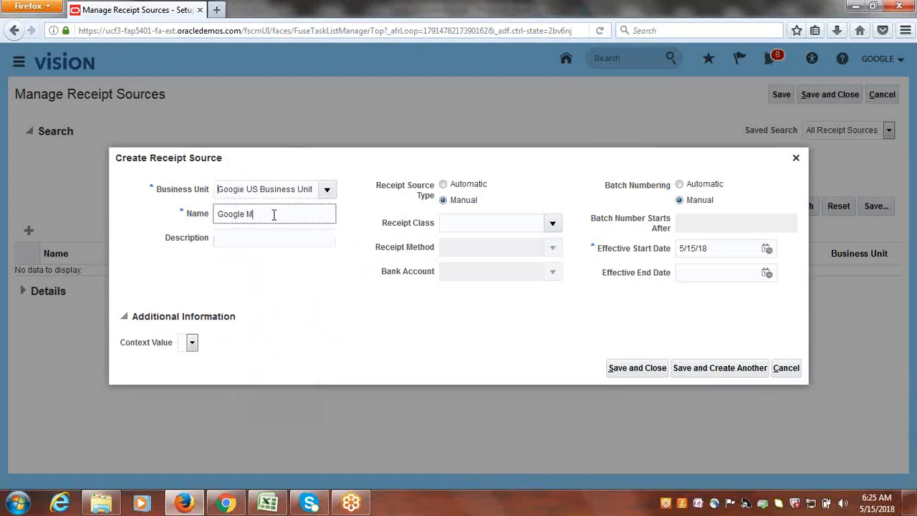
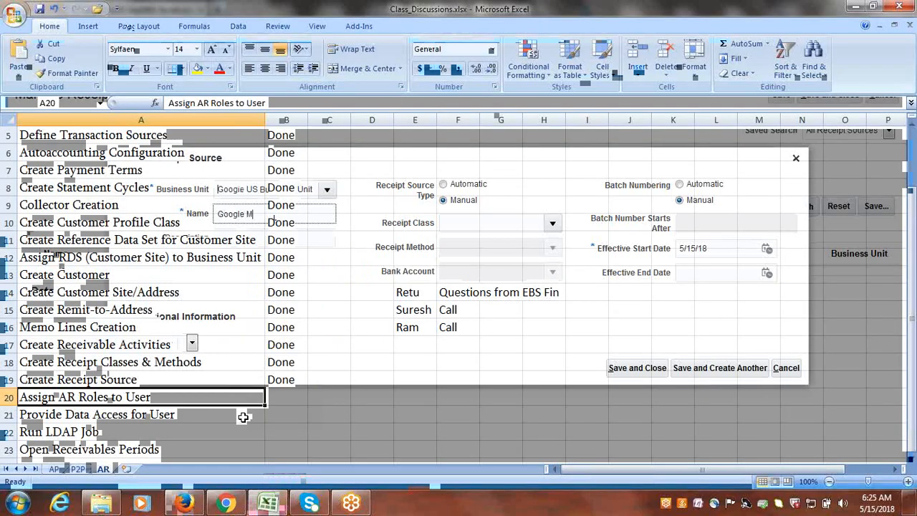
Step: Mark Assign AR Roles to User and Provide Data Access for User as Done in the AR checklist
key("Tab")
type("done")
key("Return")
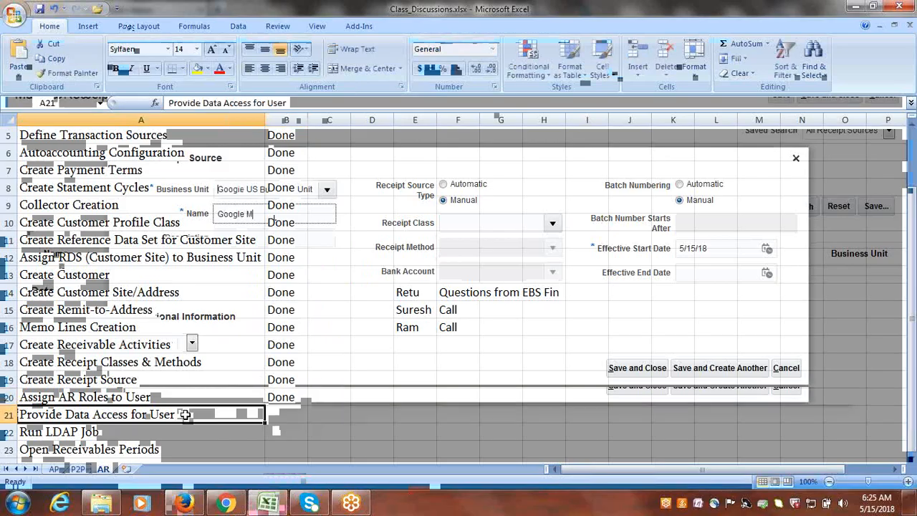
key("Right")
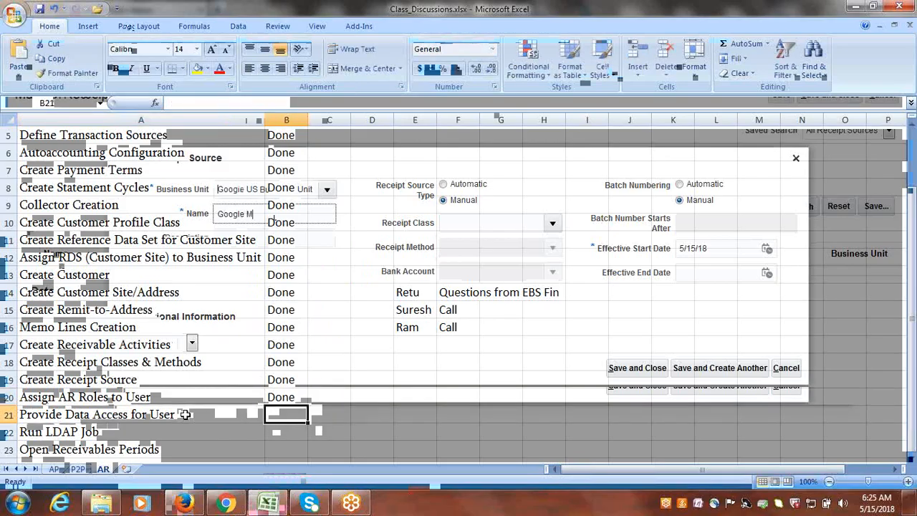
type("done")
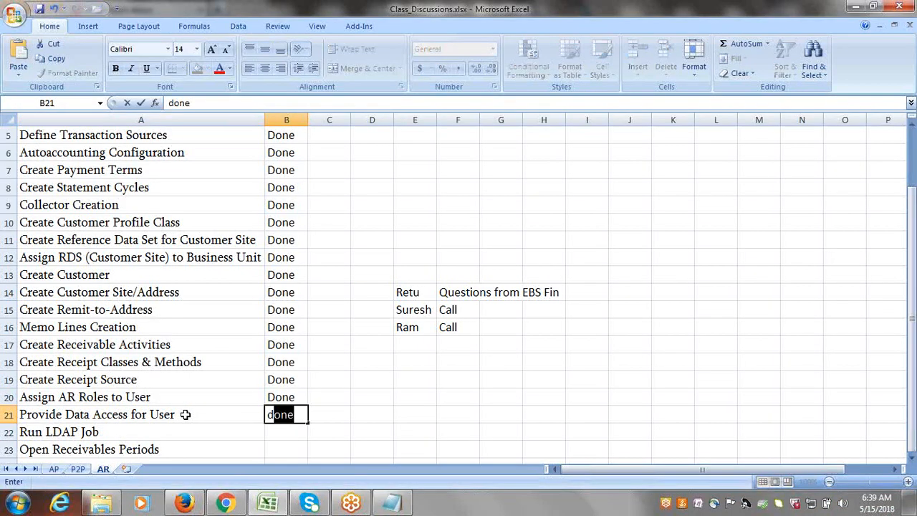
key("Tab")
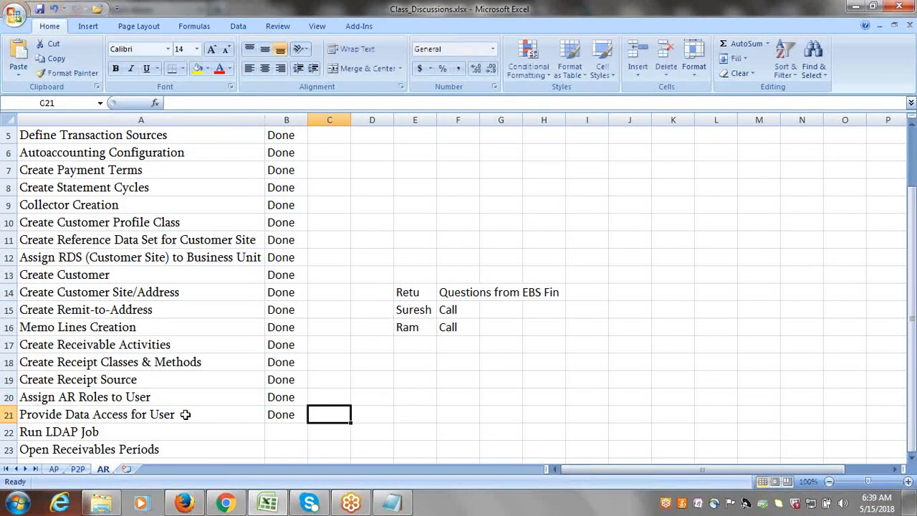
Step: Mark the Run LDAP Job task as Done in the AR checklist
left_click(132, 430)
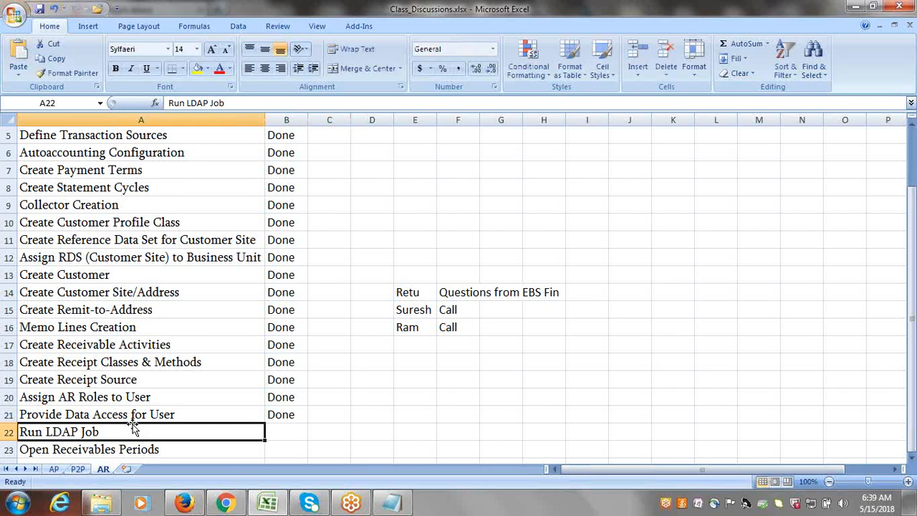
key("Tab")
type("done")
key("Tab")
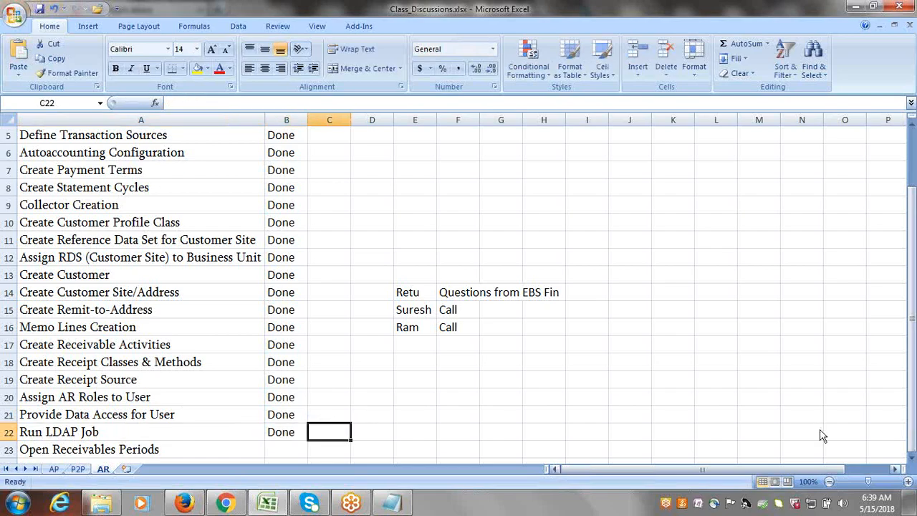
Step: Select Open Receivables Periods in the checklist, switch to Firefox and open the Navigator from the Oracle home page
left_click(912, 458)
left_click(912, 457)
left_click(912, 458)
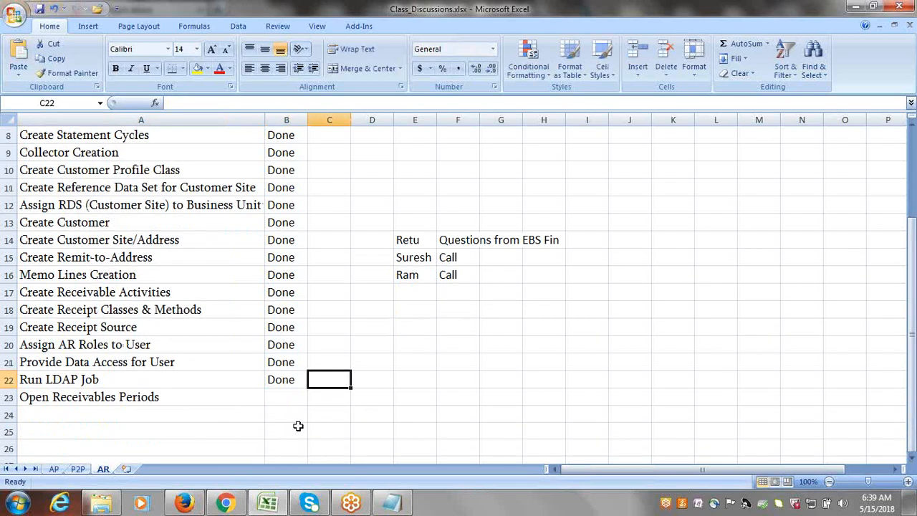
left_click(170, 396)
left_click(184, 504)
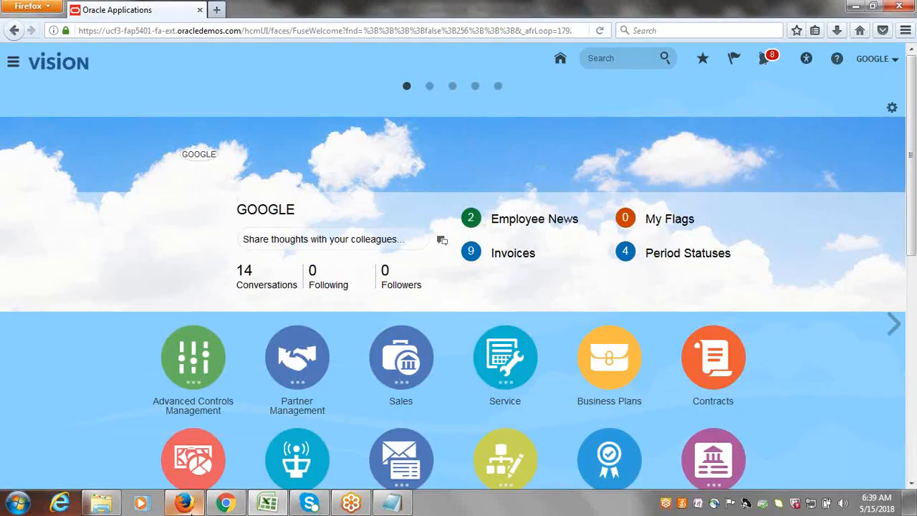
left_click(13, 62)
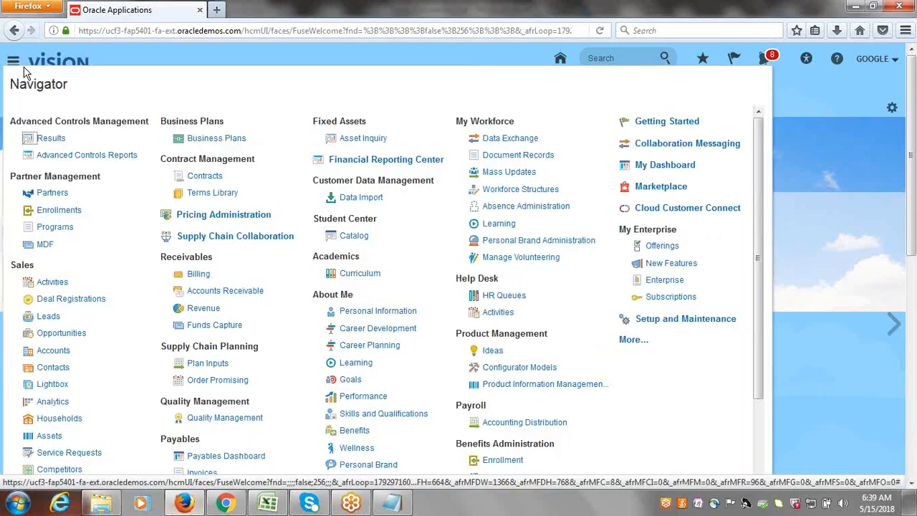
Step: Examine the Billing and Accounts Receivable entries under Receivables in the Navigator
left_click_drag(159, 262, 218, 264)
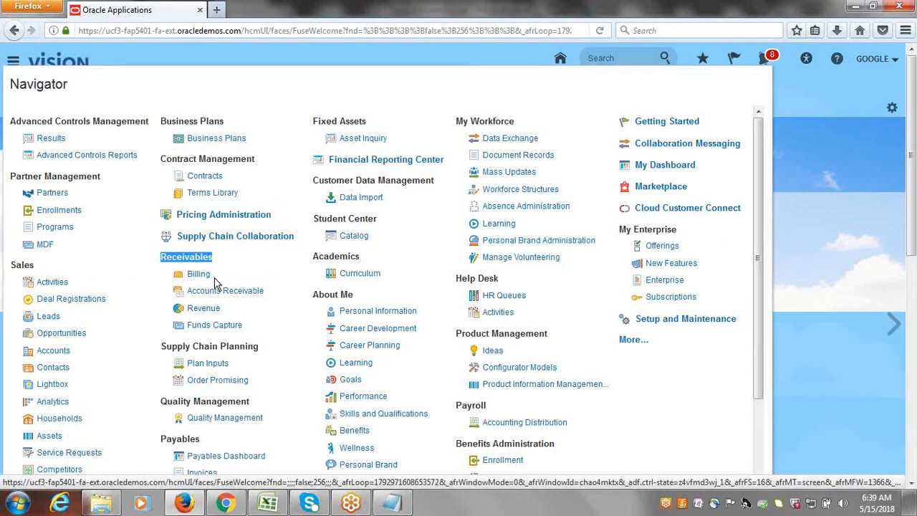
left_click_drag(215, 280, 188, 279)
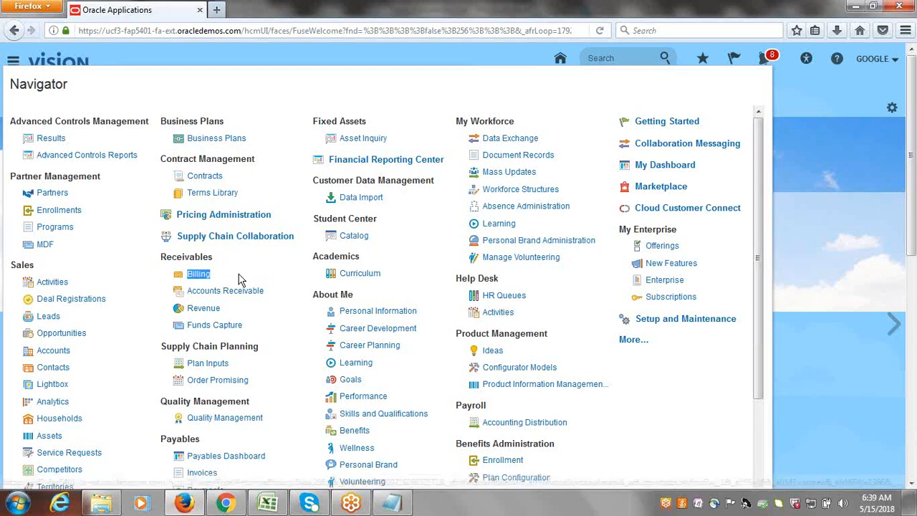
left_click_drag(273, 296, 188, 297)
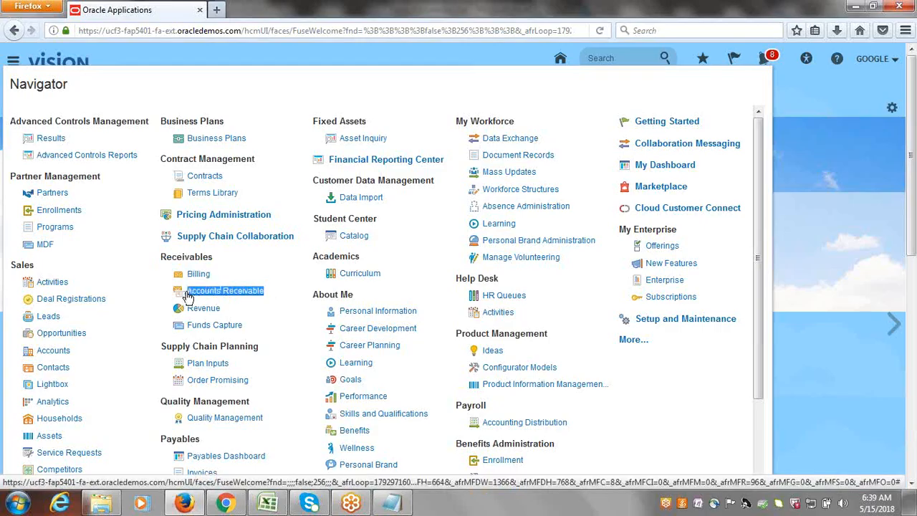
Step: Open the Accounts Receivable work area and go to Manage Accounting Periods under Receivables Periods
left_click(284, 294)
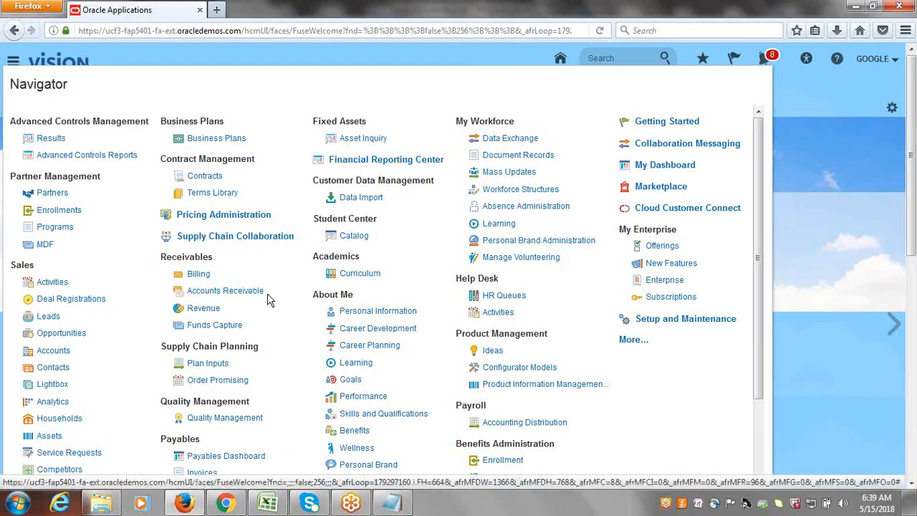
left_click(233, 294)
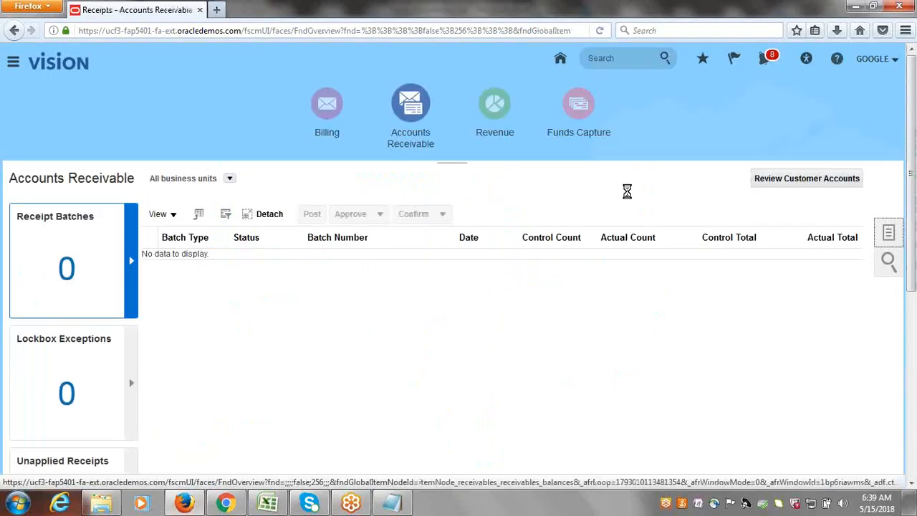
scroll(904, 278, "down", 3)
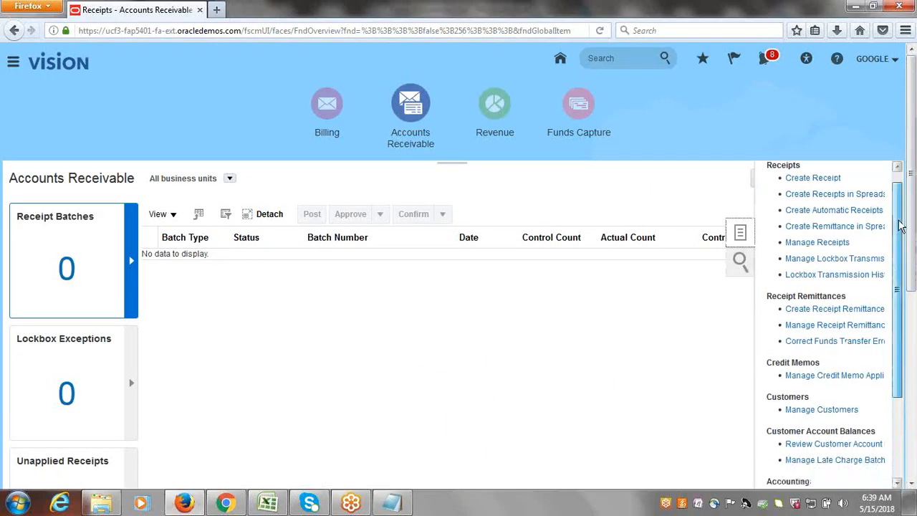
scroll(905, 278, "down", 1)
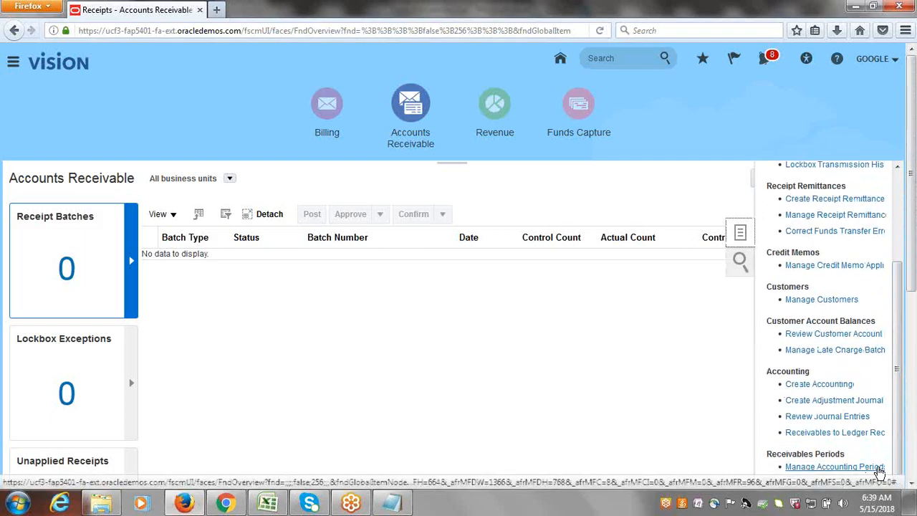
left_click(879, 467)
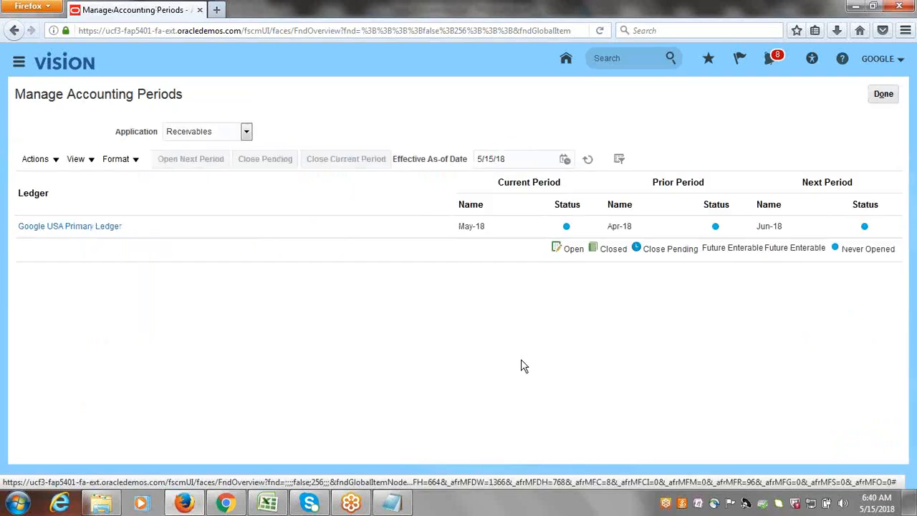
Step: Open Jan-18 as the first Receivables period for Google USA Primary Ledger and refresh the period list
left_click(108, 226)
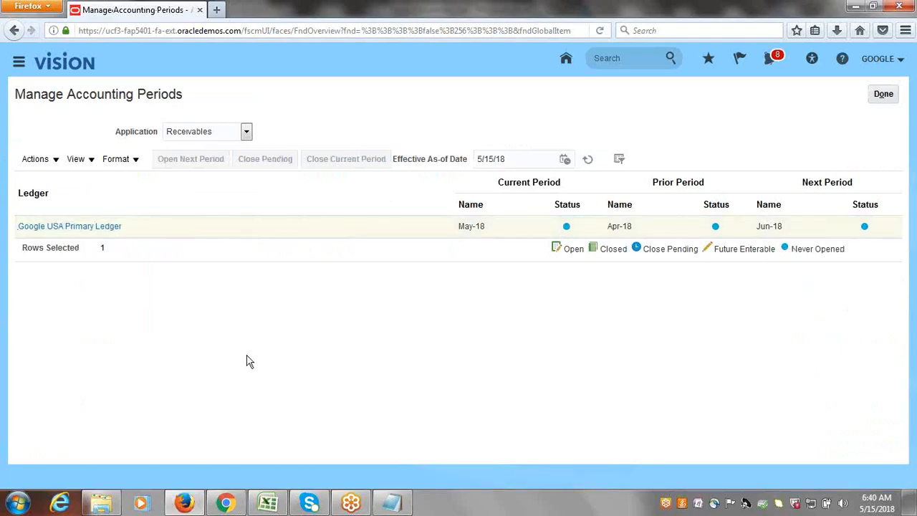
left_click(91, 226)
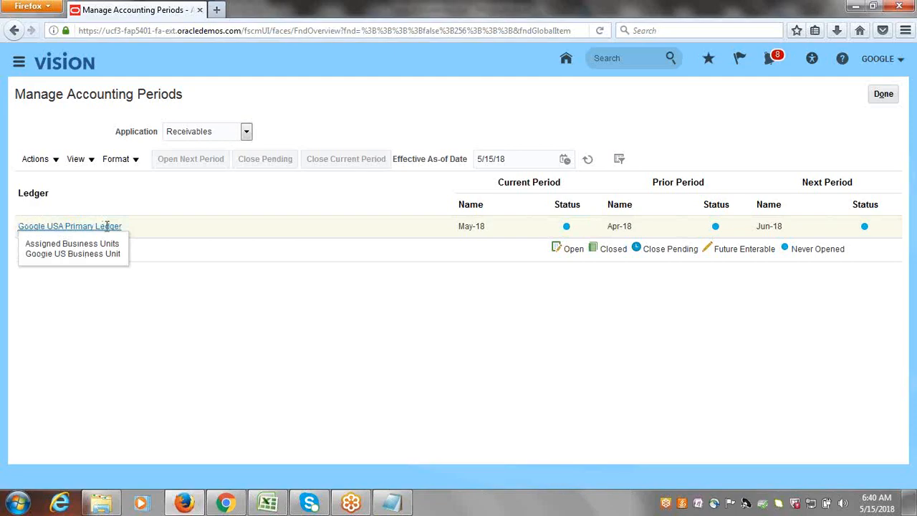
left_click(107, 227)
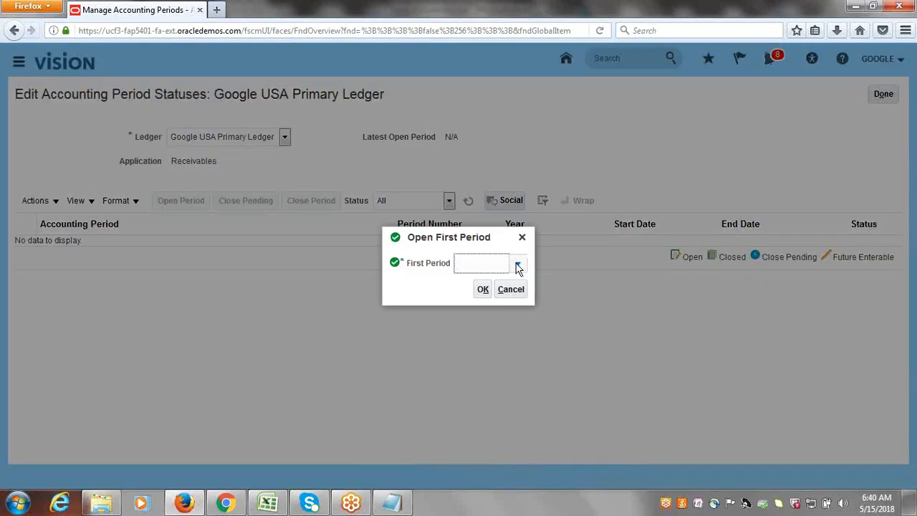
left_click(518, 266)
left_click(482, 289)
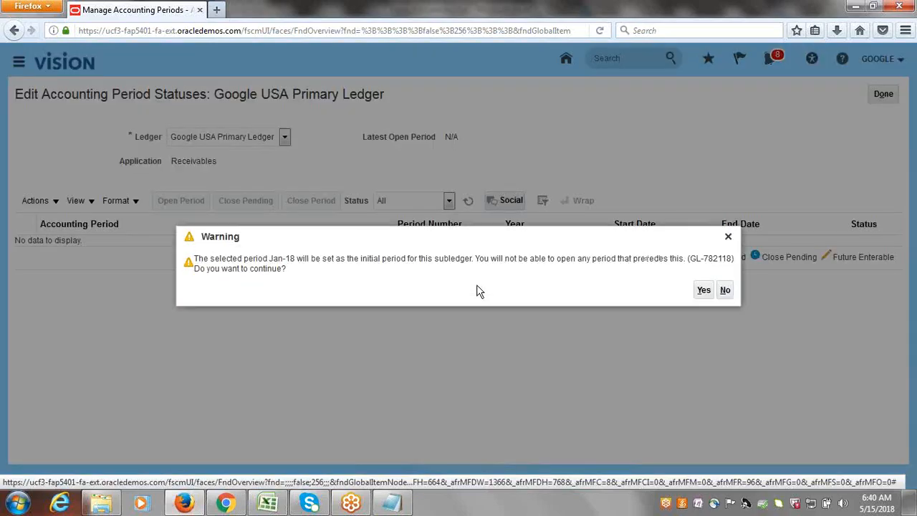
left_click(703, 290)
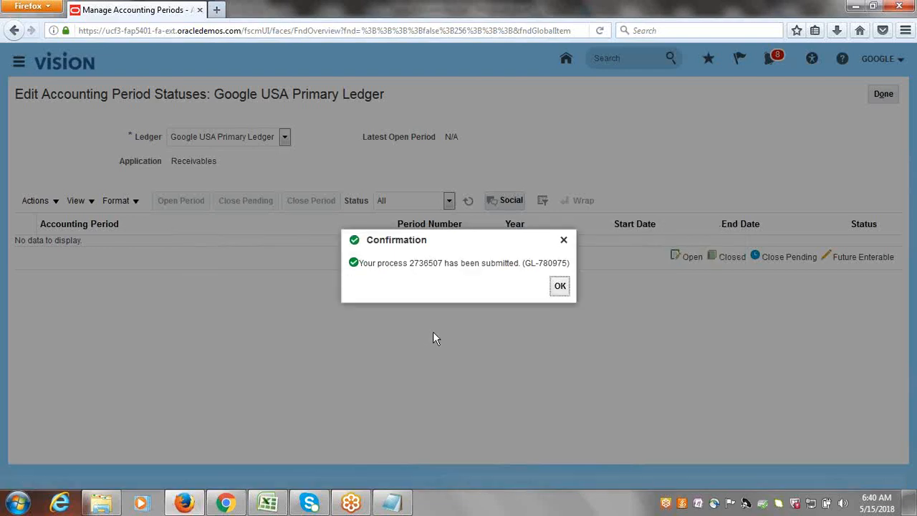
left_click(560, 286)
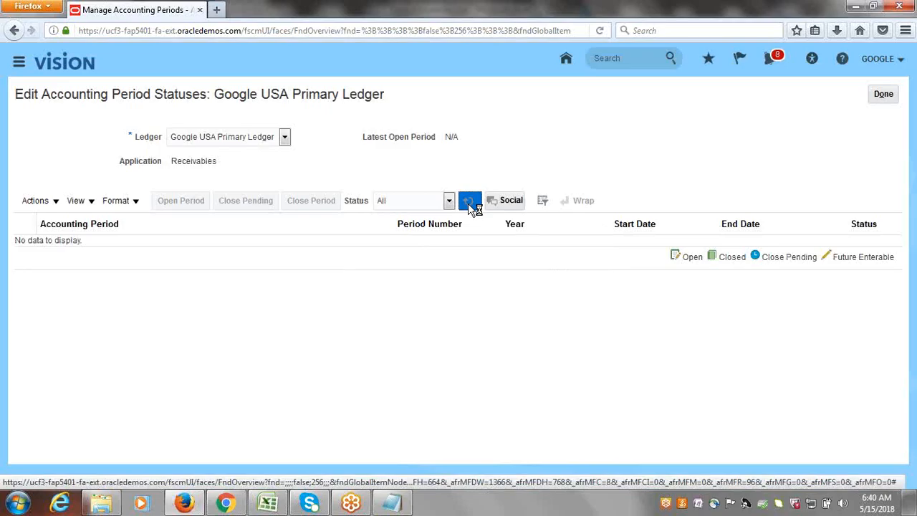
left_click(470, 202)
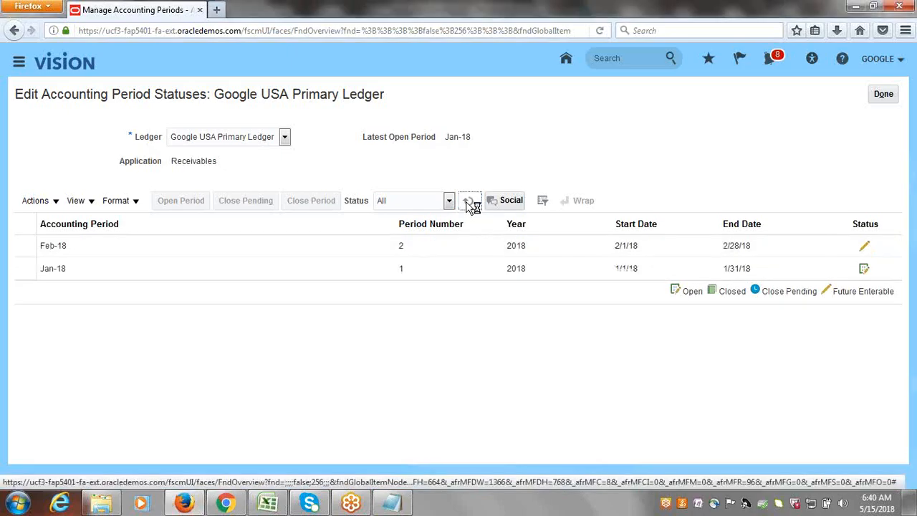
left_click(468, 205)
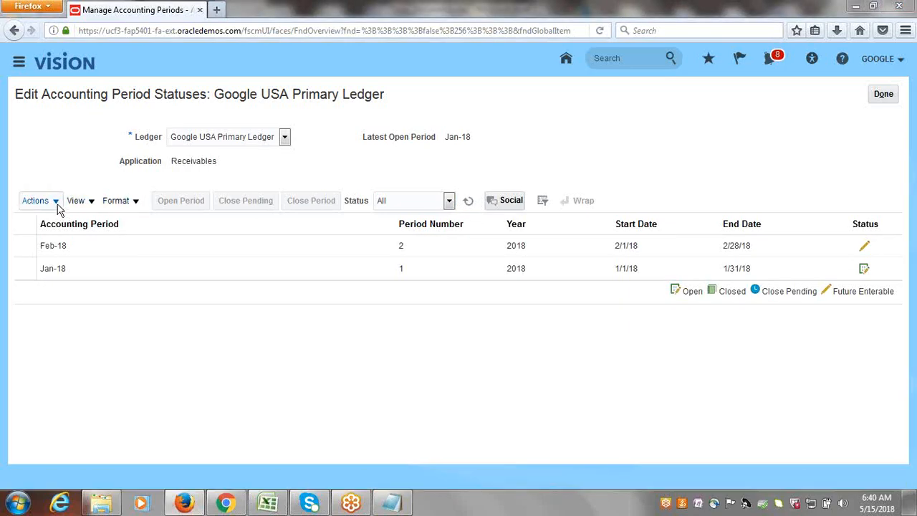
Step: Open the ledger's Receivables periods up to target period May-18, accepting the opening of earlier periods
left_click(36, 200)
left_click(78, 283)
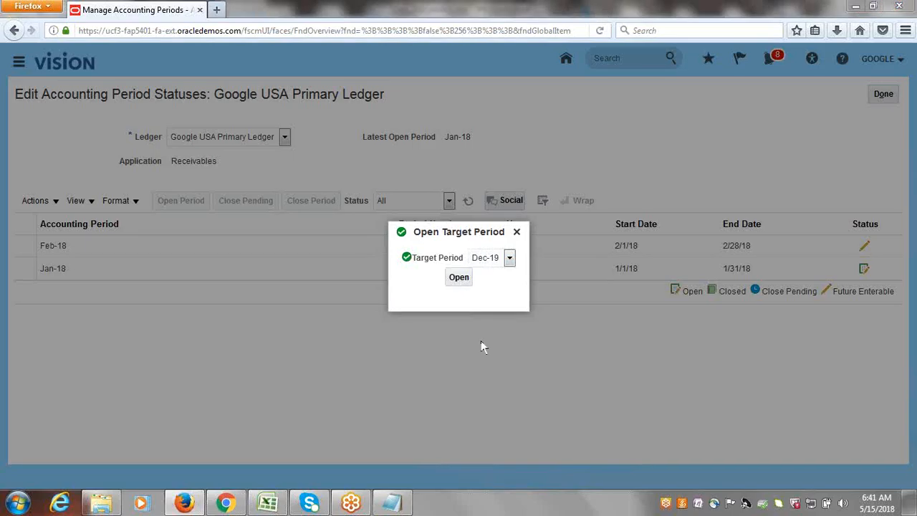
left_click(510, 257)
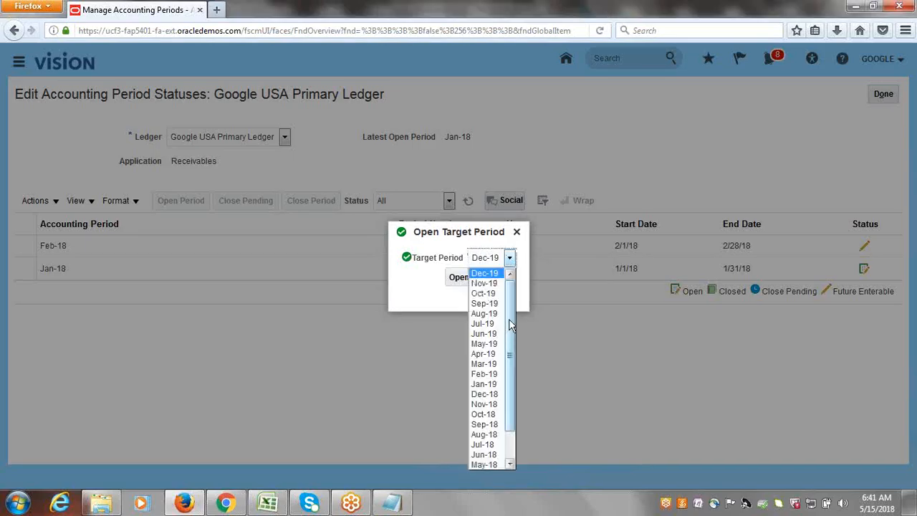
scroll(510, 326, "down", 1)
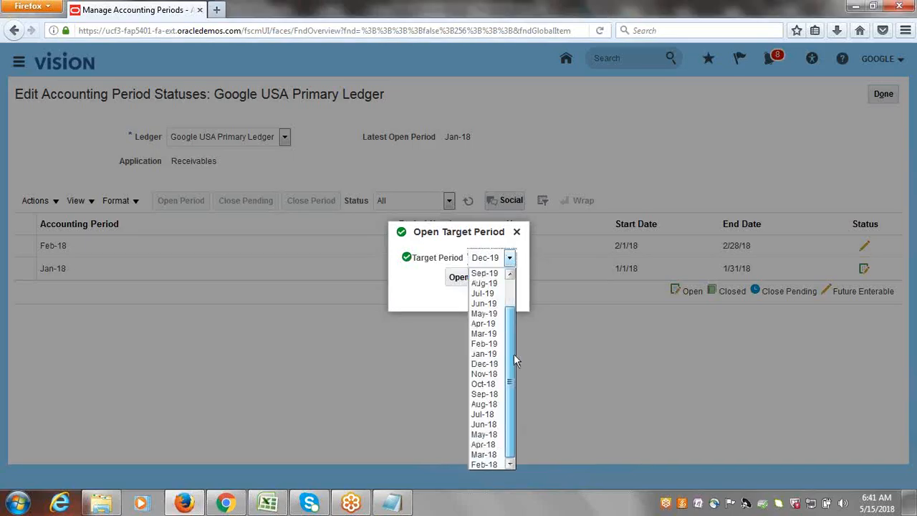
left_click(494, 434)
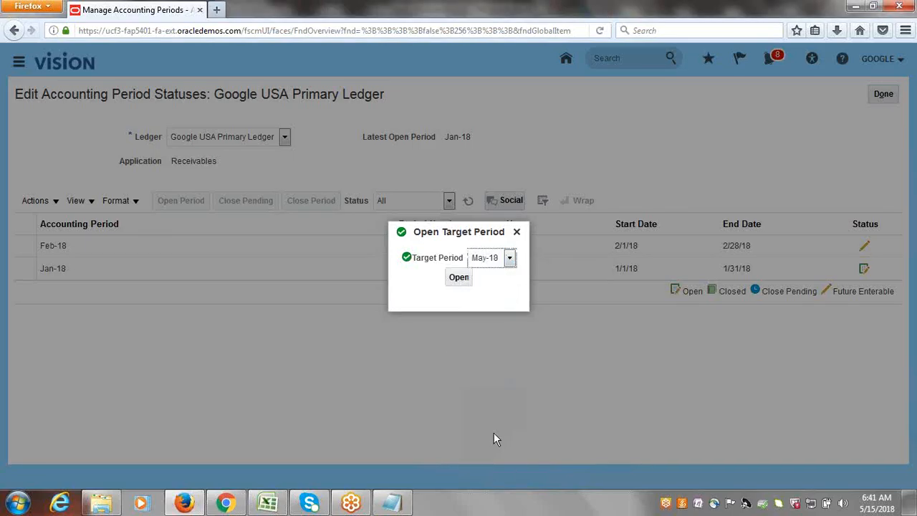
left_click(462, 279)
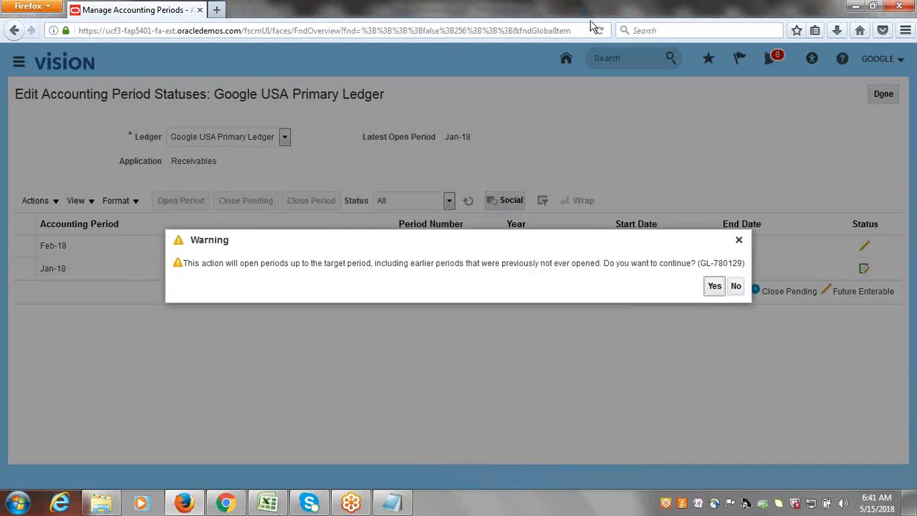
left_click(714, 286)
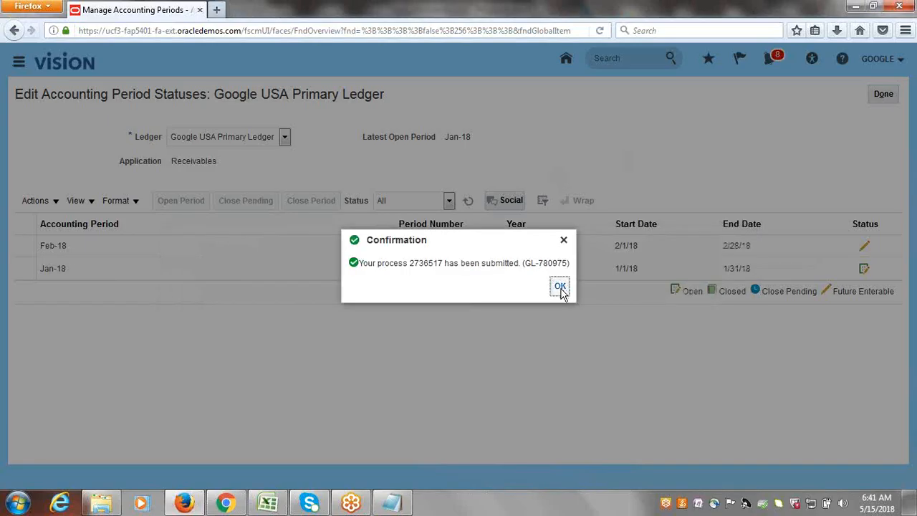
left_click(560, 286)
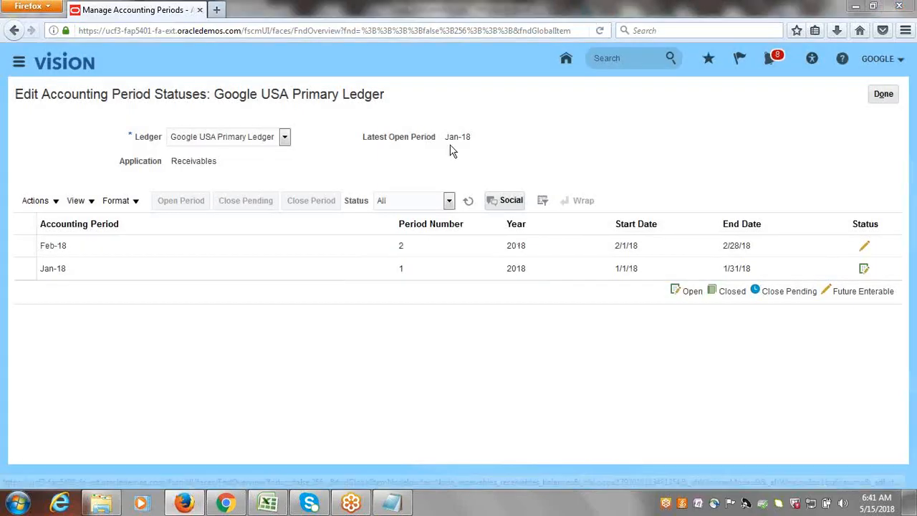
Step: Refresh the accounting period statuses until the update appears, and return to the Accounts Receivable work area
left_click(469, 201)
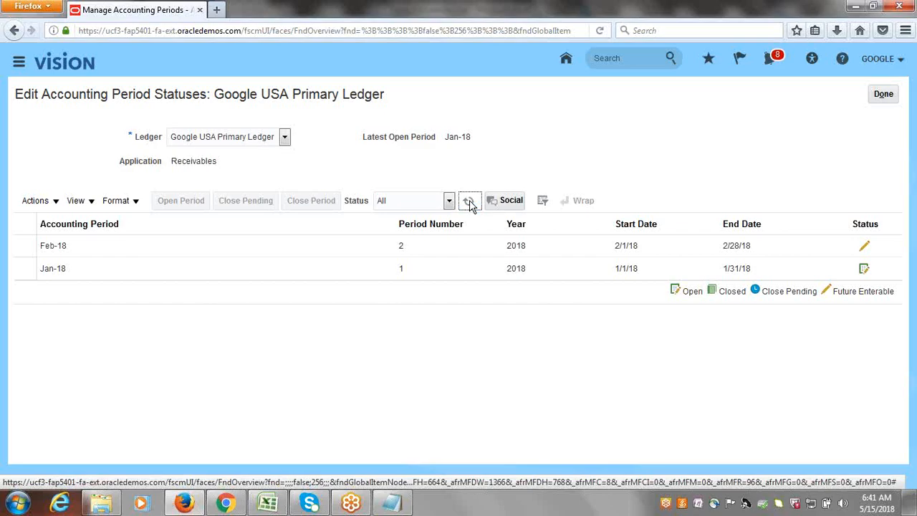
left_click(470, 202)
left_click(470, 201)
left_click(469, 202)
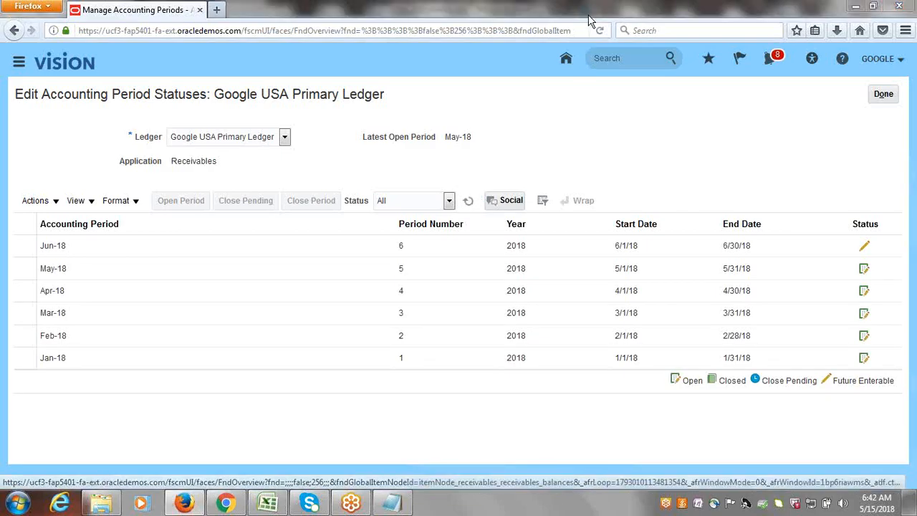
left_click(883, 95)
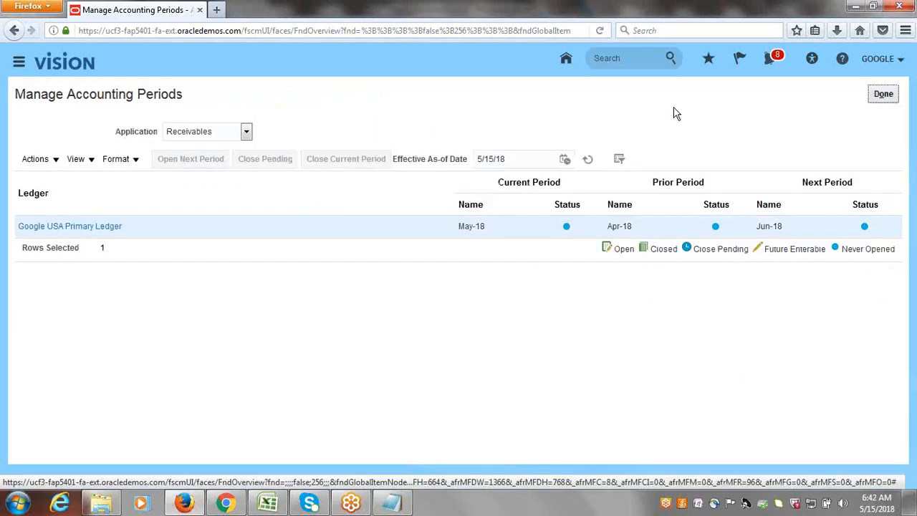
left_click(884, 94)
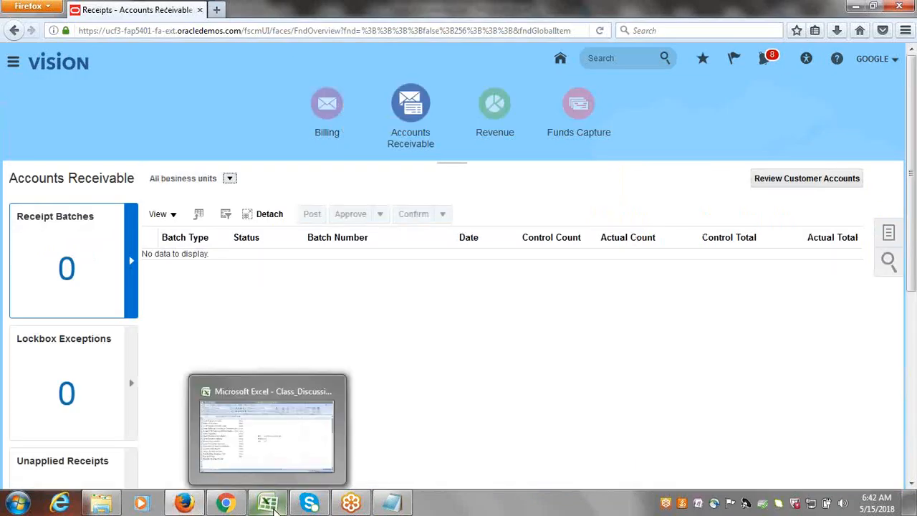
Step: Switch to the Class_Discussions.xlsx checklist in Excel and enter Create Transaction in A25 and Create Receipt in A26
left_click(274, 508)
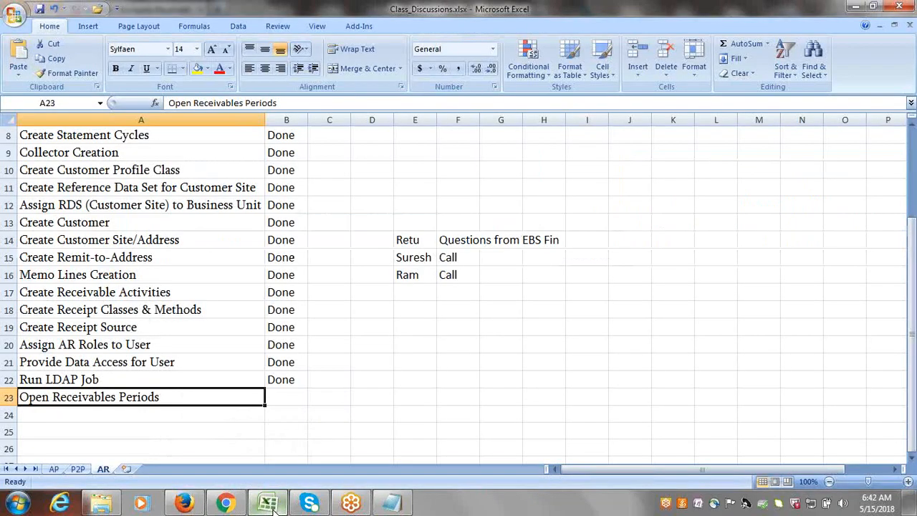
left_click(912, 460)
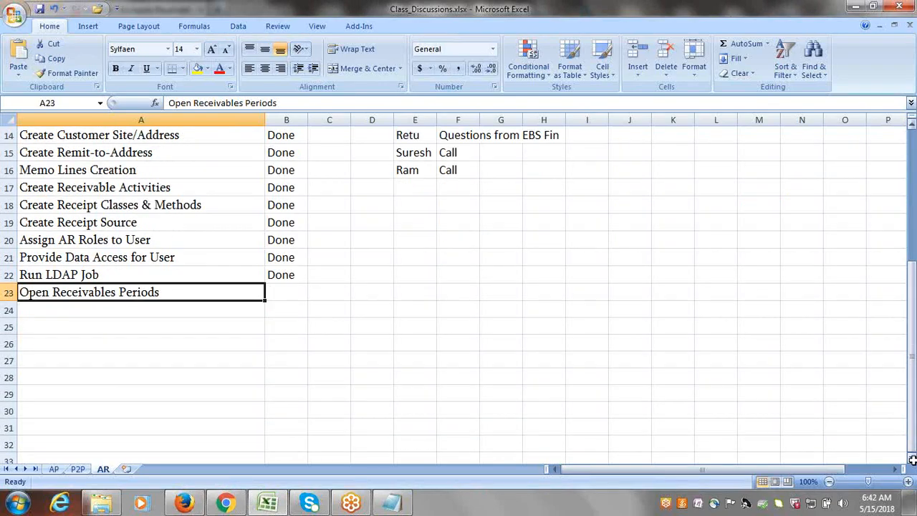
left_click(105, 321)
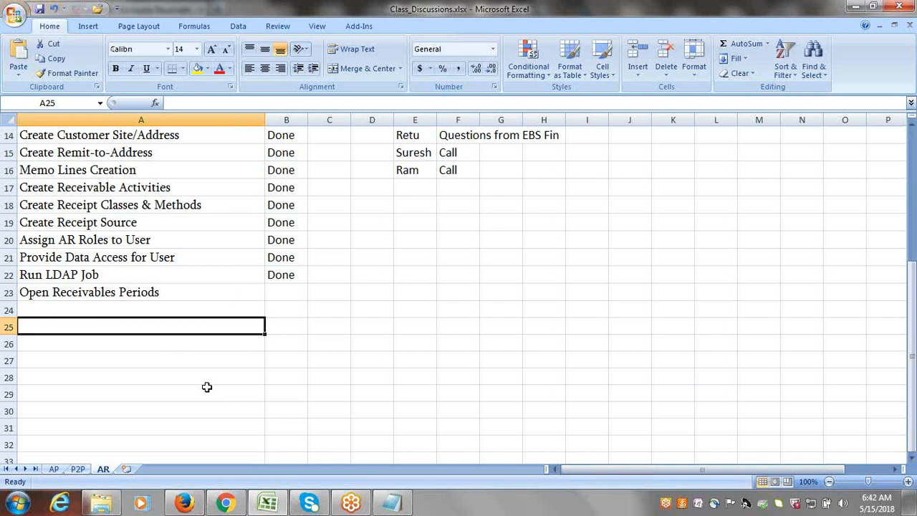
type("Create")
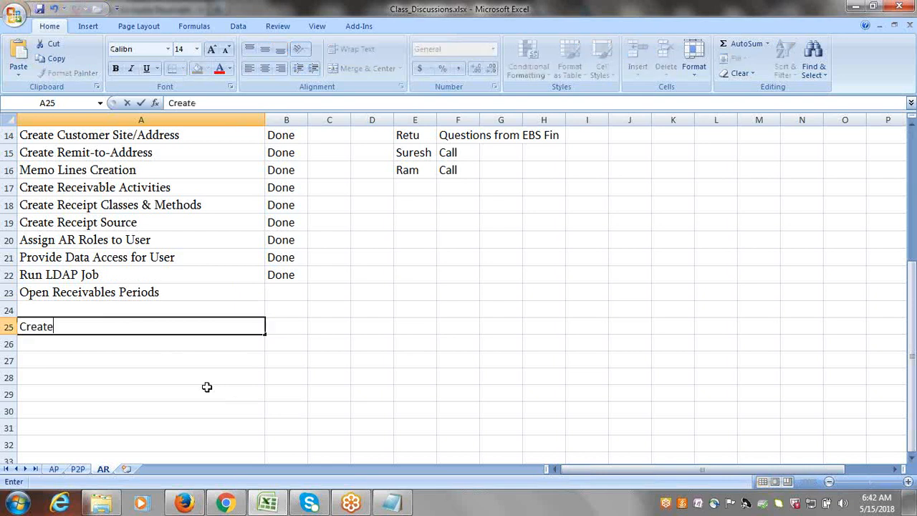
type(" Transaction")
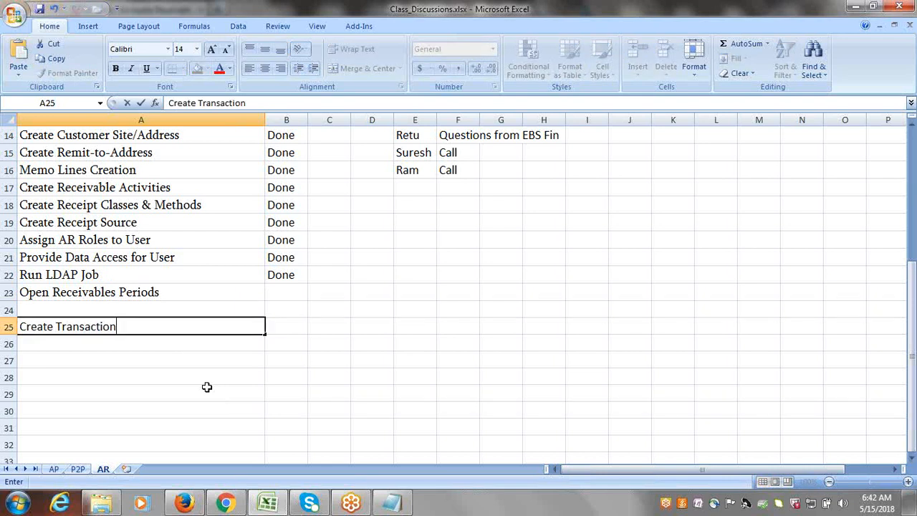
left_click(108, 343)
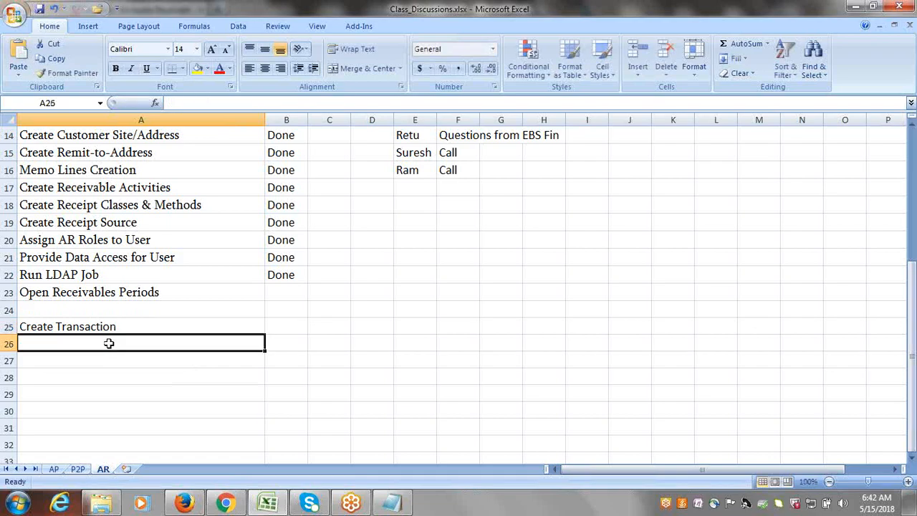
type("Create ")
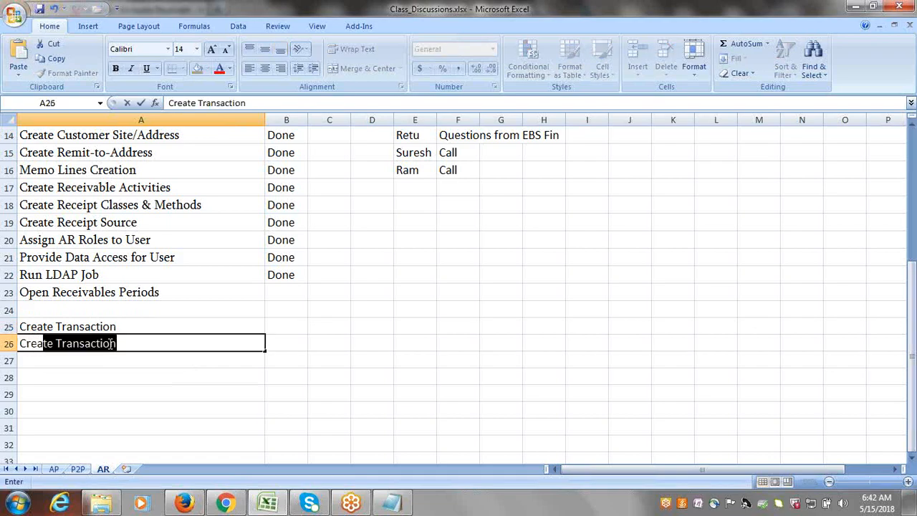
type("Receipt")
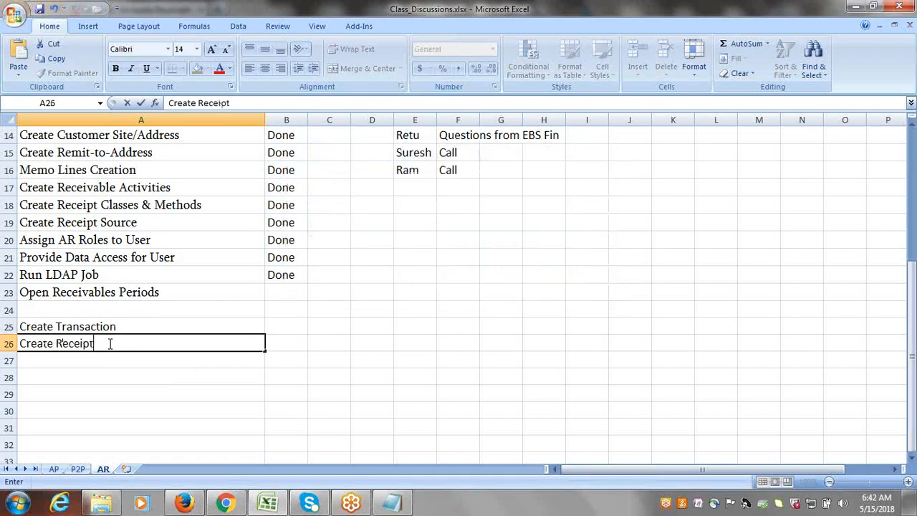
left_click(144, 357)
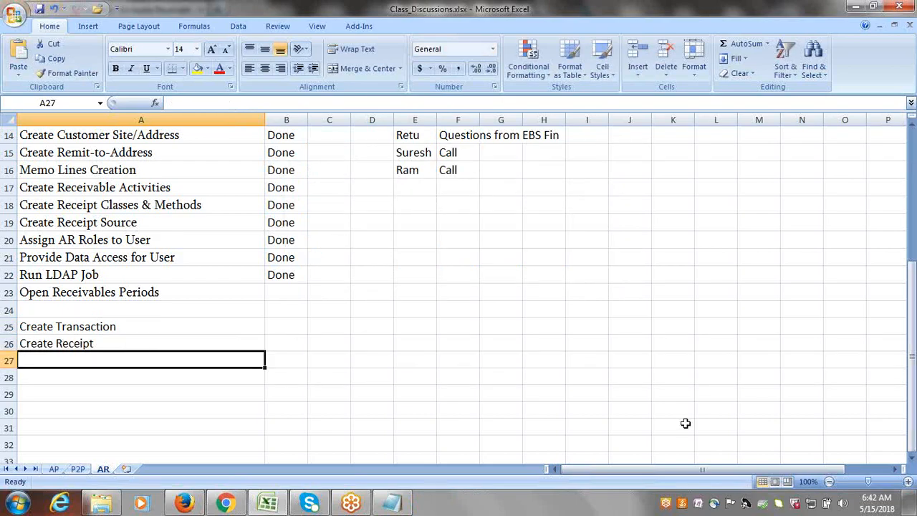
Step: Dismiss the McAfee Internet Security subscription notice covering the AR checklist
left_click(911, 458)
double_click(911, 458)
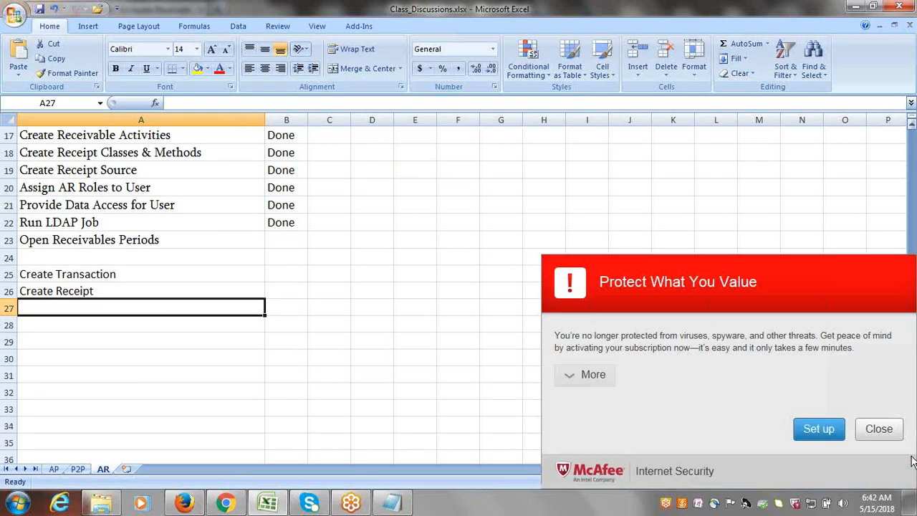
left_click(876, 427)
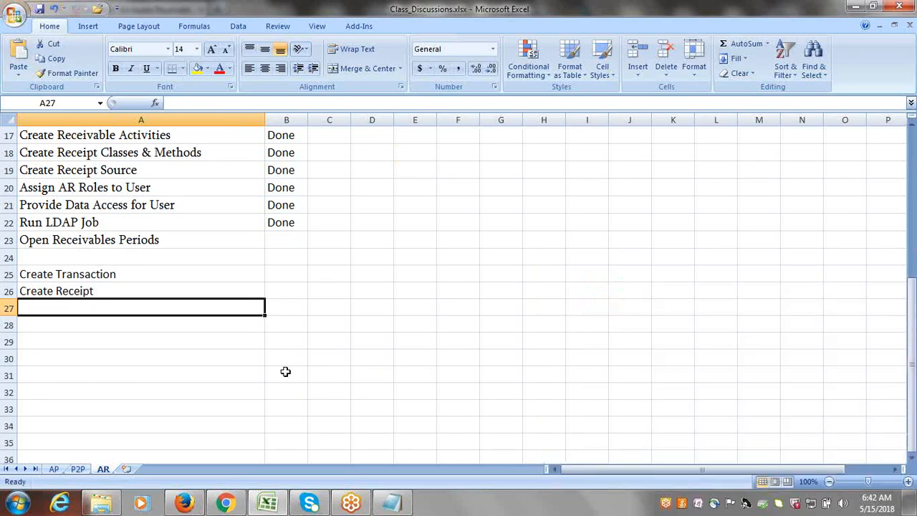
Step: Switch to Oracle Receivables in Firefox, go to the Billing work area and start creating a transaction
left_click(185, 504)
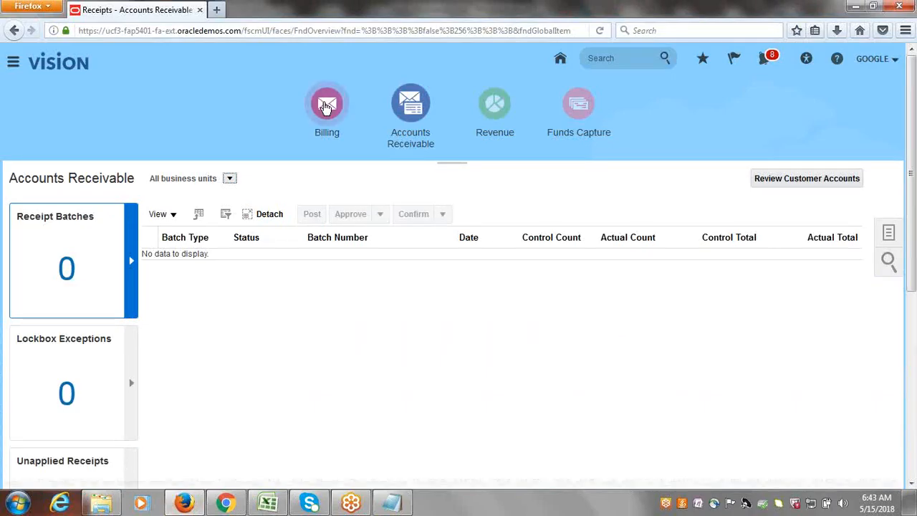
left_click(326, 106)
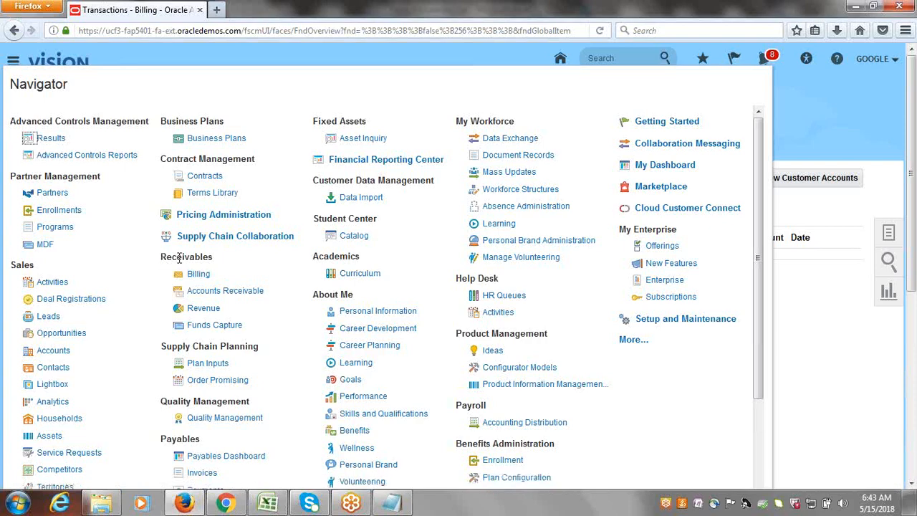
left_click(198, 274)
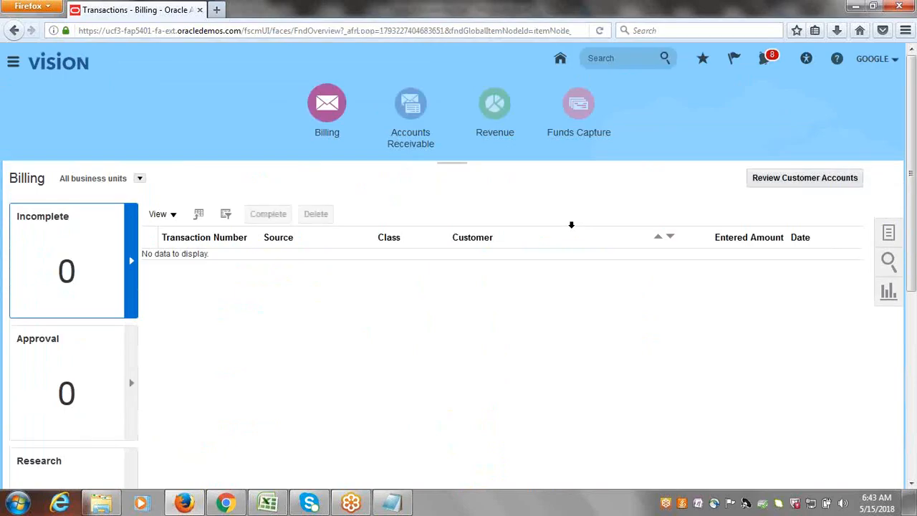
left_click(885, 235)
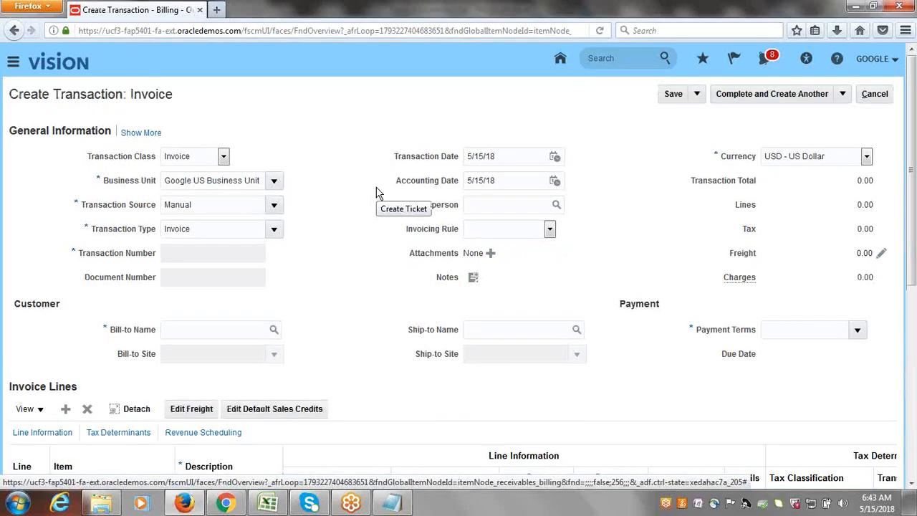
Step: Set the invoice's transaction source to Google Invoice and its bill-to customer to Google Customer-1
left_click(274, 208)
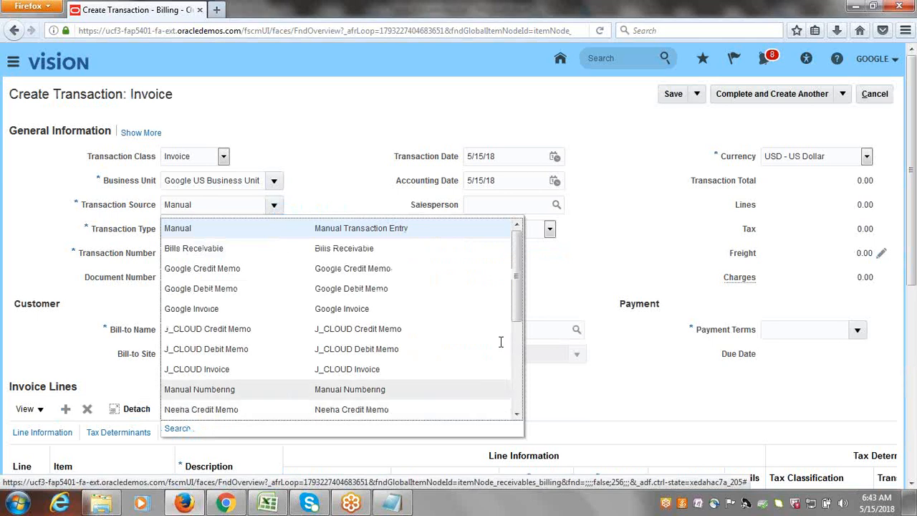
left_click(204, 308)
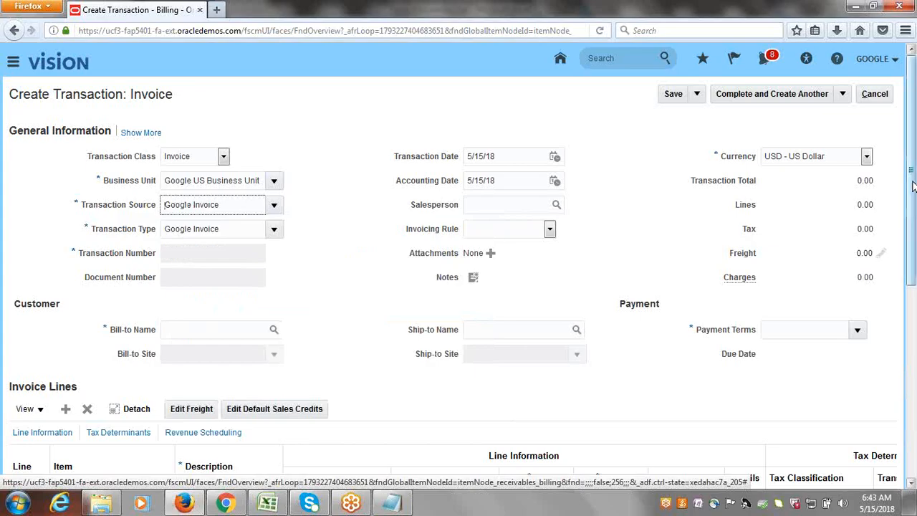
scroll(364, 287, "down", 2)
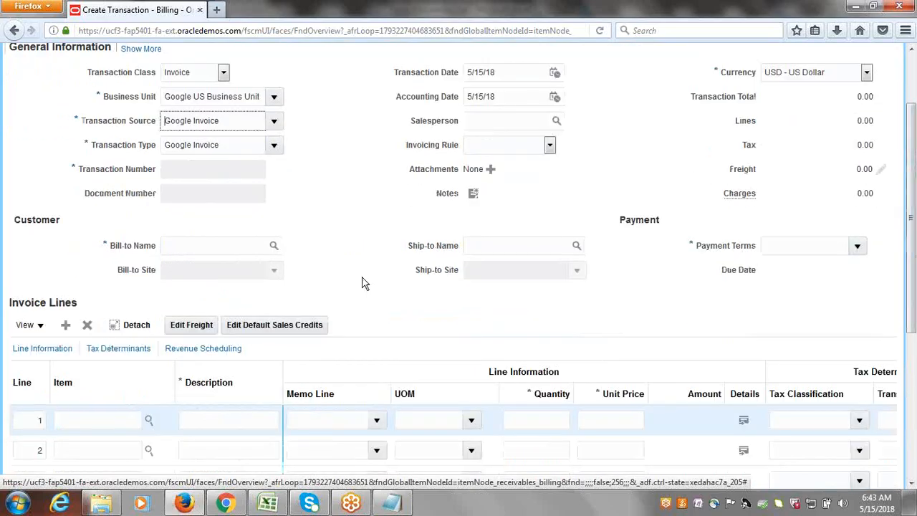
left_click(202, 245)
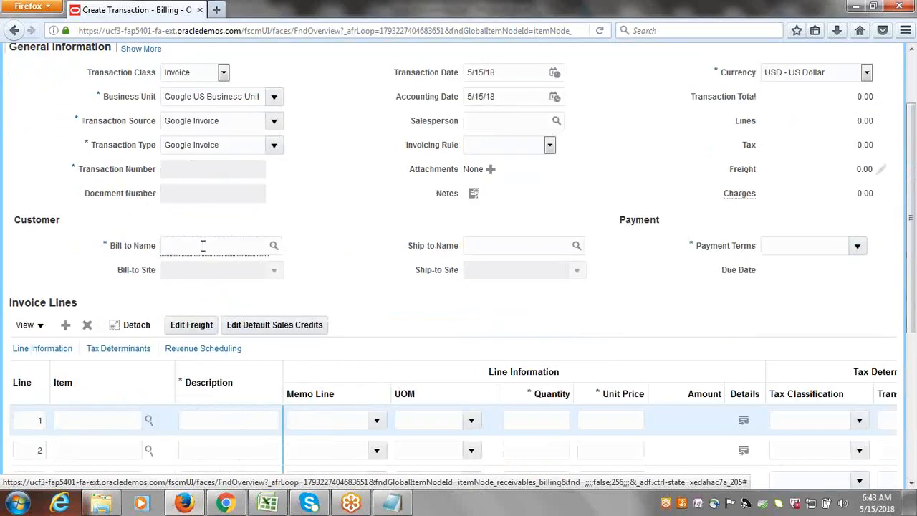
type("Google")
key("Tab")
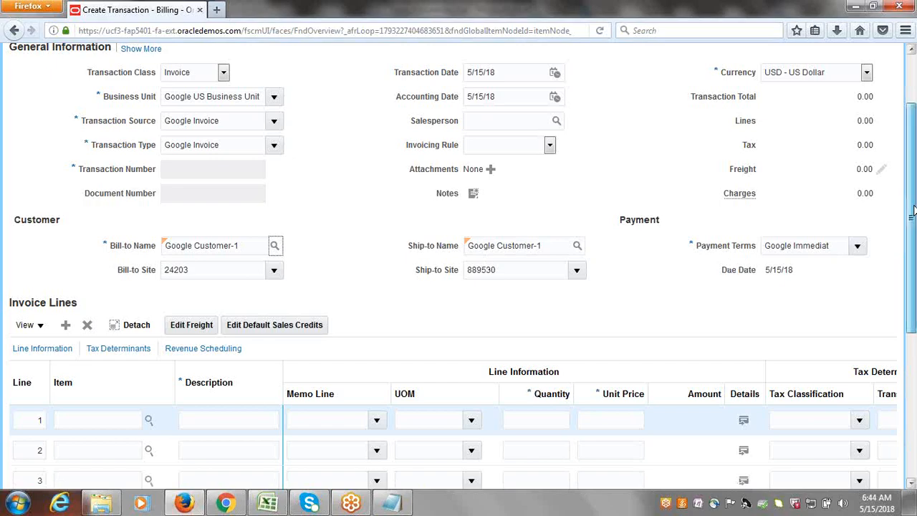
Step: Try to enter GOOGLE as the item on invoice line 1
scroll(387, 316, "down", 3)
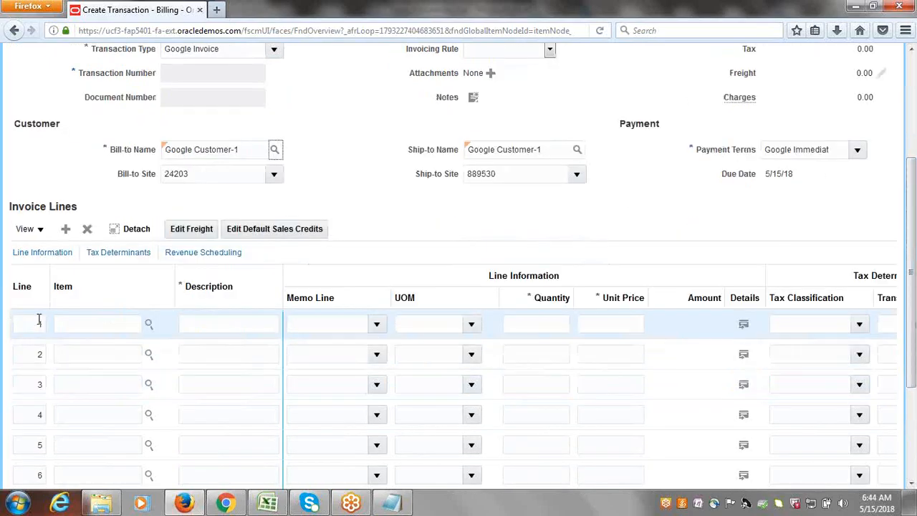
left_click(118, 328)
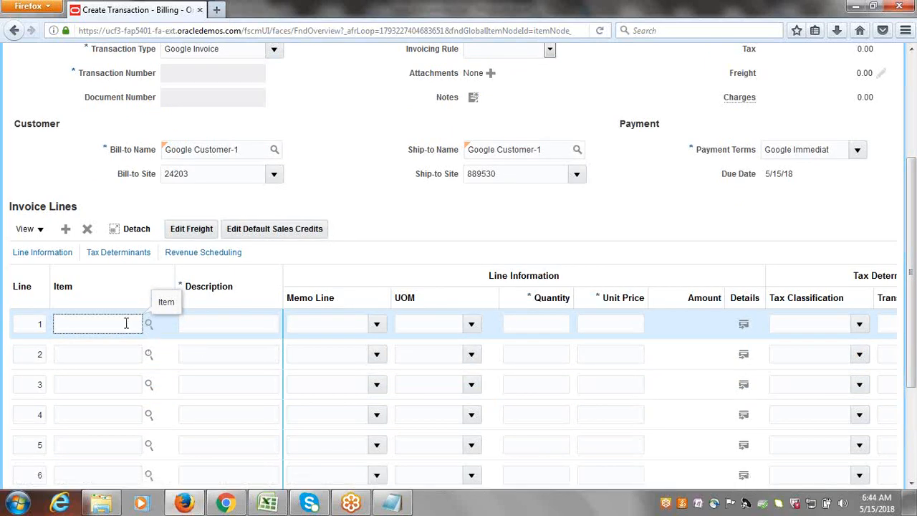
type("GOOGLE")
key("Tab")
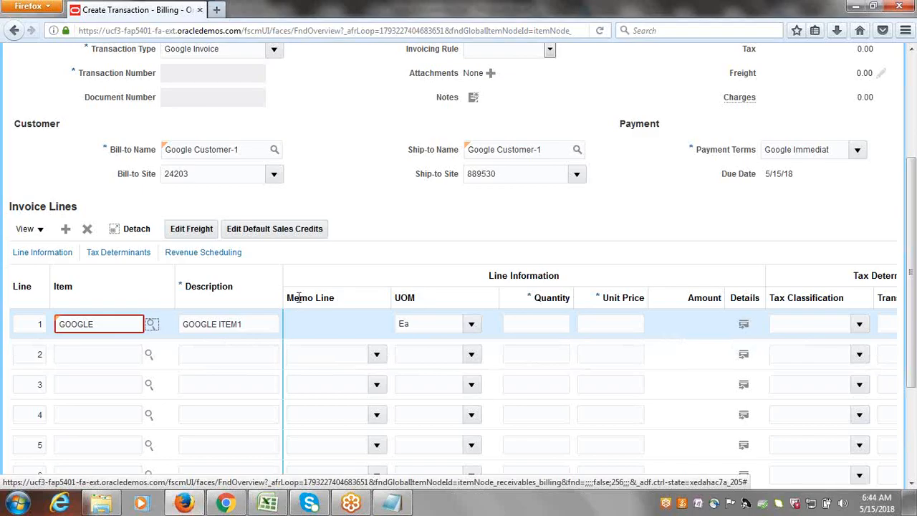
Step: Clear the item, description and unit of measure on invoice line 1
double_click(108, 323)
key("BackSpace")
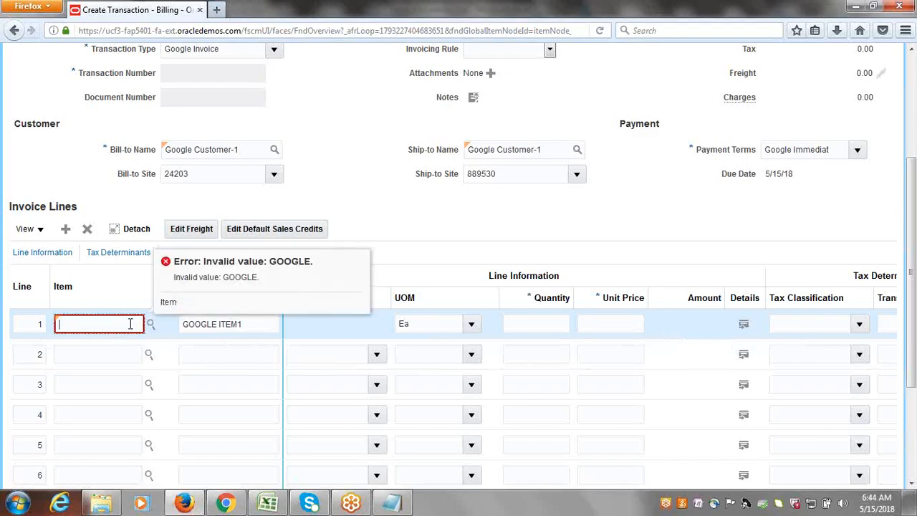
left_click(245, 323)
key("ctrl+a")
key("BackSpace")
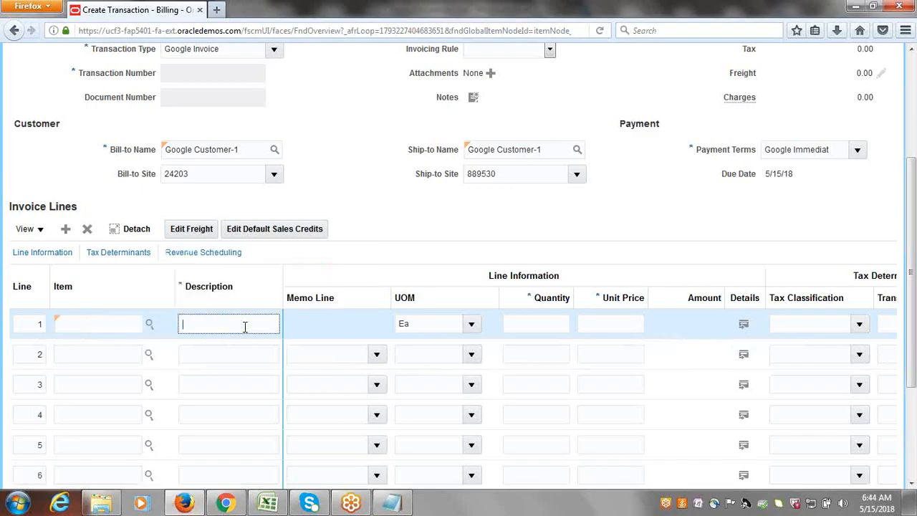
left_click(417, 323)
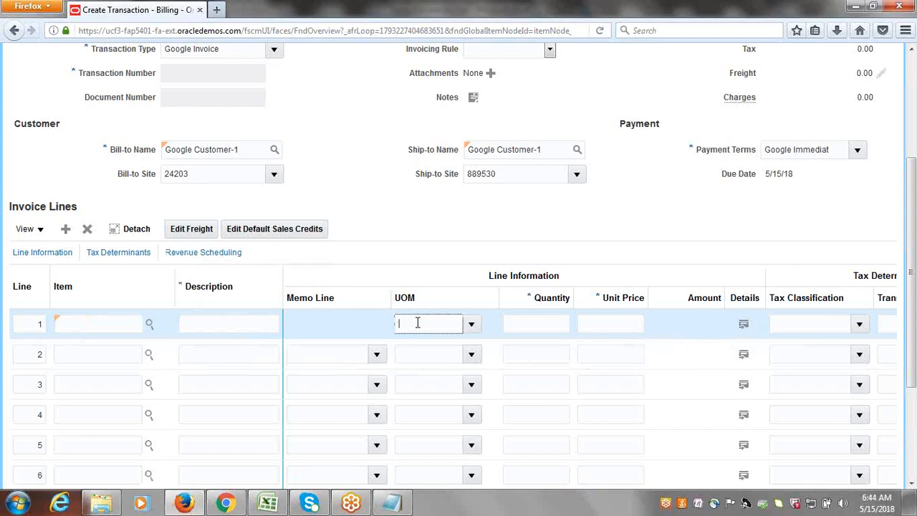
Step: Search the items for G and assign item GOOGLE1001 to invoice line 1
left_click(150, 324)
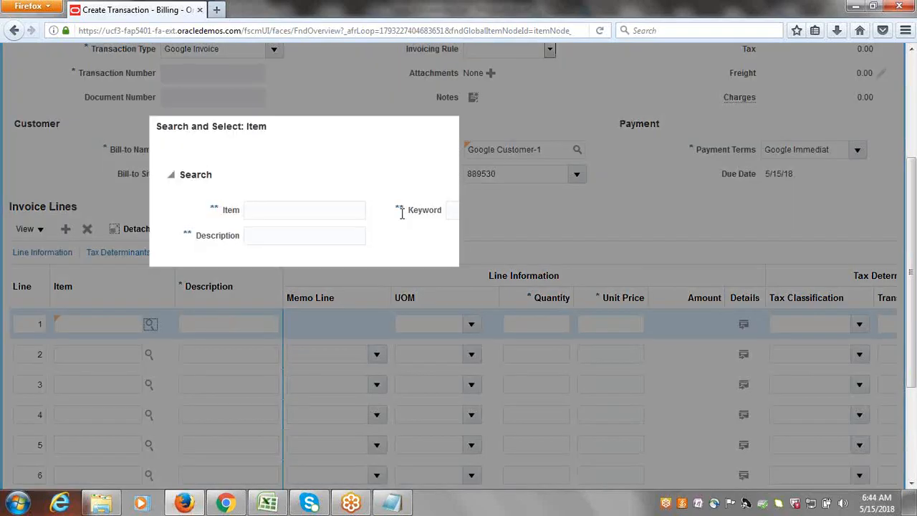
type("G")
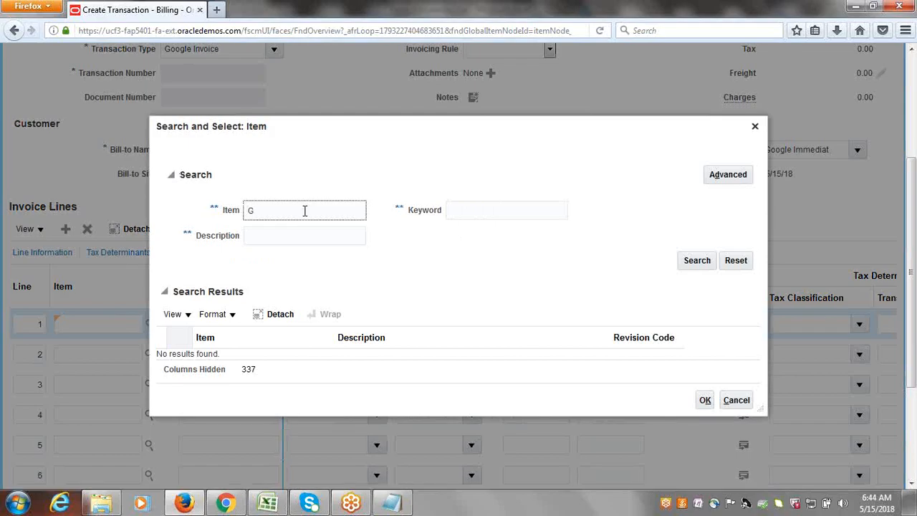
left_click(693, 262)
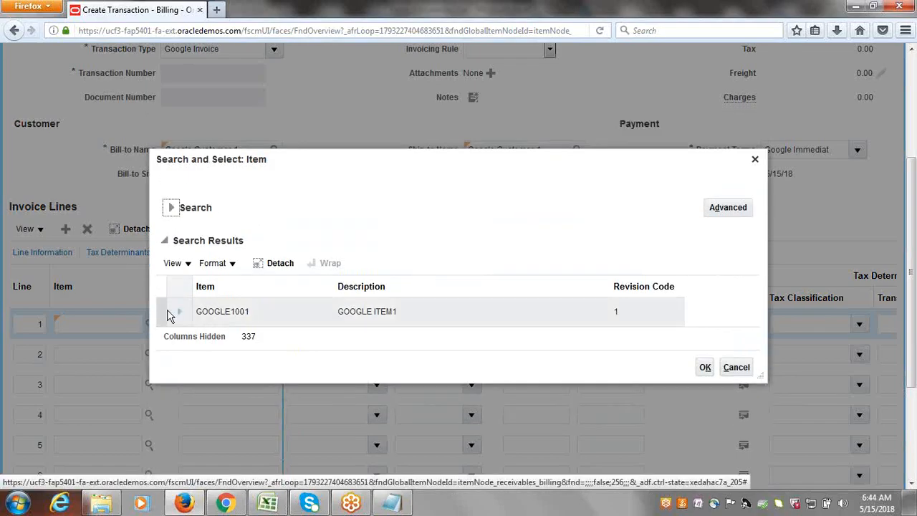
left_click(705, 368)
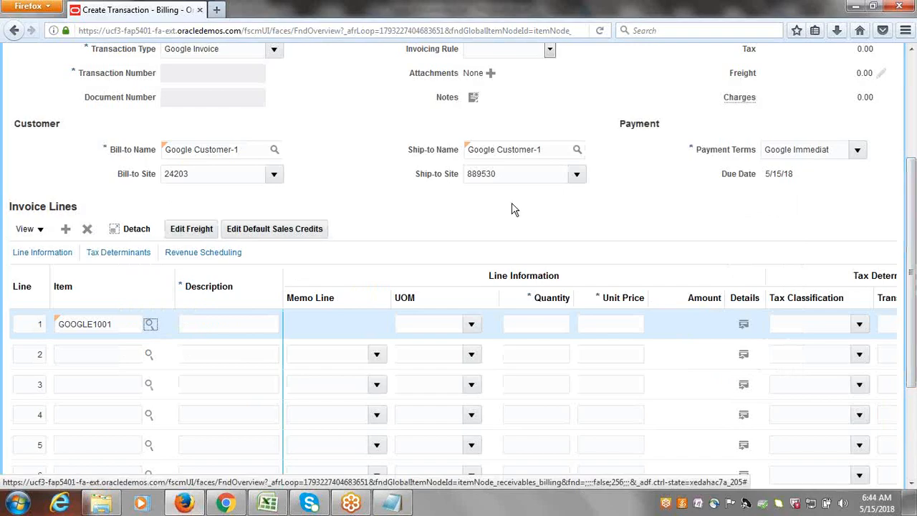
key("Tab")
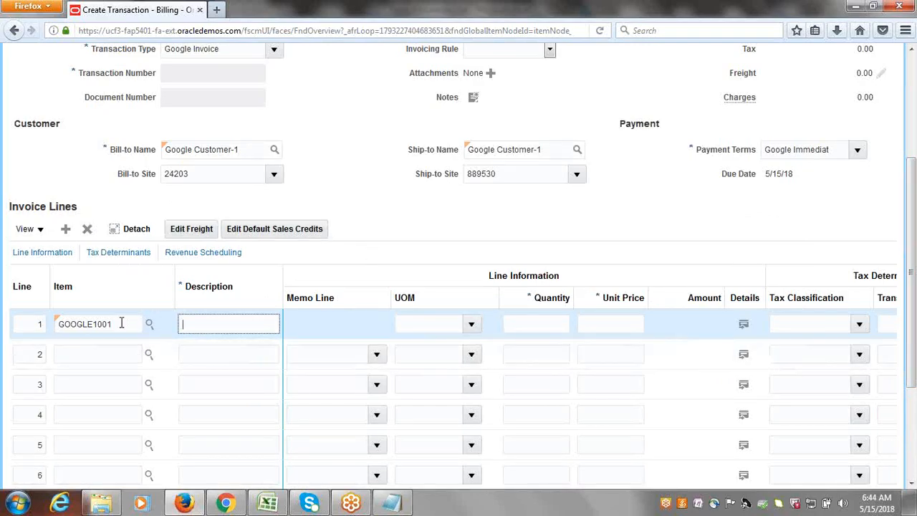
Step: Copy the item name GOOGLE1001 into the description of invoice line 1
left_click_drag(122, 323, 54, 324)
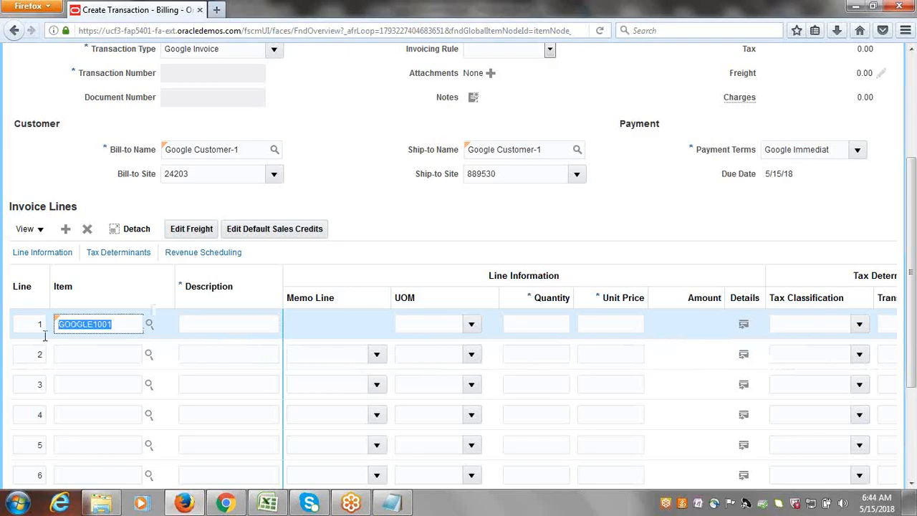
key("ctrl+c")
left_click(198, 320)
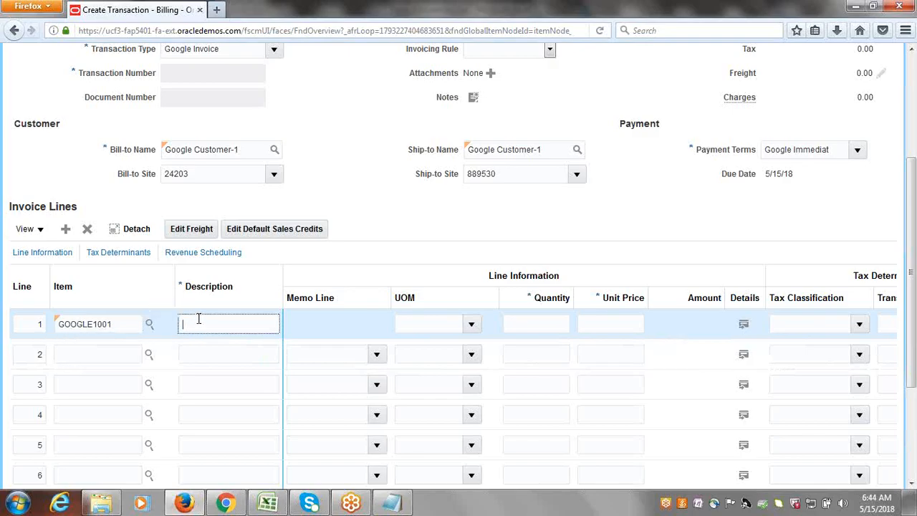
key("ctrl+v")
left_click(444, 325)
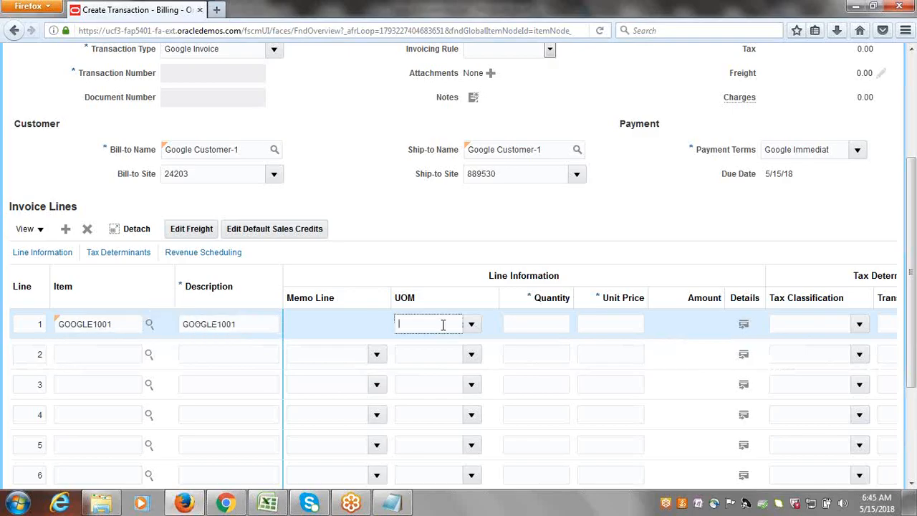
Step: Set the quantity to 1 and the unit price to 10,000 on invoice line 1
left_click(544, 325)
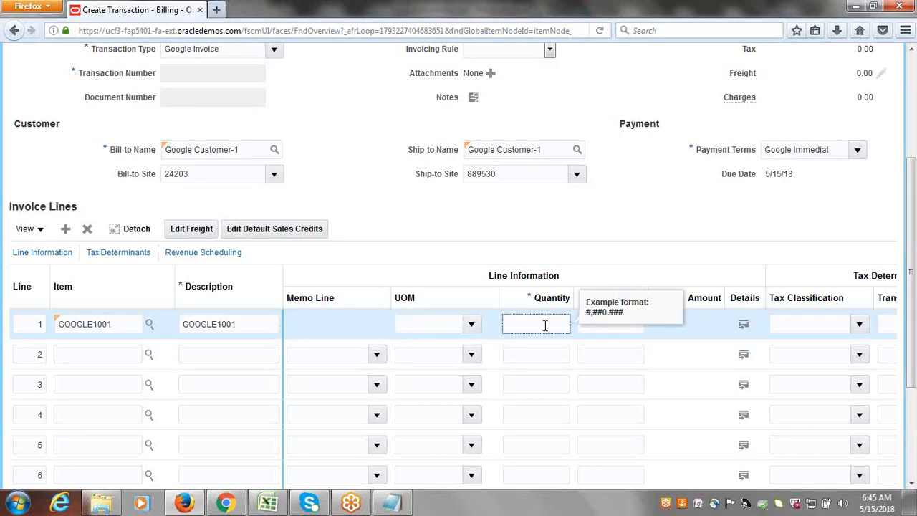
type("1")
key("Tab")
type("1000")
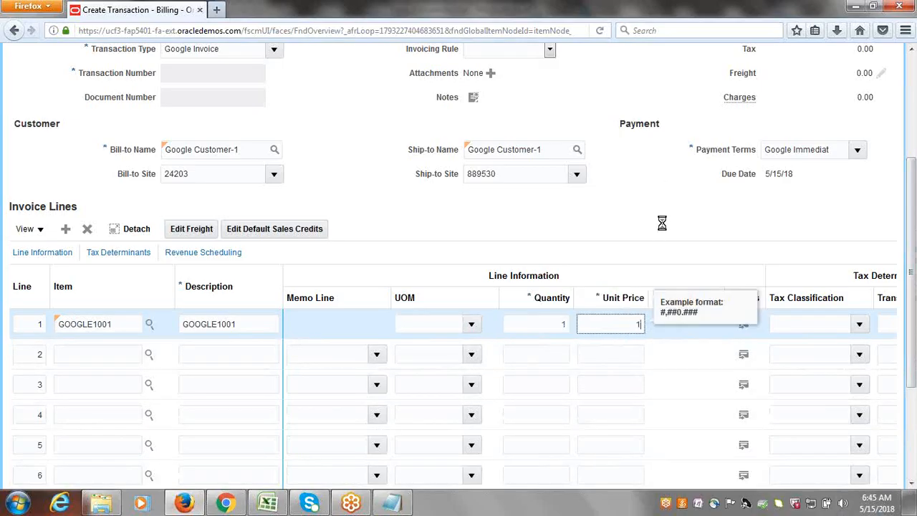
left_click(663, 228)
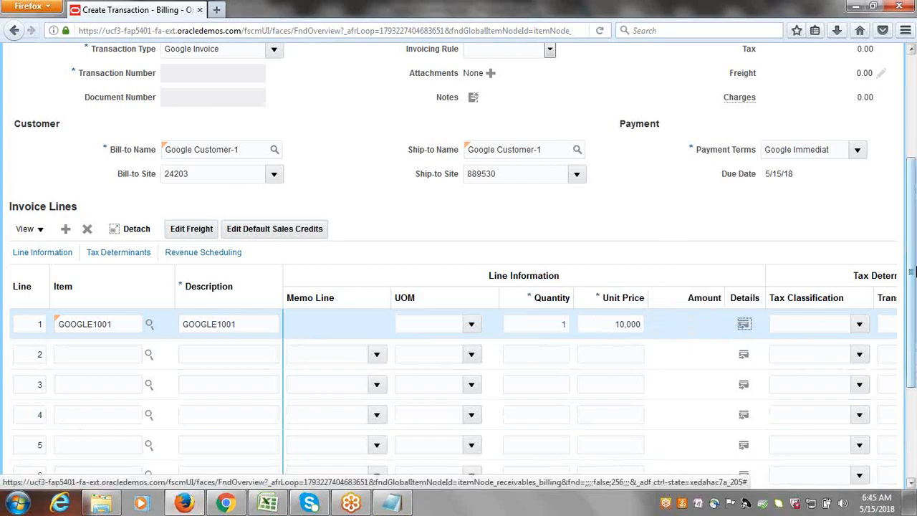
Step: Save the invoice and review its header totals and line details
scroll(908, 197, "up", 1)
scroll(909, 197, "up", 3)
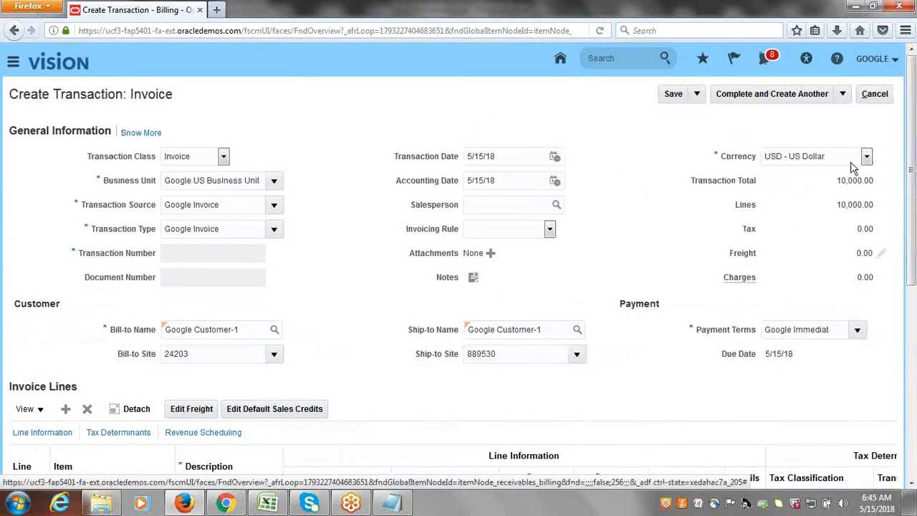
left_click(671, 95)
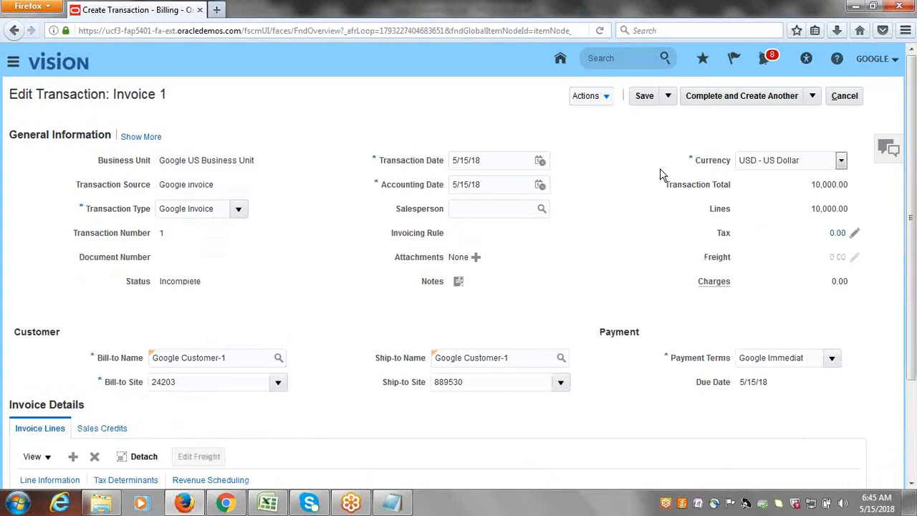
left_click_drag(912, 167, 913, 262)
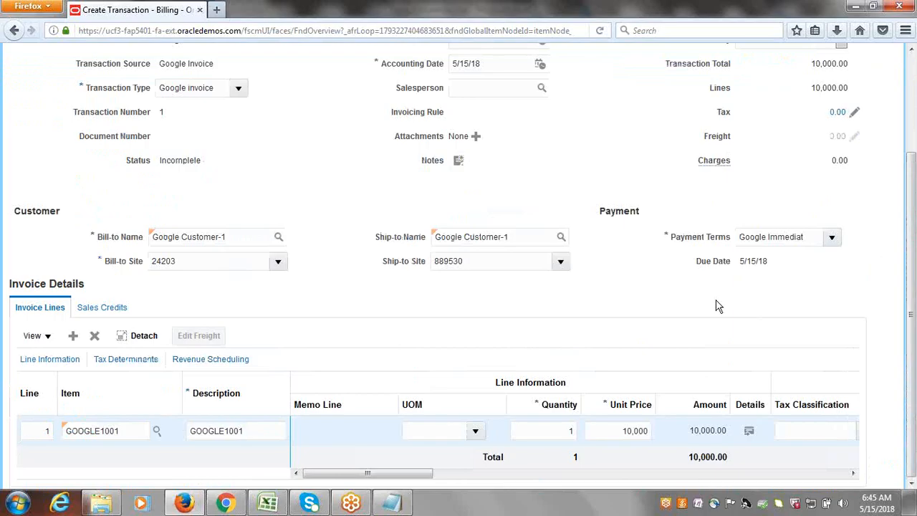
left_click_drag(912, 309, 912, 213)
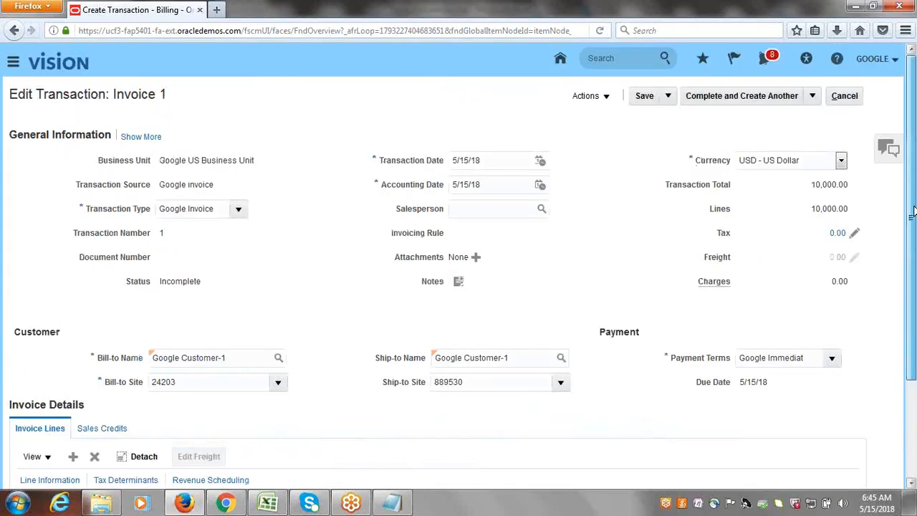
Step: Review the invoice's Receivable and Revenue account distributions, accepting the required save, then save and close them
left_click(605, 97)
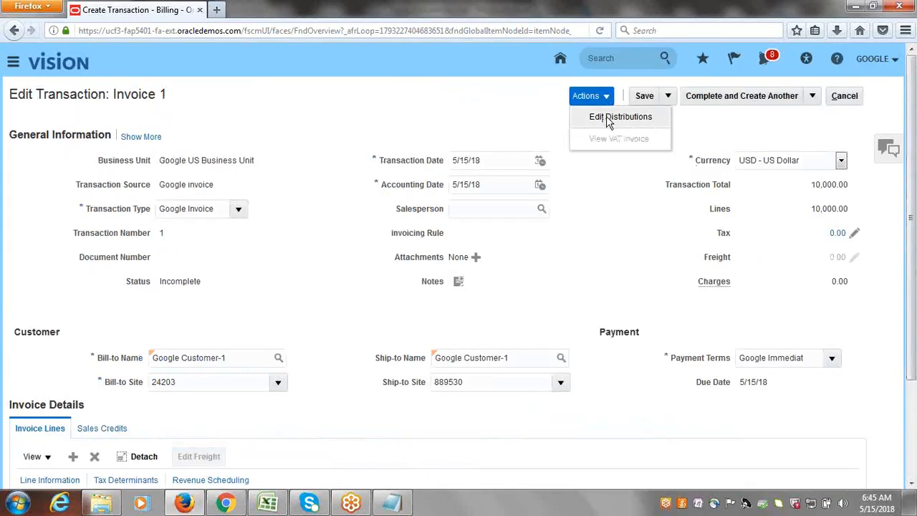
left_click(607, 119)
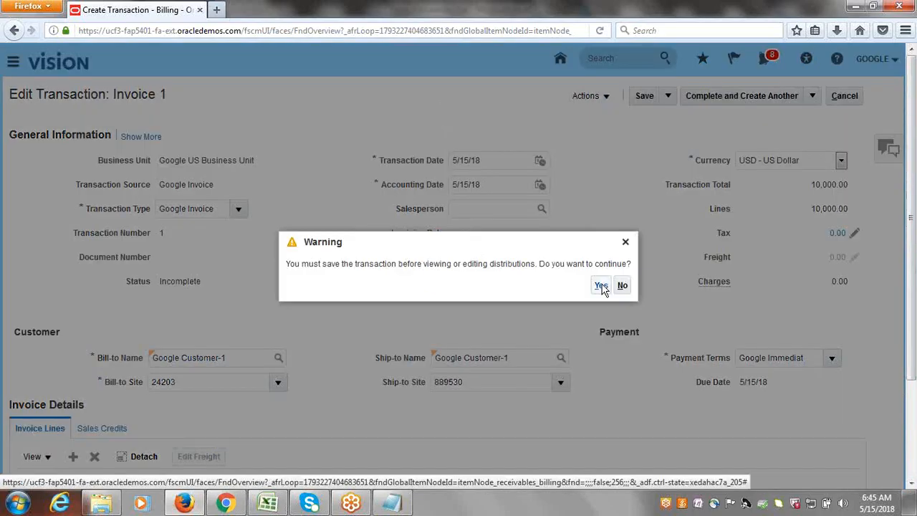
left_click(601, 286)
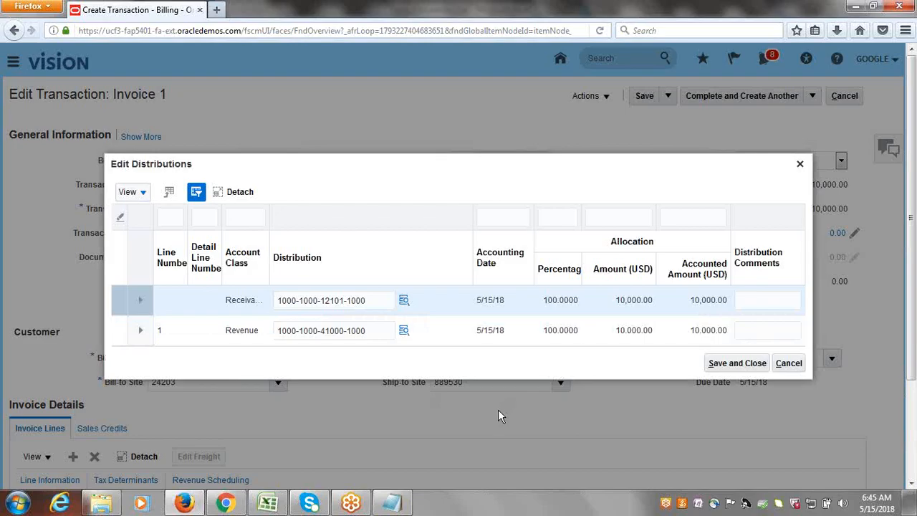
left_click(738, 363)
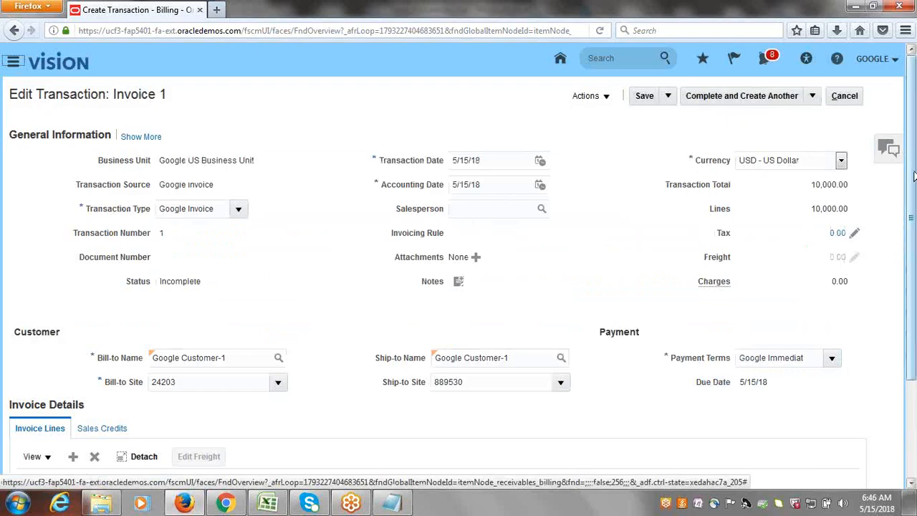
left_click(813, 98)
left_click(583, 136)
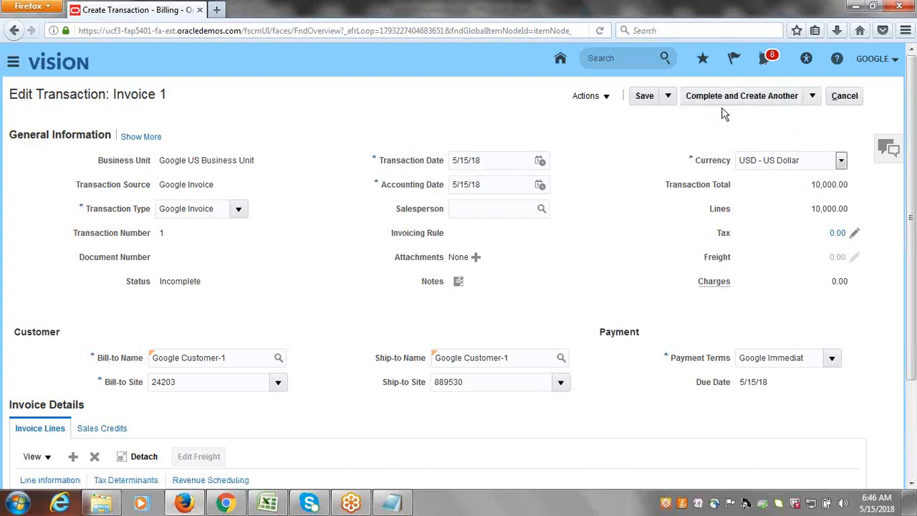
Step: Complete the invoice with the review option, check its transaction number, status and totals, and close the transaction
left_click(812, 99)
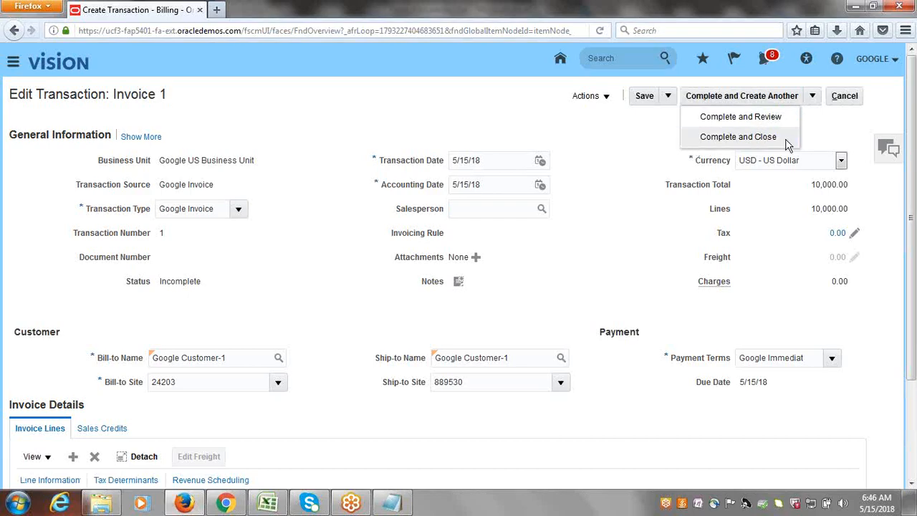
left_click(721, 117)
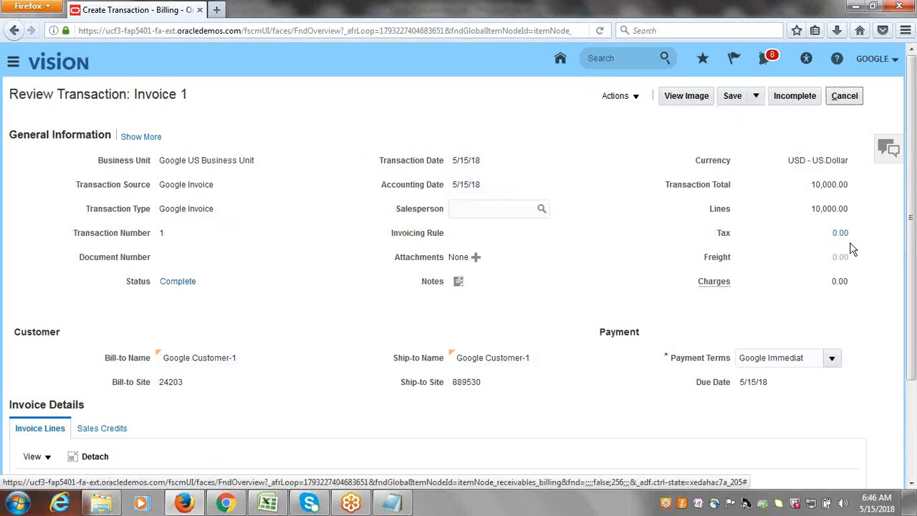
mouse_move(915, 149)
left_mouse_down()
mouse_move(915, 178)
mouse_move(915, 151)
left_mouse_up()
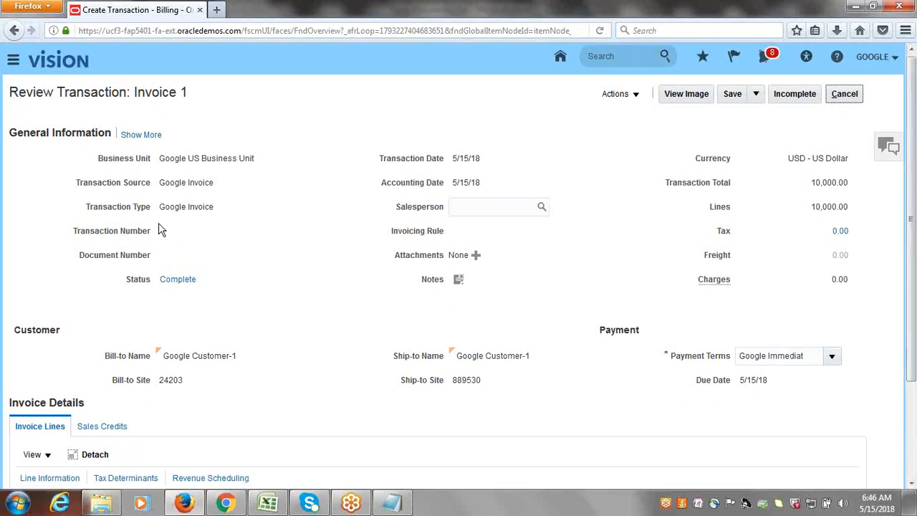
left_click_drag(161, 231, 174, 236)
left_click(334, 297)
left_click_drag(914, 170, 908, 115)
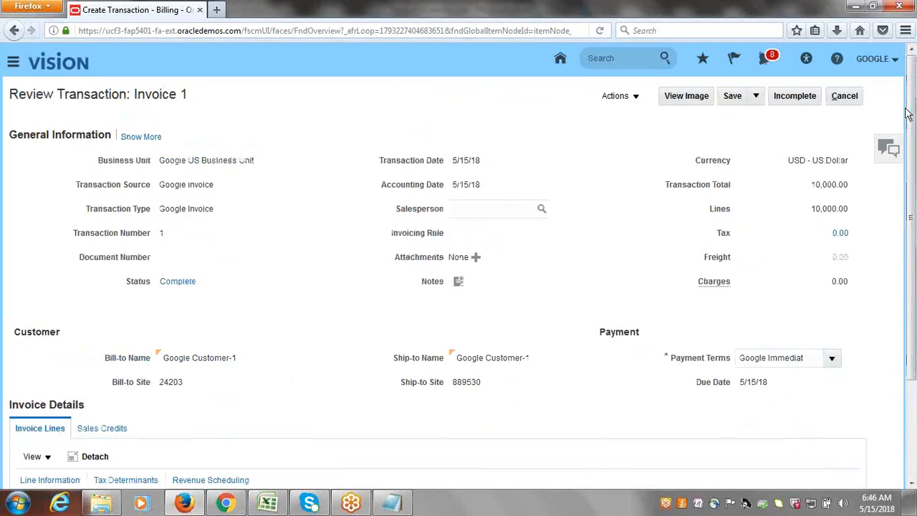
left_click(842, 100)
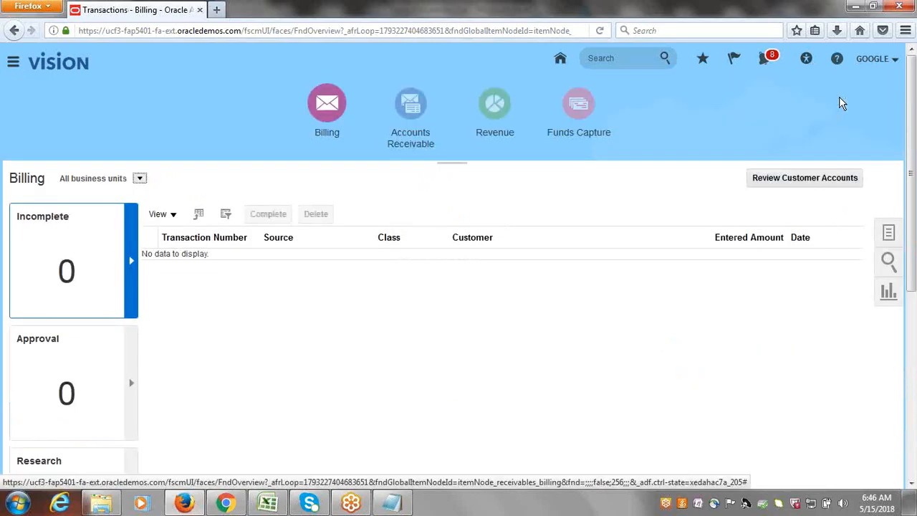
Step: Start a new standard receipt in Accounts Receivable with Google Check as the receipt method
left_click(414, 109)
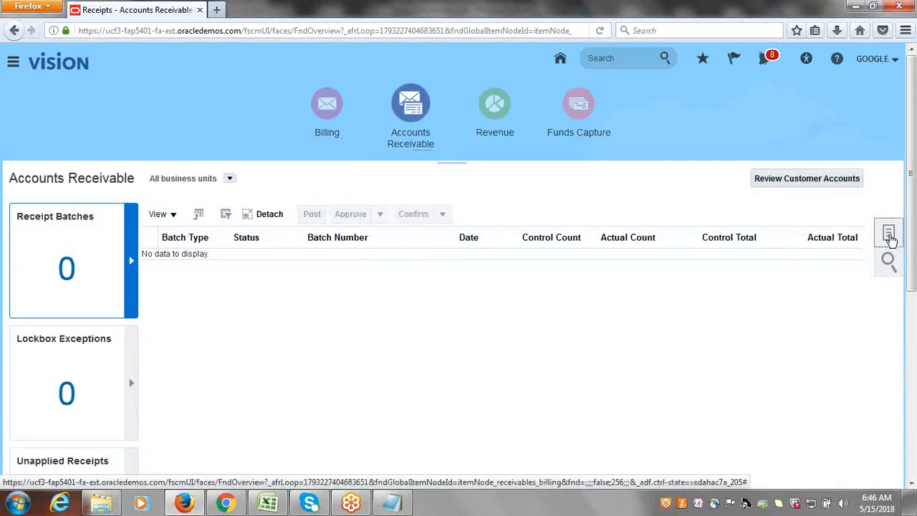
left_click(890, 236)
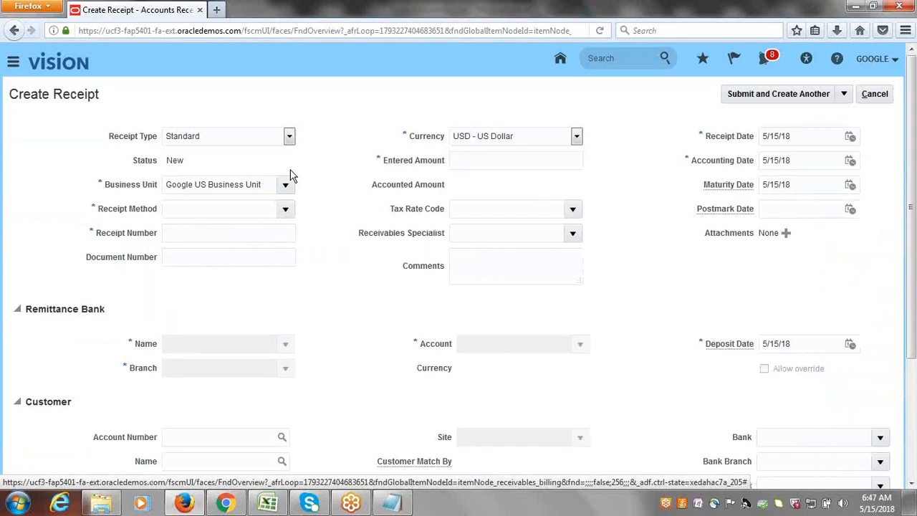
left_click(285, 212)
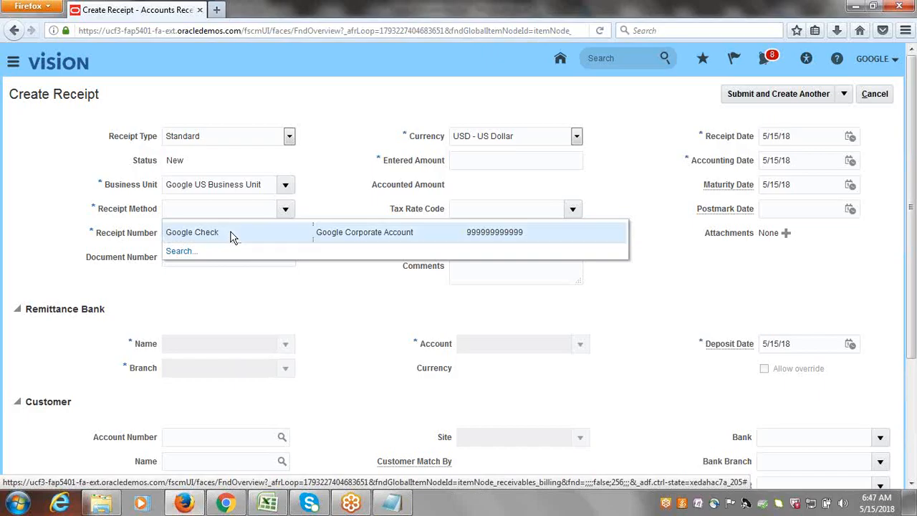
left_click(232, 232)
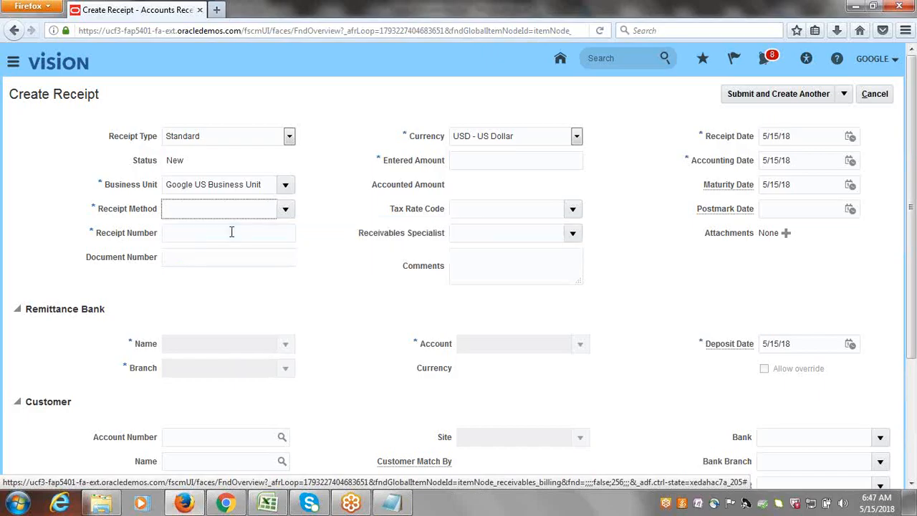
Step: Set the receipt number to 123 and the entered amount to 10,000 on the new receipt
left_click(231, 232)
type("123")
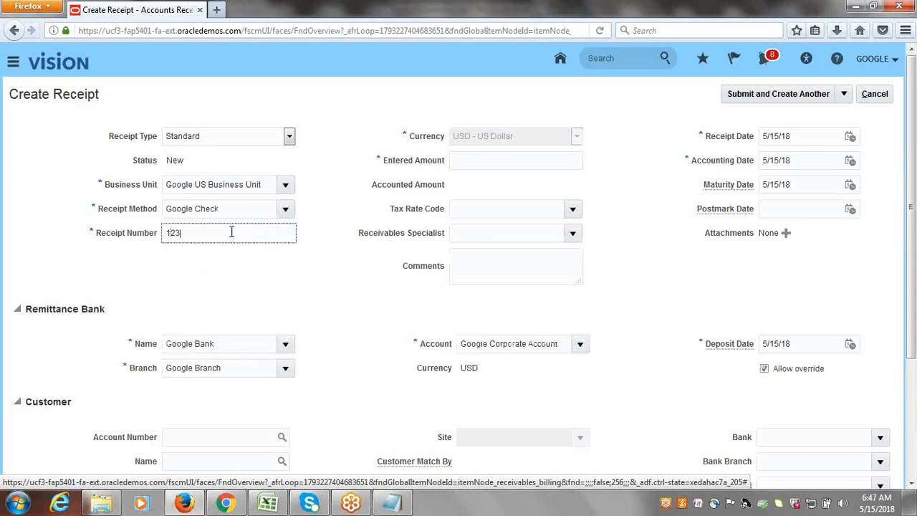
key("Tab")
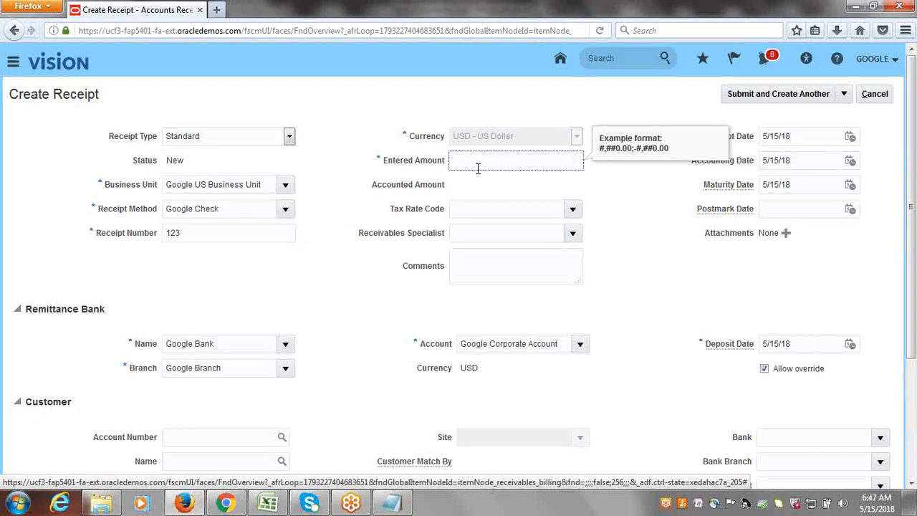
type("10000")
key("Tab")
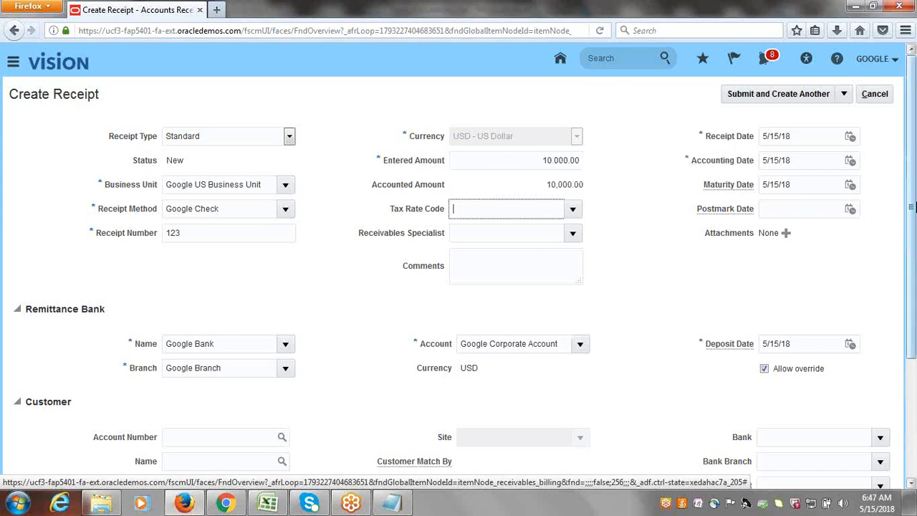
Step: Assign Google Customer-1 as the receipt's customer and choose its primary Google Address site
scroll(913, 247, "down", 3)
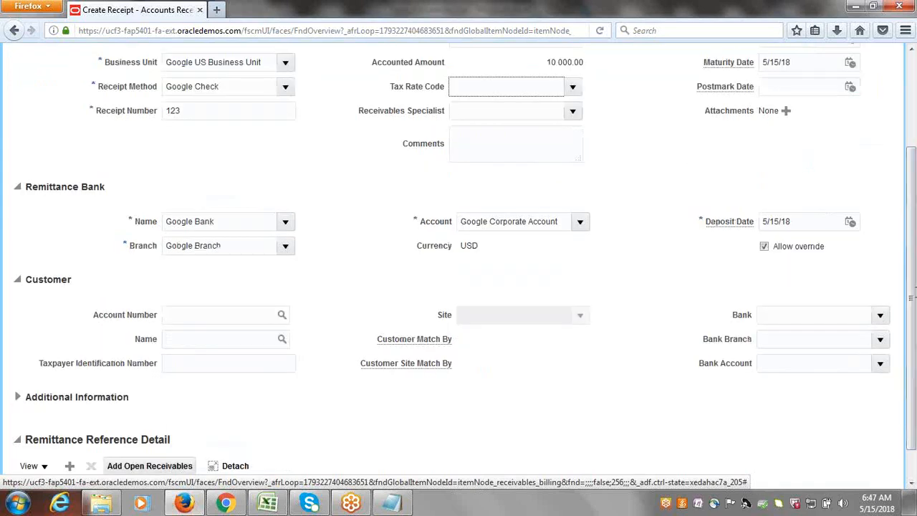
left_click(186, 339)
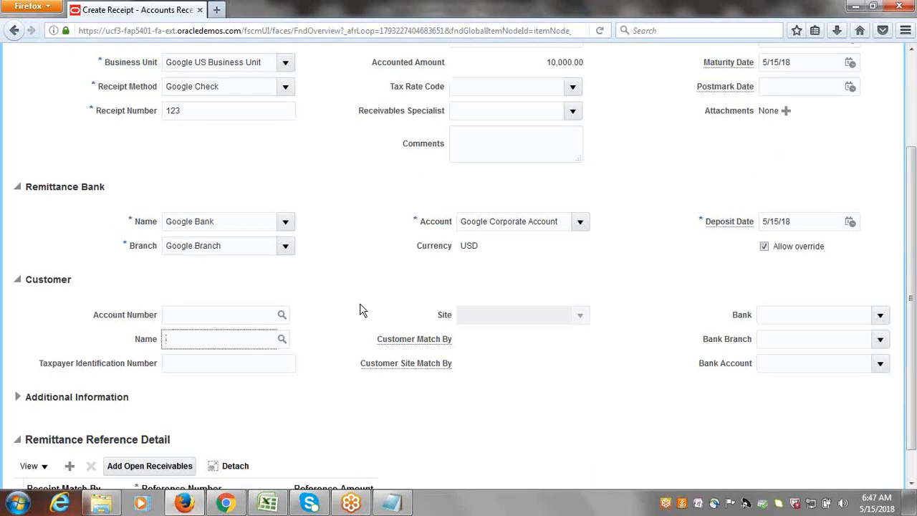
type("gO")
key("BackSpace")
key("BackSpace")
type("Google")
key("Tab")
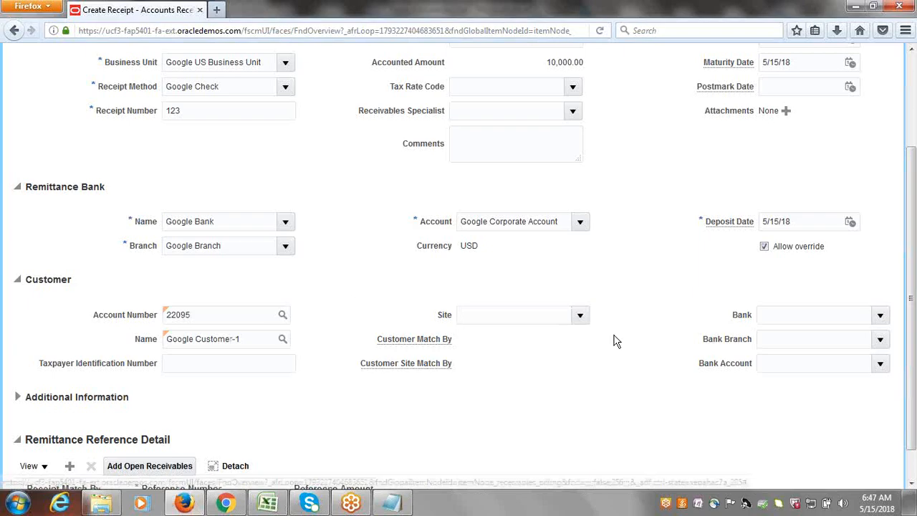
left_click(580, 316)
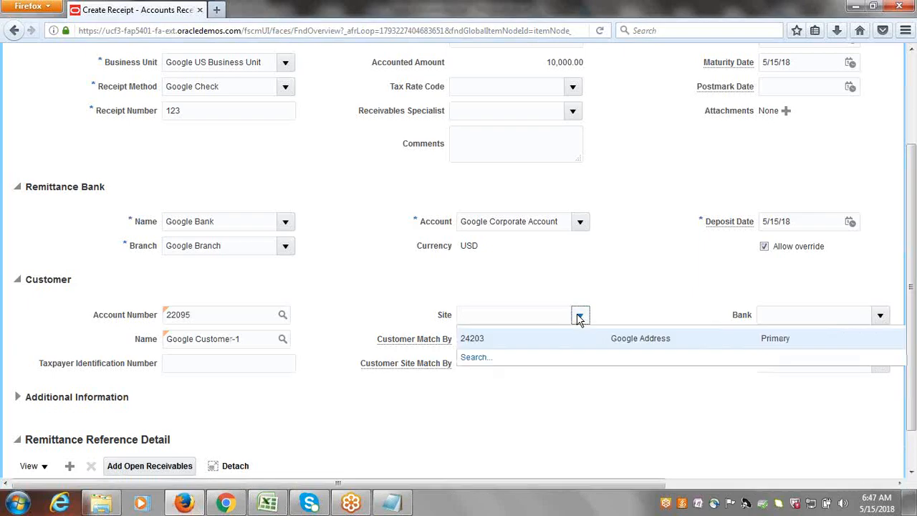
left_click(518, 342)
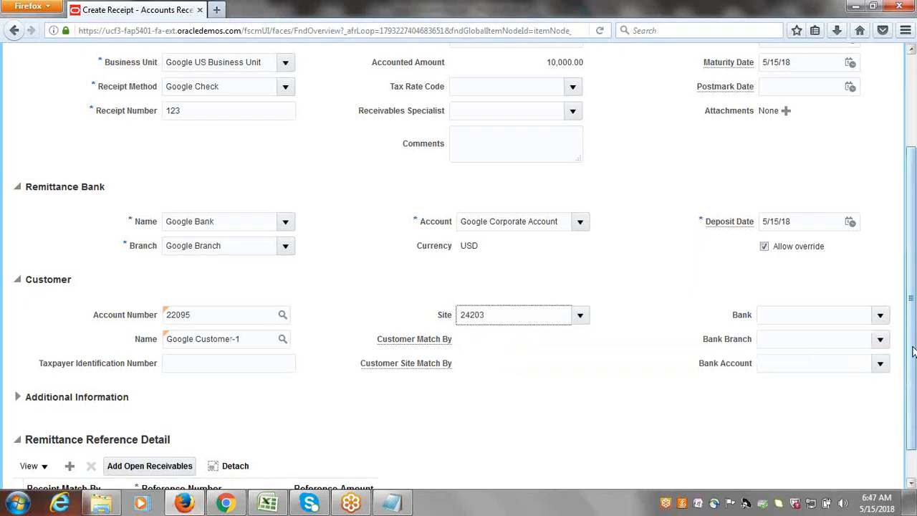
Step: Submit the receipt with the option to apply it manually
left_click_drag(914, 351, 888, 258)
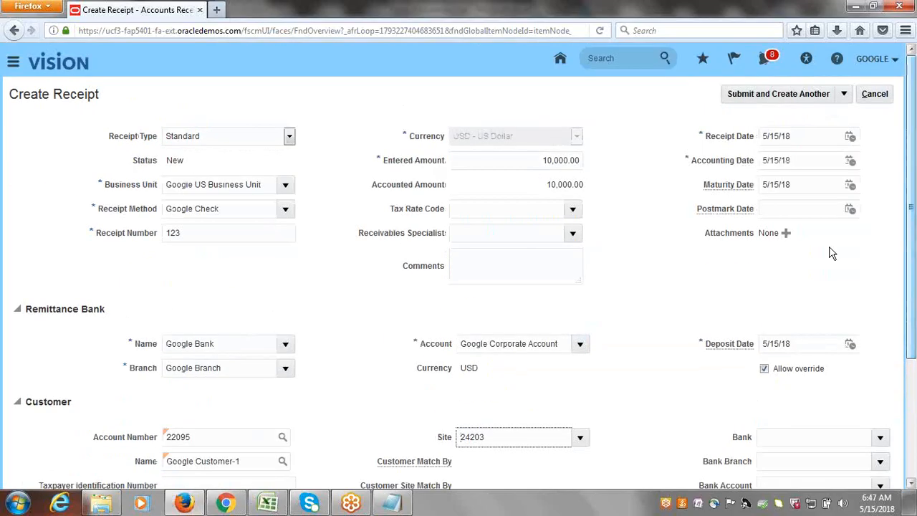
left_click(845, 96)
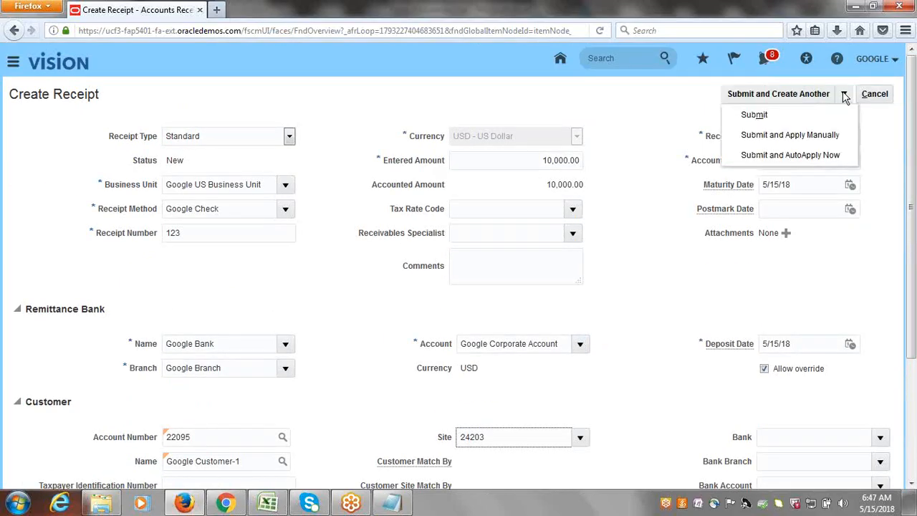
left_click(780, 136)
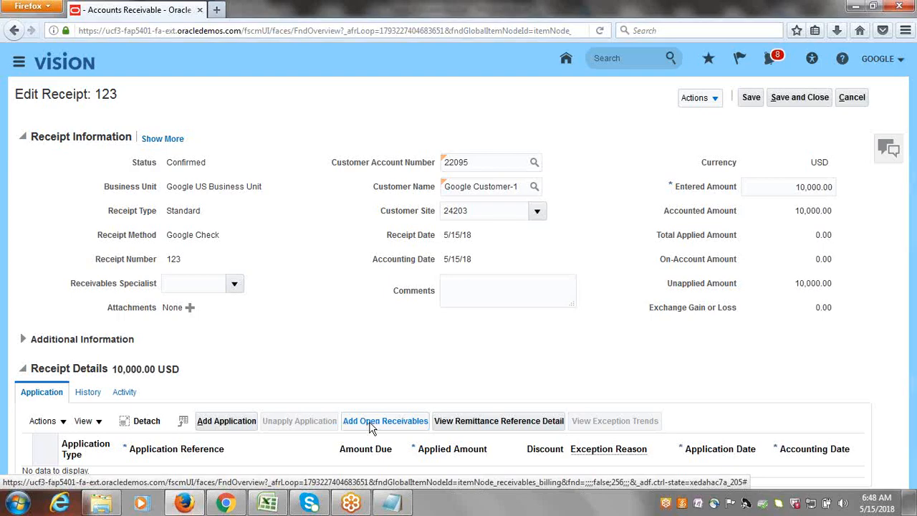
Step: Search the open receivables by receipt reference number 1 to find the invoice for this receipt
left_click(370, 424)
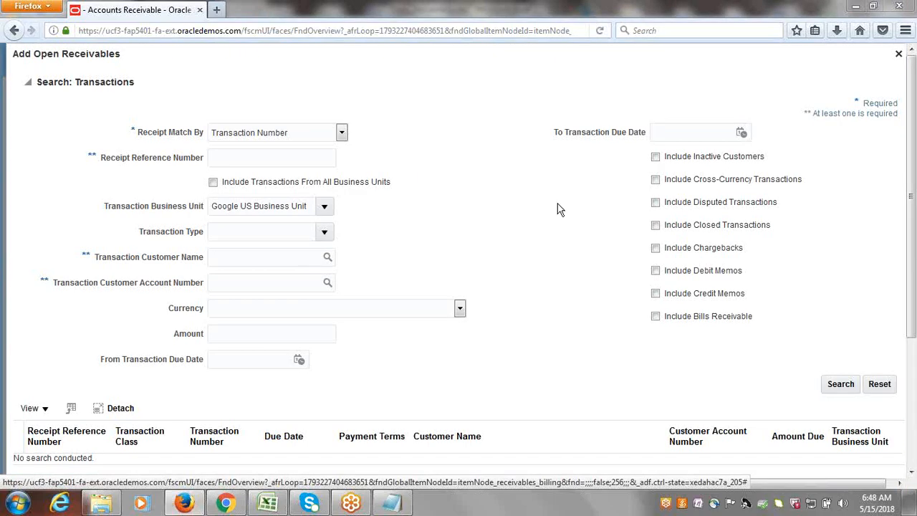
left_click(235, 156)
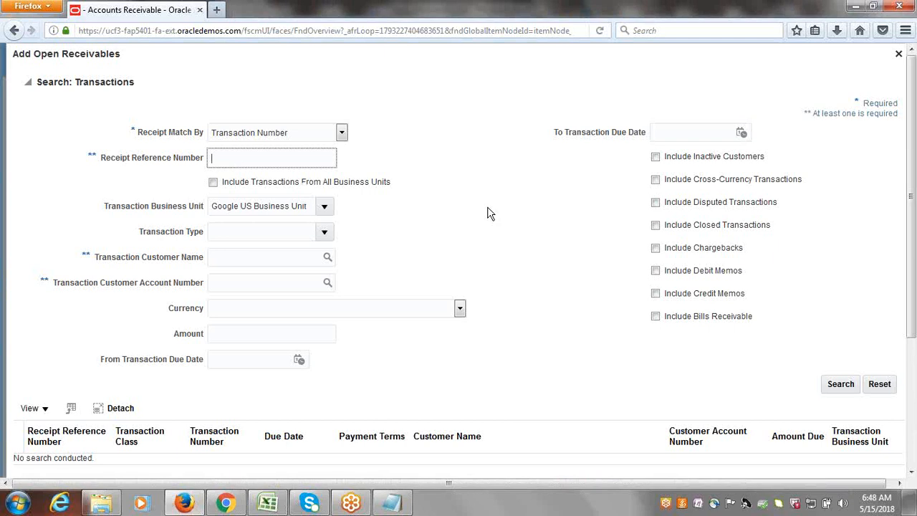
type("1")
left_click(835, 383)
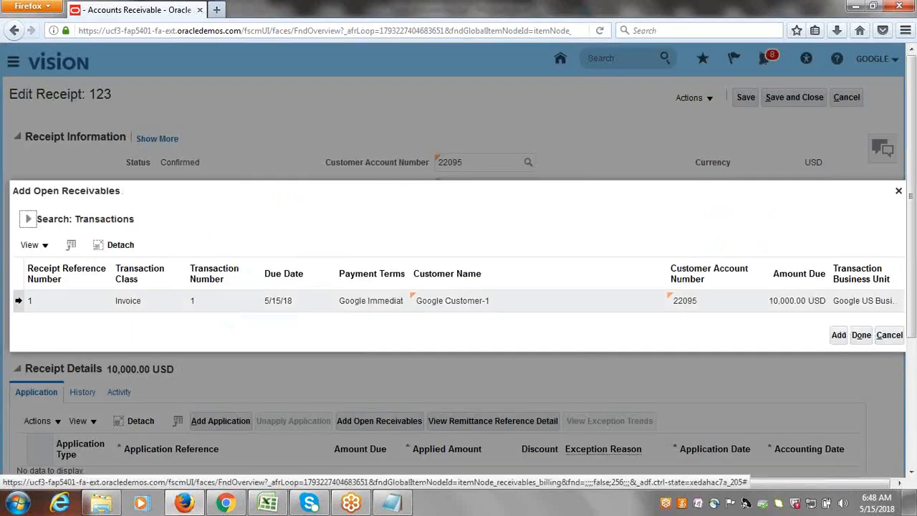
Step: Add the invoice found to the receipt's applications and finish adding open receivables
left_click(19, 301)
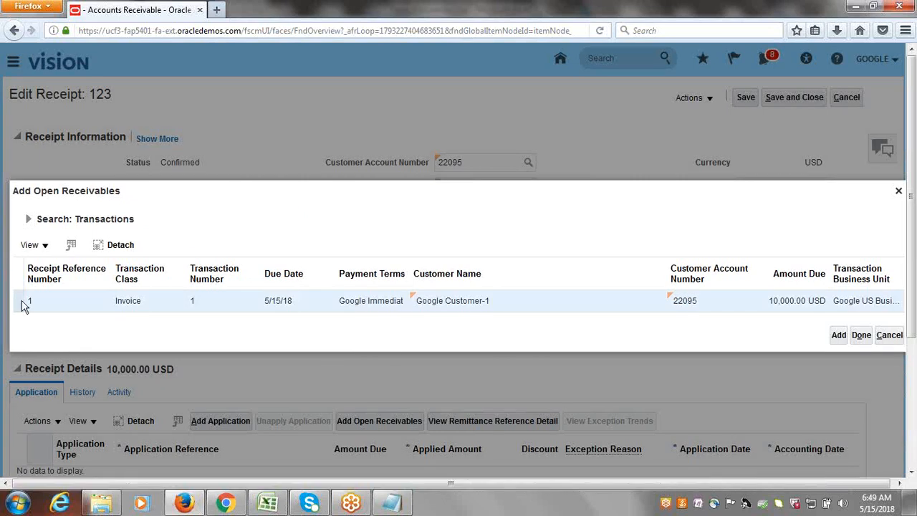
left_click(838, 334)
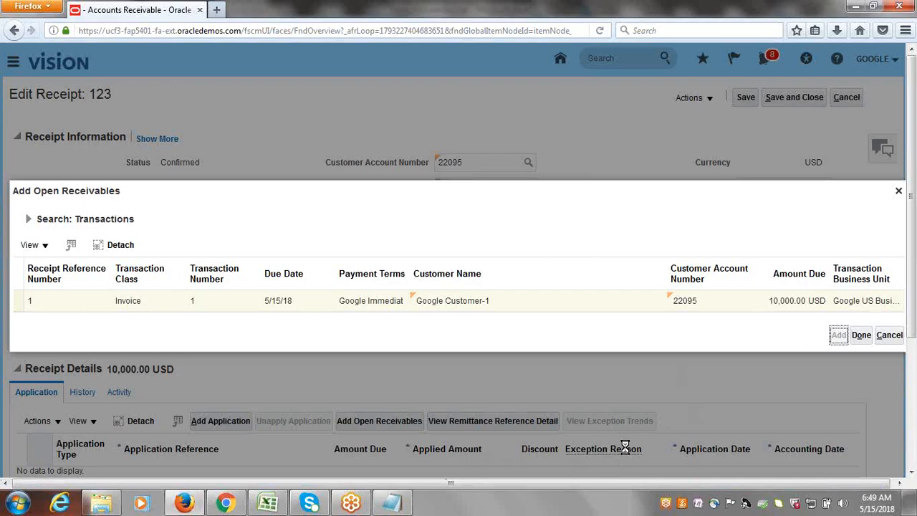
scroll(912, 215, "down", 1)
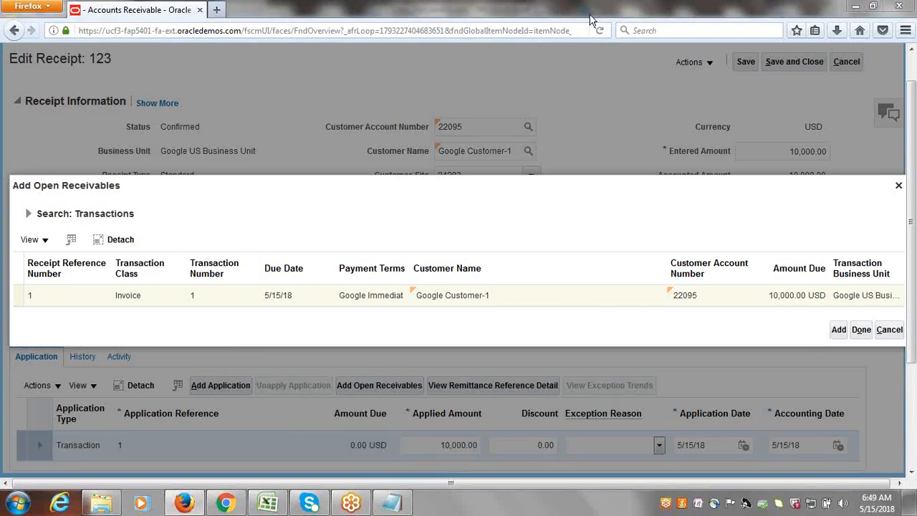
left_click(862, 329)
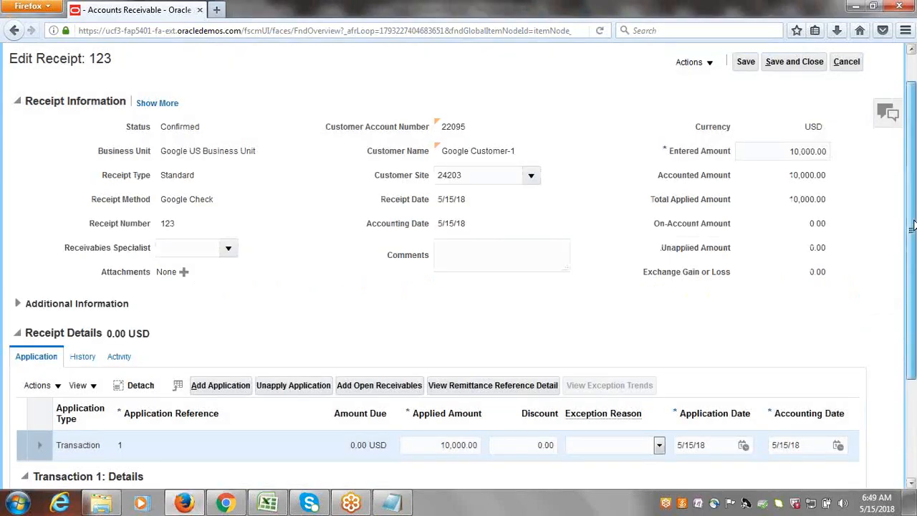
Step: Review the receipt's applied amounts and transaction details, then save and close the receipt
left_click_drag(914, 229, 914, 254)
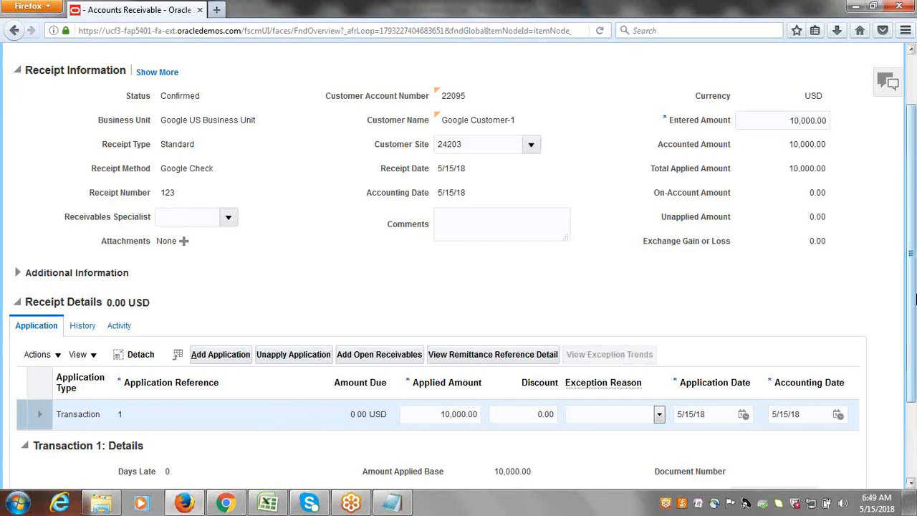
left_click_drag(912, 286, 911, 188)
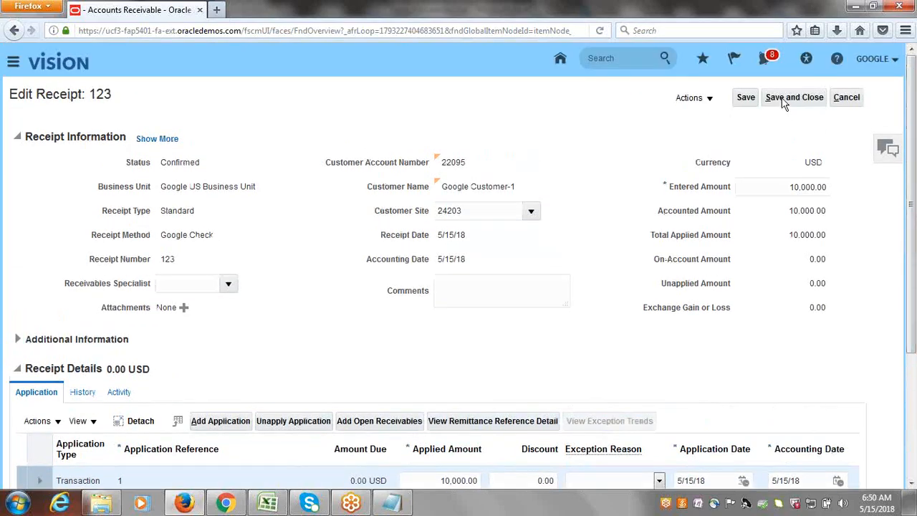
left_click(782, 99)
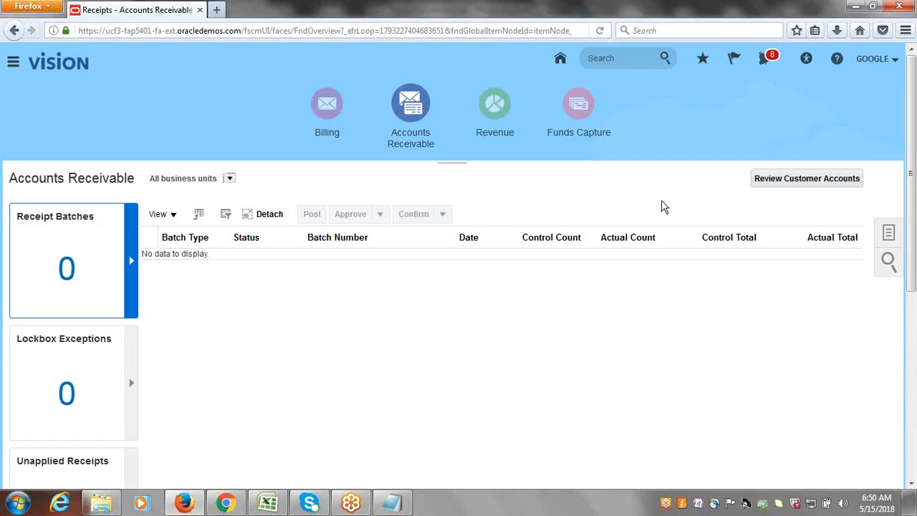
Step: Open the Manage Transactions task from the Billing work area
scroll(530, 172, "down", 1)
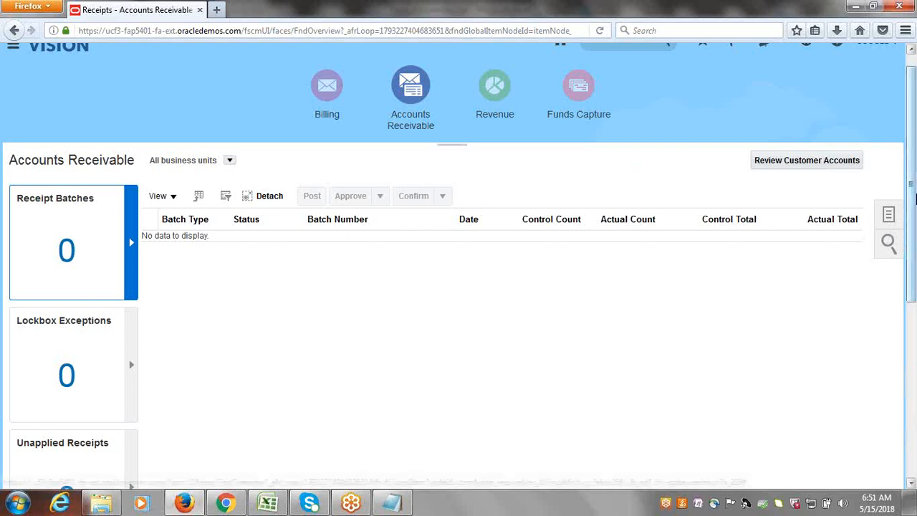
left_click_drag(915, 185, 914, 175)
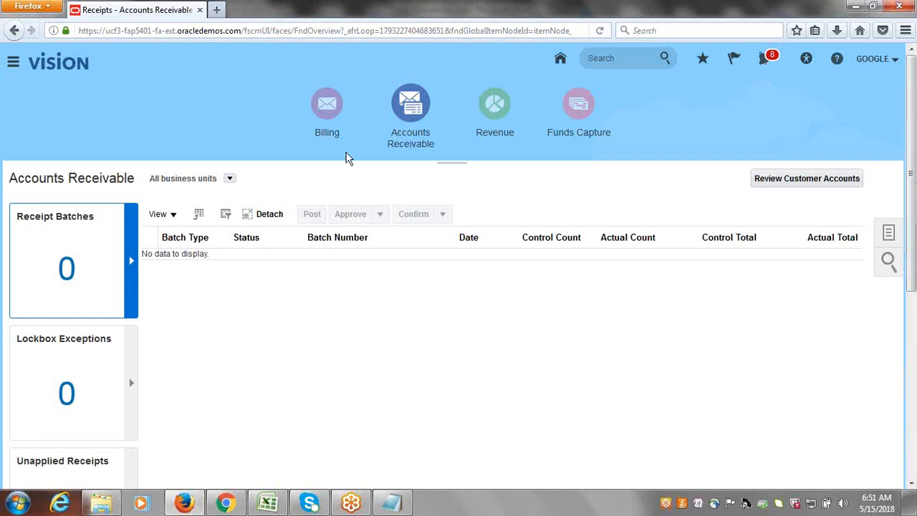
left_click(327, 105)
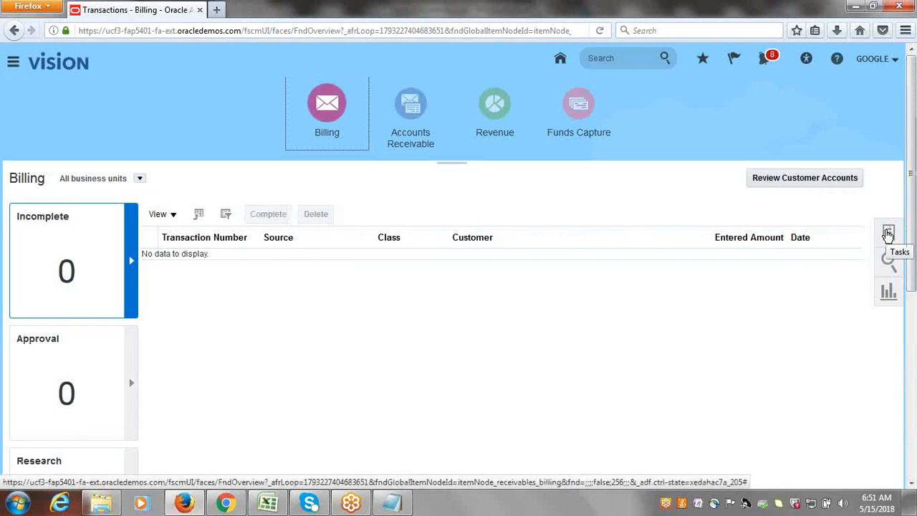
left_click(888, 233)
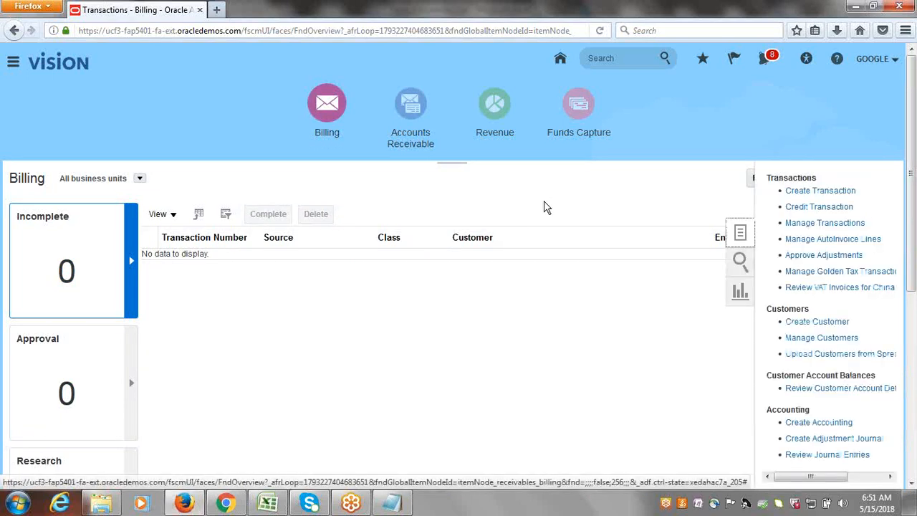
left_click(827, 194)
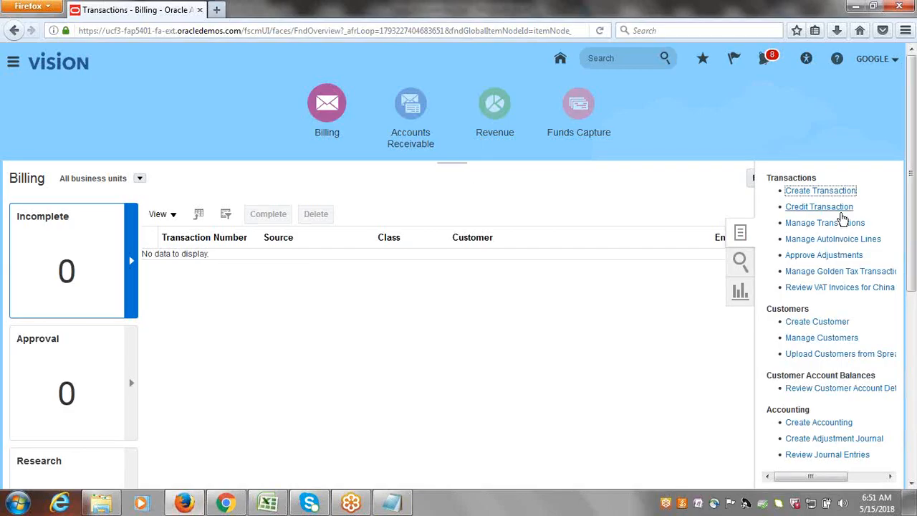
left_click(824, 223)
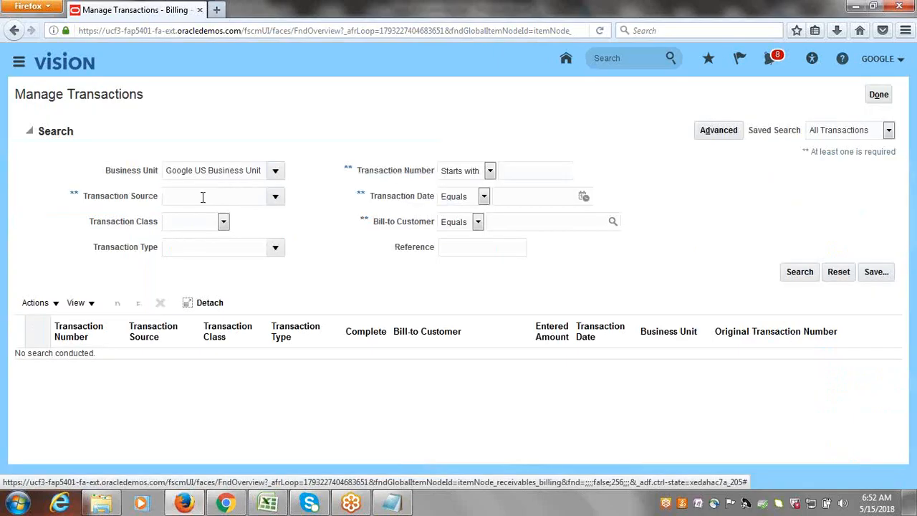
Step: Search for transactions whose number starts with 1 and open invoice 1 for review
left_click(543, 170)
type("1")
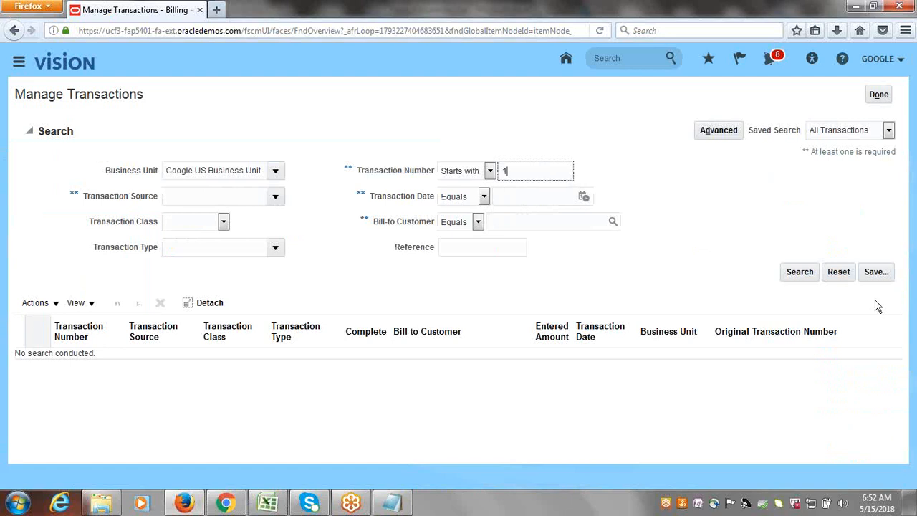
left_click(786, 271)
left_click(788, 272)
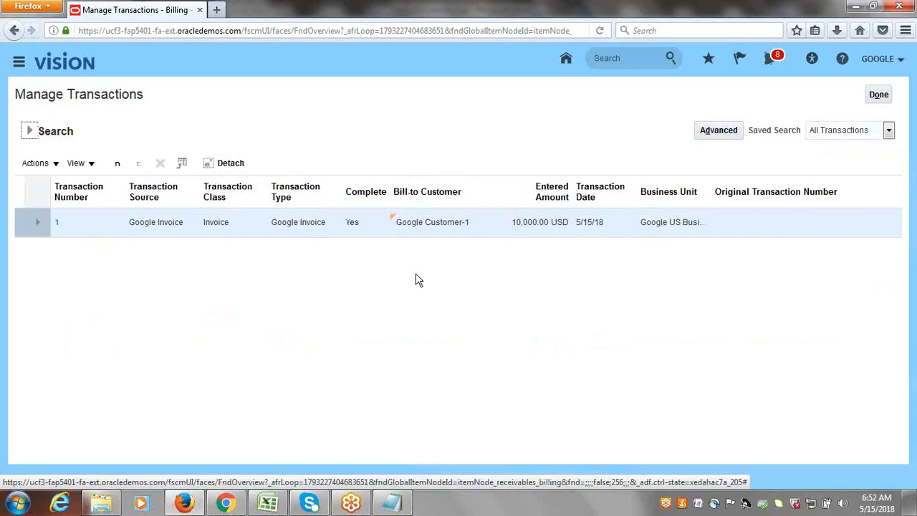
left_click(58, 224)
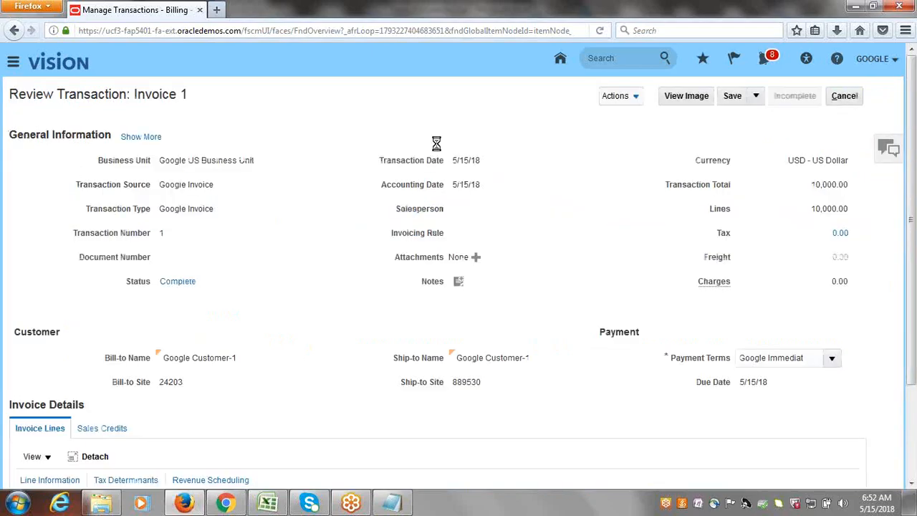
Step: Post the invoice to the ledger, then leave its review page and finish managing transactions
left_click(636, 98)
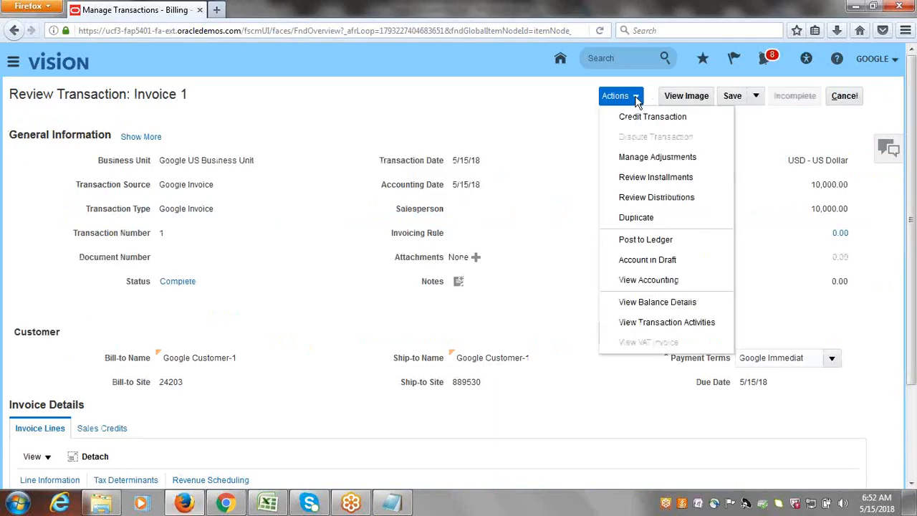
left_click(640, 240)
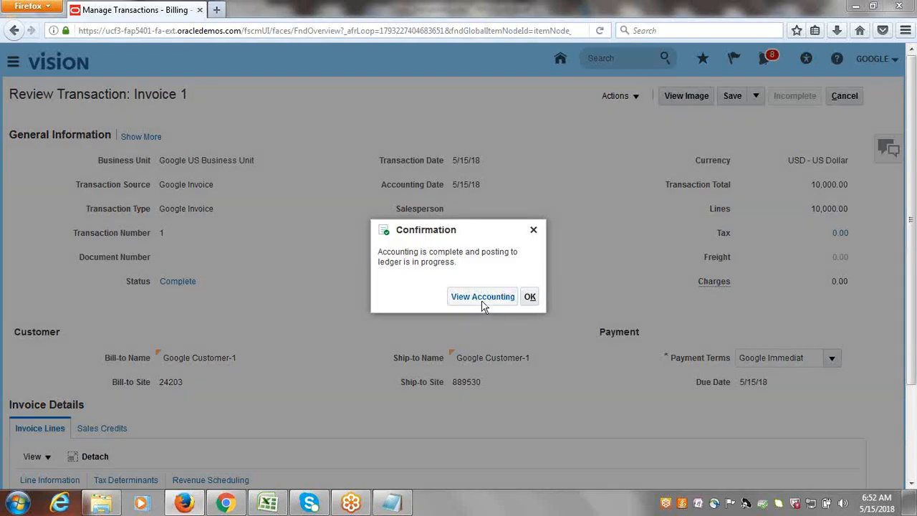
left_click(529, 295)
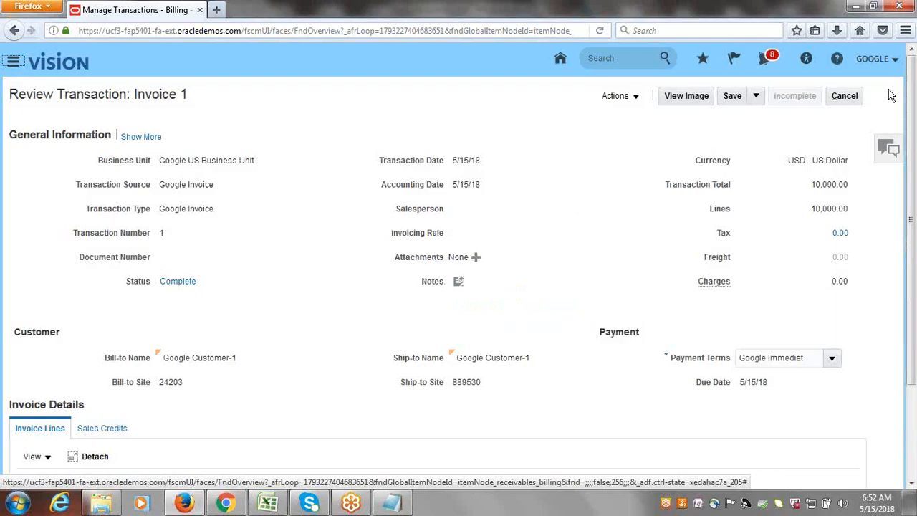
left_click(851, 100)
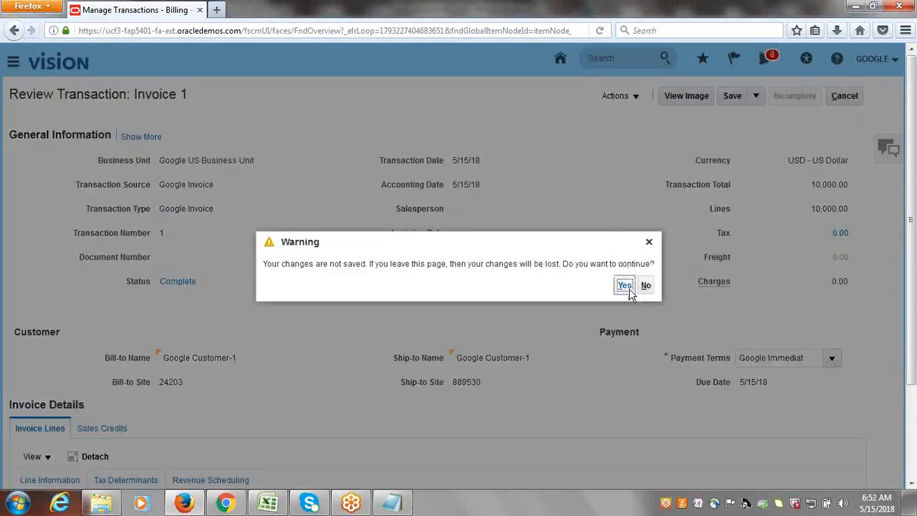
left_click(627, 288)
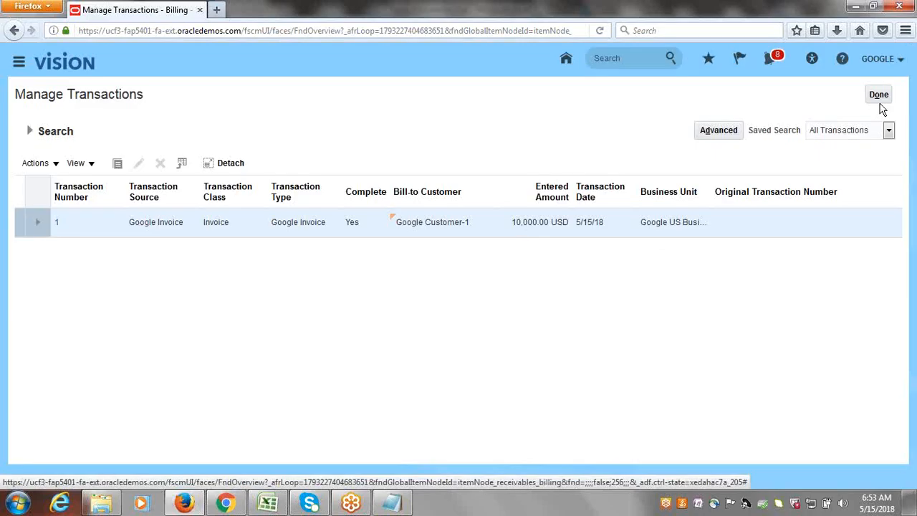
left_click(882, 101)
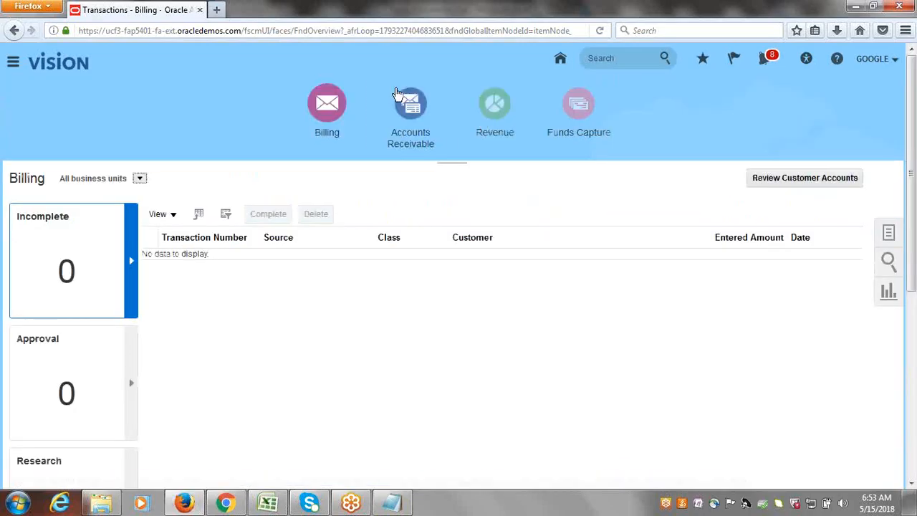
Step: Open the Manage Receipts task from the Accounts Receivable work area
left_click(410, 109)
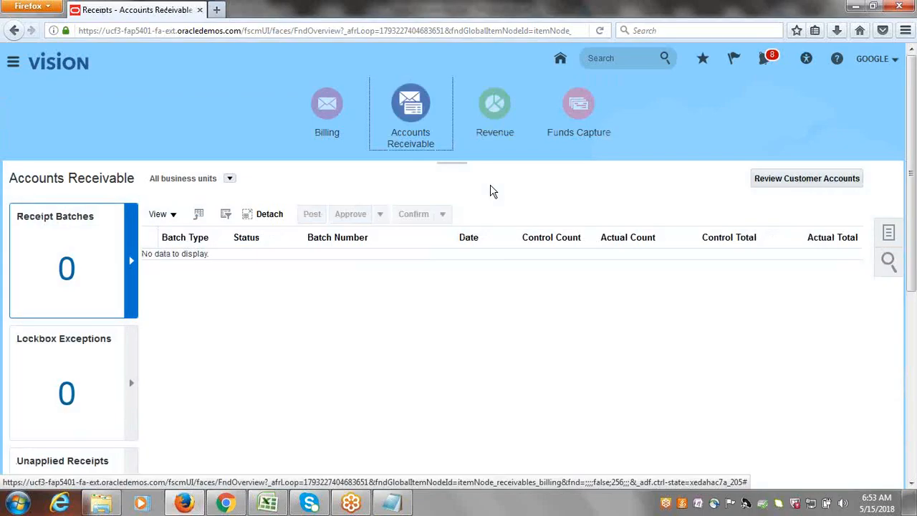
left_click(888, 233)
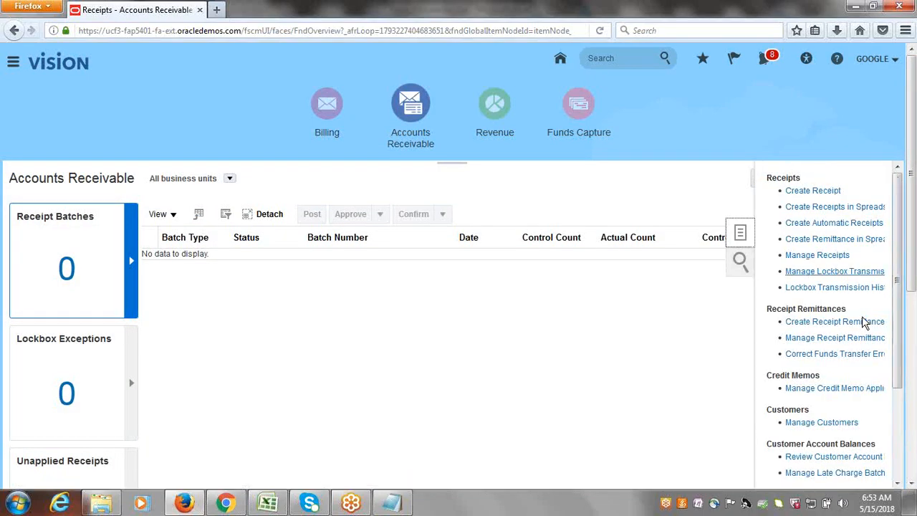
left_click(818, 255)
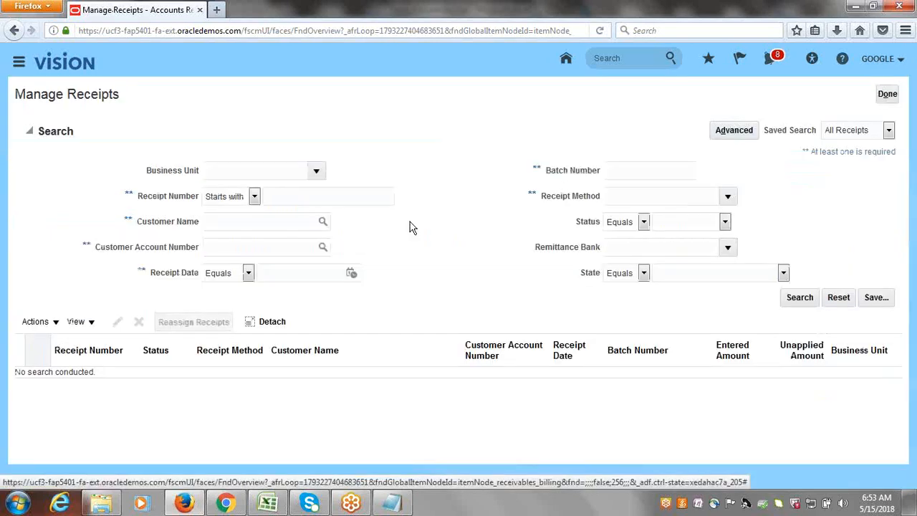
Step: Search Google US Business Unit receipts for numbers starting with 123 and open receipt 123
left_click(239, 172)
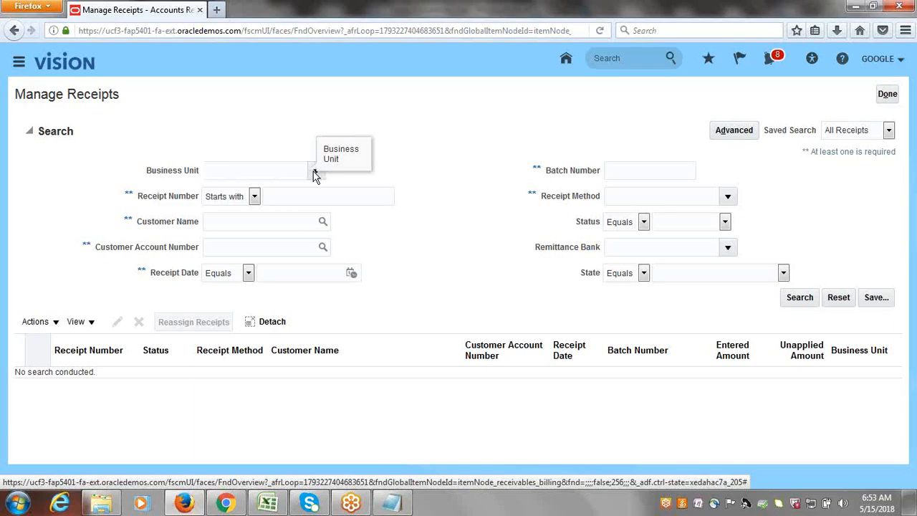
left_click(316, 174)
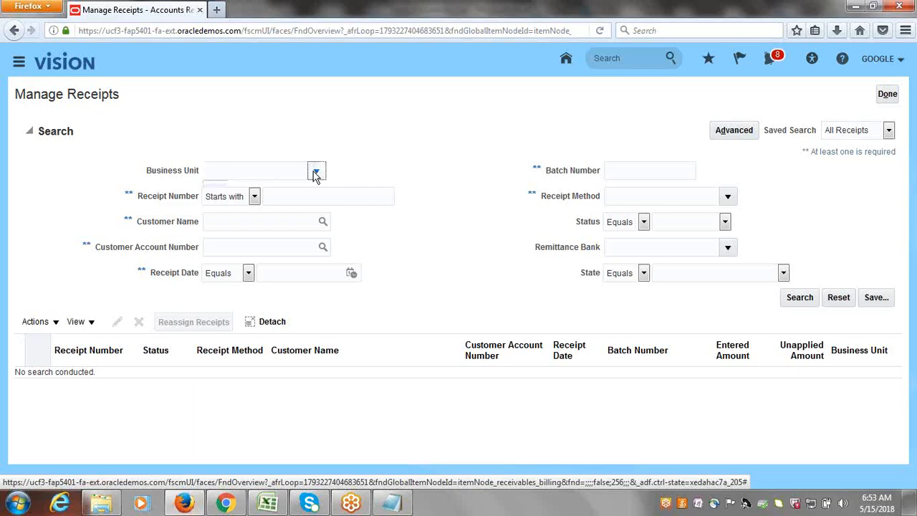
left_click(316, 174)
left_click(784, 274)
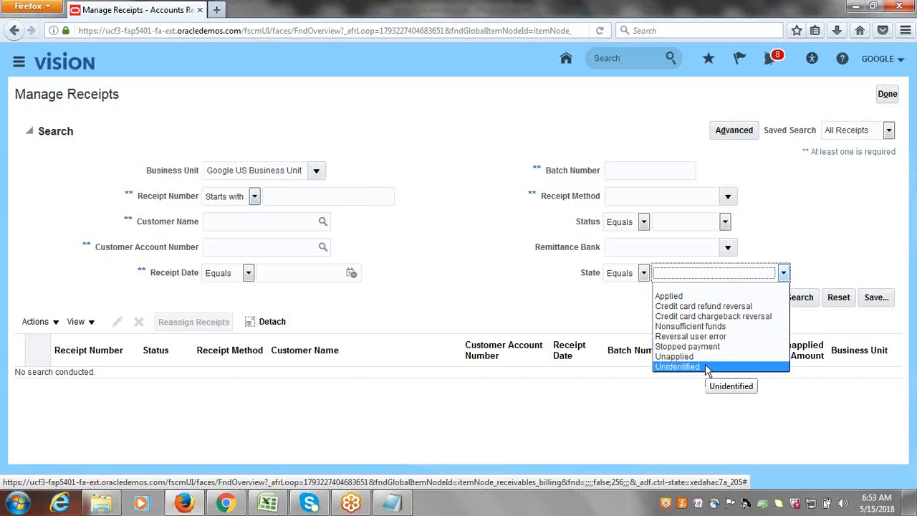
left_click(561, 261)
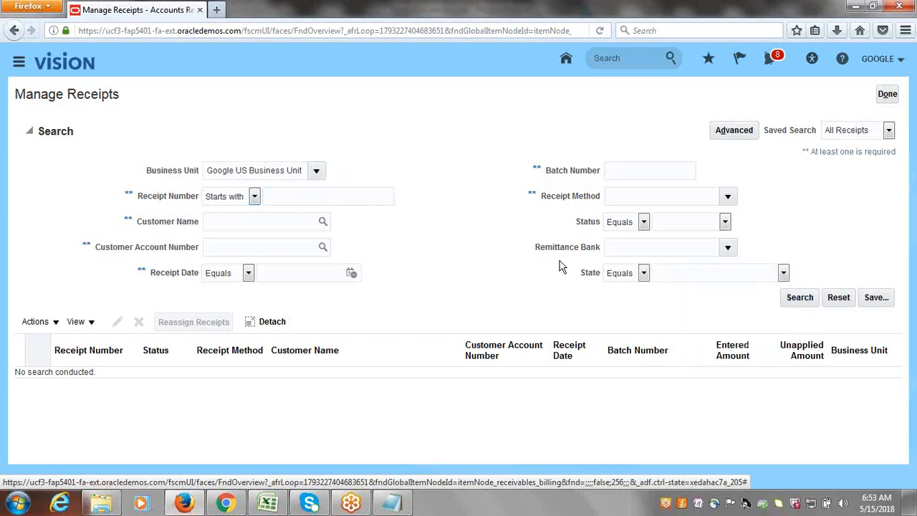
left_click(306, 194)
type("*")
key("BackSpace")
type("123")
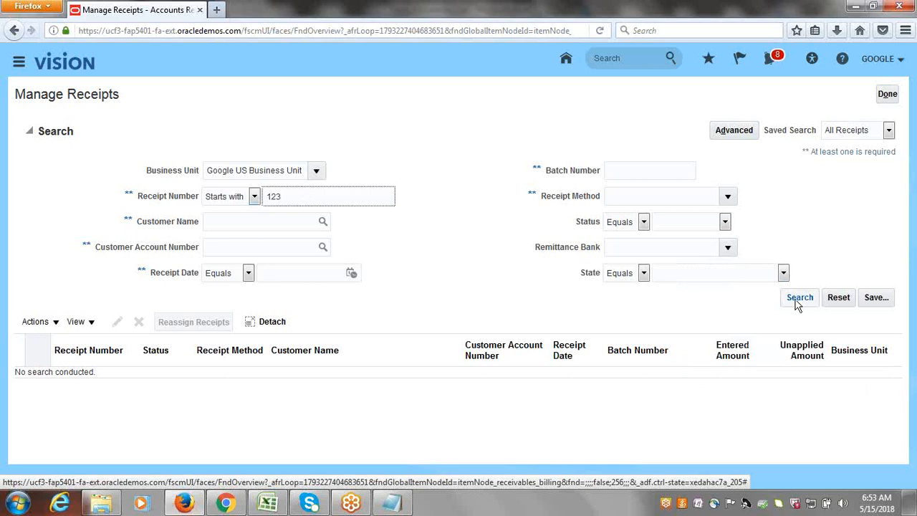
left_click(799, 299)
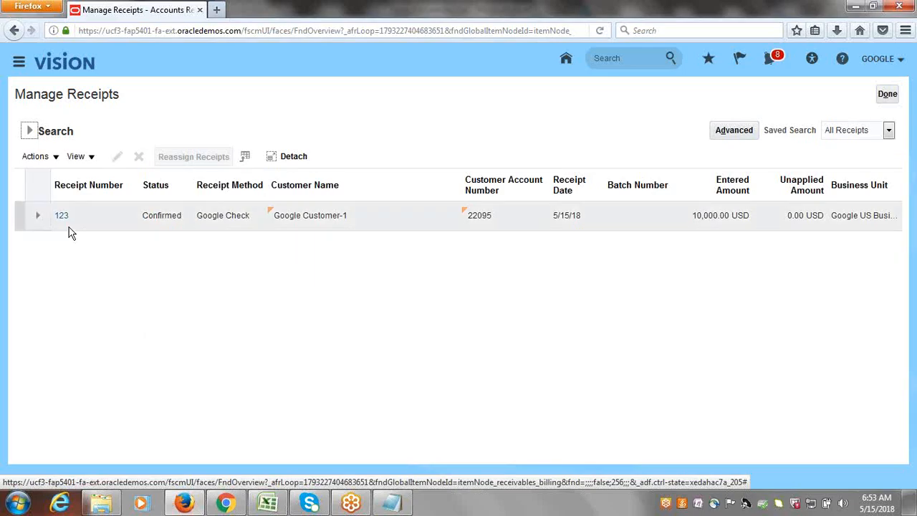
left_click(61, 217)
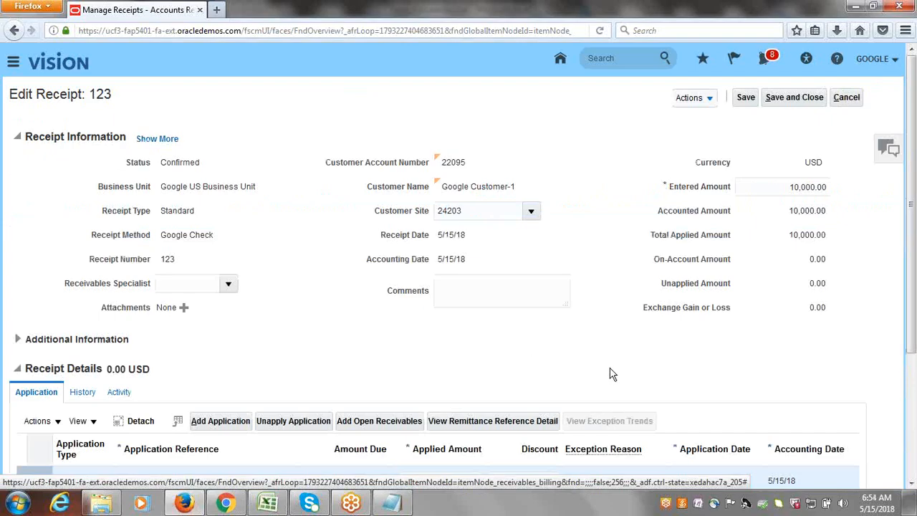
Step: Post the receipt to the ledger, then save and close it and finish managing receipts
left_click(711, 102)
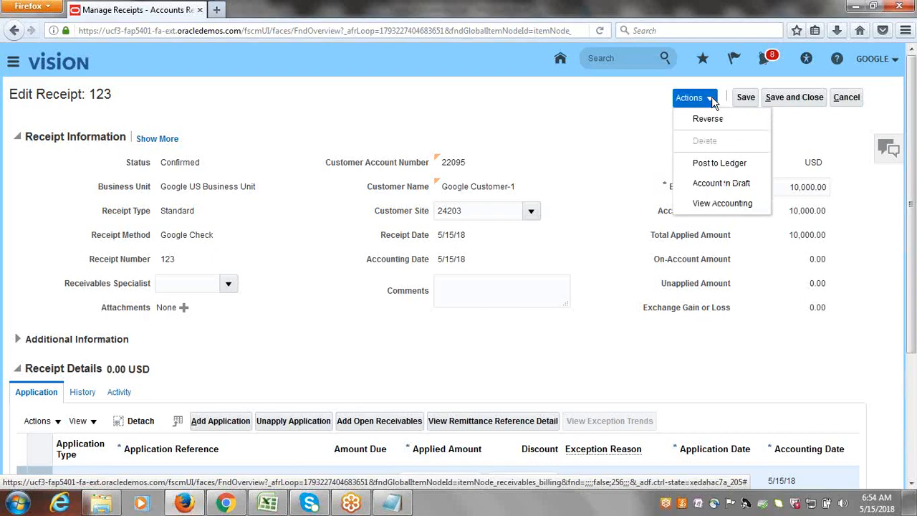
left_click(719, 164)
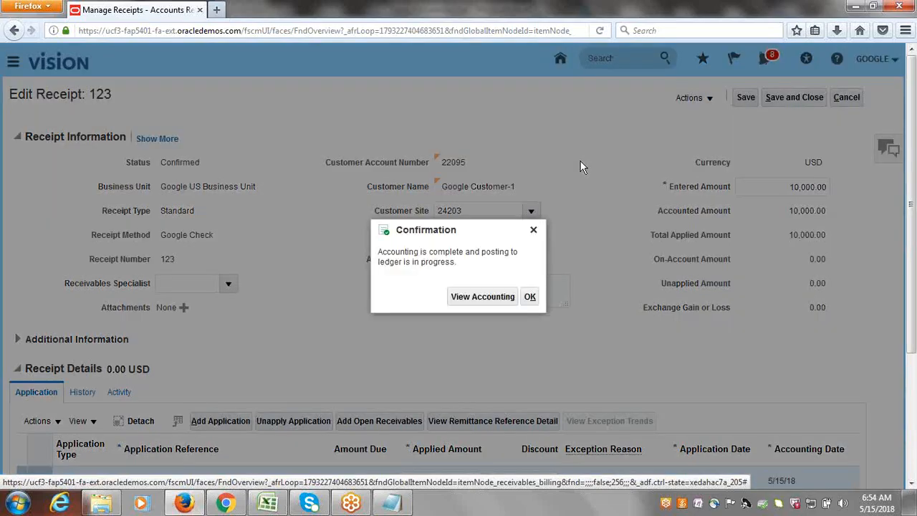
left_click(530, 297)
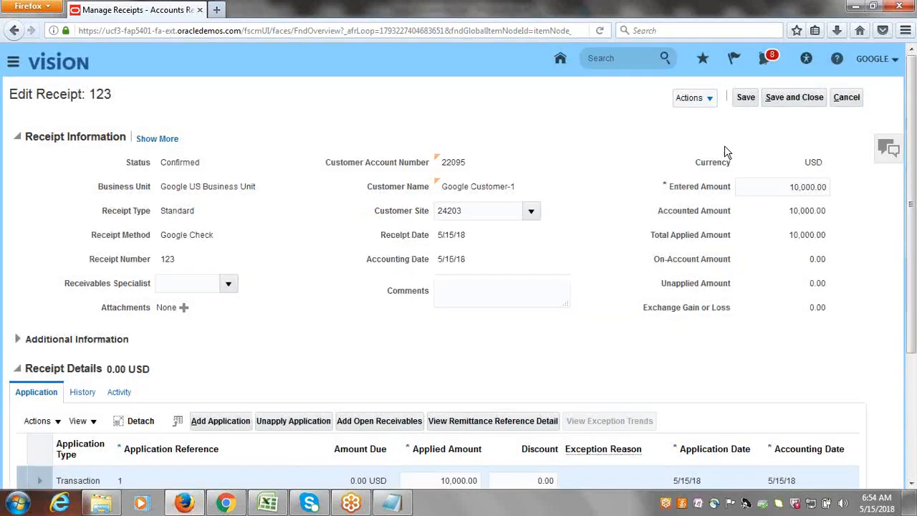
left_click(804, 98)
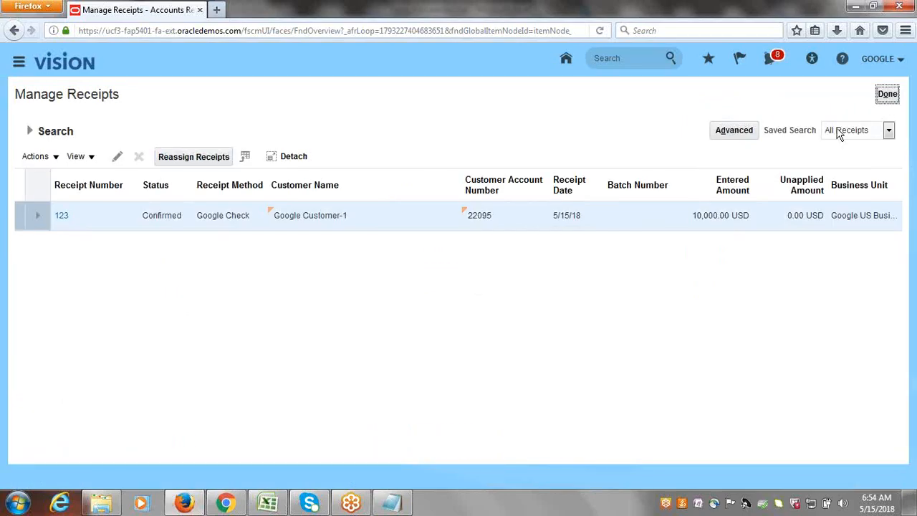
left_click(889, 96)
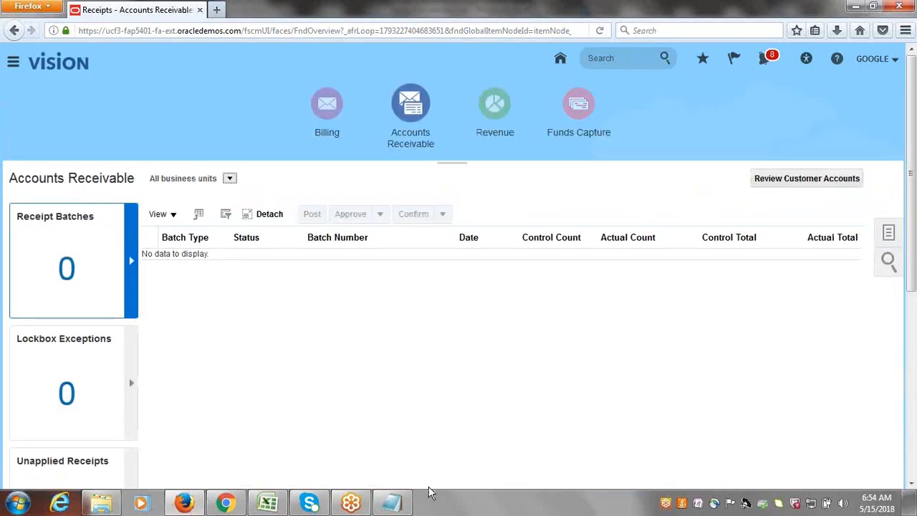
Step: Switch to the Class_Discussions.xlsx workbook in Excel and review the transaction and receipt topics on the AR sheet
left_click(269, 503)
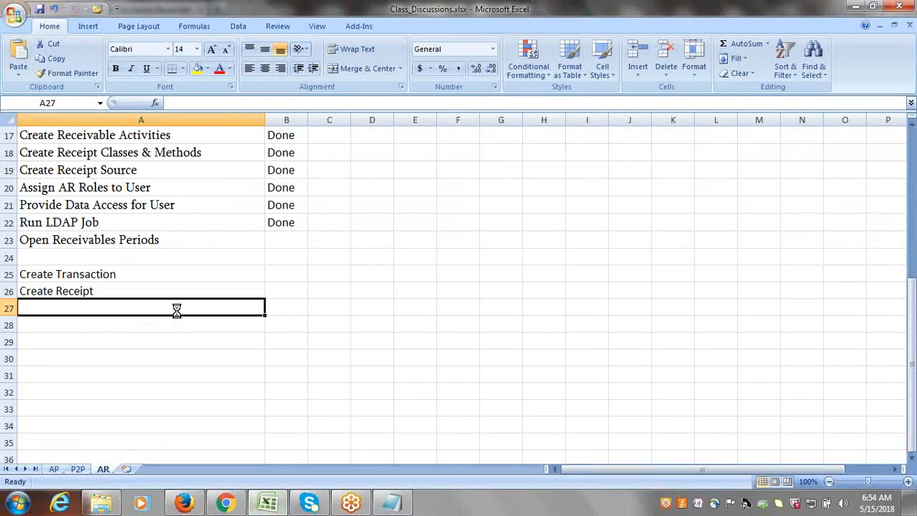
left_click(98, 274)
left_click(94, 293)
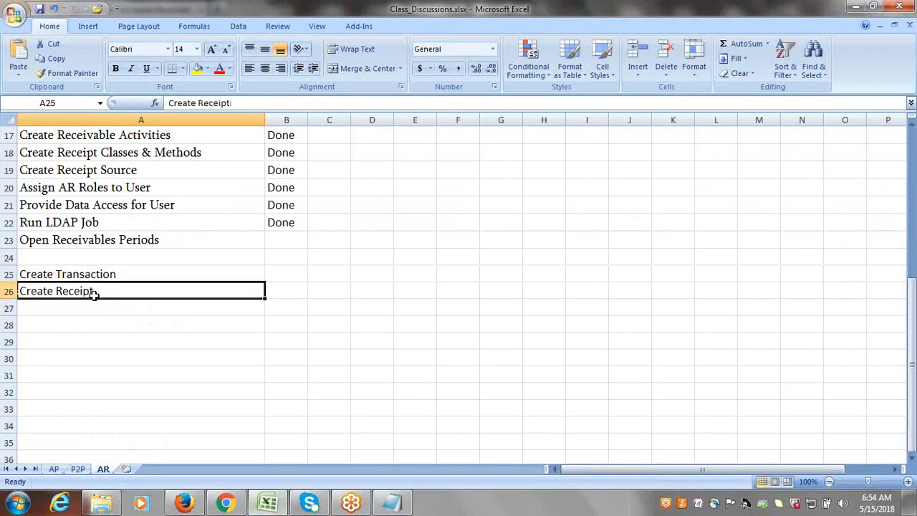
left_click(742, 17)
left_click(742, 20)
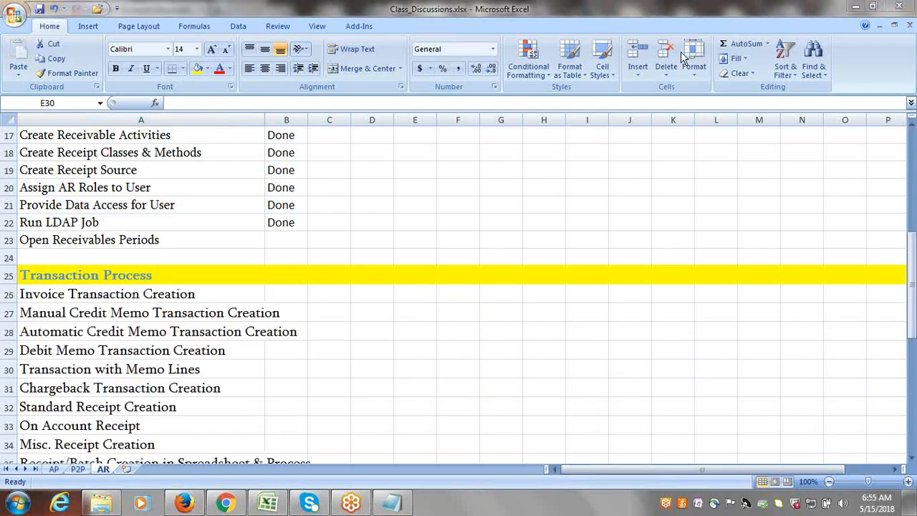
left_click(557, 336)
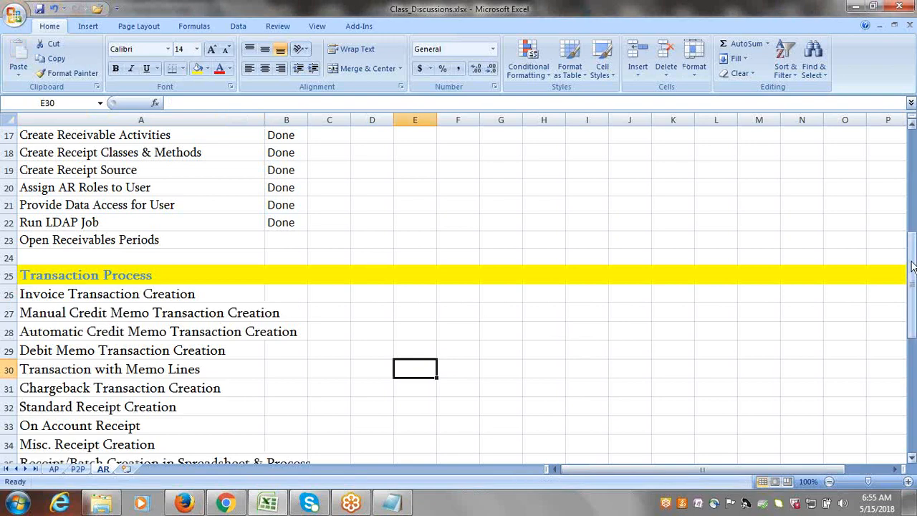
left_click_drag(912, 290, 912, 311)
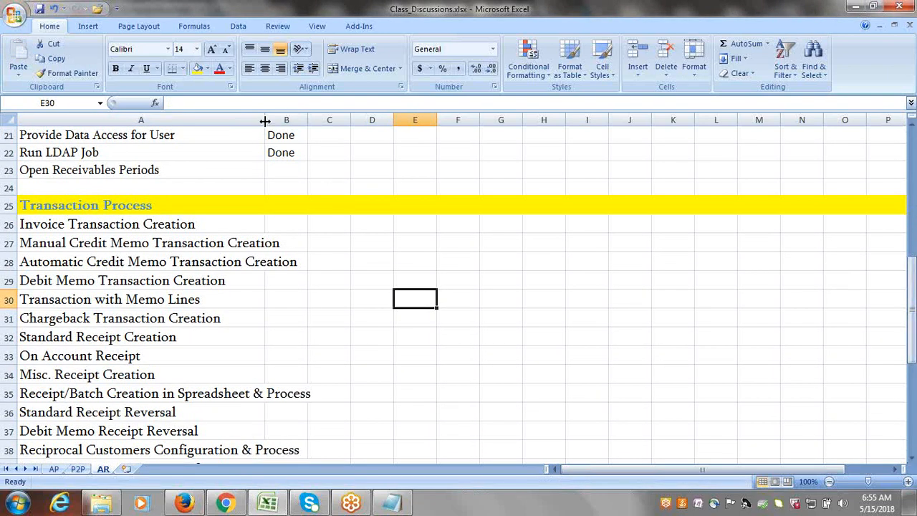
Step: Widen column A and mark Invoice Transaction Creation and Standard Receipt Creation as Done in column B
left_click_drag(265, 119, 329, 122)
left_click(348, 228)
type("Done")
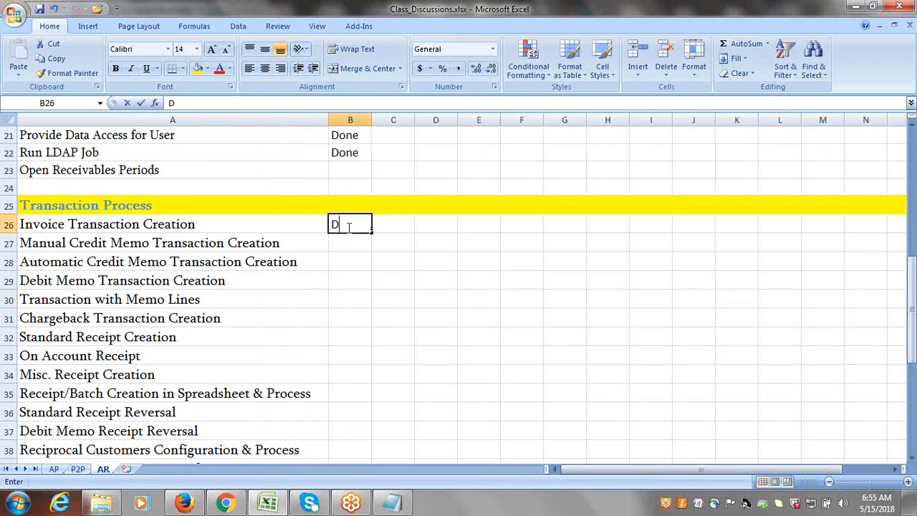
left_click(146, 342)
key("Right")
type("d")
key("Tab")
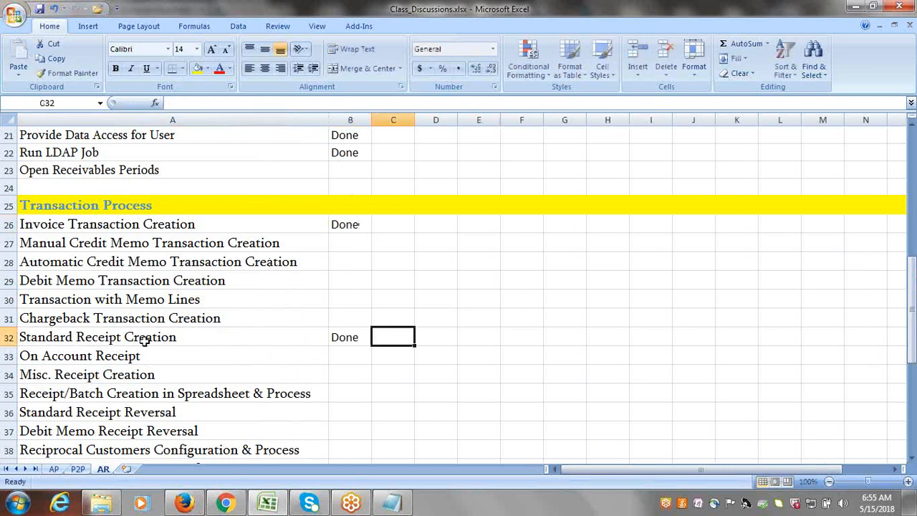
Step: Enter the example "Transaction 5000" in cell F27, in the Manual Credit Memo Transaction Creation row
left_click(85, 244)
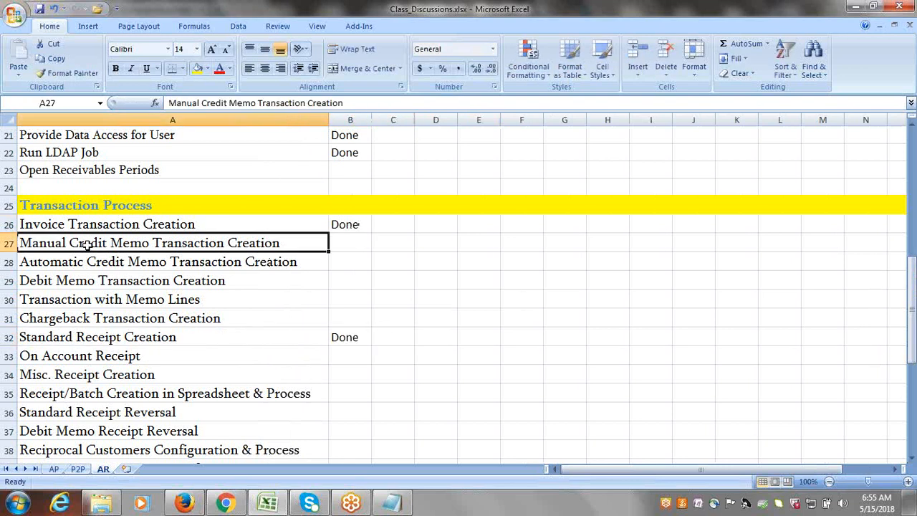
key("Right")
key("Right")
key("Right")
key("Right")
key("Right")
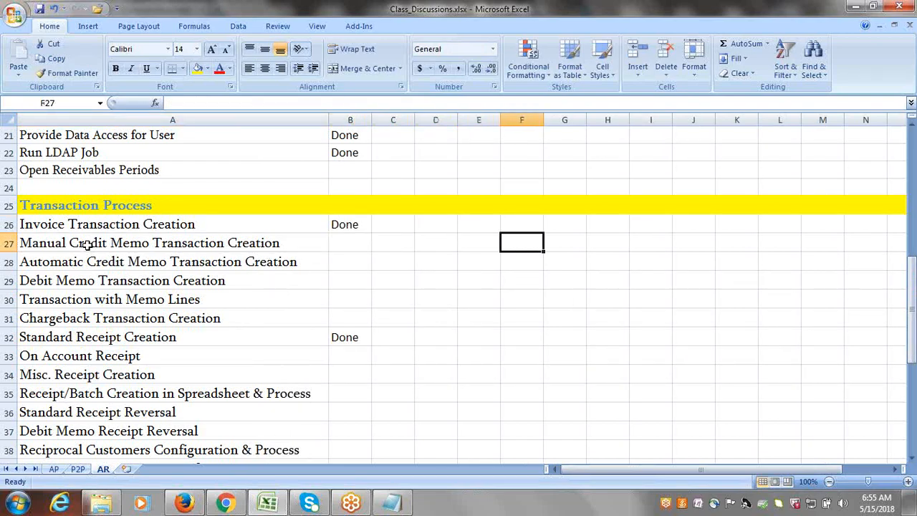
type("Transac")
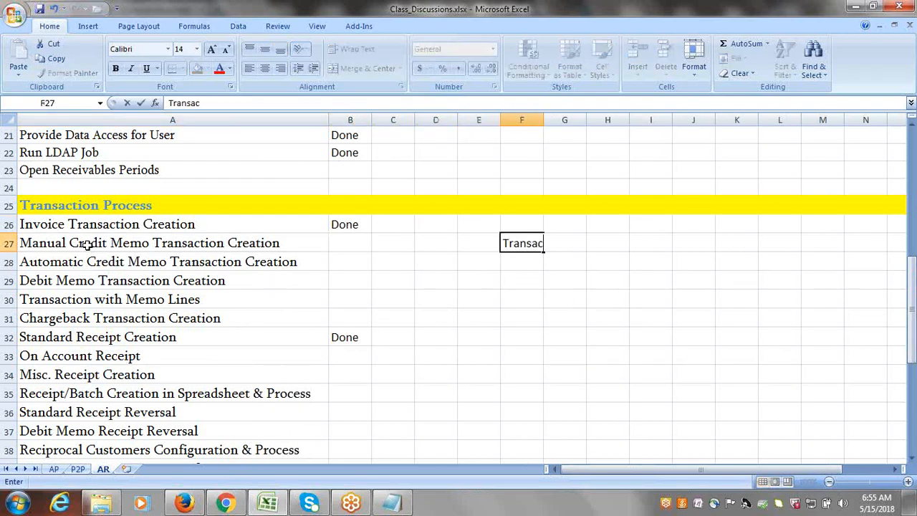
type("tion 5000")
key("Tab")
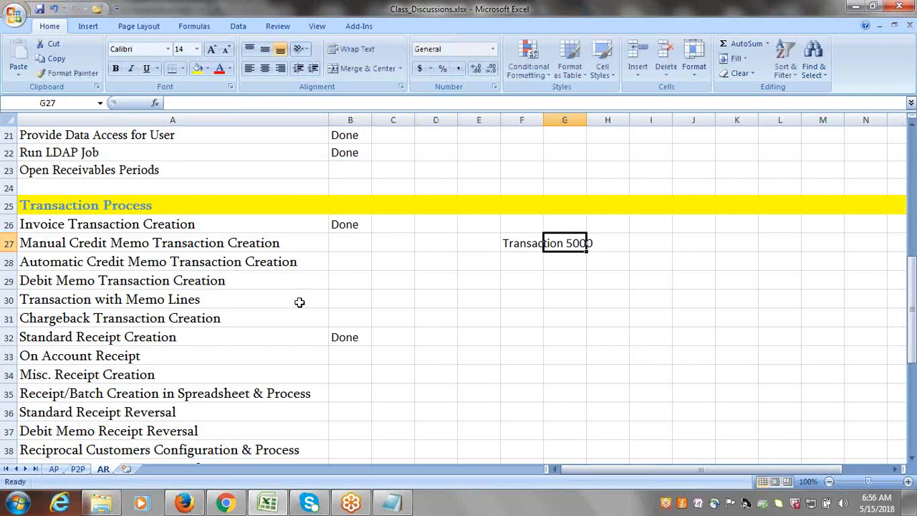
Step: Widen column F to about fit the transaction example and enter "CM -1000" in cell F28 beneath it
left_click(505, 263)
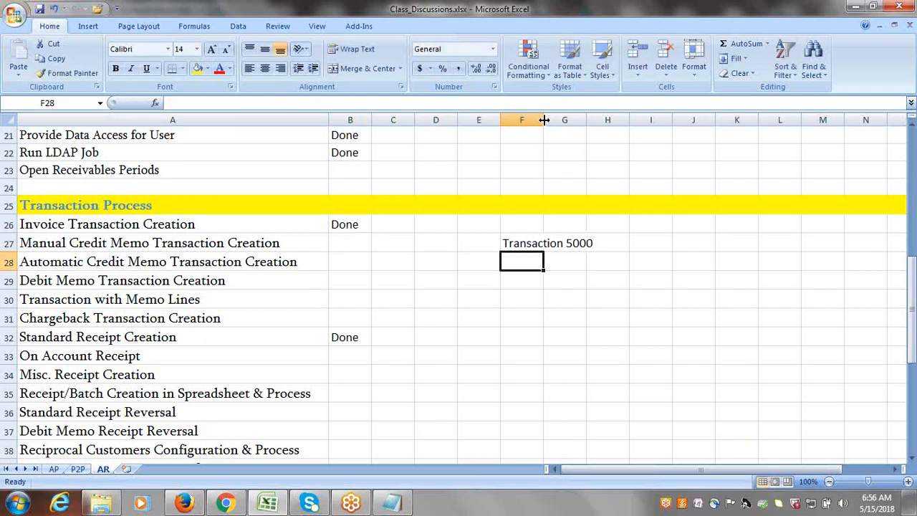
left_click_drag(545, 119, 589, 127)
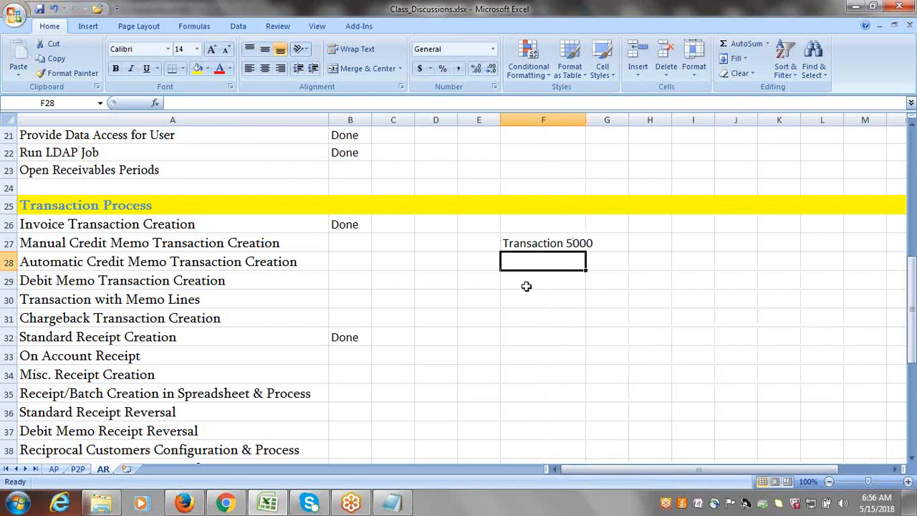
type("CM")
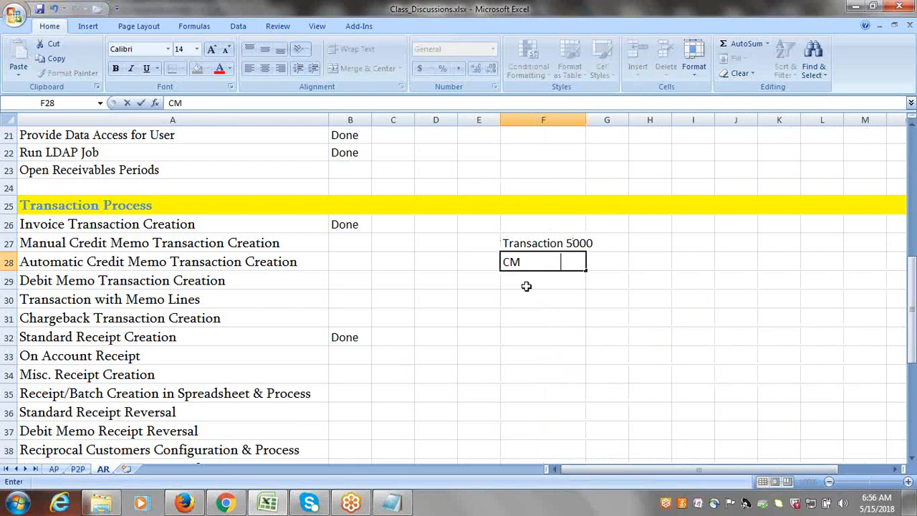
type("             -1000")
key("Tab")
left_click(184, 242)
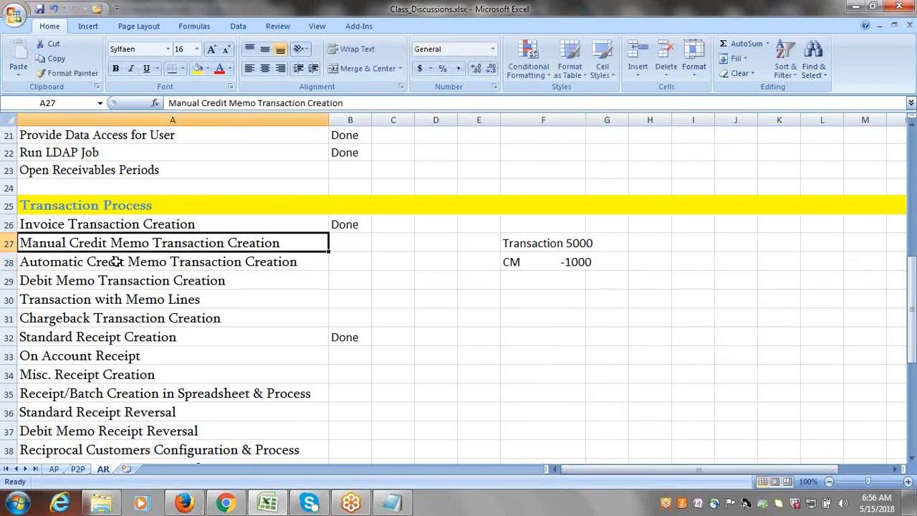
left_click(553, 375)
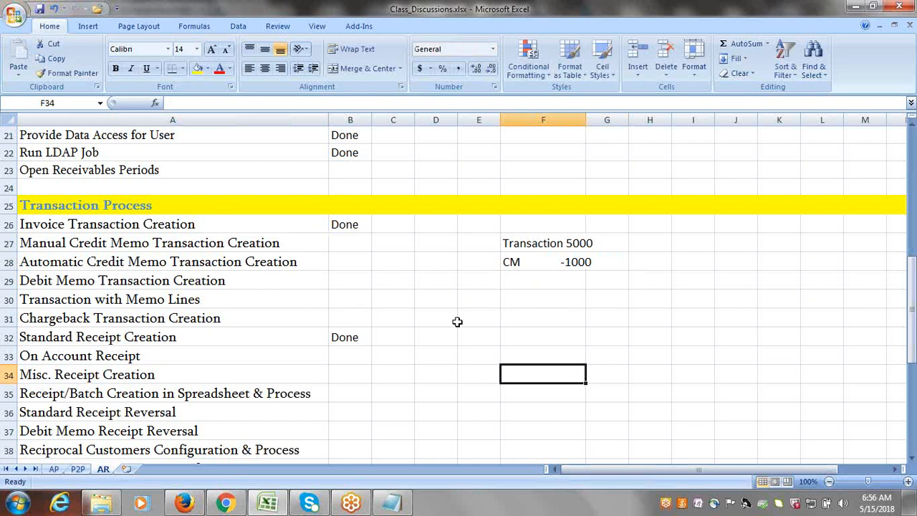
left_click(92, 265)
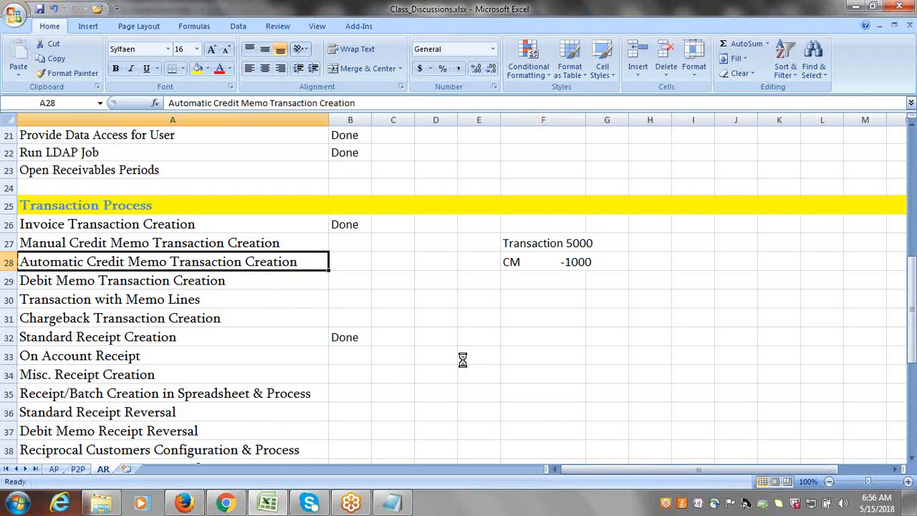
left_click(175, 244)
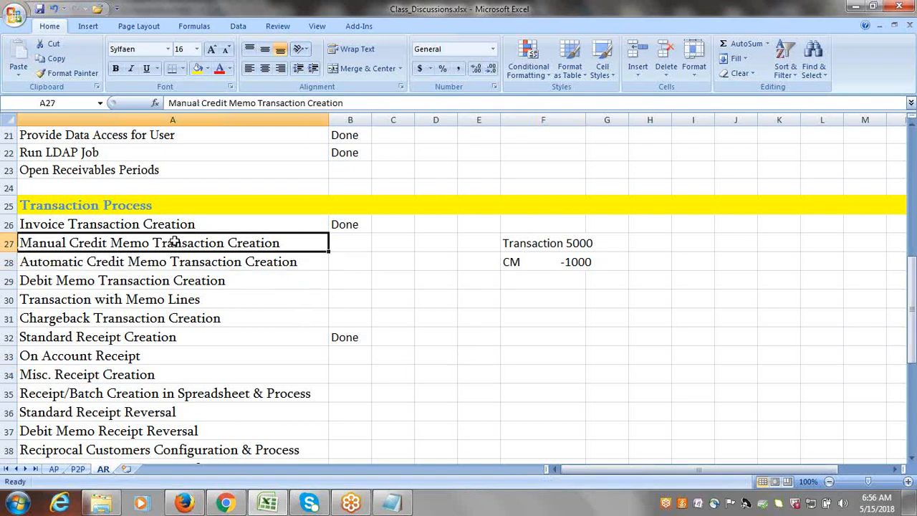
left_click(523, 245)
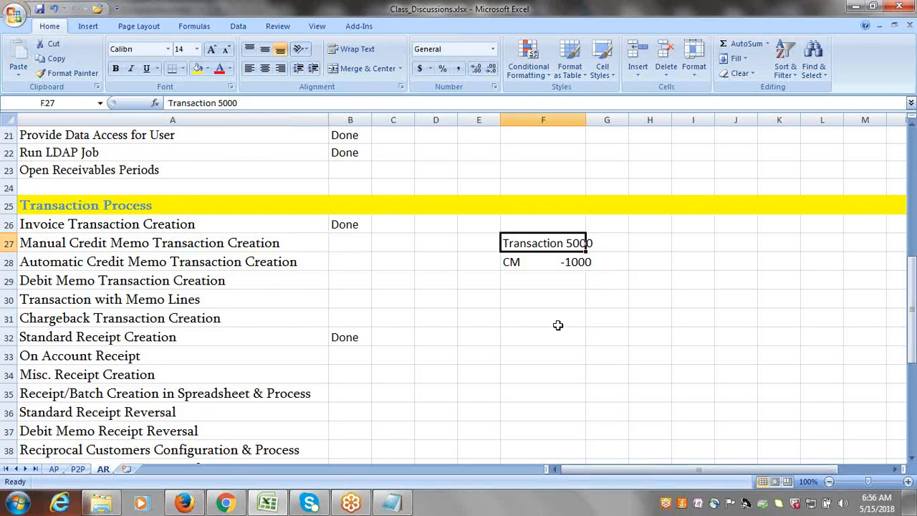
left_click(534, 263)
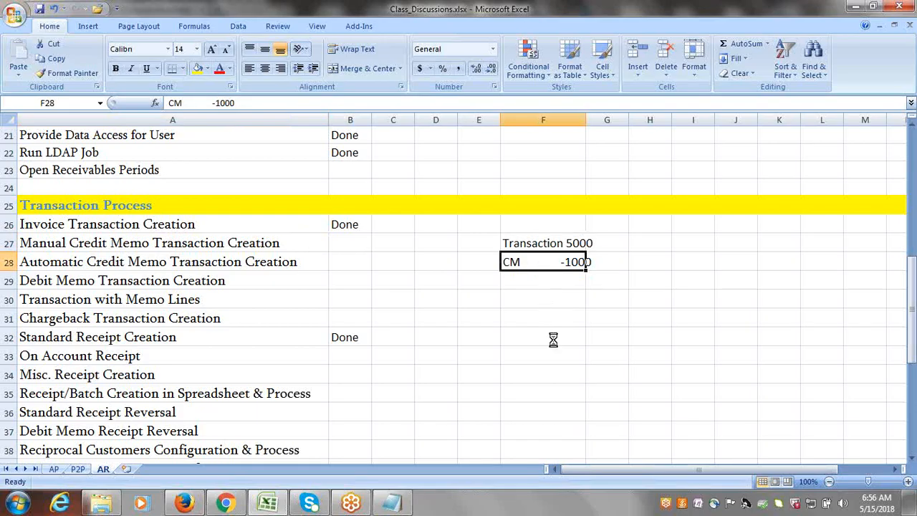
Step: Switch to Oracle Fusion in Firefox and open the Create Transaction task from the Billing work area
left_click(185, 505)
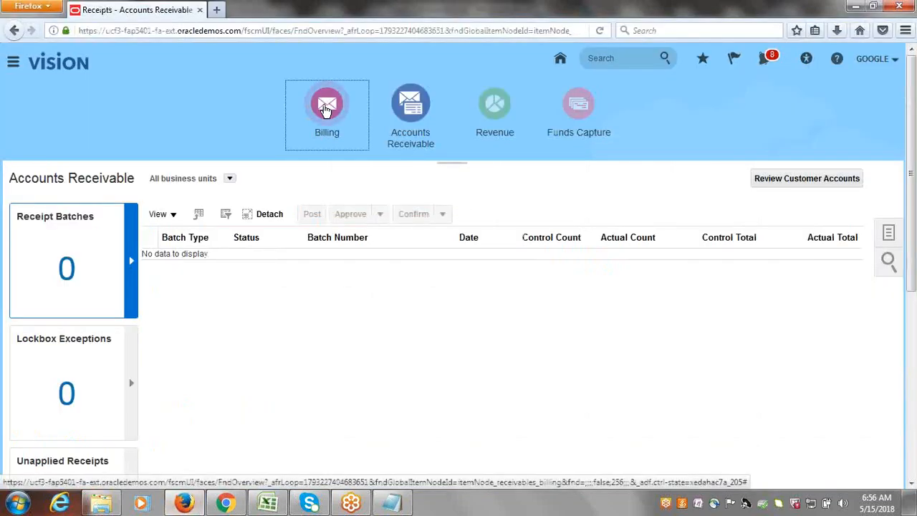
left_click(327, 132)
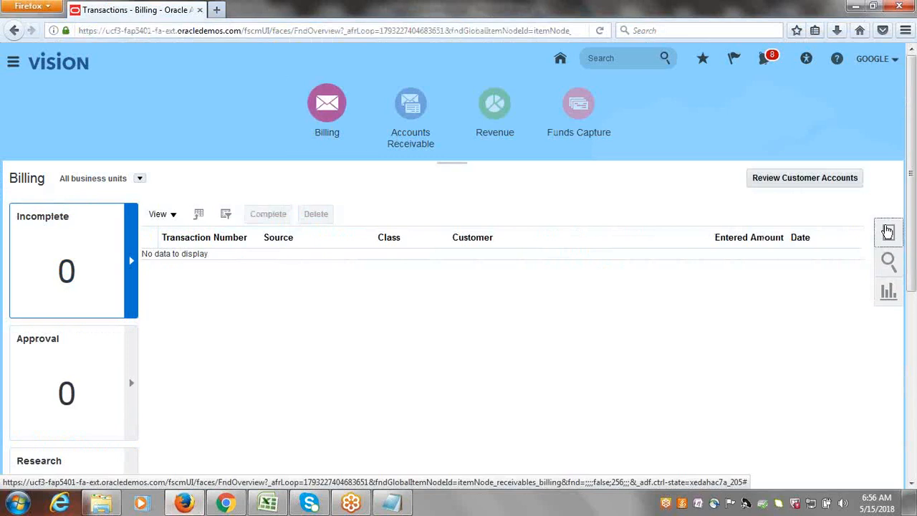
left_click(887, 232)
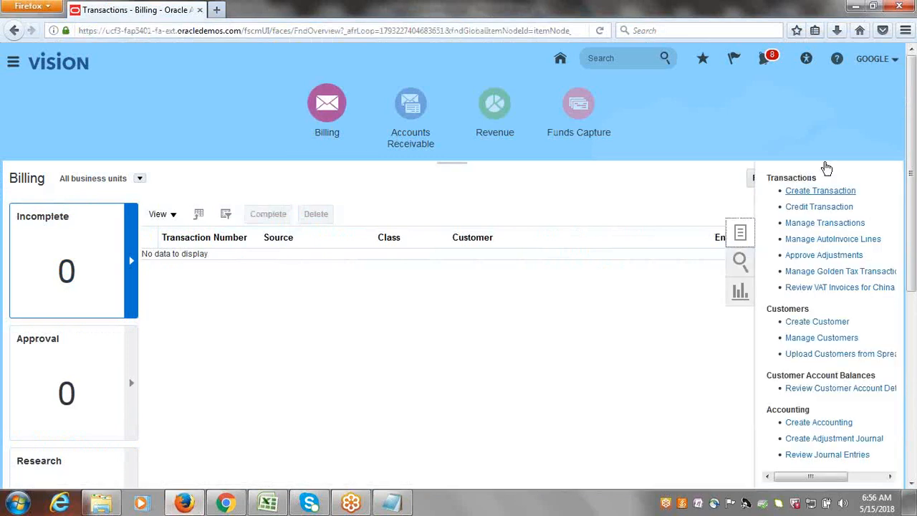
left_click(776, 190)
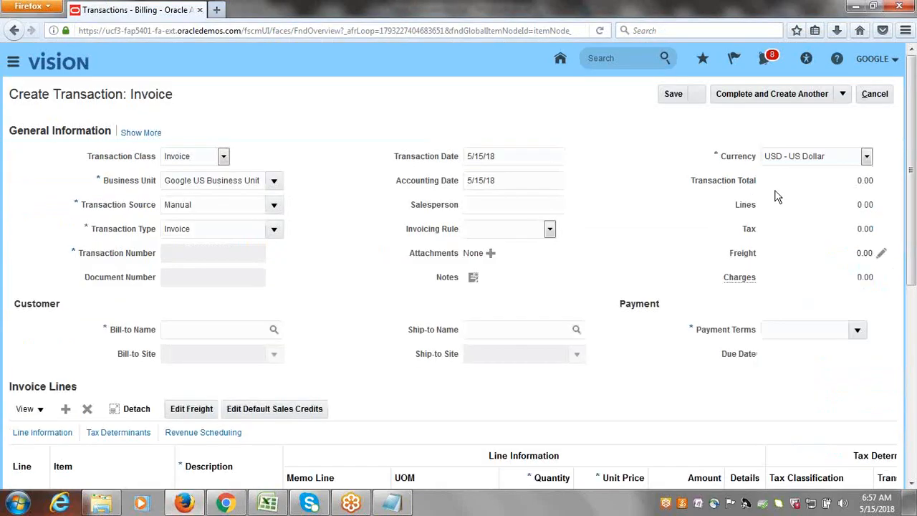
Step: Set the transaction source to Google Invoice and the bill-to customer to Google Customer-1
left_click(275, 205)
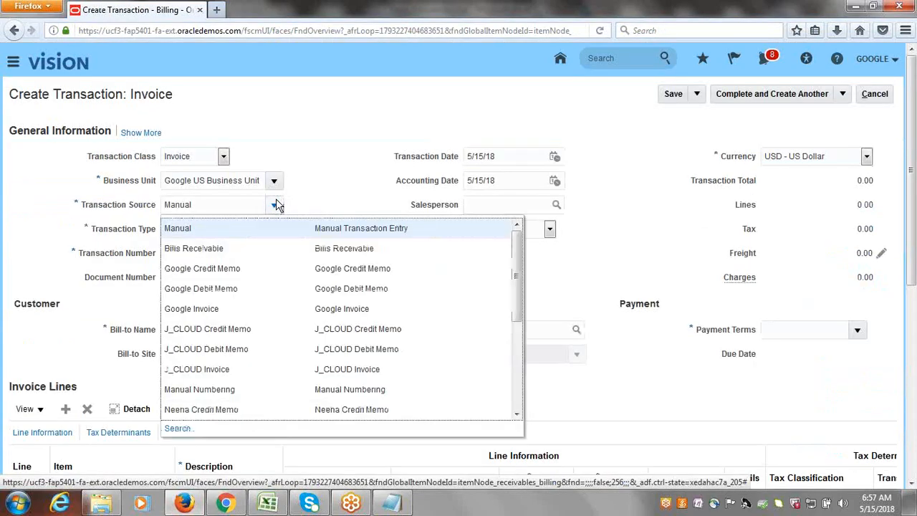
left_click(240, 313)
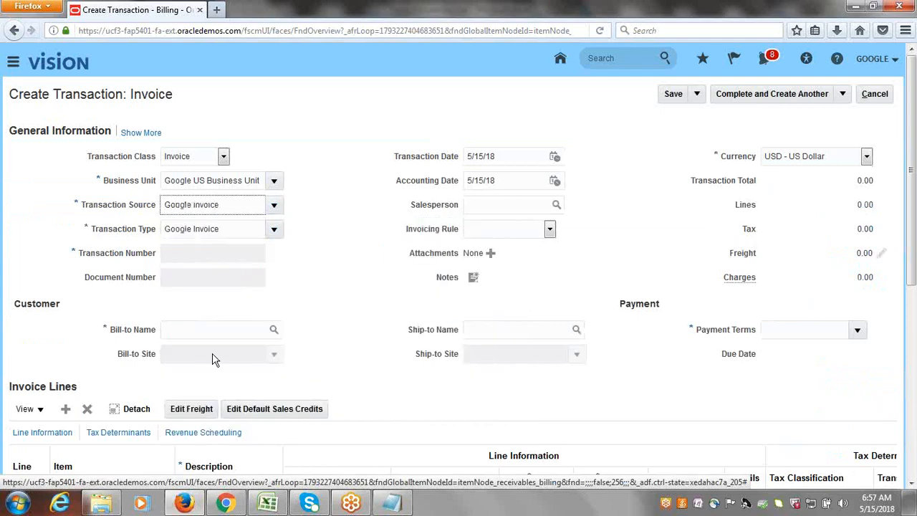
left_click(175, 330)
type("GOOGLE")
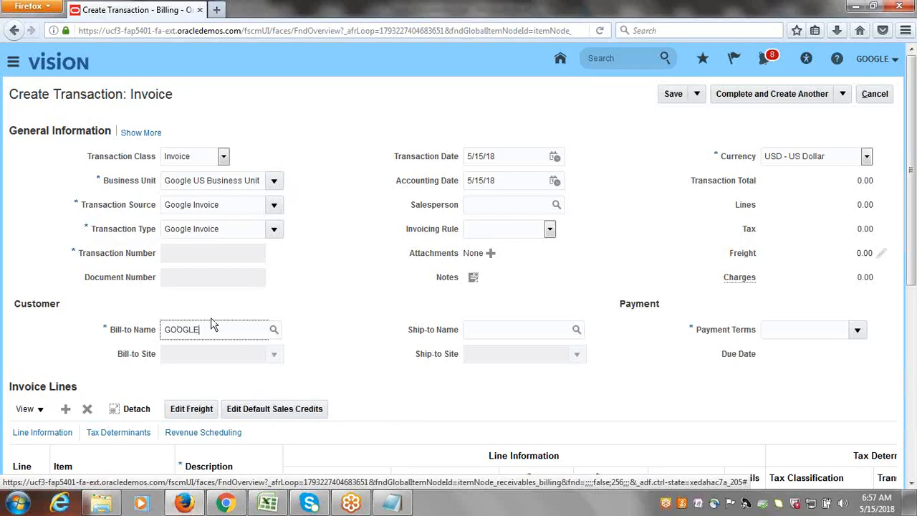
key("Tab")
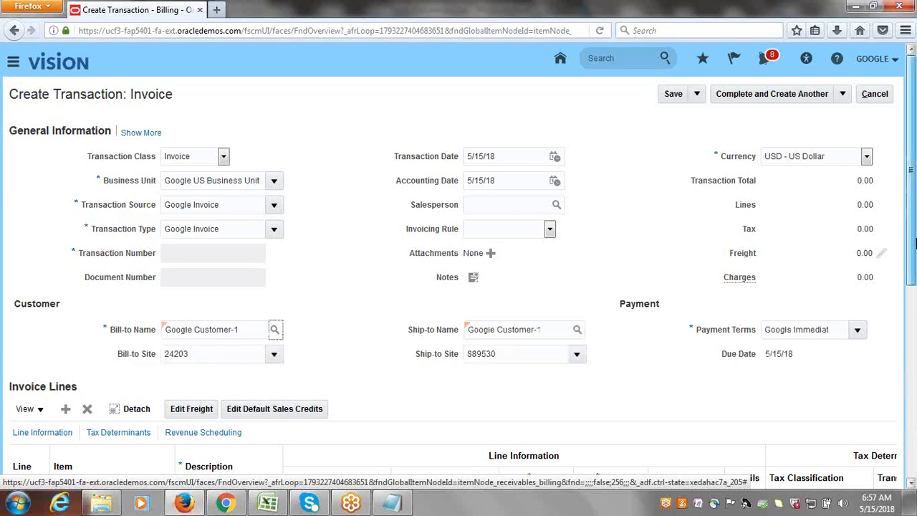
Step: Fill invoice line 1 with the description Google, quantity 1 and unit price 5,000
scroll(354, 403, "down", 2)
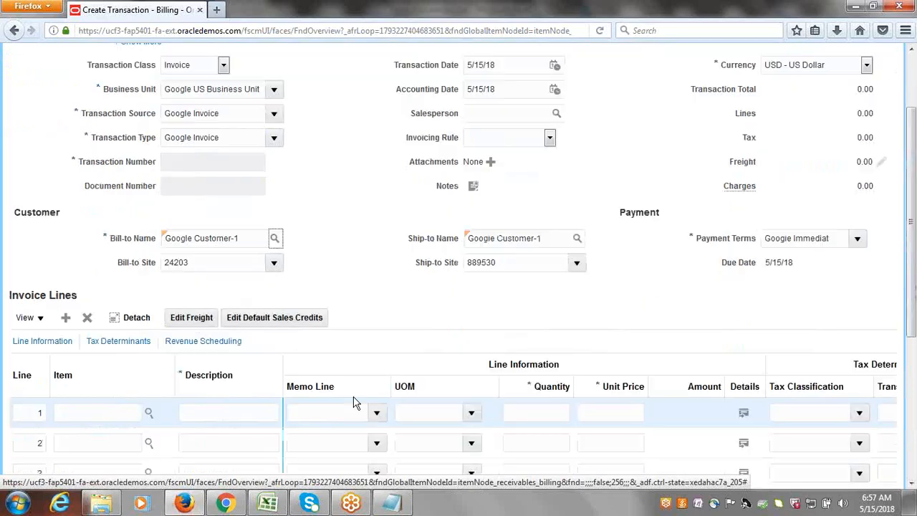
left_click(209, 413)
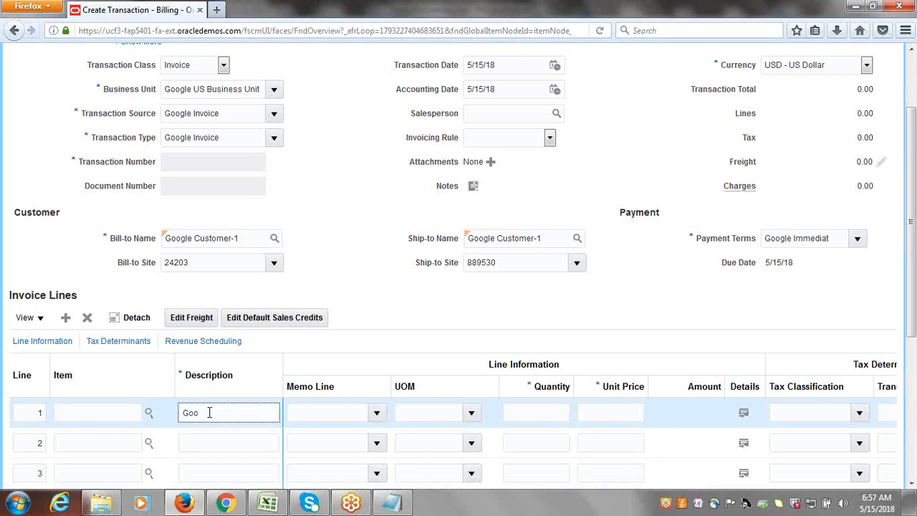
left_click(548, 413)
type("1")
key("Tab")
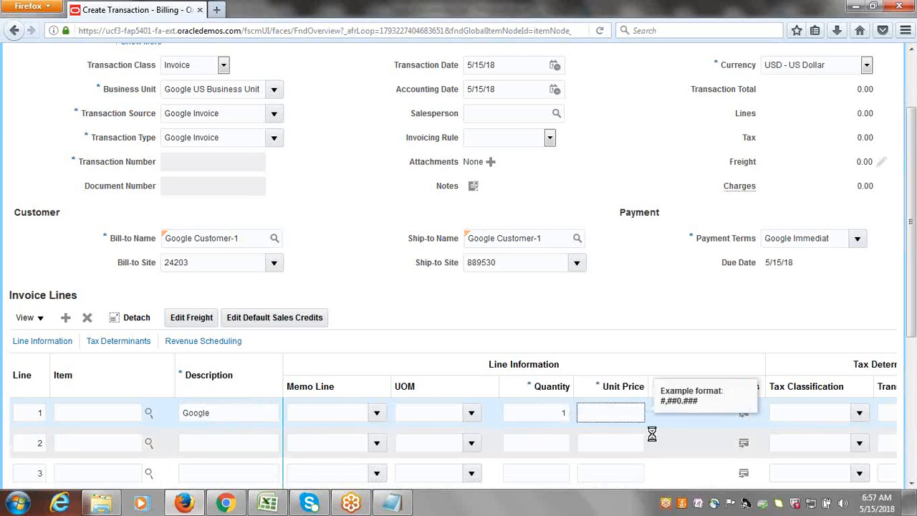
key("Tab")
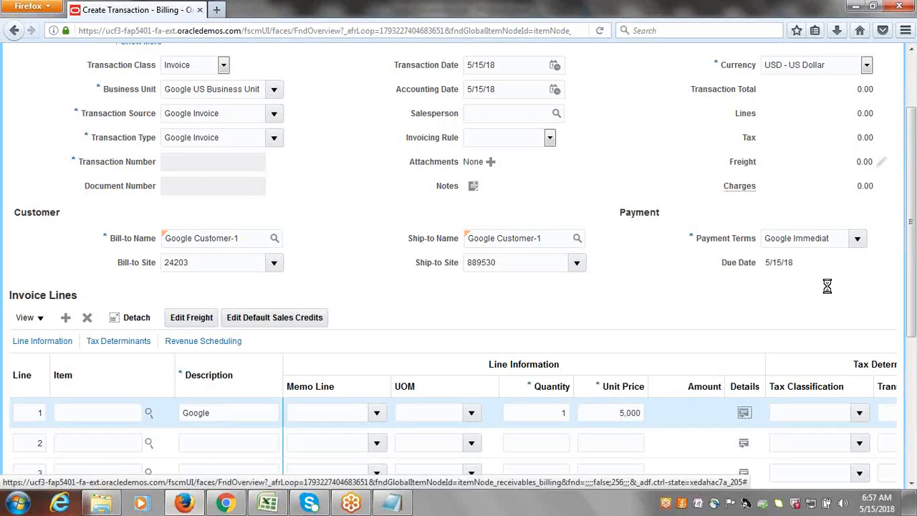
Step: Complete and close the invoice, and dismiss the completion message
left_click_drag(914, 319, 915, 239)
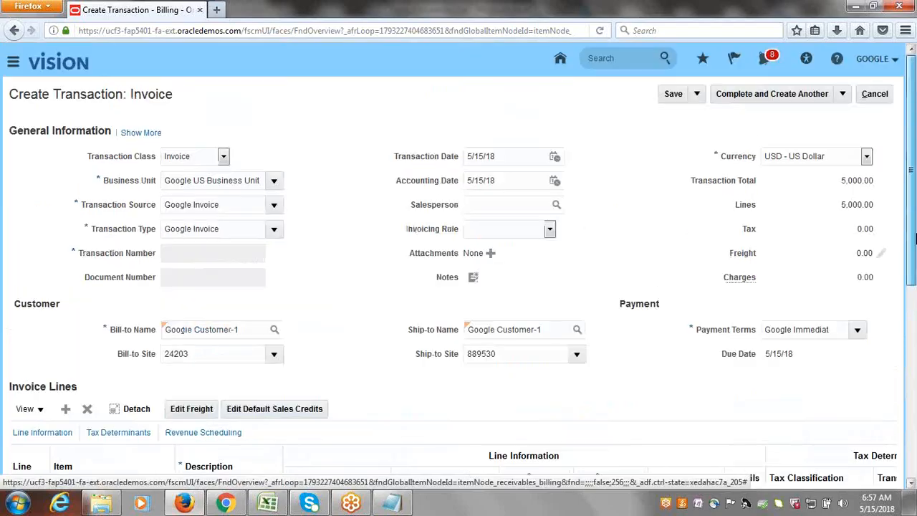
left_click(843, 94)
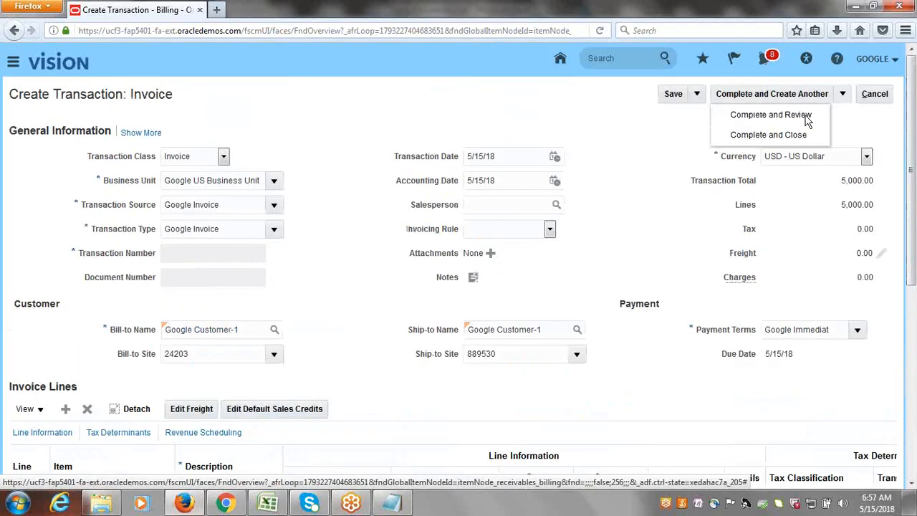
left_click(765, 134)
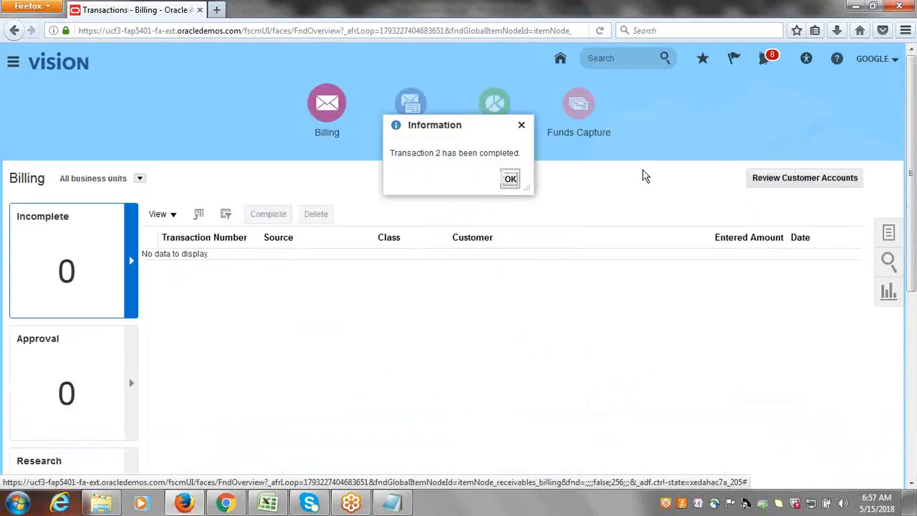
left_click(510, 180)
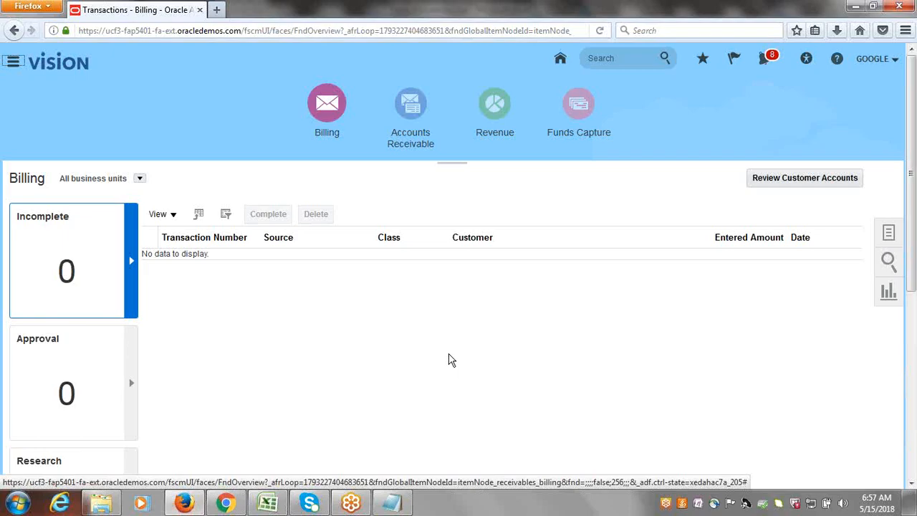
Step: Switch to the Class_Discussions.xlsx workbook in Excel and record transaction number 2 in cell G27 beside the transaction example
left_click(395, 505)
left_click(396, 505)
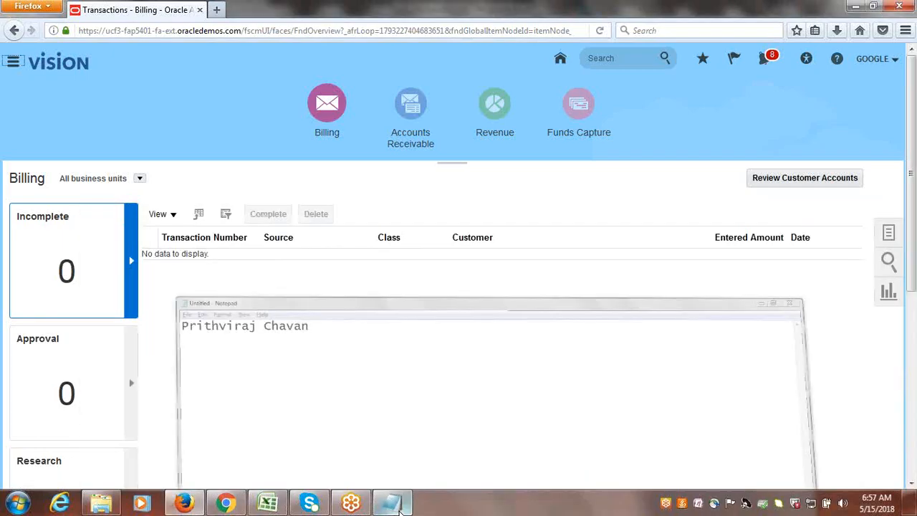
left_click(268, 503)
left_click(609, 259)
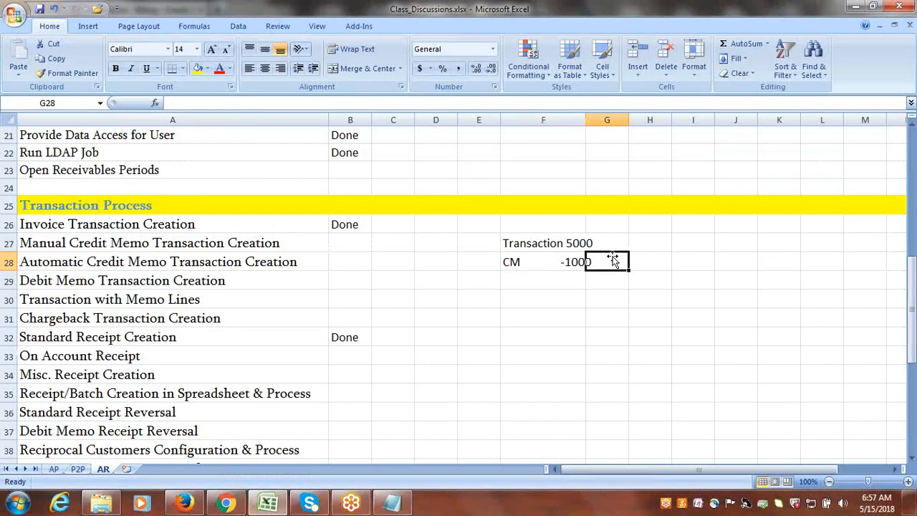
left_click(608, 243)
type("2")
key("Return")
left_click(535, 263)
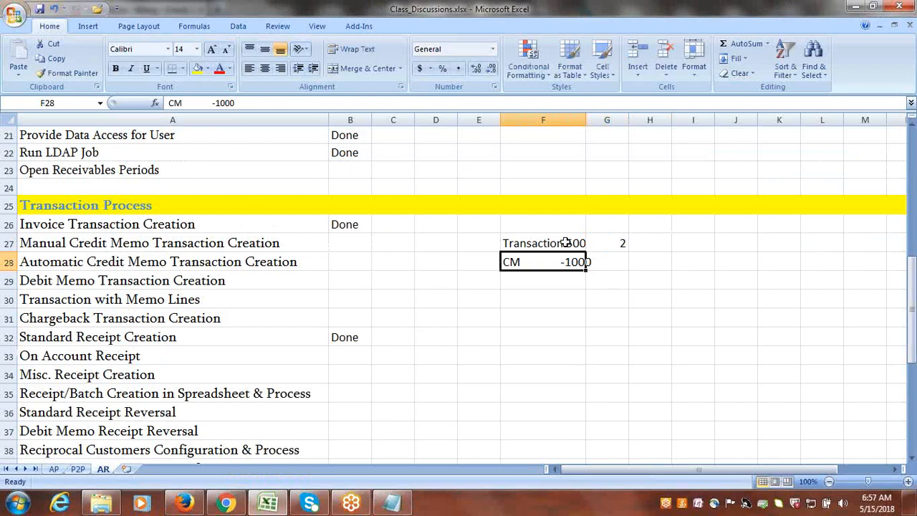
Step: Switch to Oracle Receivables Billing in Firefox and start creating a new transaction
left_click(185, 504)
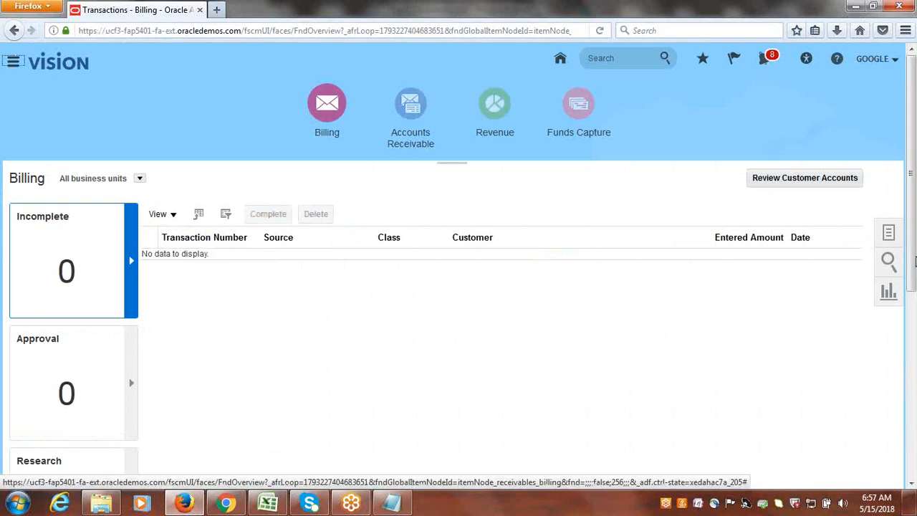
left_click(889, 232)
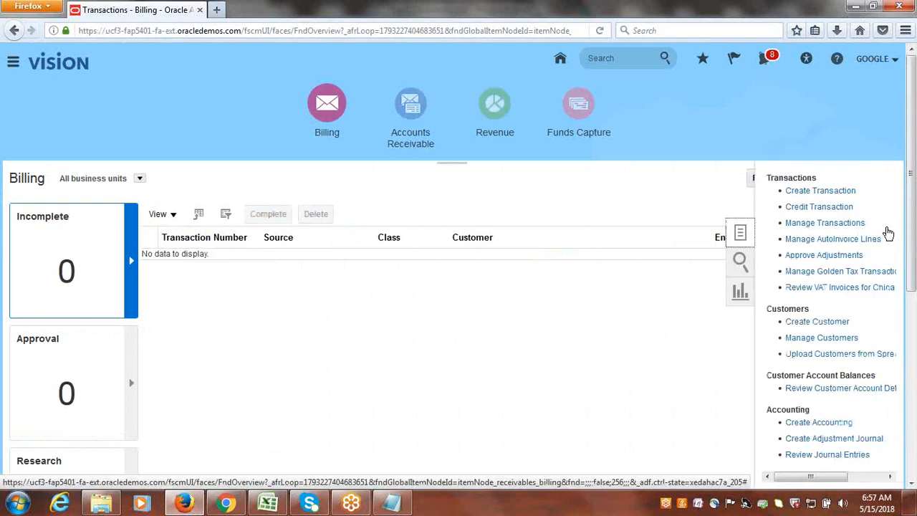
left_click(816, 191)
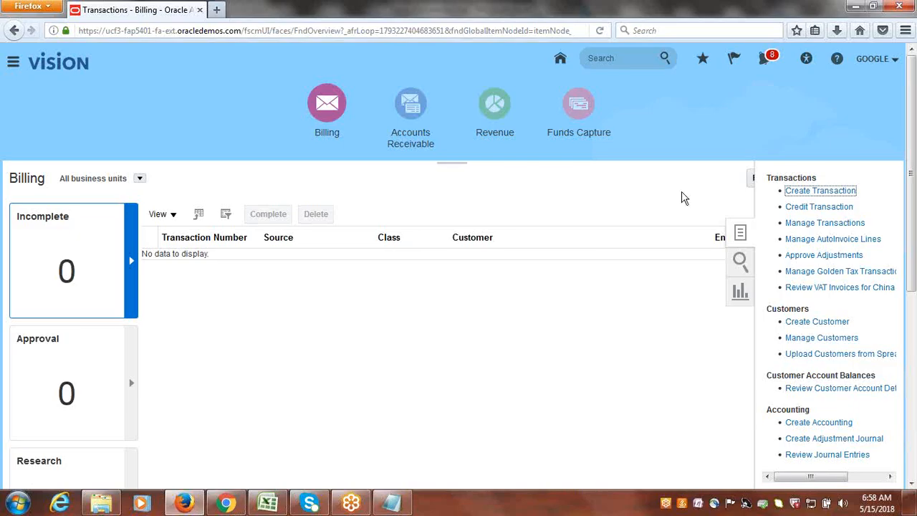
Step: Switch to the Class_Discussions.xlsx workbook in Excel, enter Apply CM on Transaction in cell F29 and save the workbook
left_click(269, 504)
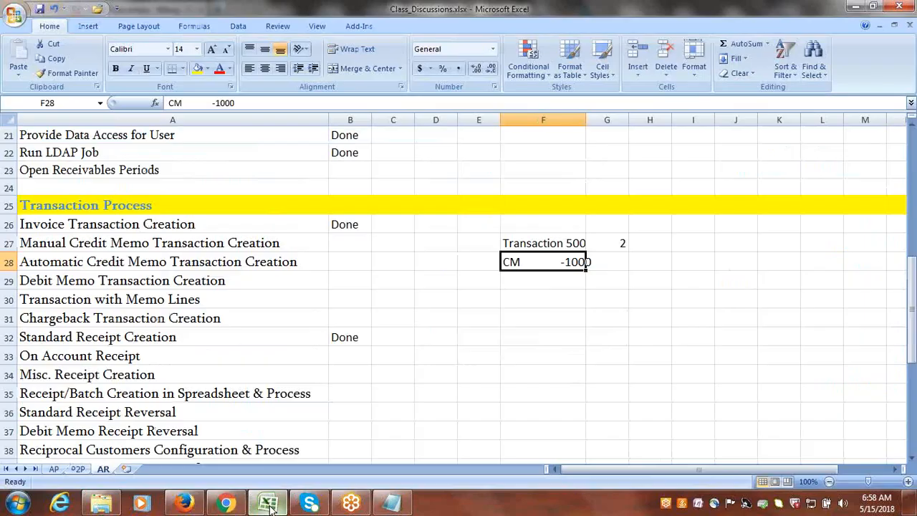
left_click(515, 282)
type("Apply C")
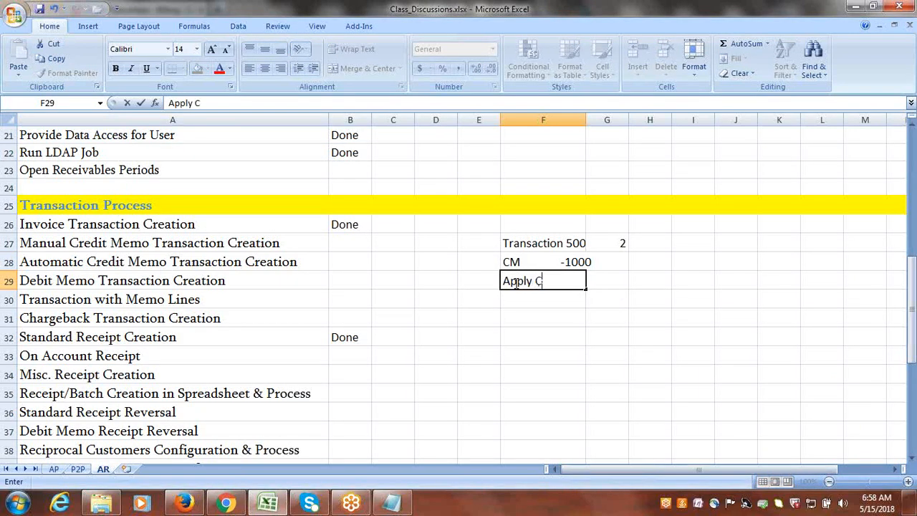
type("M on Transac")
type("tion")
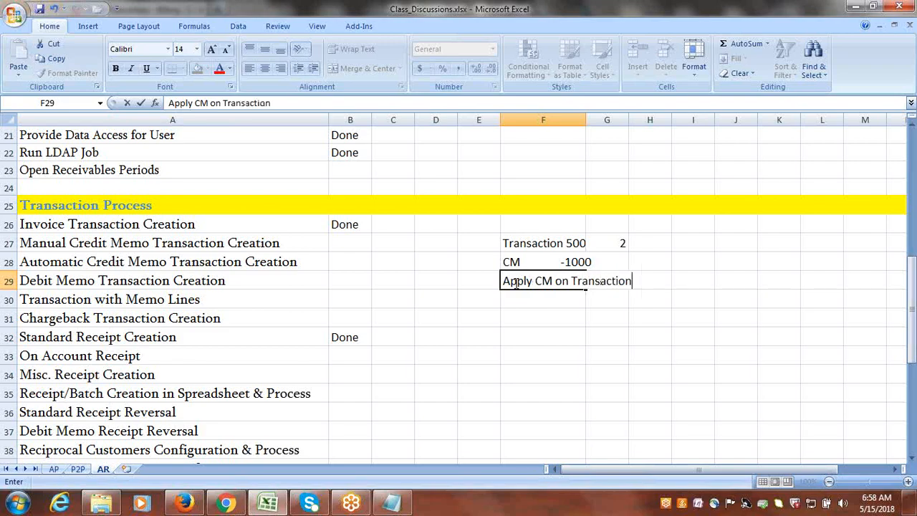
key("Tab")
left_click(504, 243)
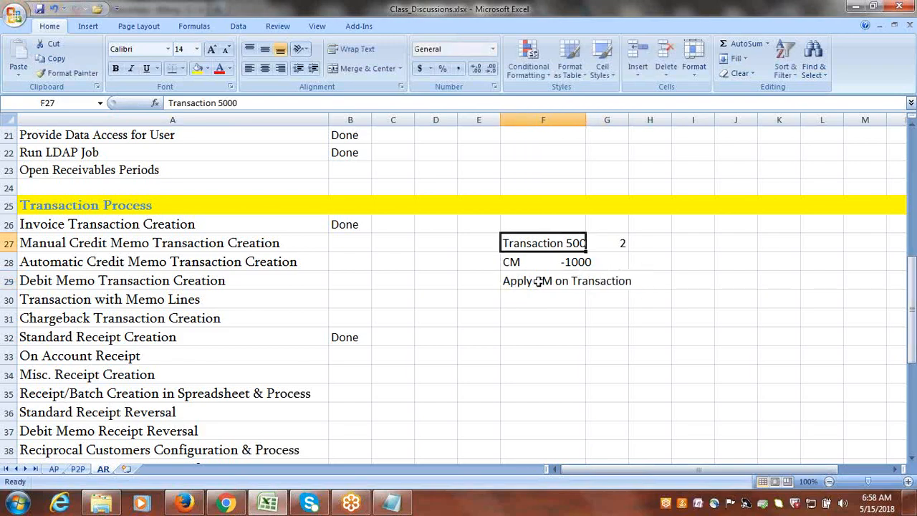
left_click(518, 260)
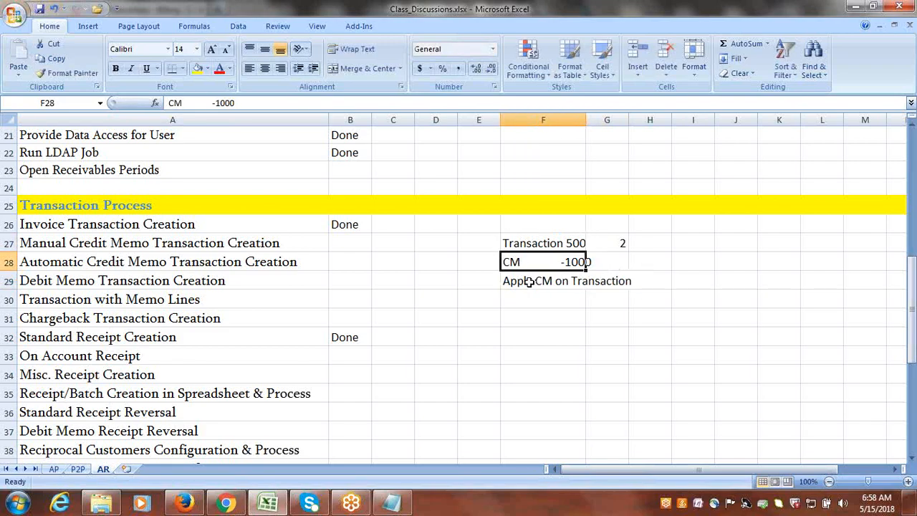
left_click(530, 283)
key("ctrl+s")
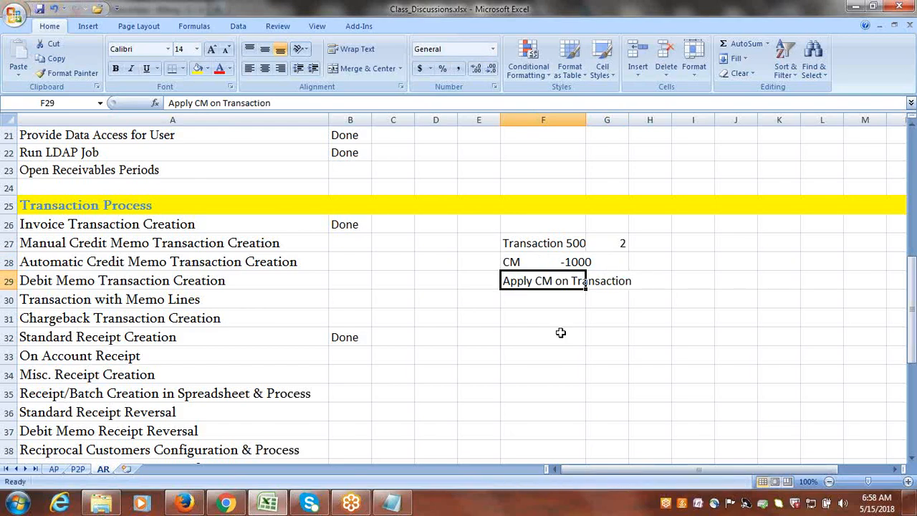
Step: Return to the new transaction in Firefox and set its class to Credit memo and its source to Google Credit Memo
key("alt+Tab")
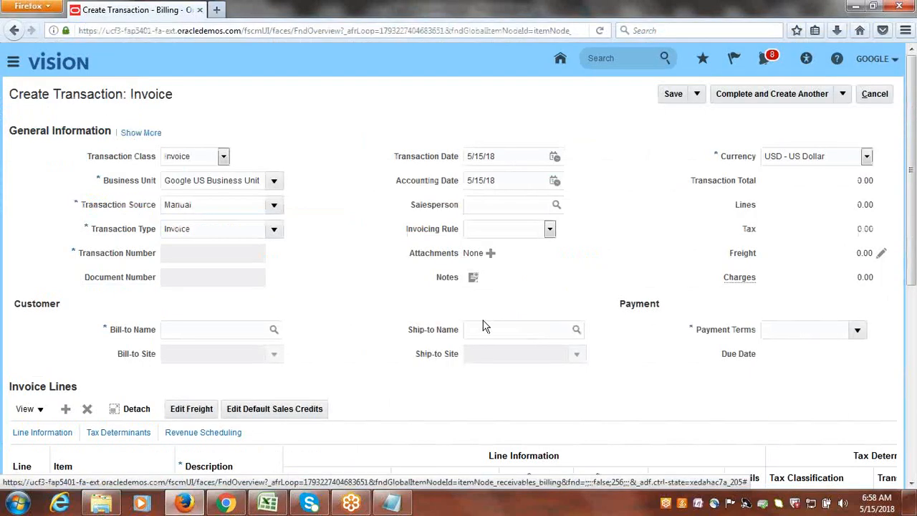
left_click(225, 156)
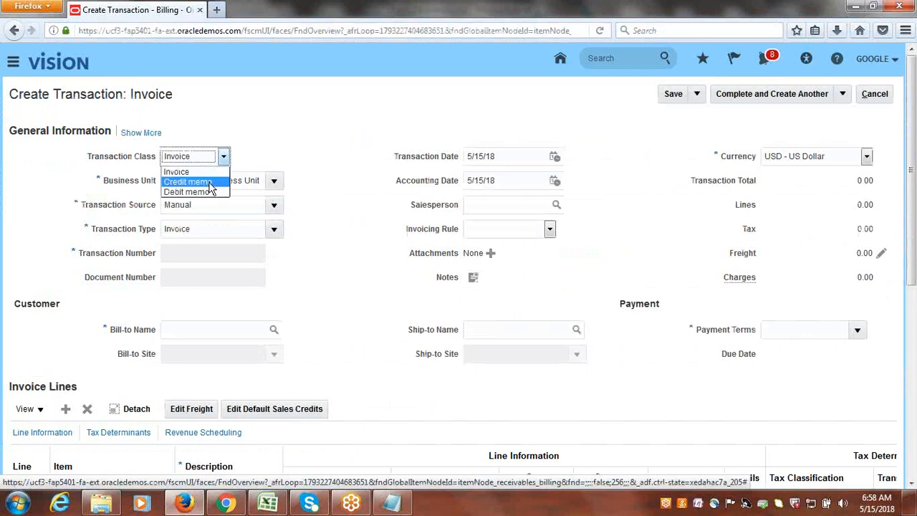
left_click(208, 181)
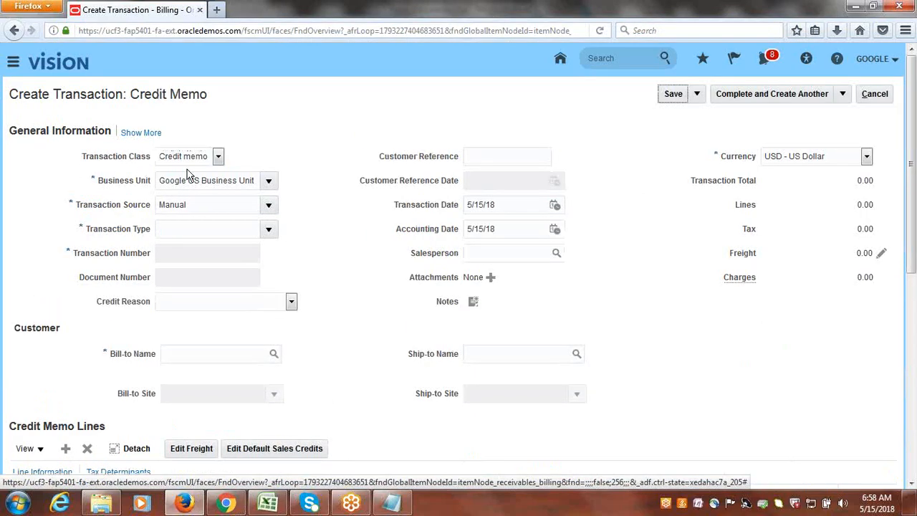
left_click(269, 209)
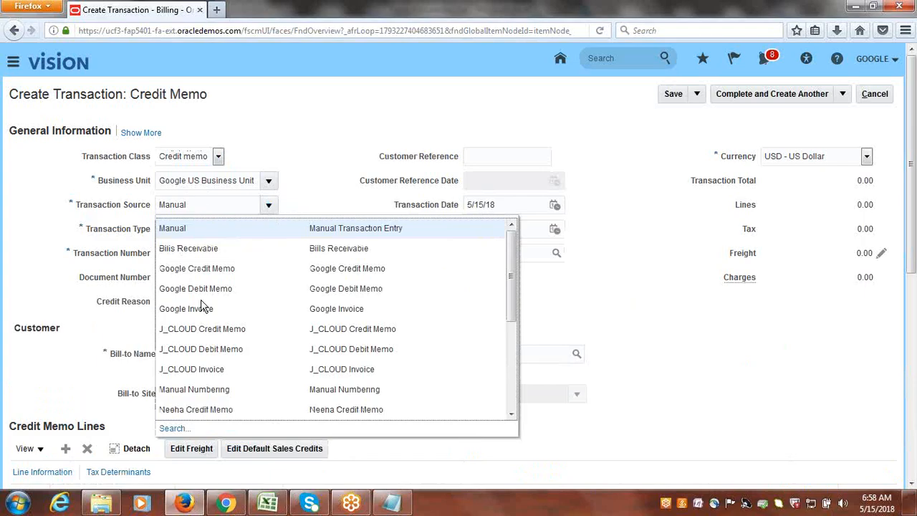
left_click(206, 270)
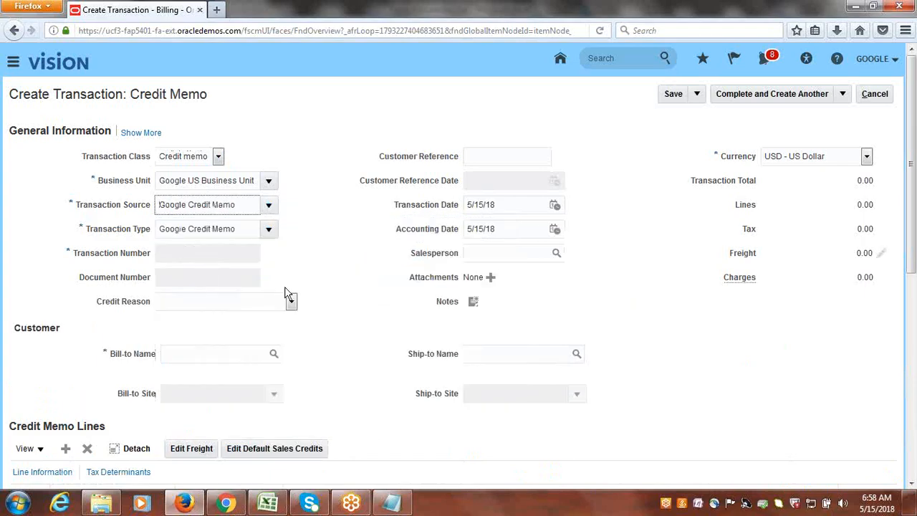
Step: Set the credit memo's bill-to customer to Google Customer-1
left_click(195, 353)
type("google")
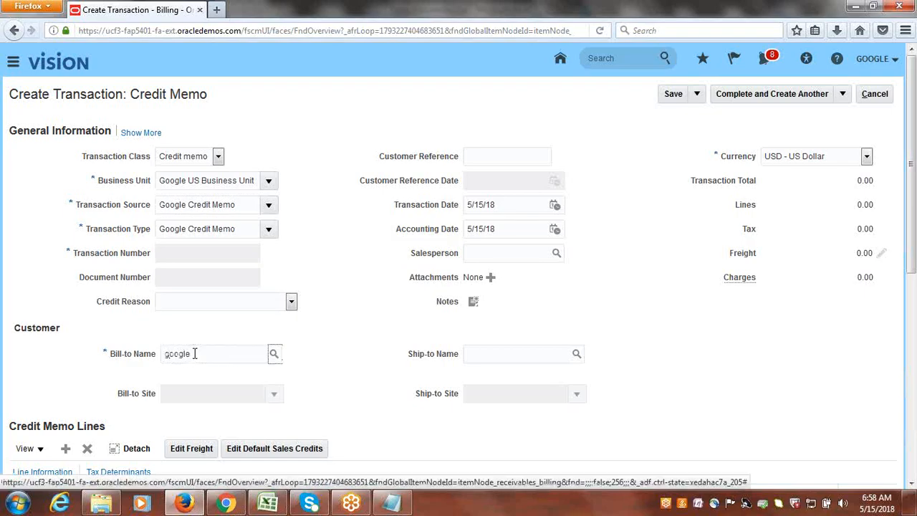
key("Tab")
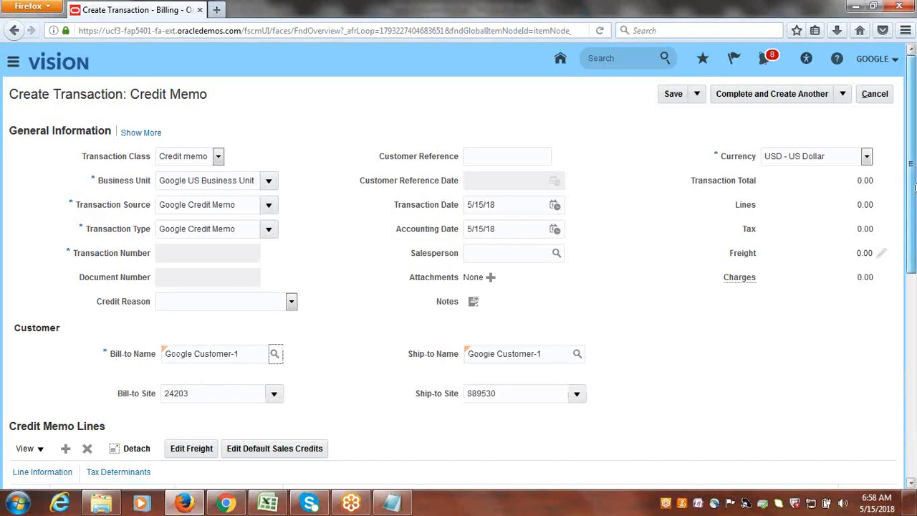
Step: Fill credit memo line 1 with the description Correction, quantity 1 and unit price -1000
scroll(912, 268, "down", 3)
scroll(912, 265, "down", 1)
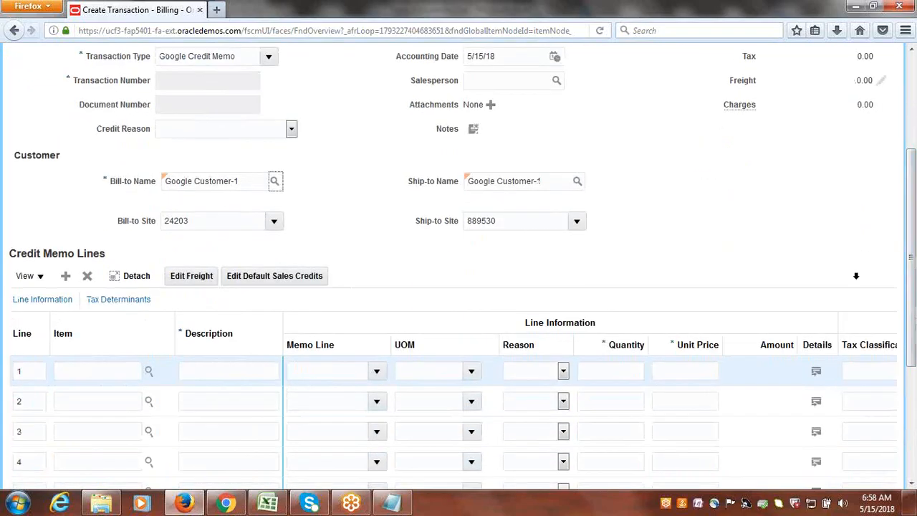
left_click(244, 372)
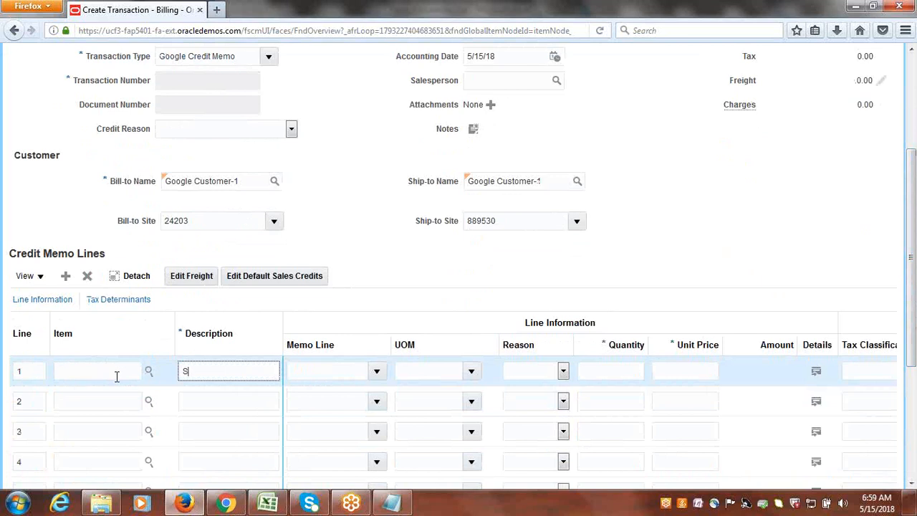
type("Cr")
key("BackSpace")
type("orrecti")
key("Tab")
key("Tab")
key("Tab")
key("Tab")
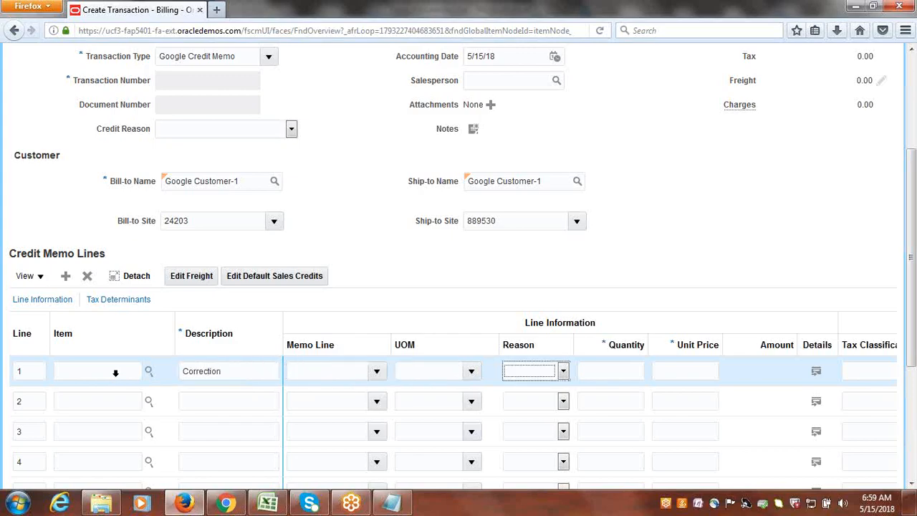
left_click(618, 366)
type("1")
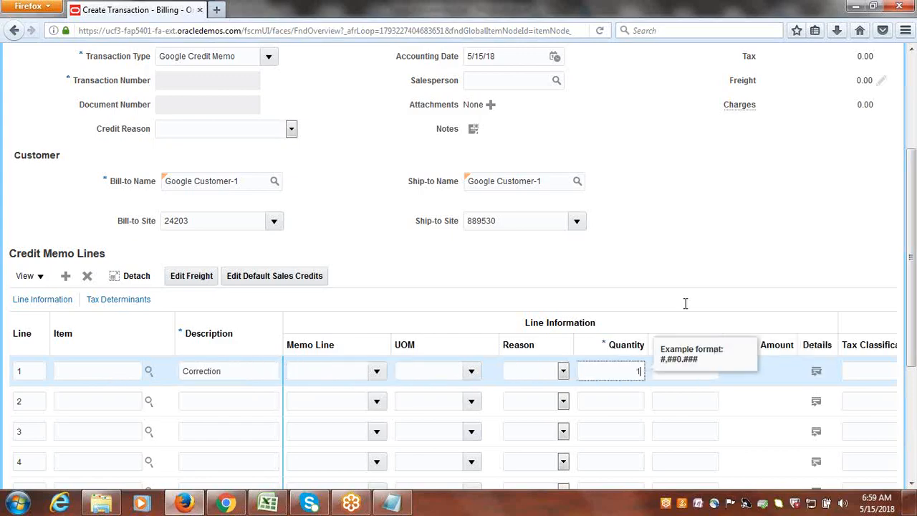
key("Tab")
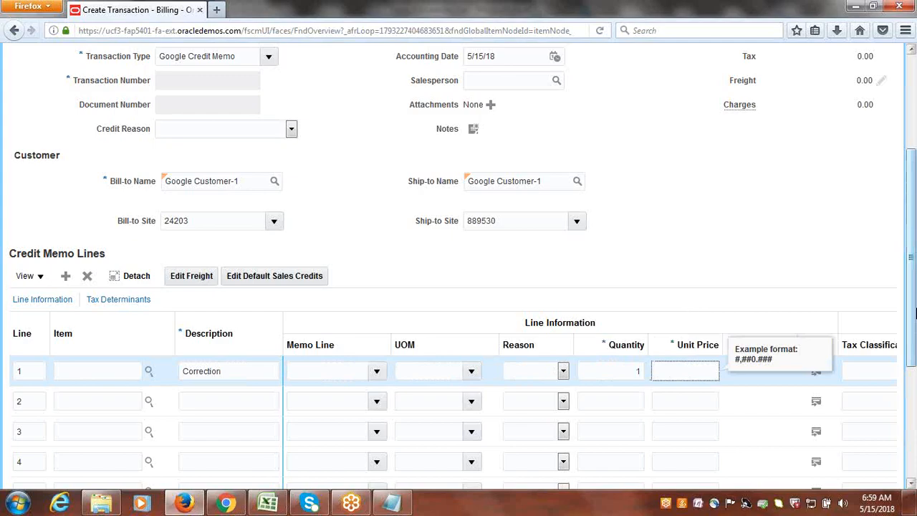
type("-1000")
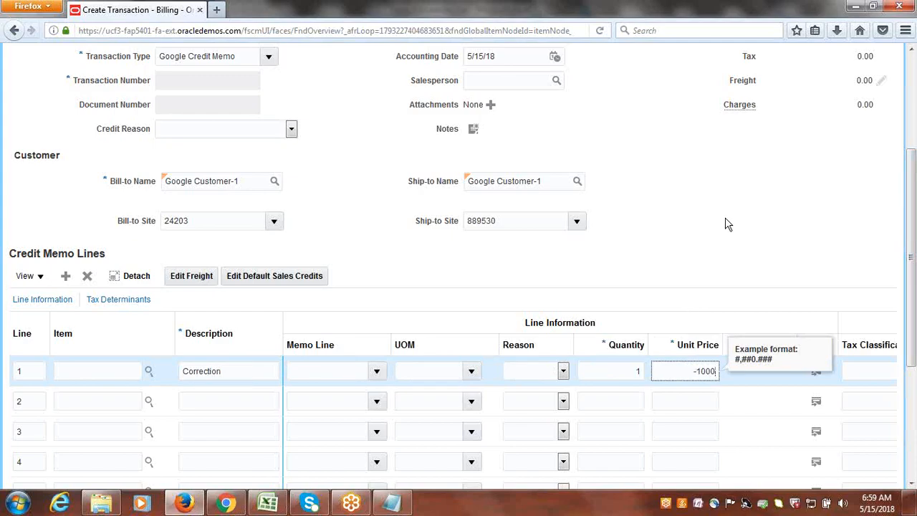
left_click(725, 218)
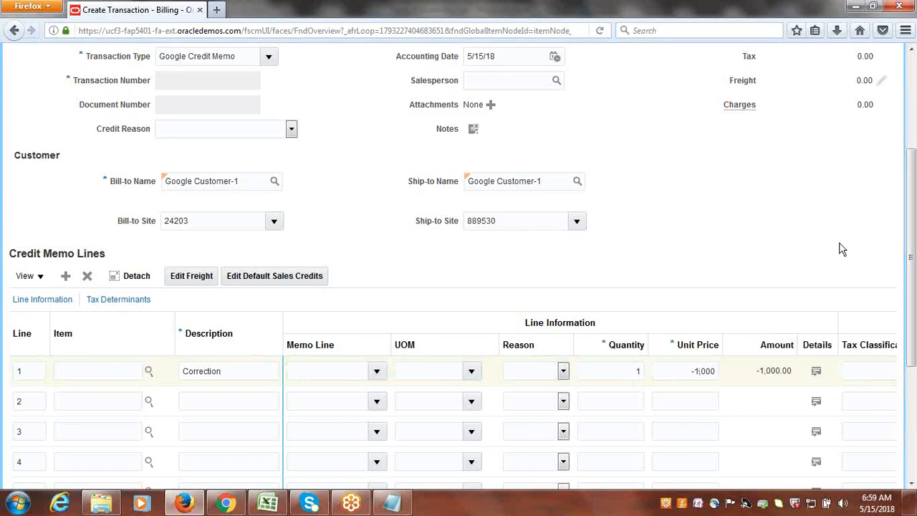
Step: Complete and close the credit memo, and dismiss the completion message
left_click_drag(912, 299, 904, 198)
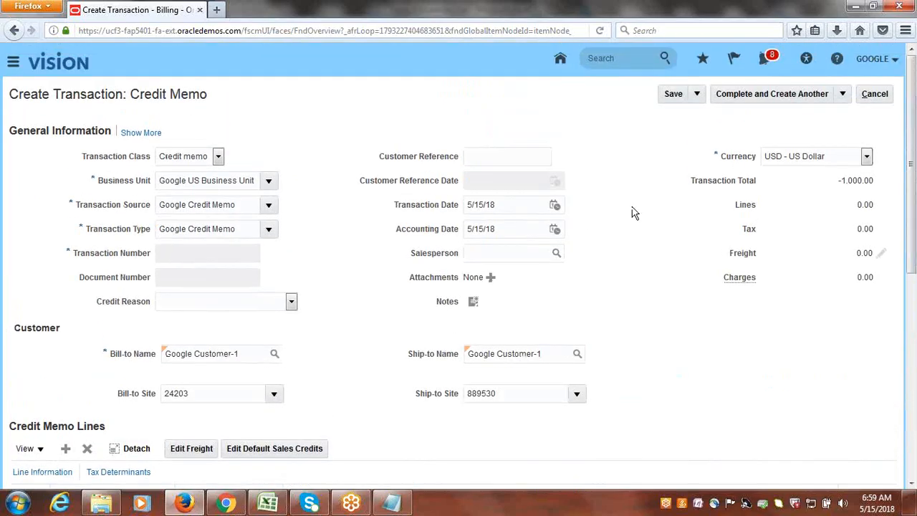
left_click(843, 97)
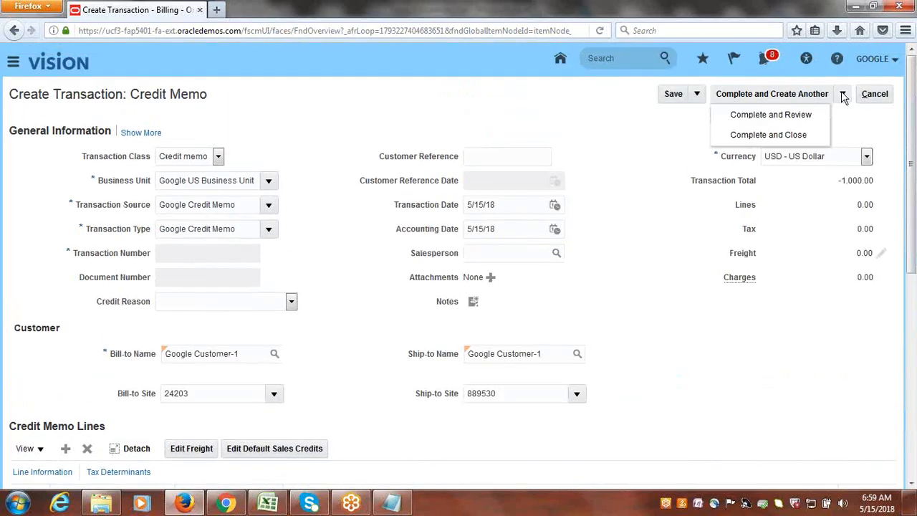
left_click(764, 134)
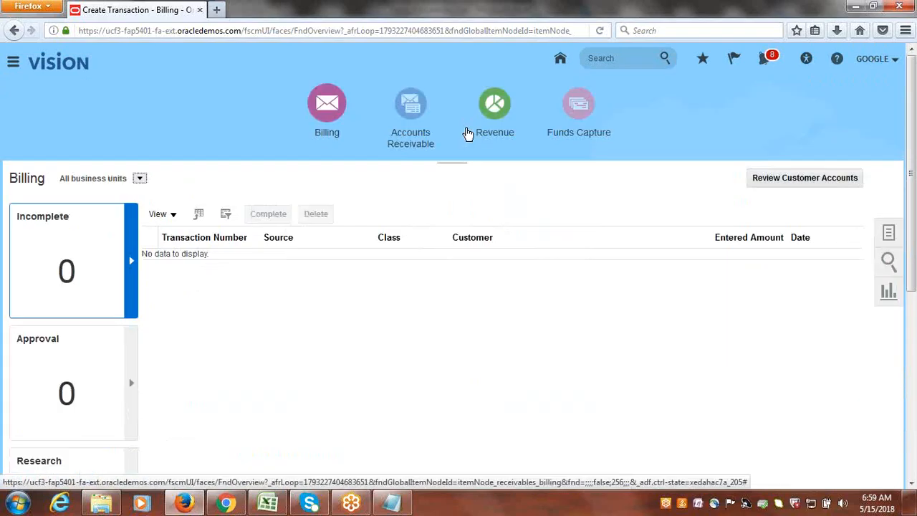
left_click(510, 179)
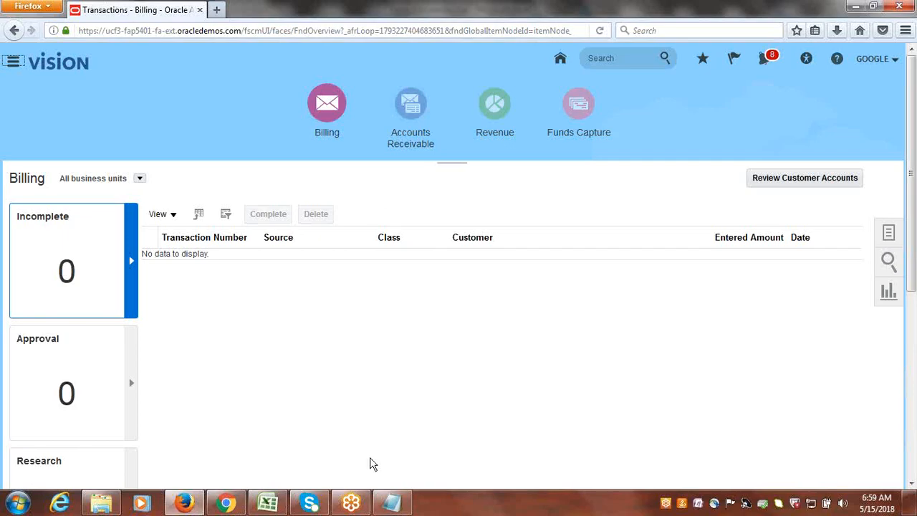
Step: Go to the Accounts Receivable work area and open Manage Credit Memo Applications
left_click(406, 133)
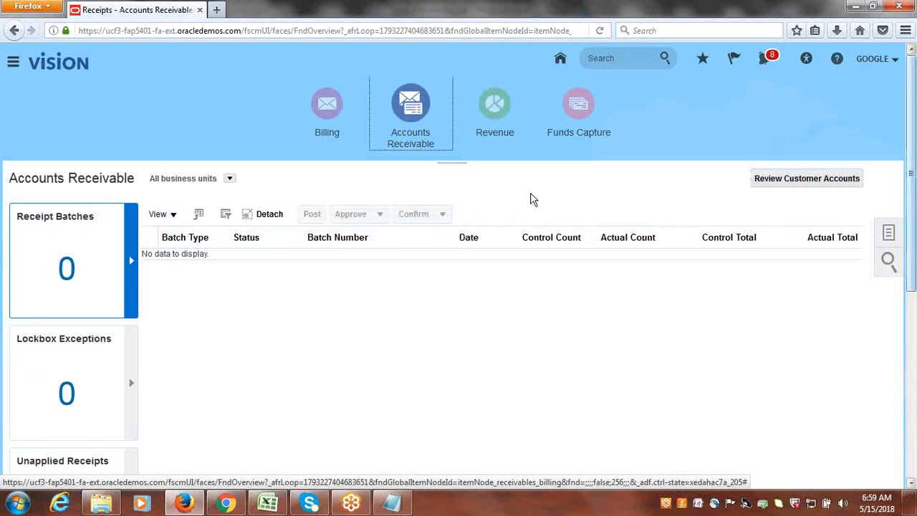
left_click(889, 234)
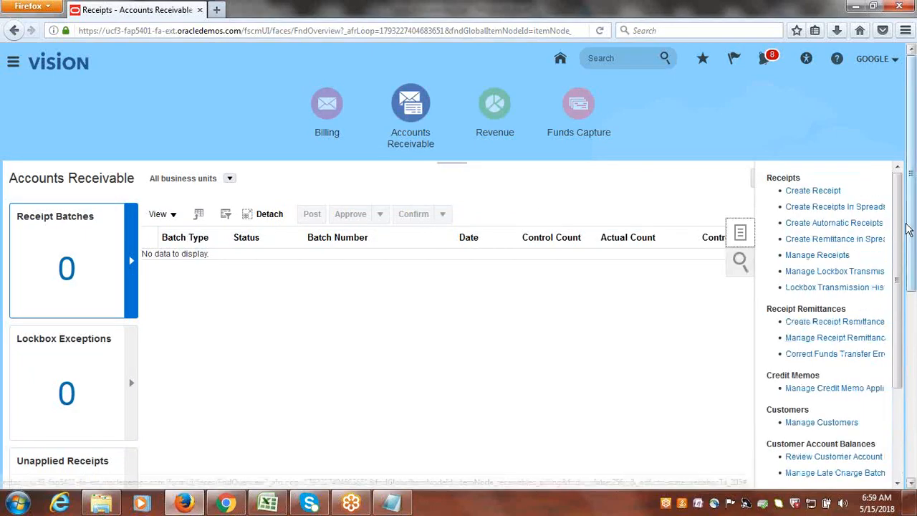
scroll(901, 219, "down", 3)
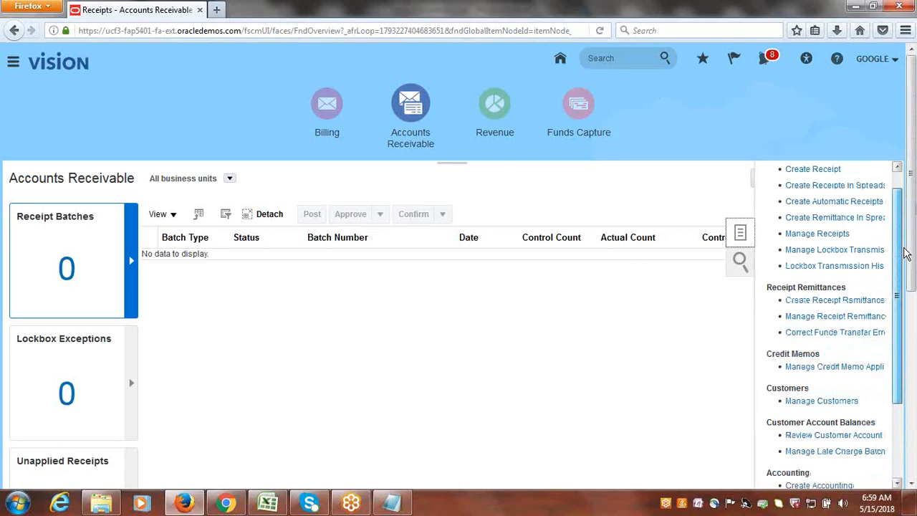
left_click_drag(913, 295, 916, 351)
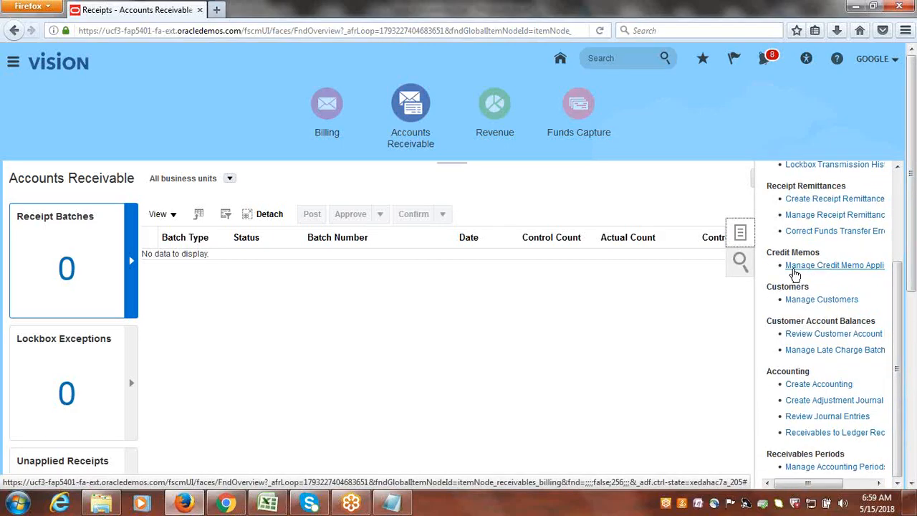
left_click(813, 270)
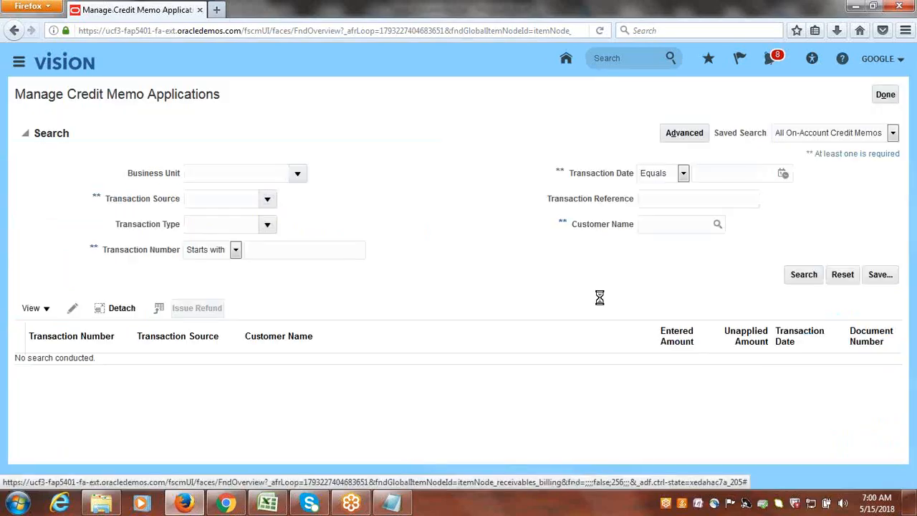
Step: Search the on-account credit memos for transaction numbers starting with 2
left_click(239, 248)
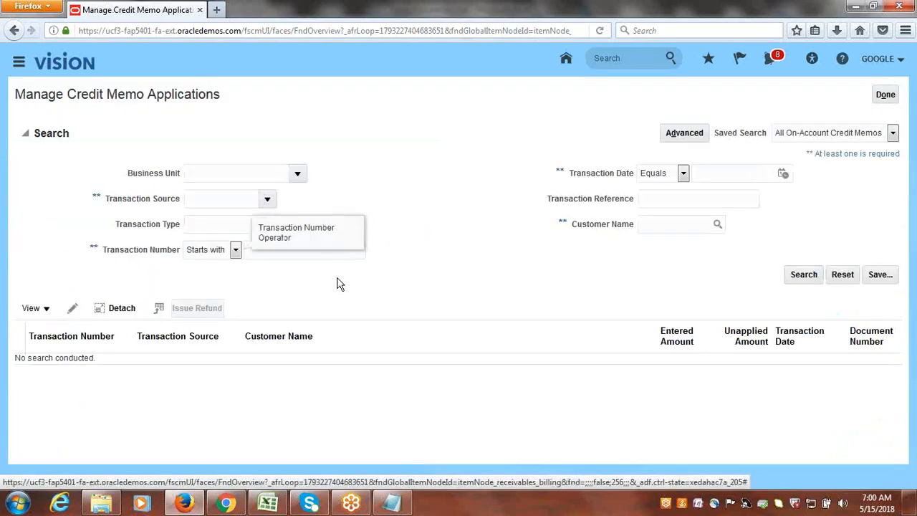
left_click(312, 249)
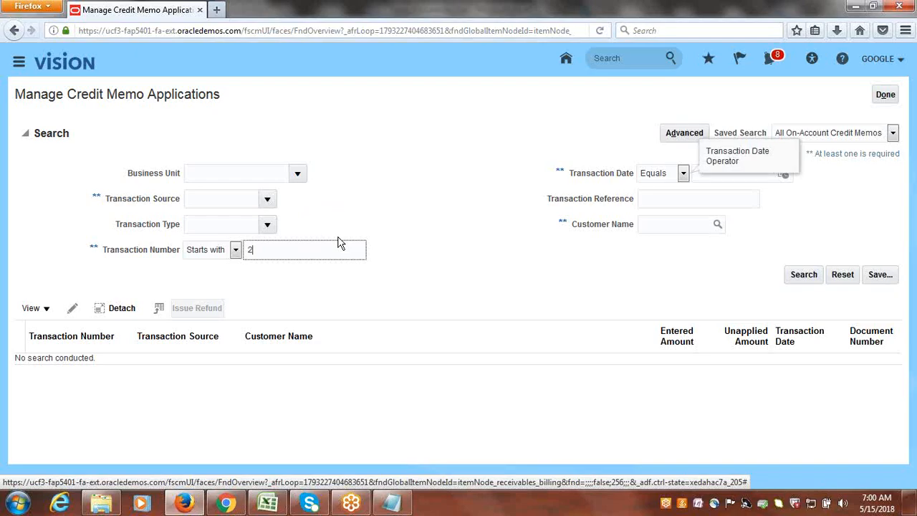
left_click(800, 275)
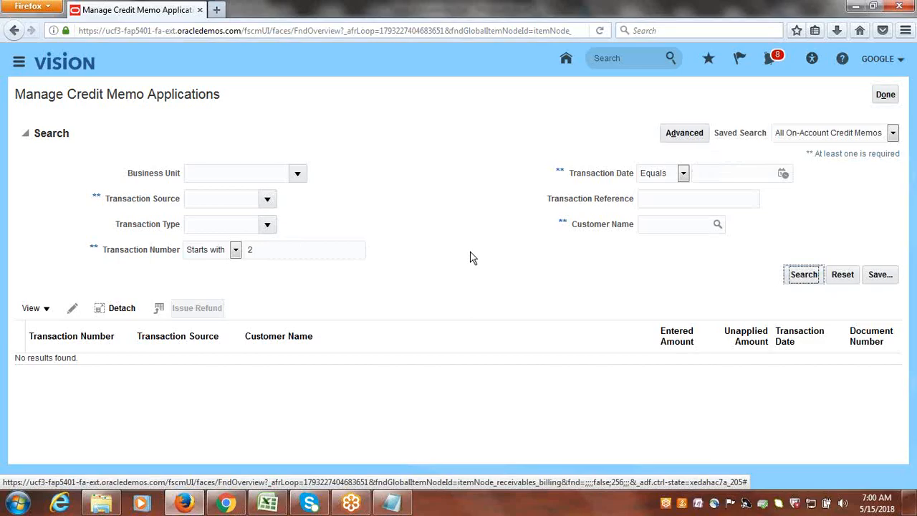
Step: Search the on-account credit memos for transaction numbers starting with 1 and open the Google Customer-1 credit memo
double_click(272, 249)
type("1")
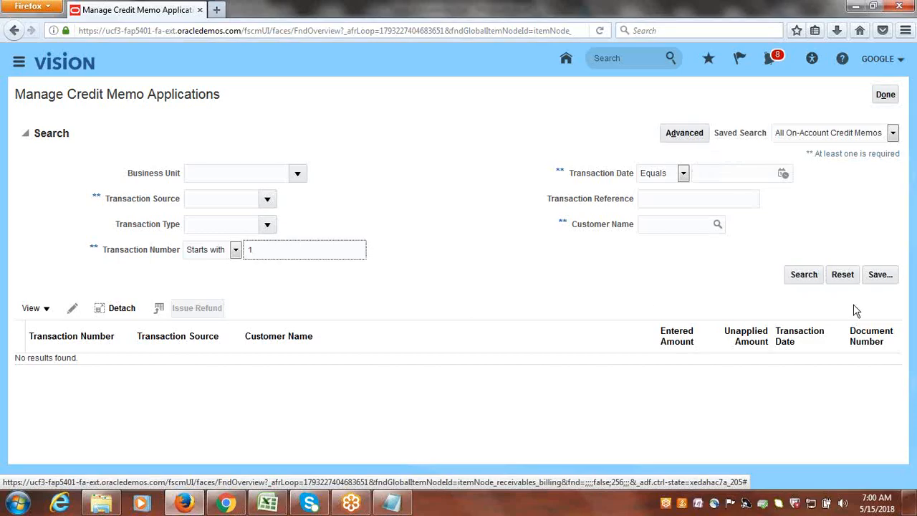
left_click(804, 276)
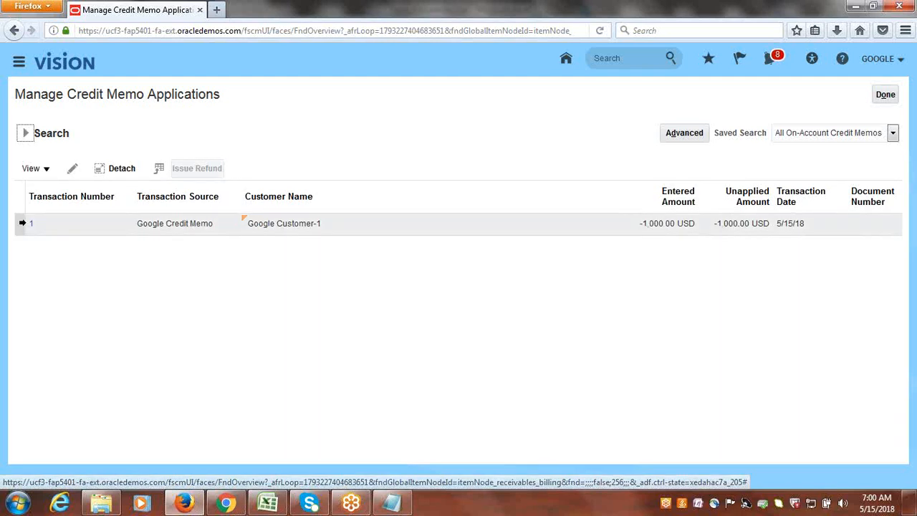
left_click(31, 223)
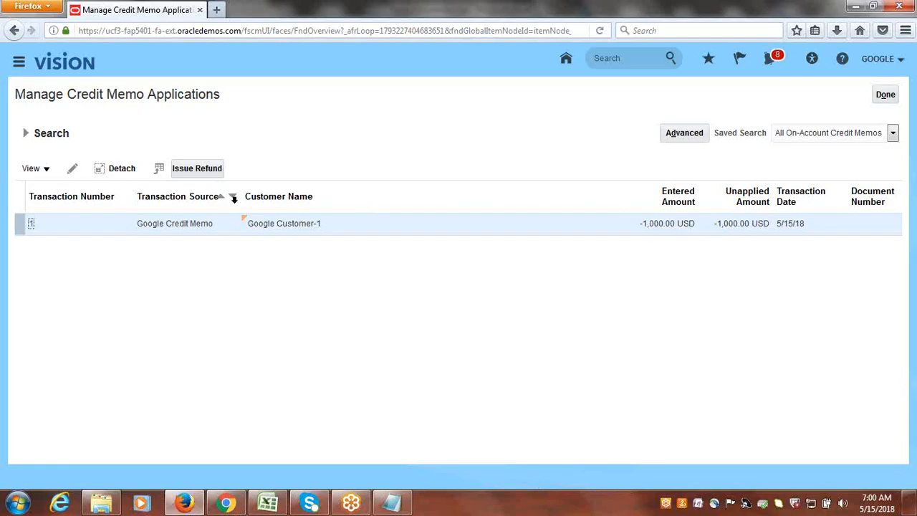
Step: Try to issue a refund for credit memo 1, and leave the credit memo applications page
left_click(46, 169)
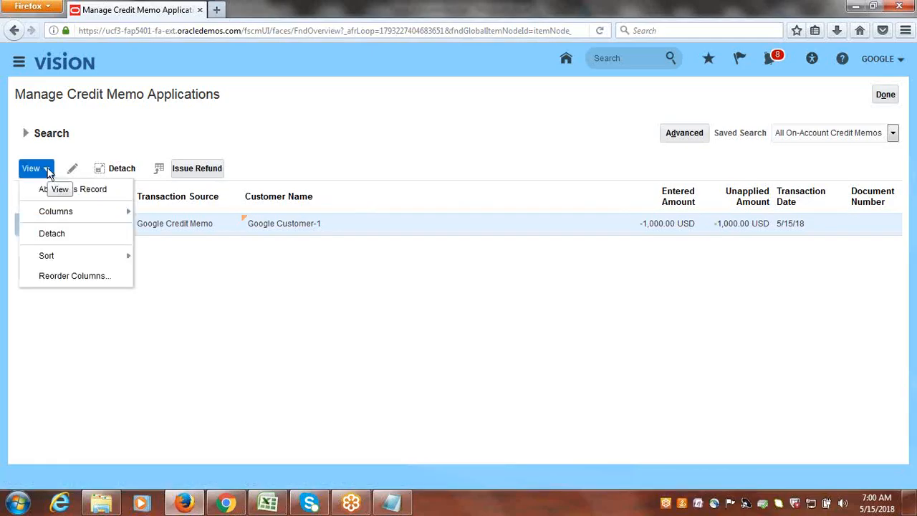
left_click(371, 143)
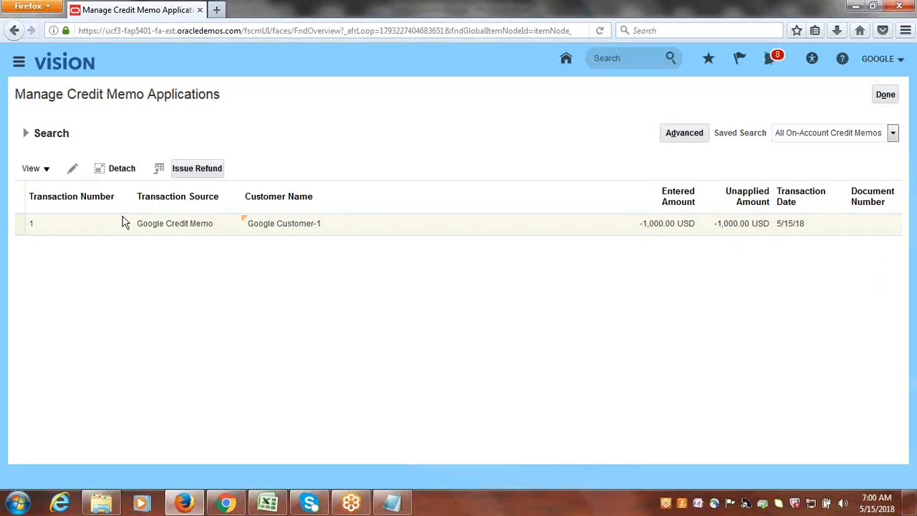
left_click(24, 136)
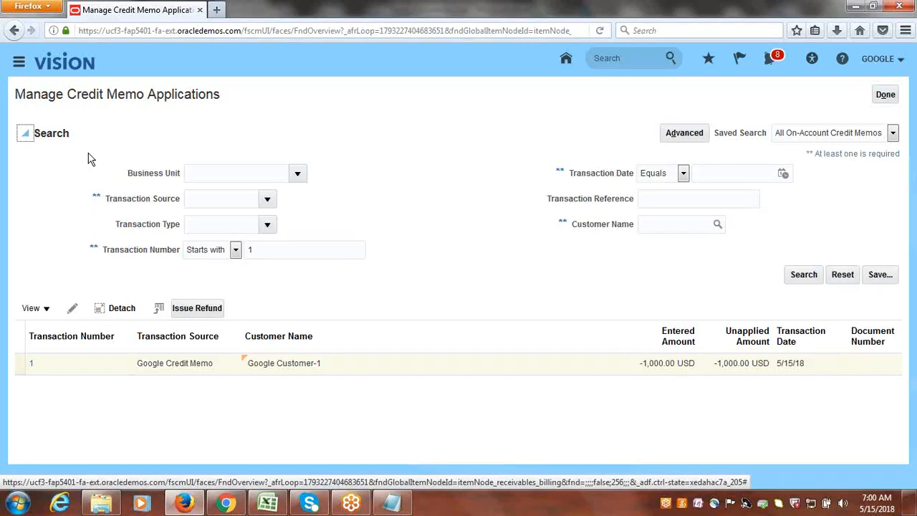
left_click(204, 312)
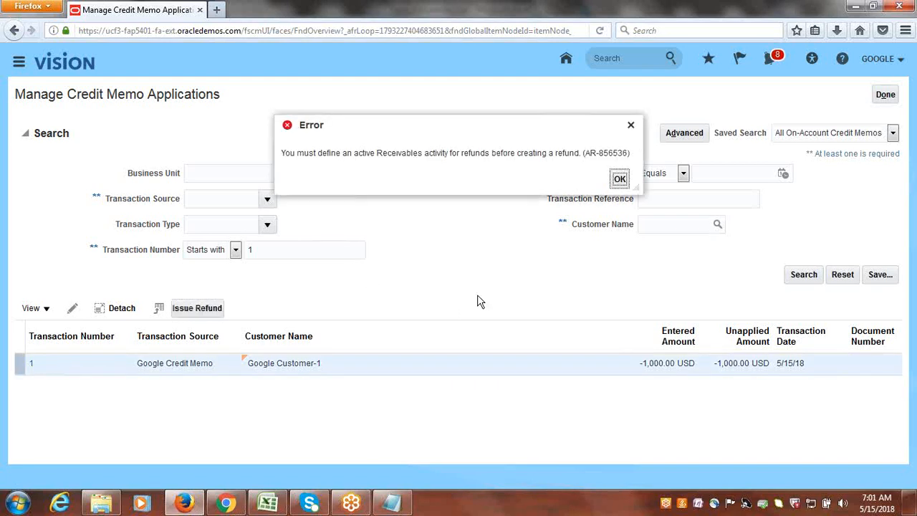
left_click(620, 179)
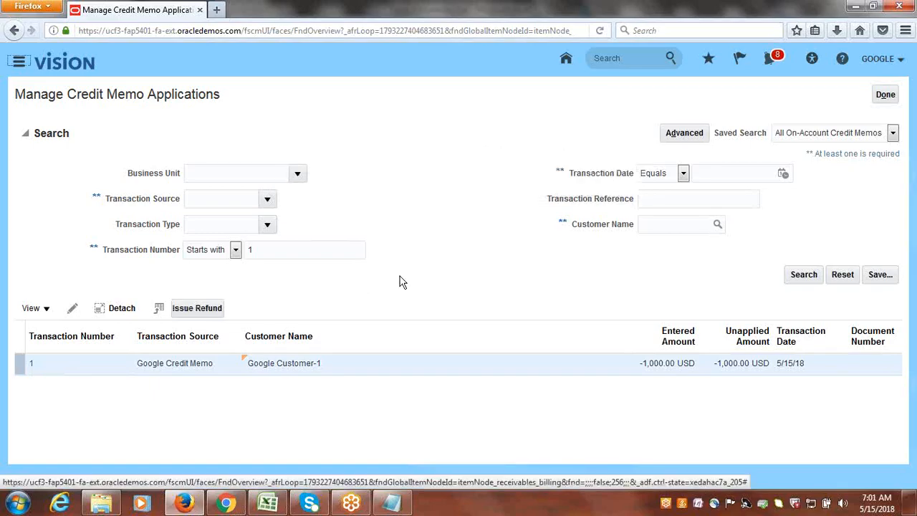
left_click(894, 133)
left_click(888, 98)
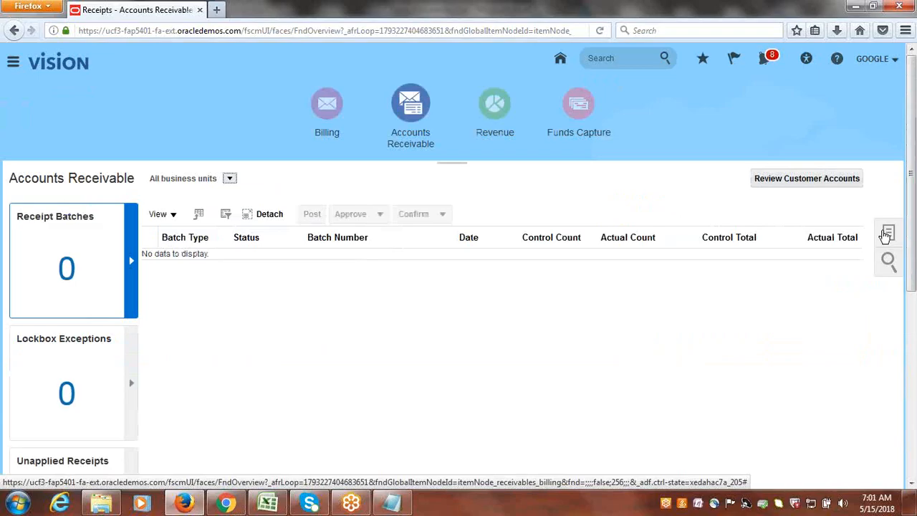
Step: Open the Manage Credit Memo Applications task from the Accounts Receivable work area
left_click(886, 234)
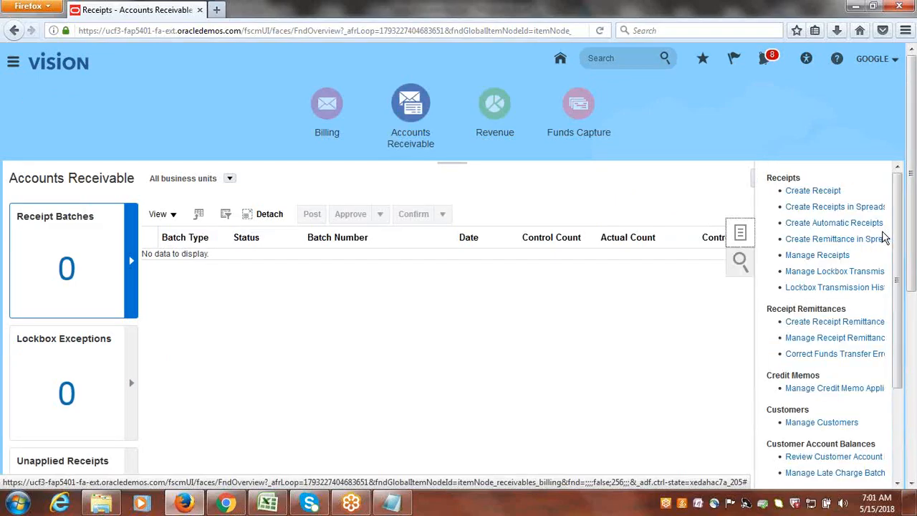
left_click_drag(897, 253, 905, 340)
left_click_drag(903, 334, 896, 388)
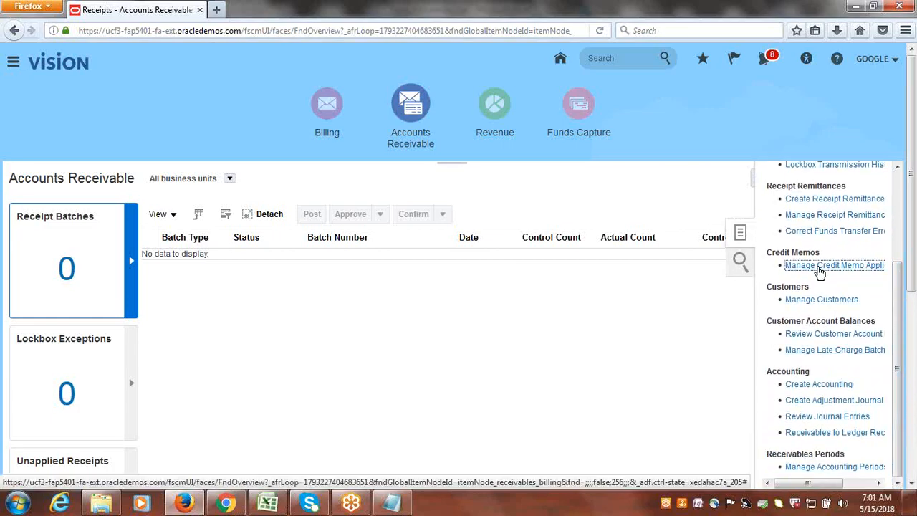
left_click(819, 265)
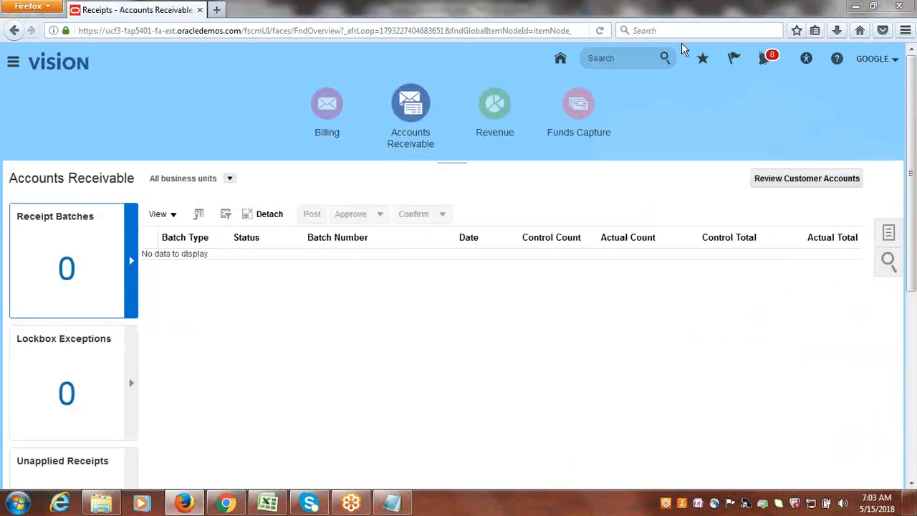
left_click(888, 232)
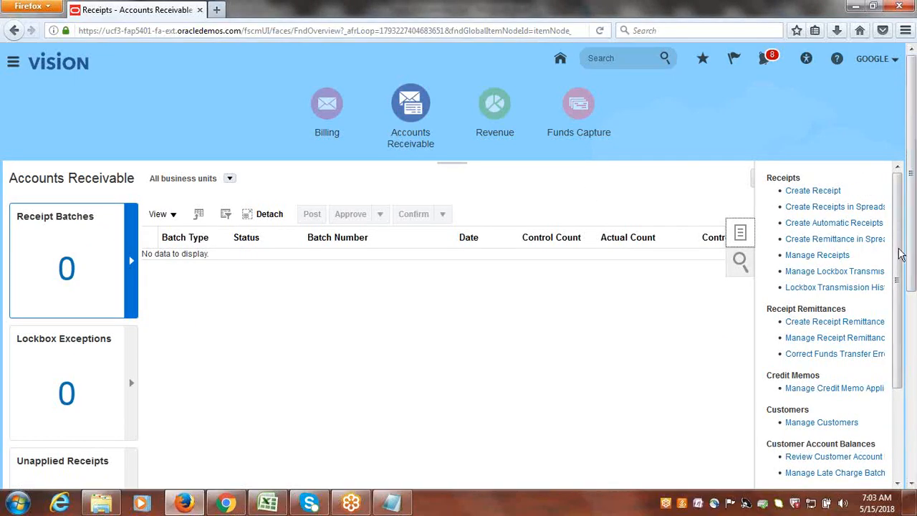
left_click(834, 387)
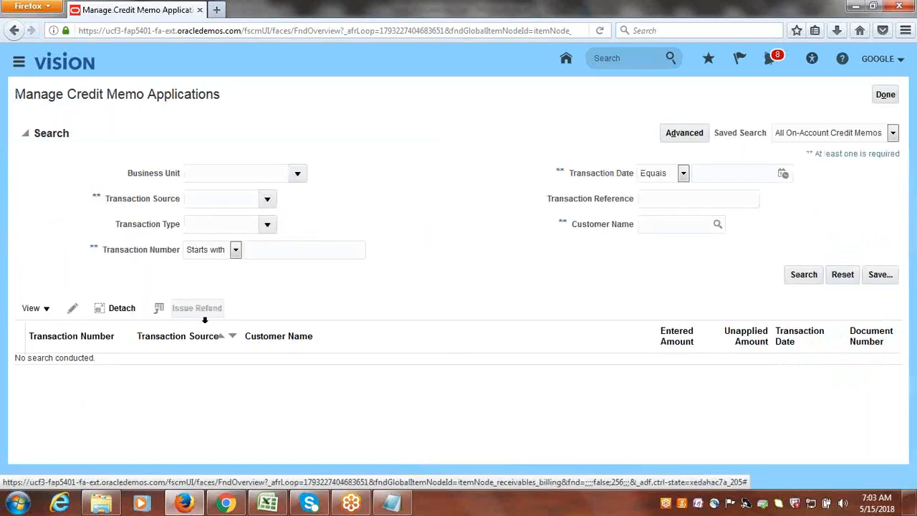
Step: Search the on-account credit memos for transaction numbers starting with 2
left_click(308, 250)
type("2")
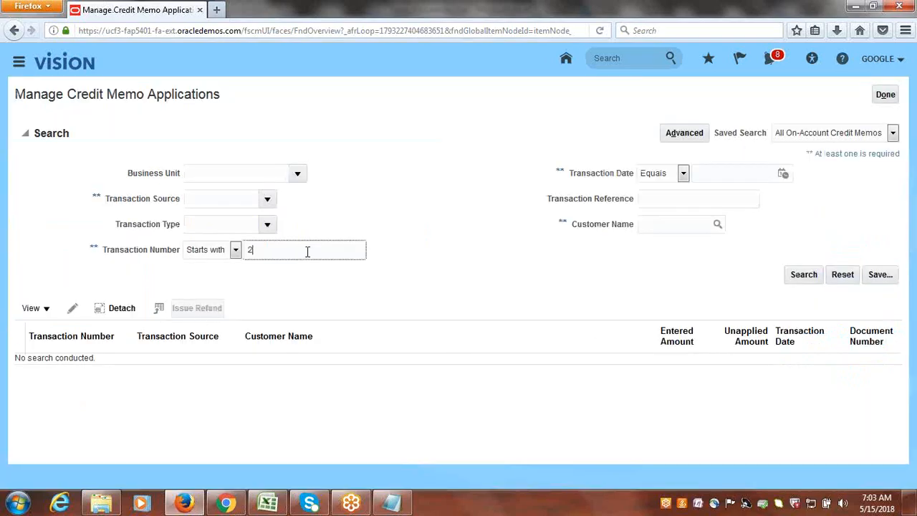
left_click(803, 274)
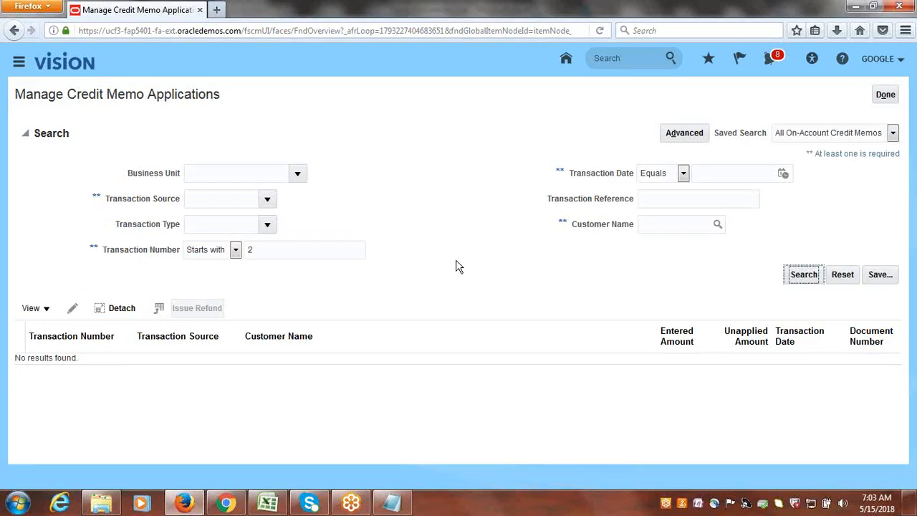
Step: Search for credit memos with a transaction number starting with 1 and open Google Credit Memo transaction 1 for application
double_click(284, 250)
type("1")
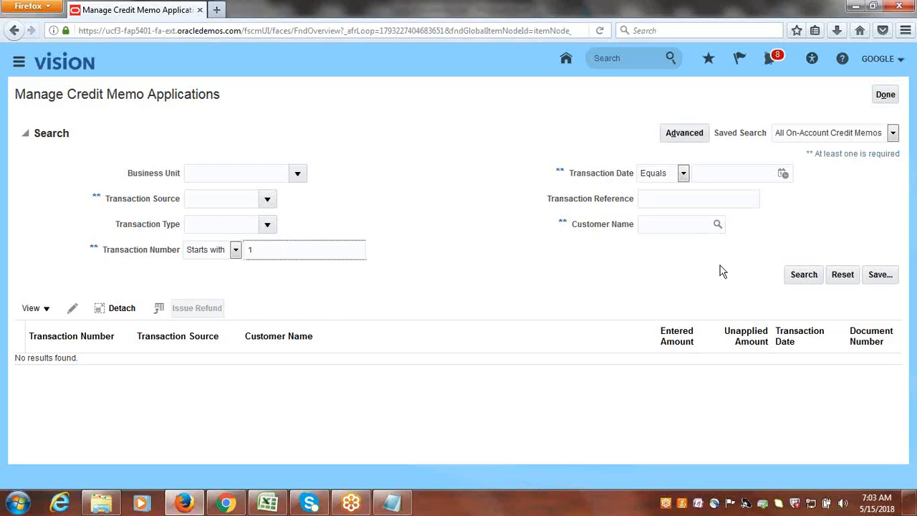
left_click(803, 275)
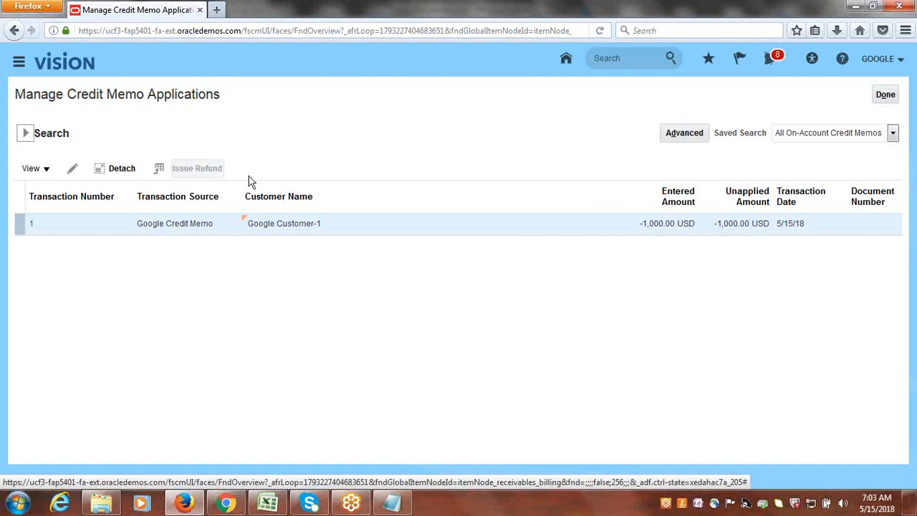
left_click(31, 227)
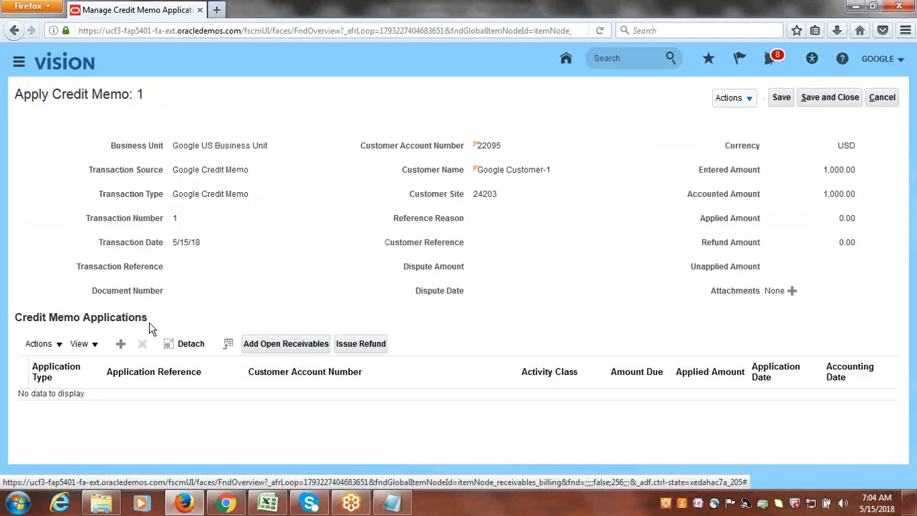
Step: Find the open receivable with transaction number 2 and add that invoice to the credit memo's applications
left_click(286, 343)
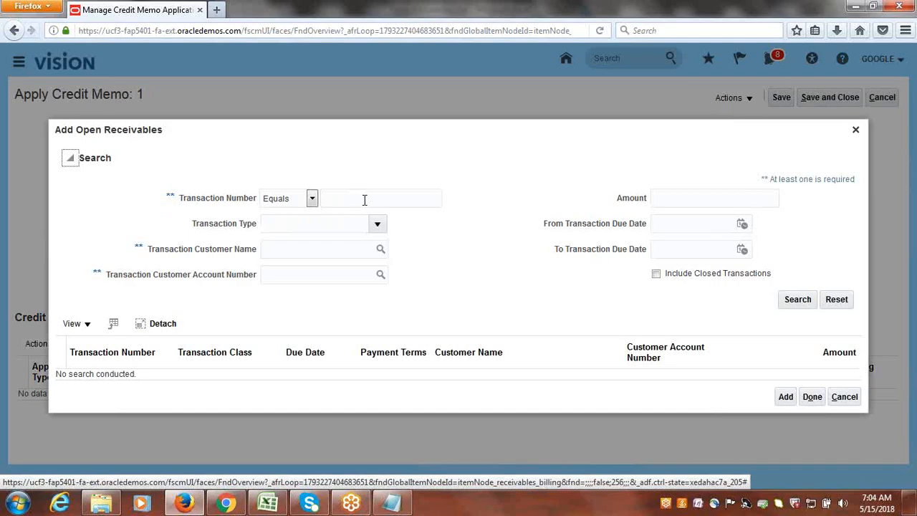
left_click(364, 200)
type("2")
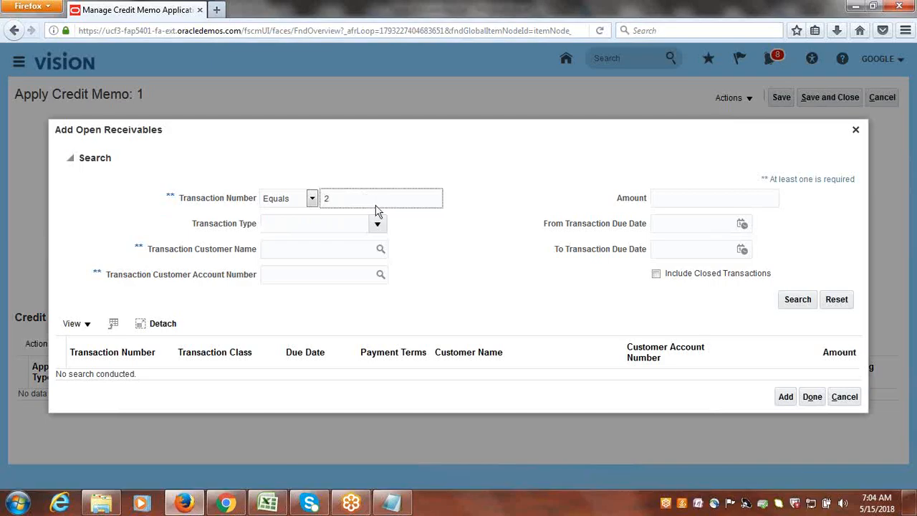
left_click(801, 303)
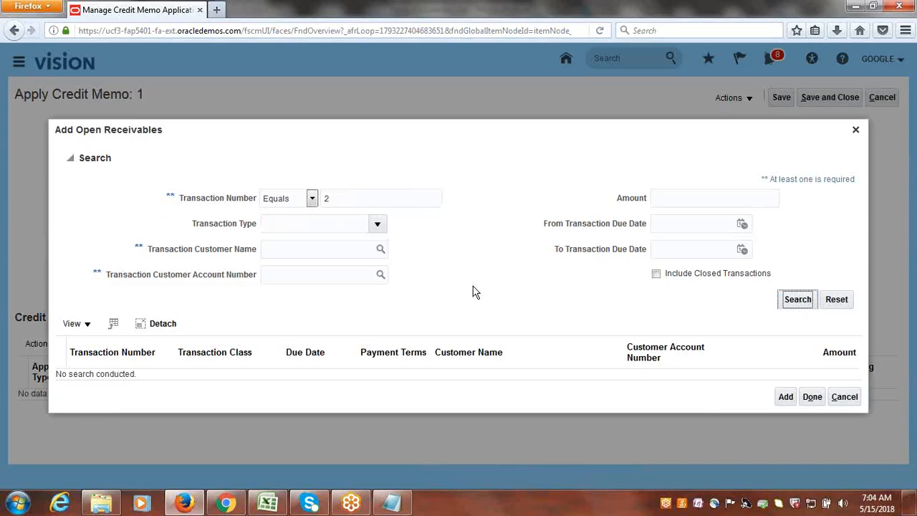
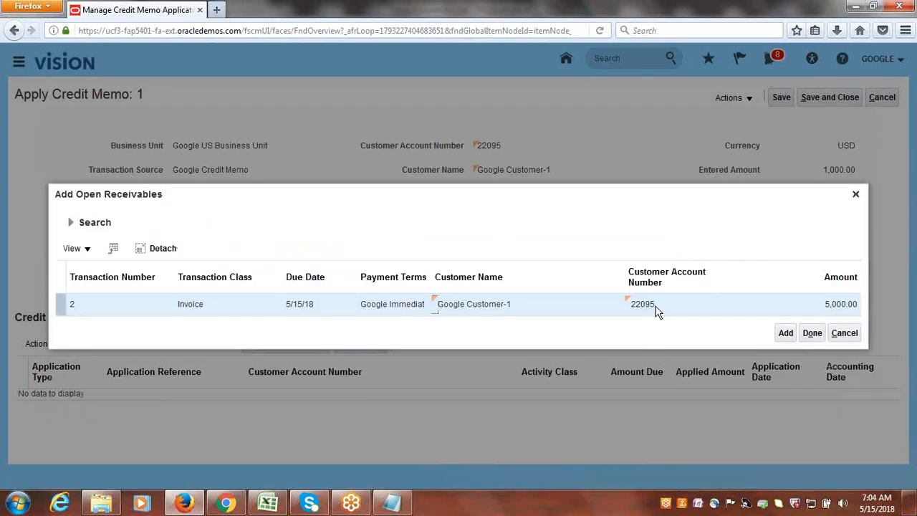
left_click(785, 332)
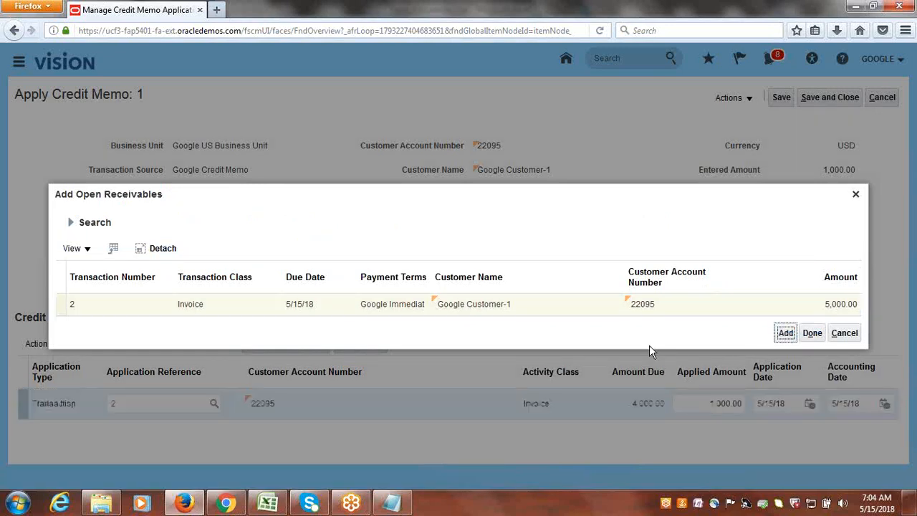
left_click(812, 333)
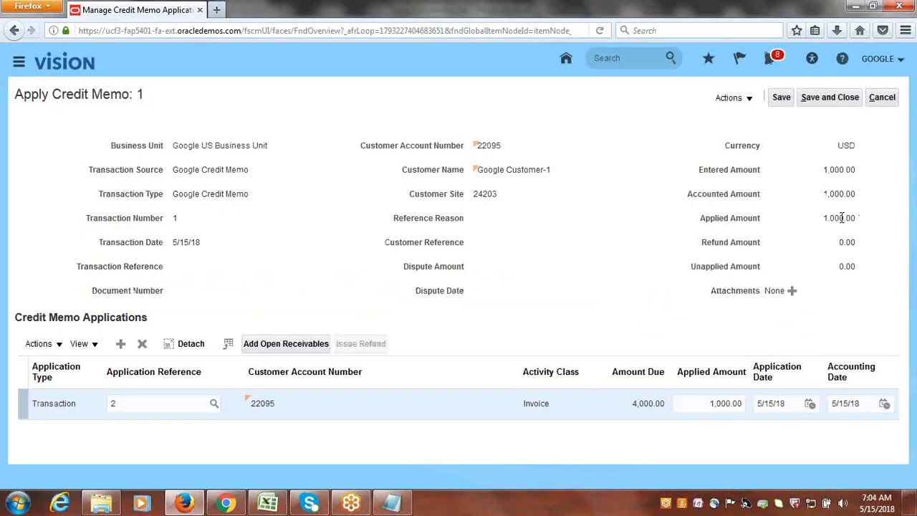
Step: Save and close the credit memo application, and return to the Accounts Receivable work area
left_click_drag(829, 221, 856, 221)
left_click(831, 97)
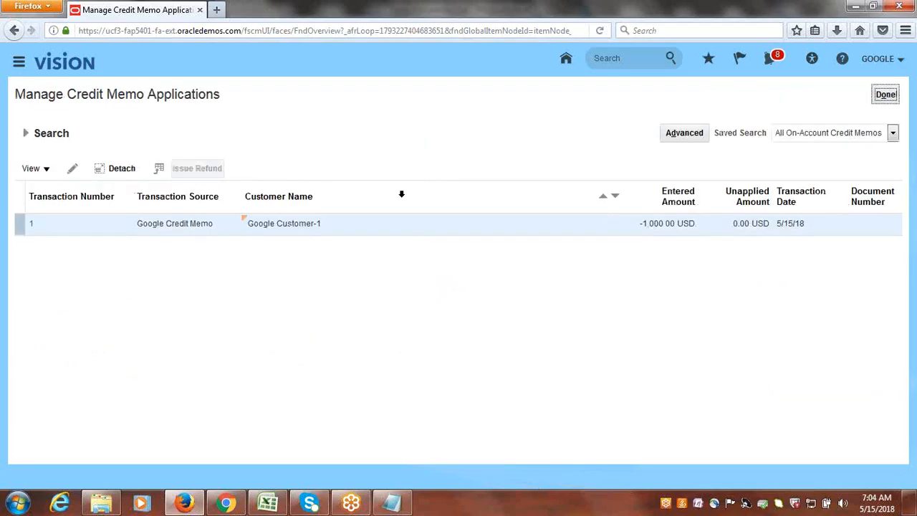
left_click(887, 96)
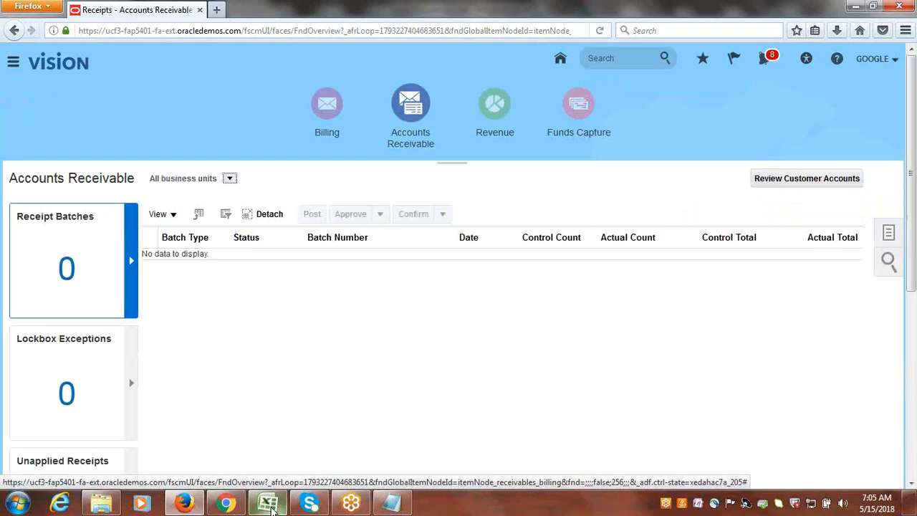
Step: Switch to Class_Discussions.xlsx in Excel, fit column F to its text, and review the credit memo notes against the transaction process list
mouse_move(272, 509)
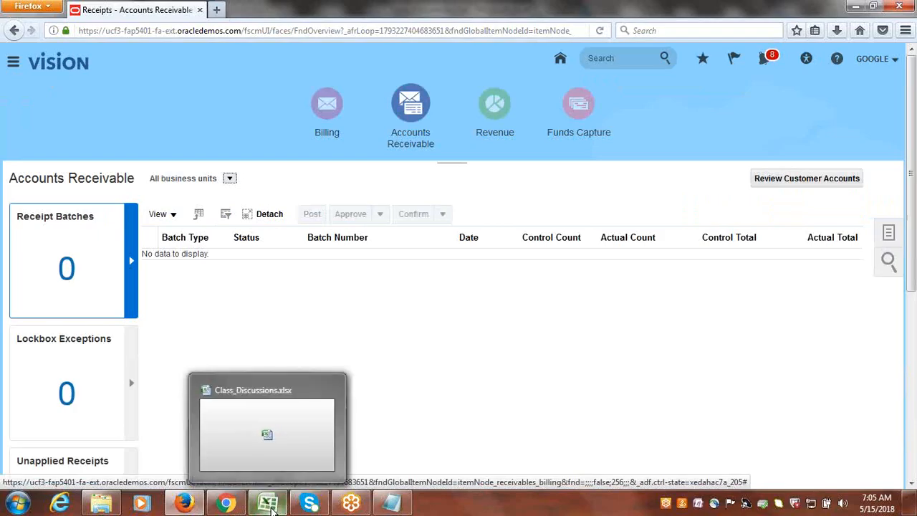
left_click(272, 509)
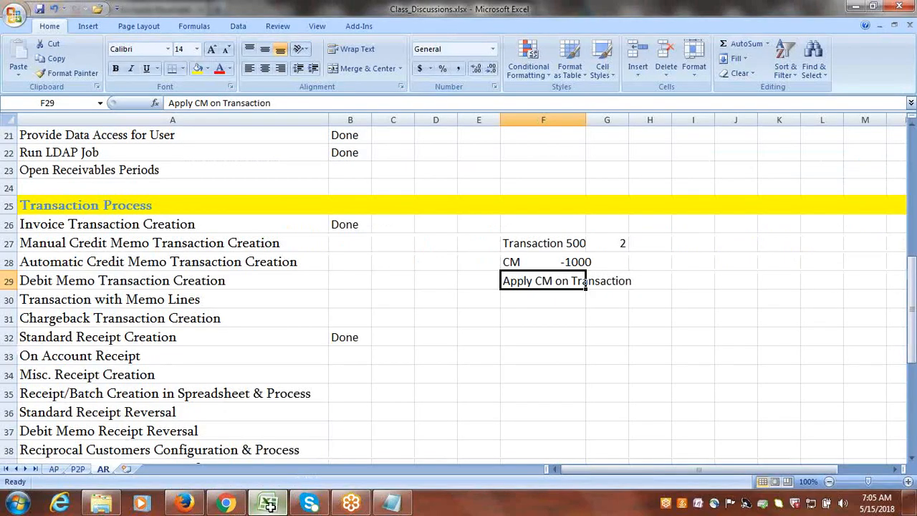
left_click(170, 262)
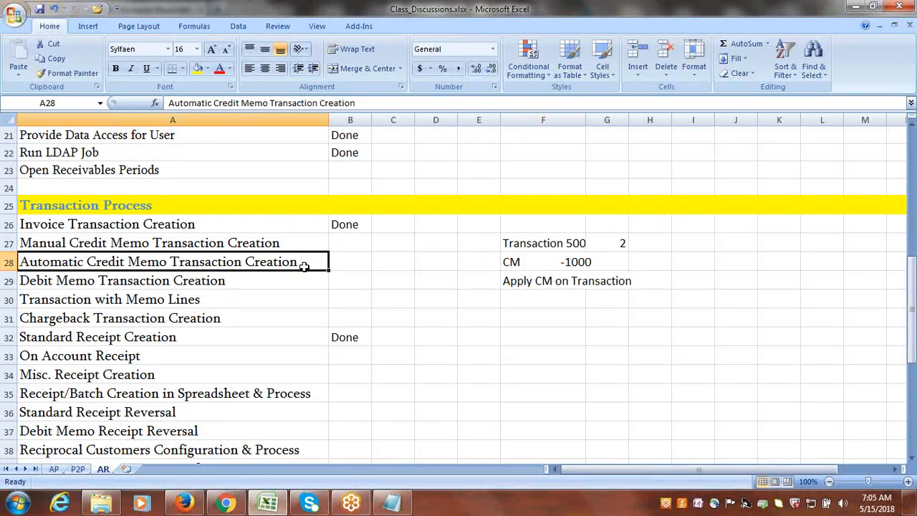
double_click(587, 120)
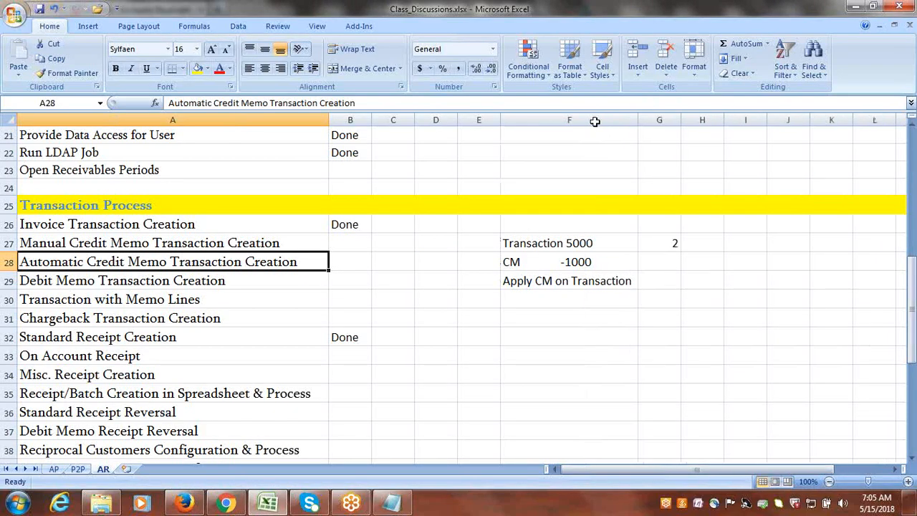
left_click(556, 250)
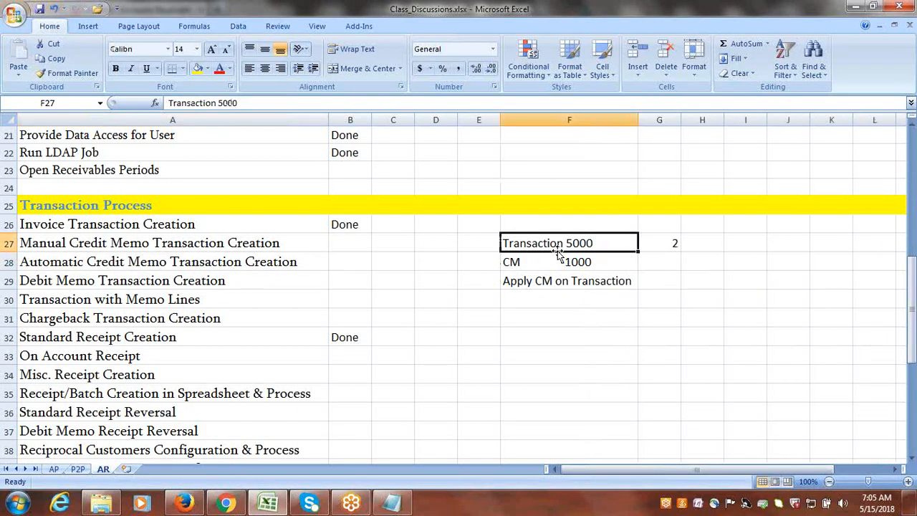
left_click(535, 264)
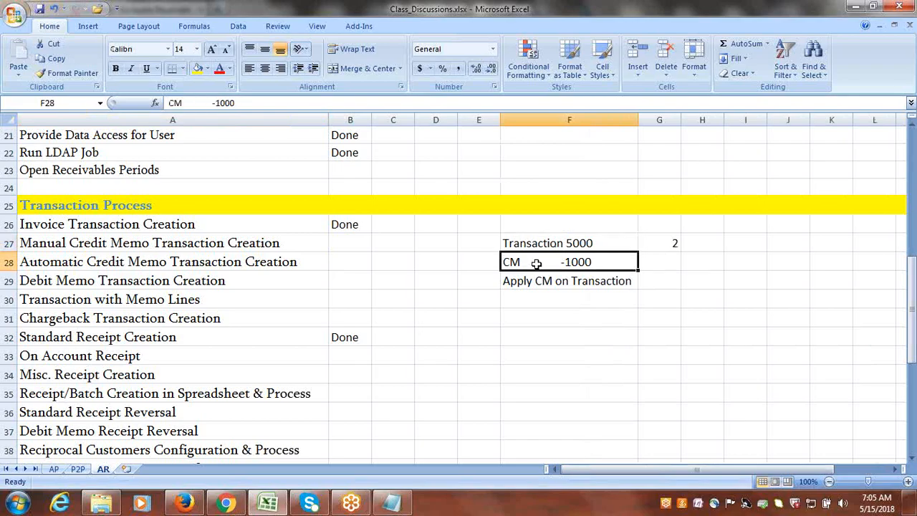
left_click(570, 300)
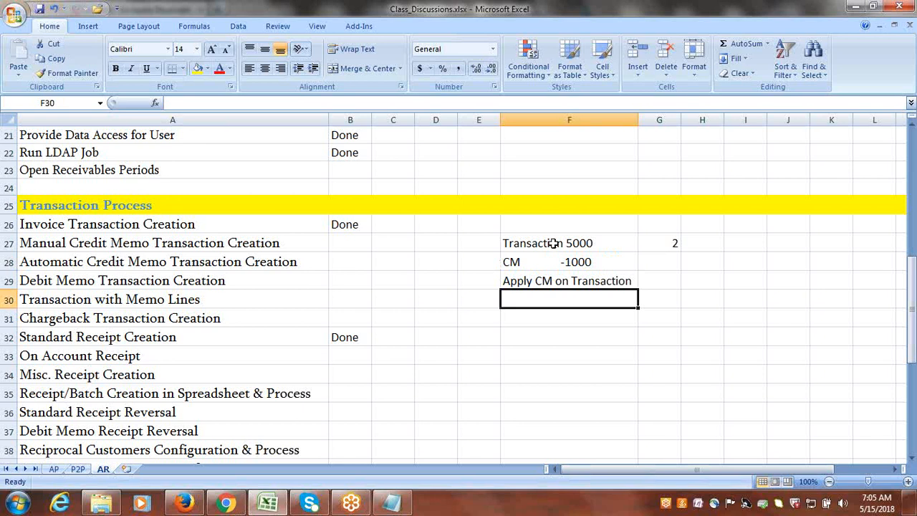
left_click(676, 244)
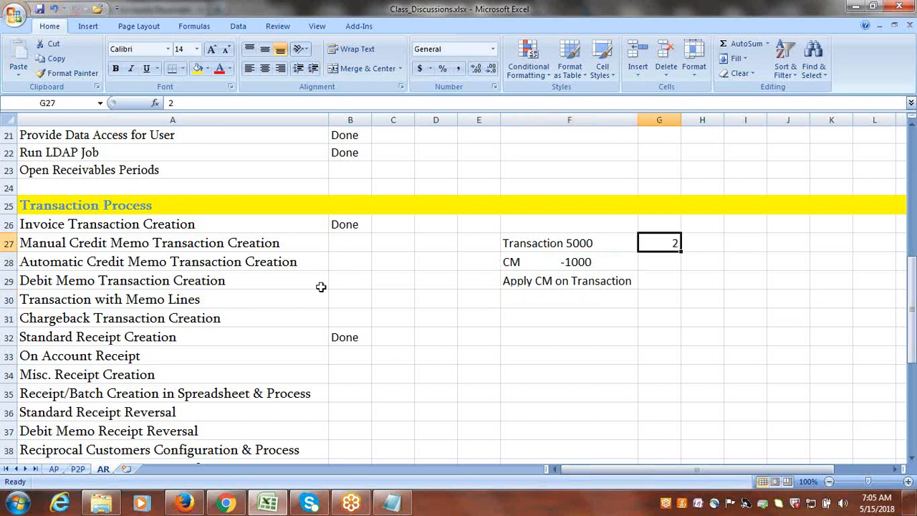
left_click(188, 262)
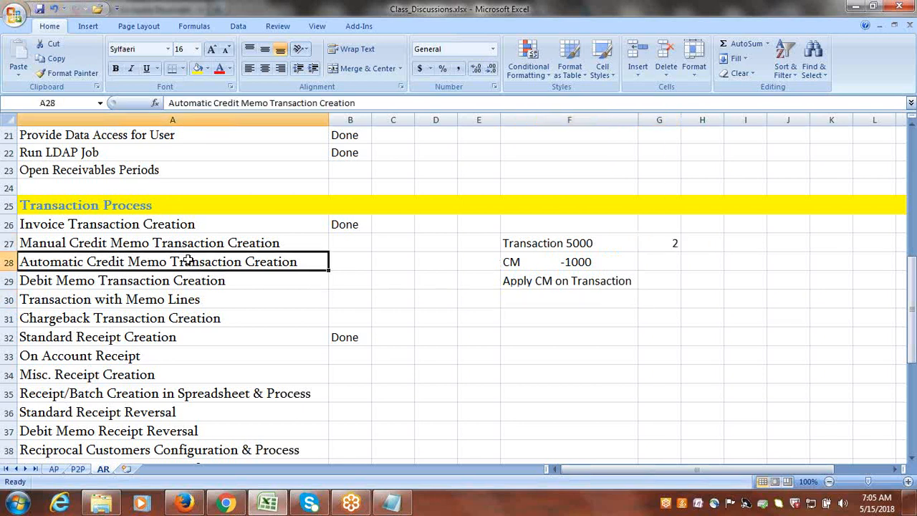
Step: Switch back to Oracle in Firefox and open the Billing work area
left_click(185, 505)
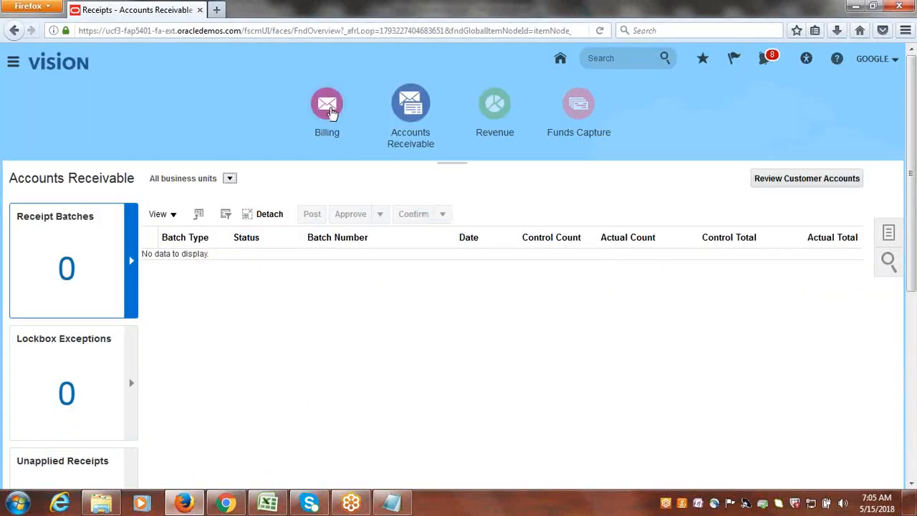
left_click(330, 109)
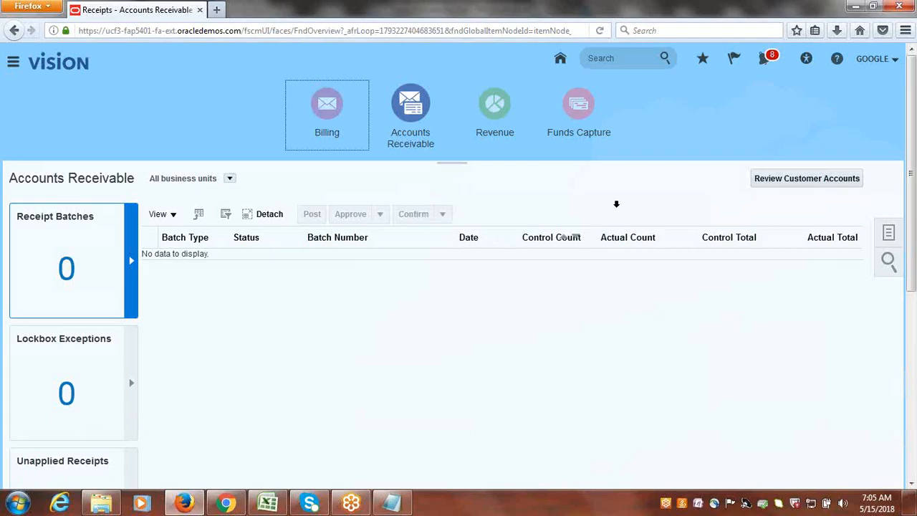
Step: Start a credit transaction against original transaction number 2 and check its current balance
left_click(887, 235)
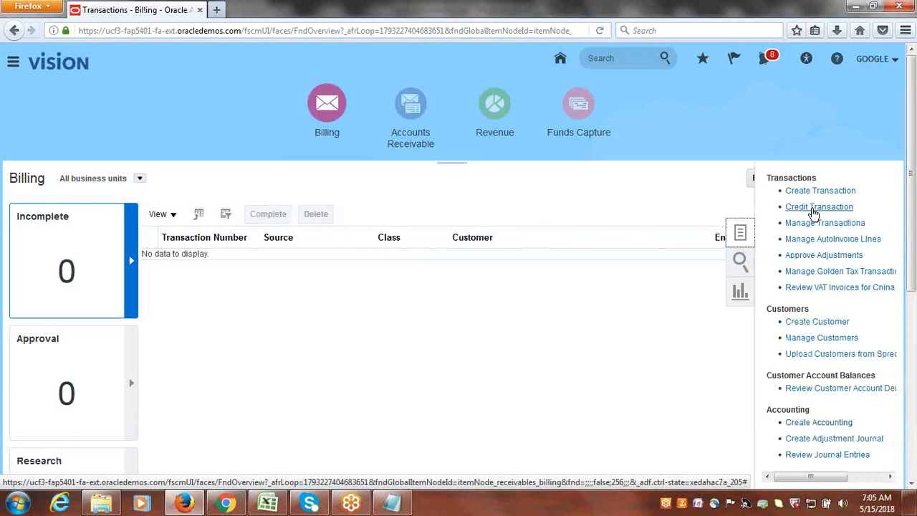
left_click(814, 210)
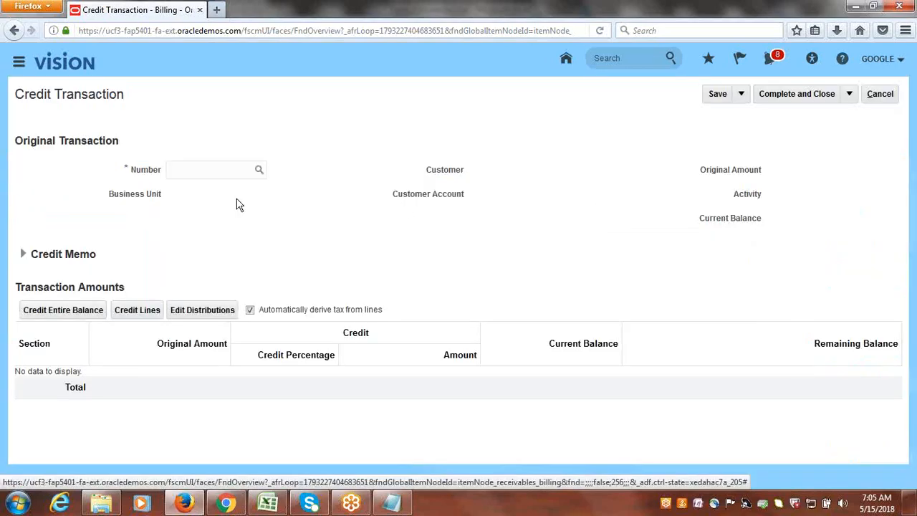
left_click(217, 172)
type("2")
key("Tab")
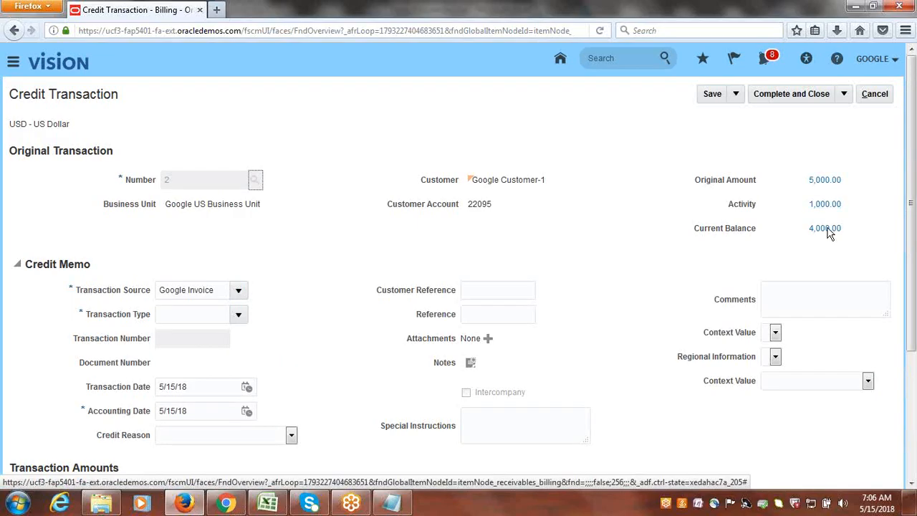
left_click_drag(695, 233, 766, 223)
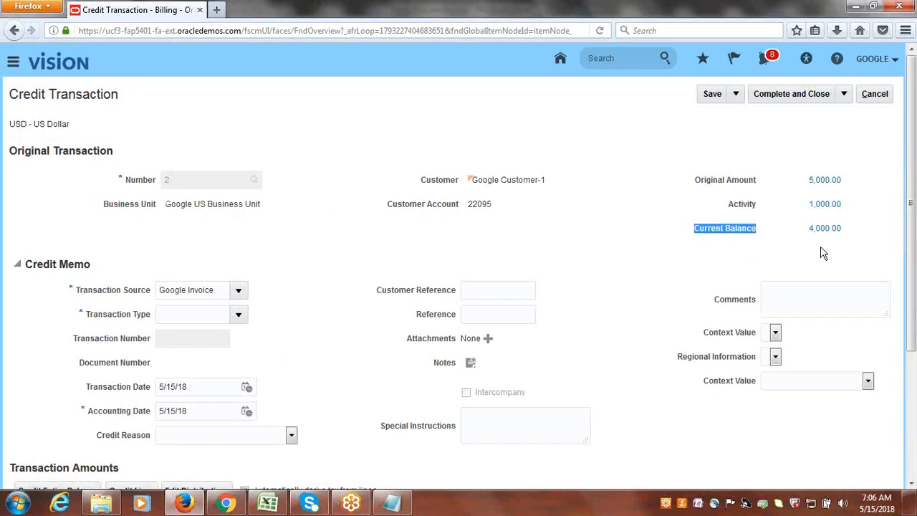
Step: Set the credit memo's transaction source to Google Credit Memo
scroll(913, 166, "down", 2)
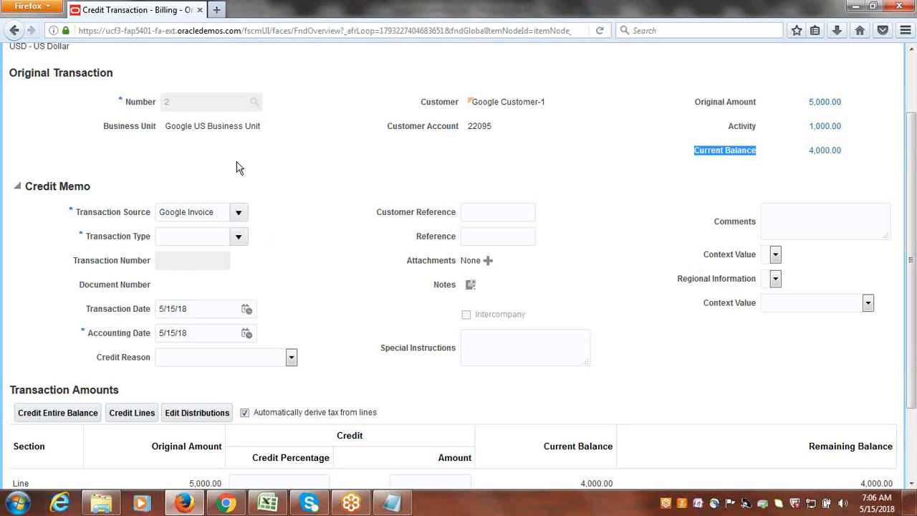
left_click(239, 214)
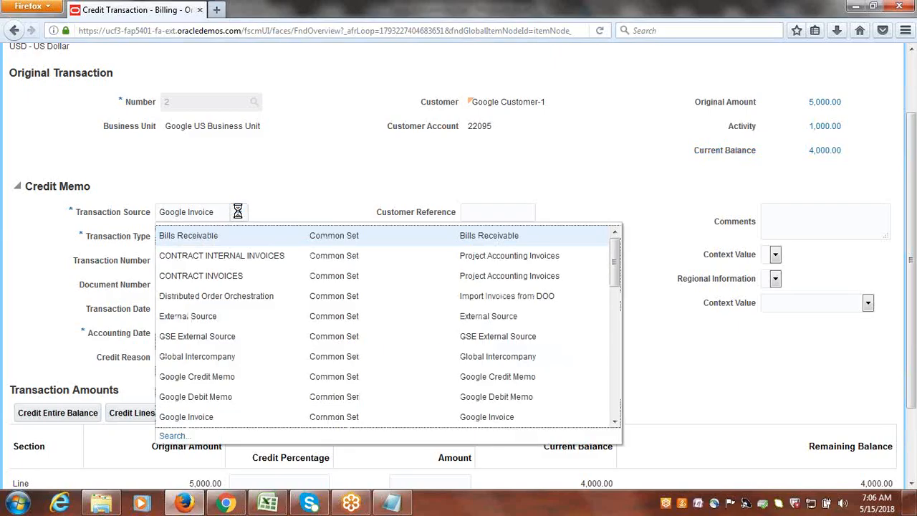
left_click(269, 378)
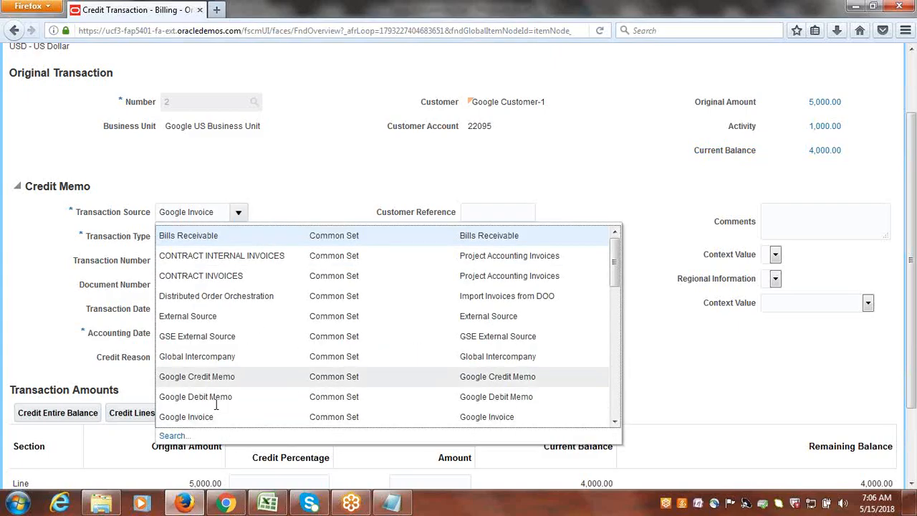
left_click(212, 376)
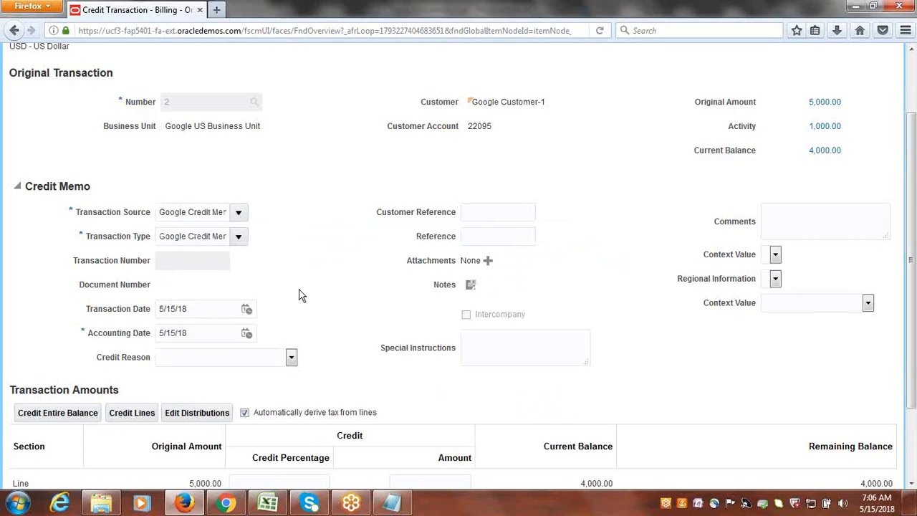
Step: Enter a credit amount of -1,000.00 for the Line section of the transaction amounts
left_click_drag(910, 201, 914, 309)
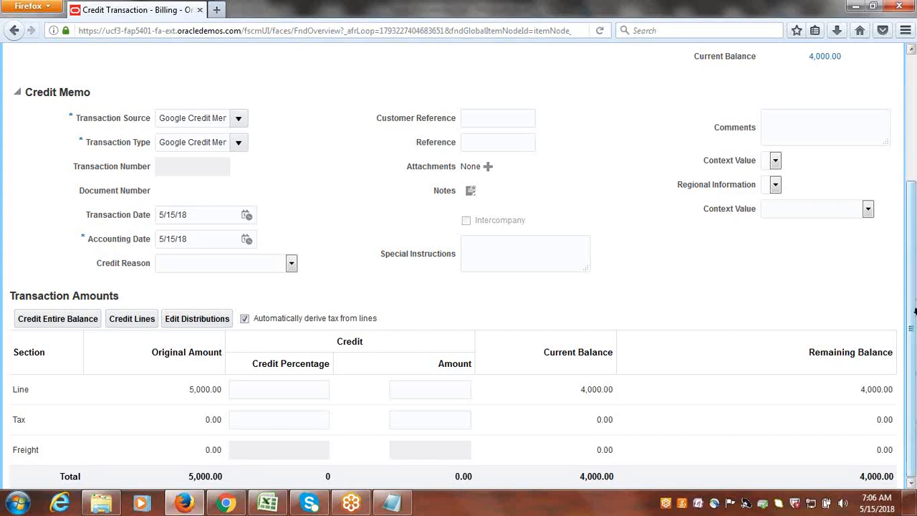
left_click(299, 387)
left_click(448, 390)
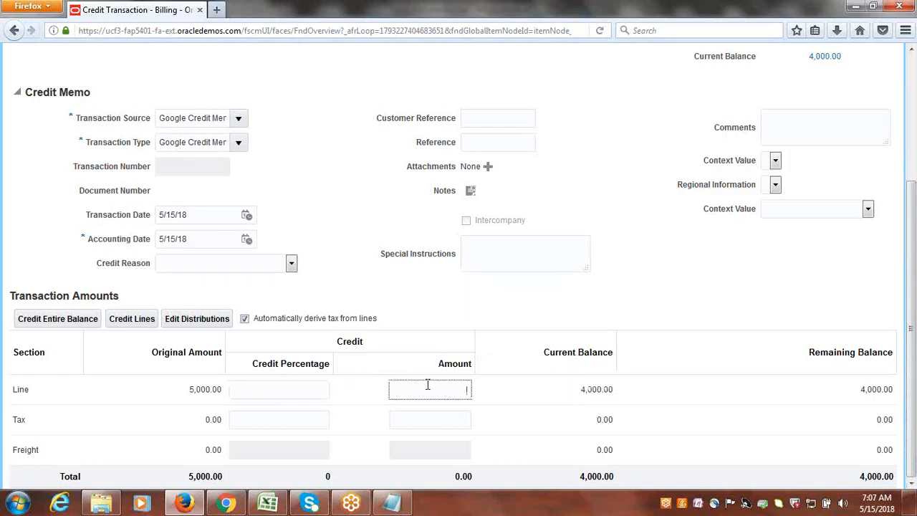
type("1000")
key("Tab")
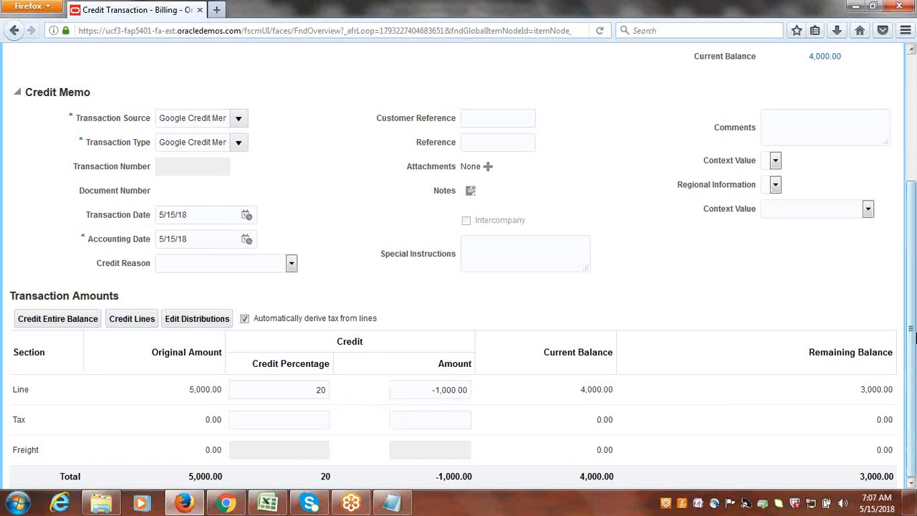
Step: Complete and review the credit memo, and leave the review page to return to the Billing work area
left_click_drag(915, 343, 915, 392)
left_click_drag(913, 383, 913, 213)
left_click(843, 94)
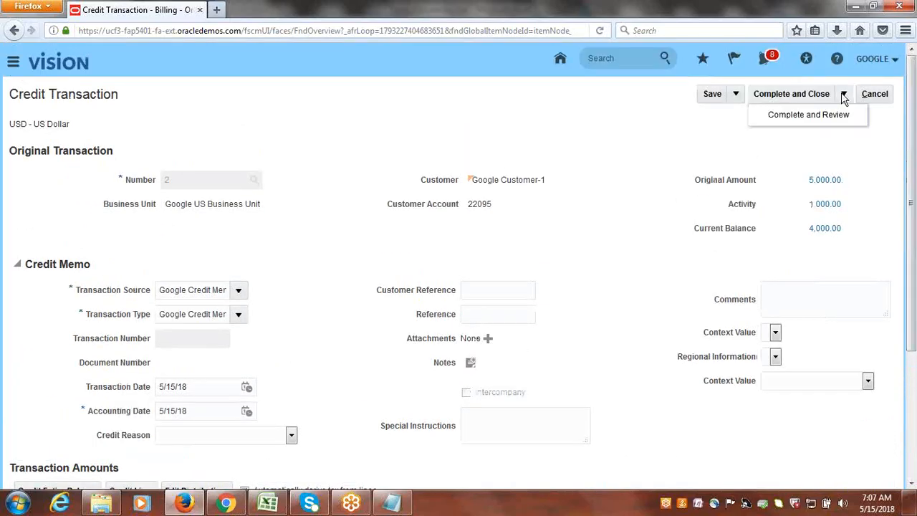
left_click(808, 116)
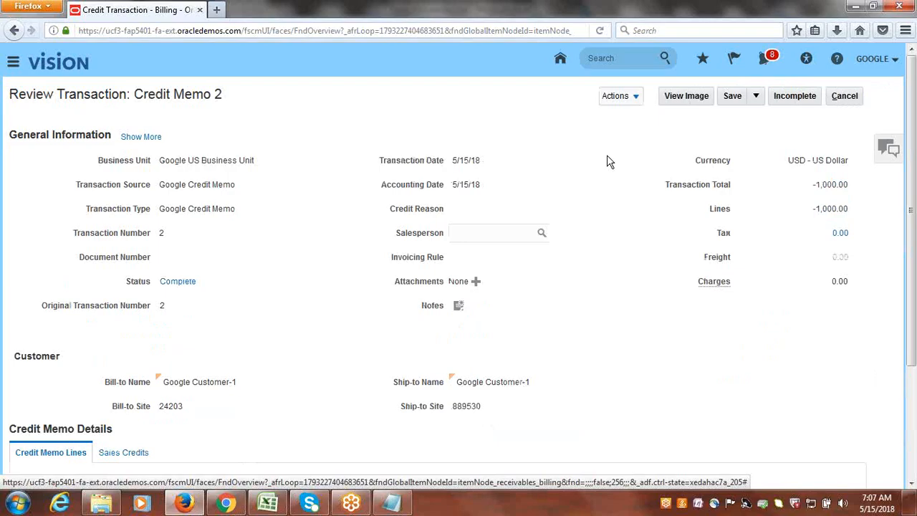
left_click(845, 97)
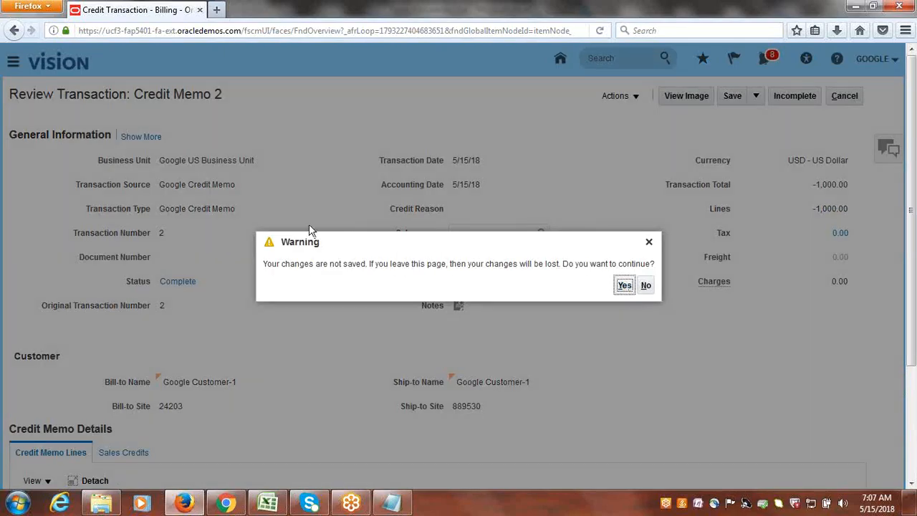
left_click(624, 286)
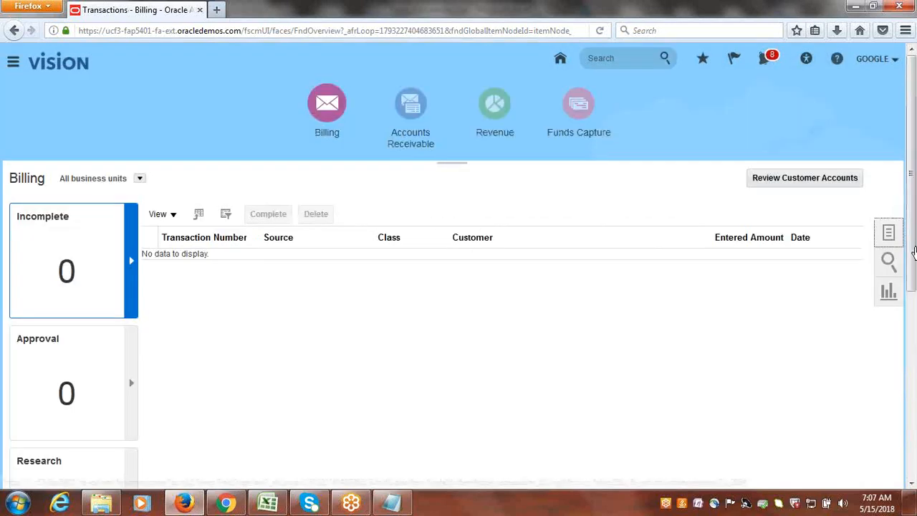
Step: Open Manage Transactions and look up Google to set the bill-to customer criterion to Google Customer-1
left_click(888, 233)
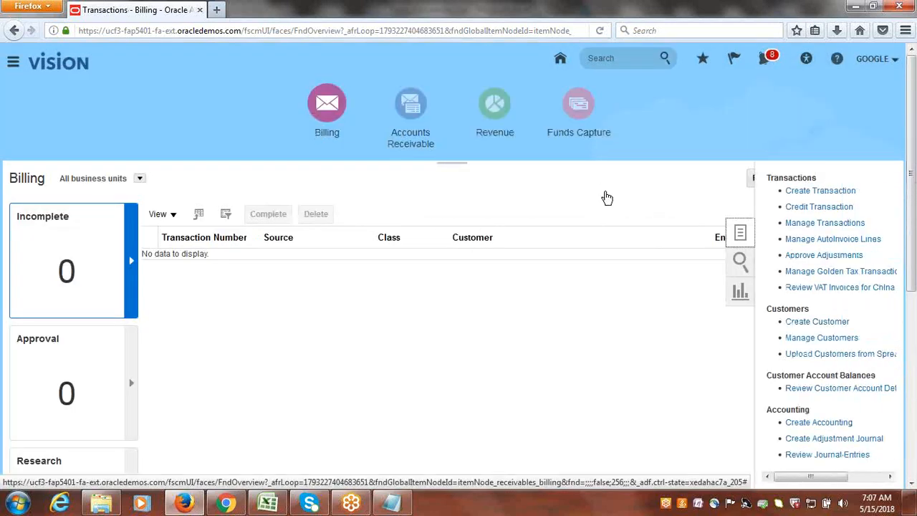
left_click(819, 223)
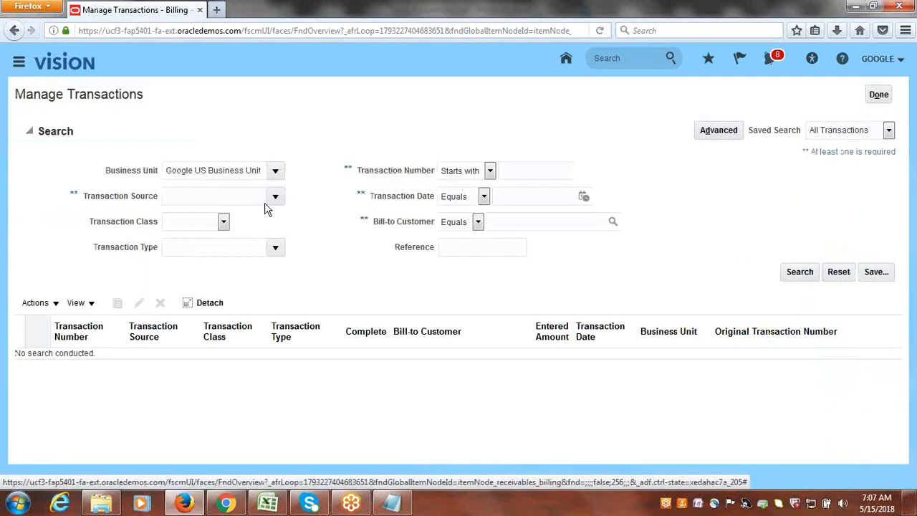
left_click(614, 223)
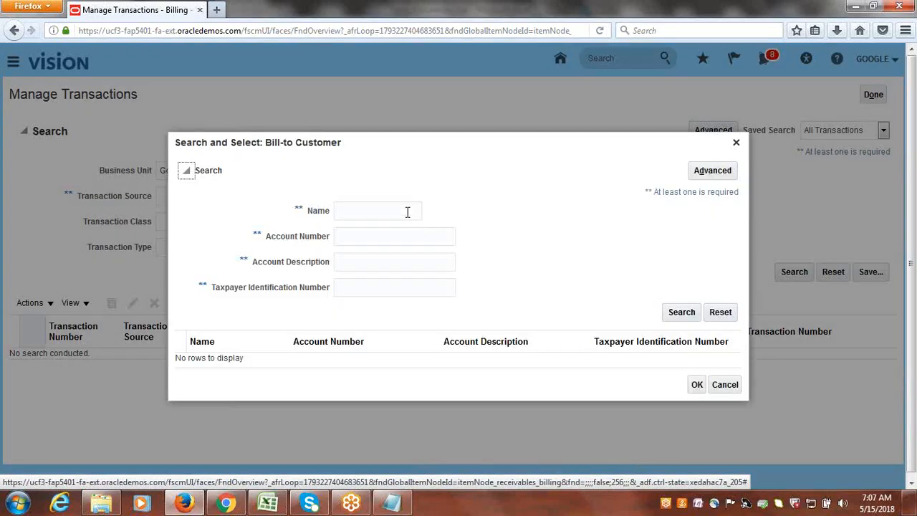
left_click(407, 212)
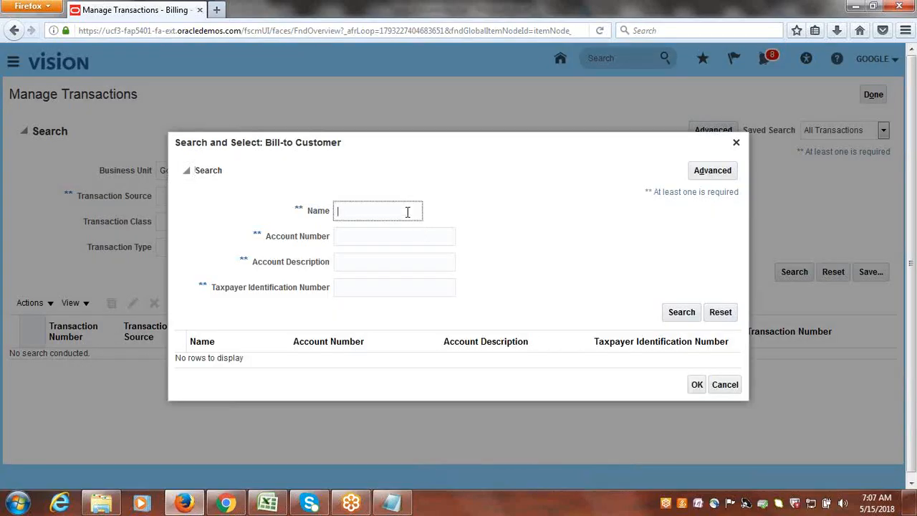
type("Google")
left_click(689, 313)
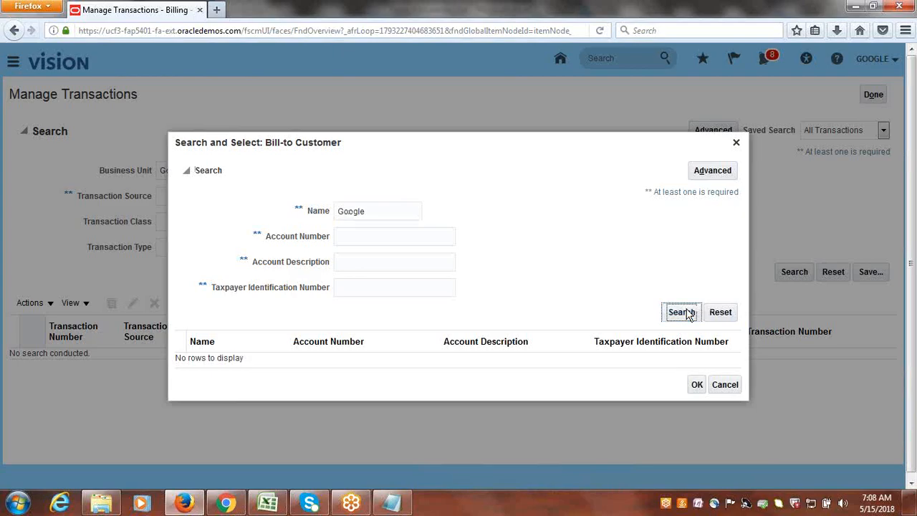
left_click(346, 356)
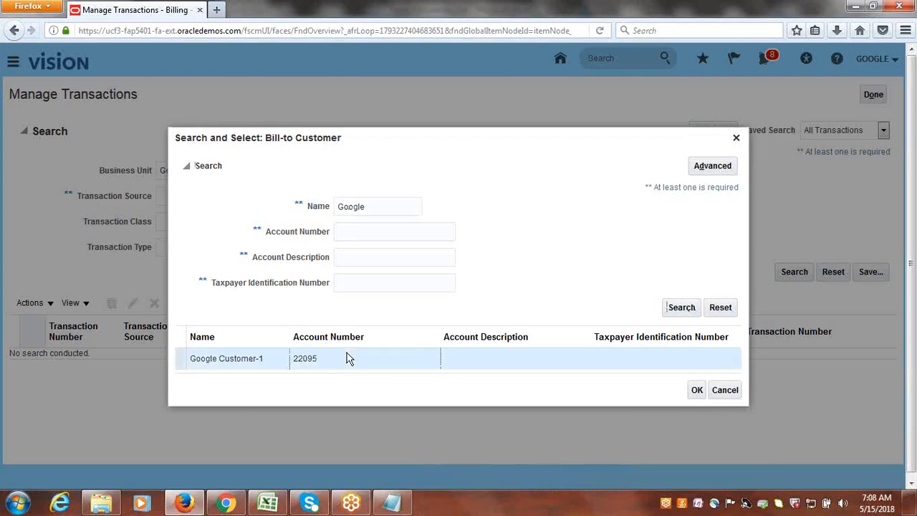
left_click(696, 393)
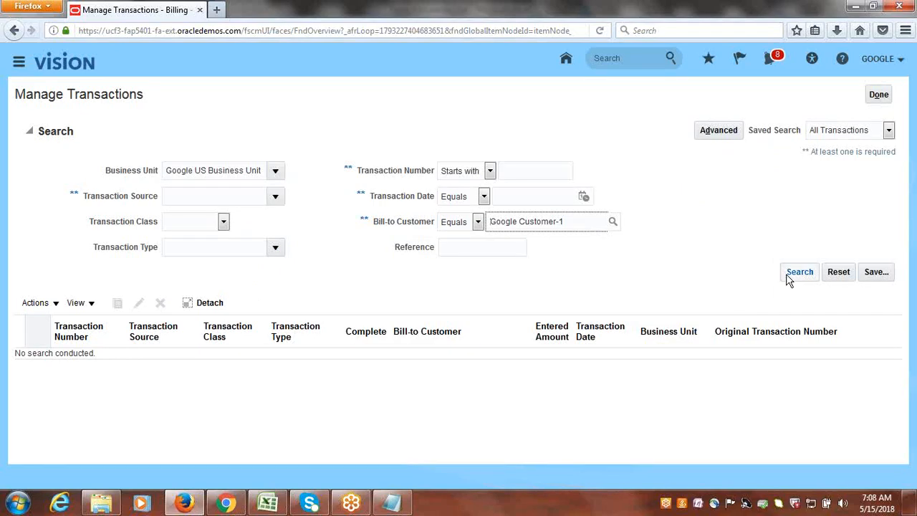
Step: Search the customer's transactions, check the new credit memo's original transaction number, and close Manage Transactions
left_click(798, 274)
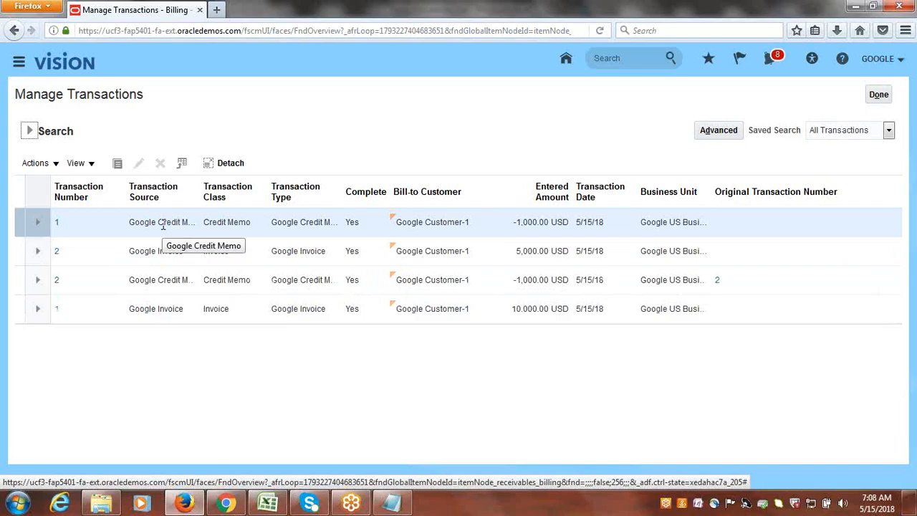
left_click(148, 280)
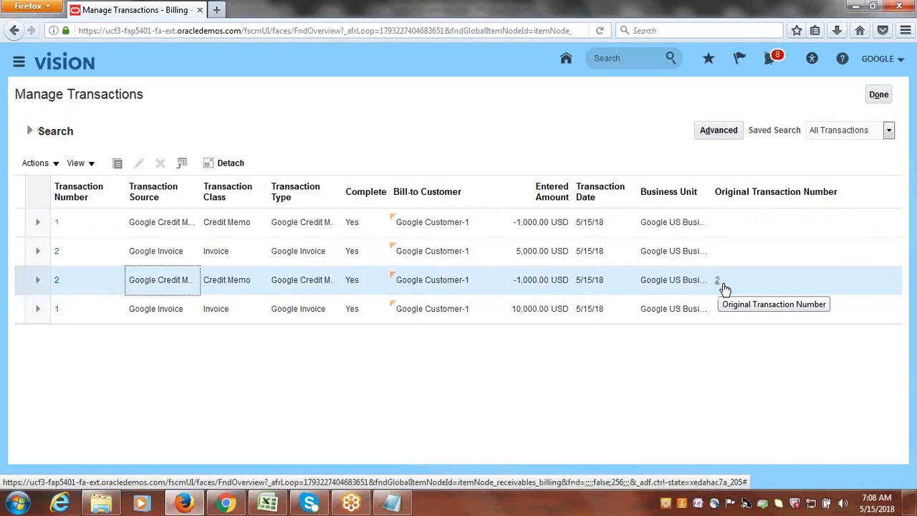
left_click(880, 96)
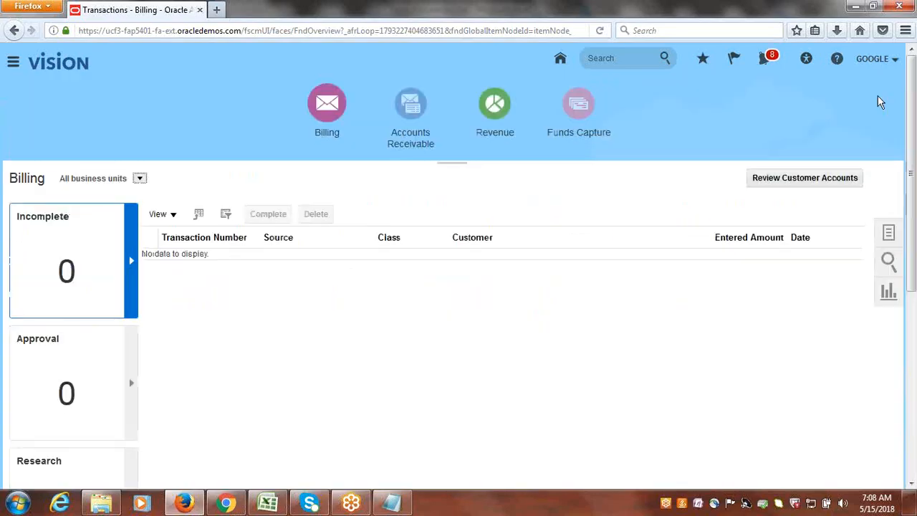
Step: Switch to Class_Discussions.xlsx in Excel and mark Manual and Automatic Credit Memo Transaction Creation as Done in column B
left_click(273, 509)
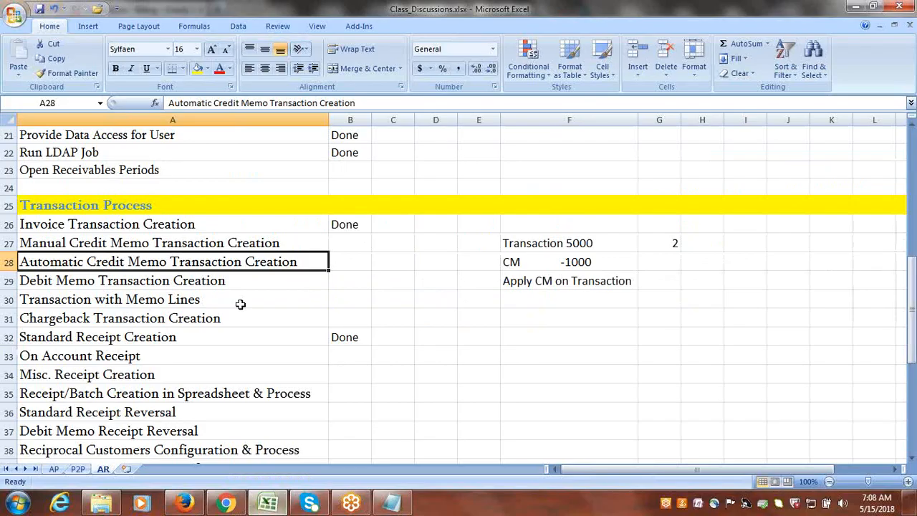
left_click(290, 242)
key("Tab")
type("d")
left_click(303, 263)
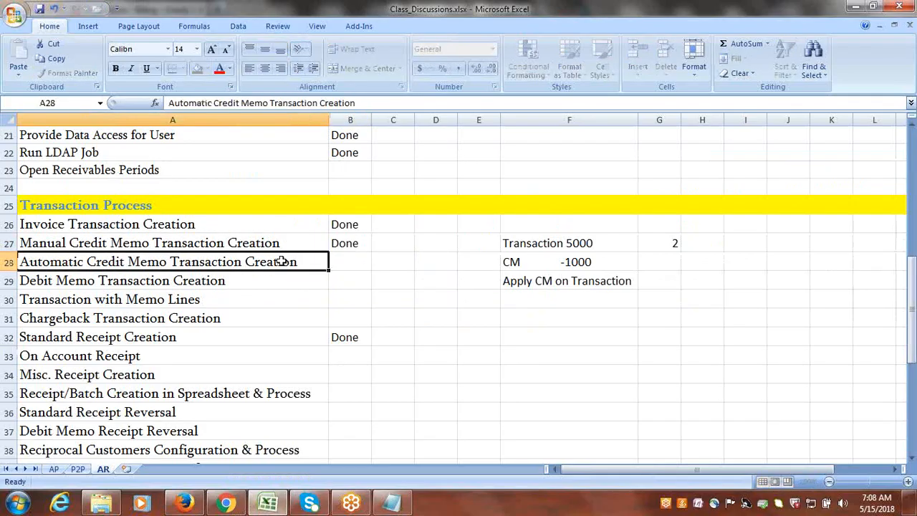
key("Tab")
type("d")
key("Tab")
Step: Review the Debit Memo Transaction Creation item in column A against the transaction notes in column F
left_click(268, 281)
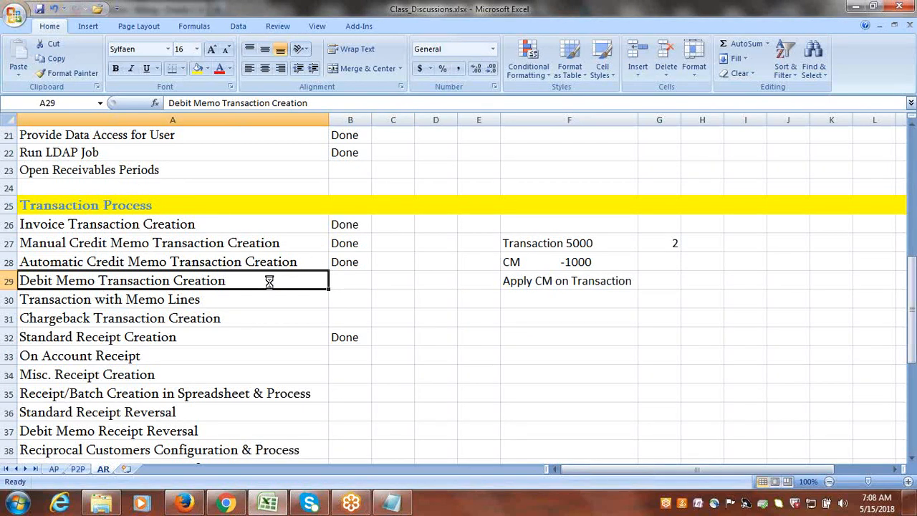
left_click(348, 281)
left_click(241, 285)
left_click(585, 245)
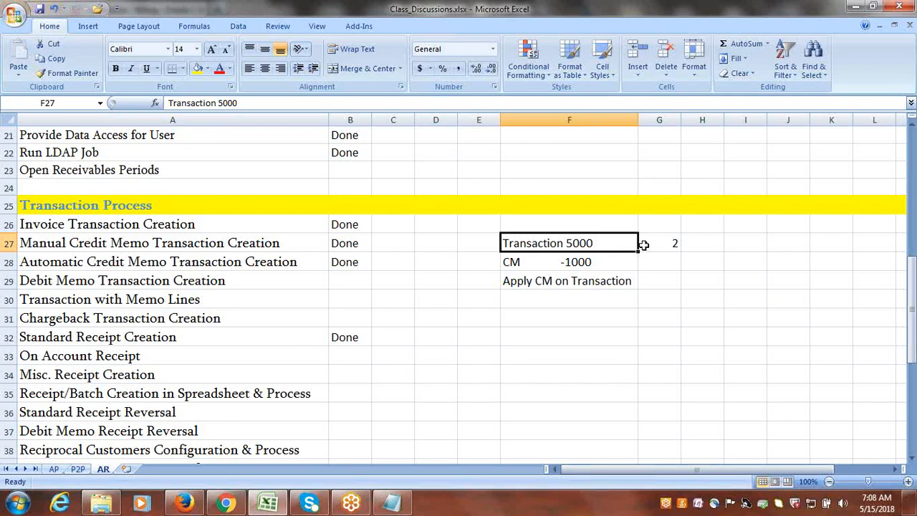
left_click(582, 312)
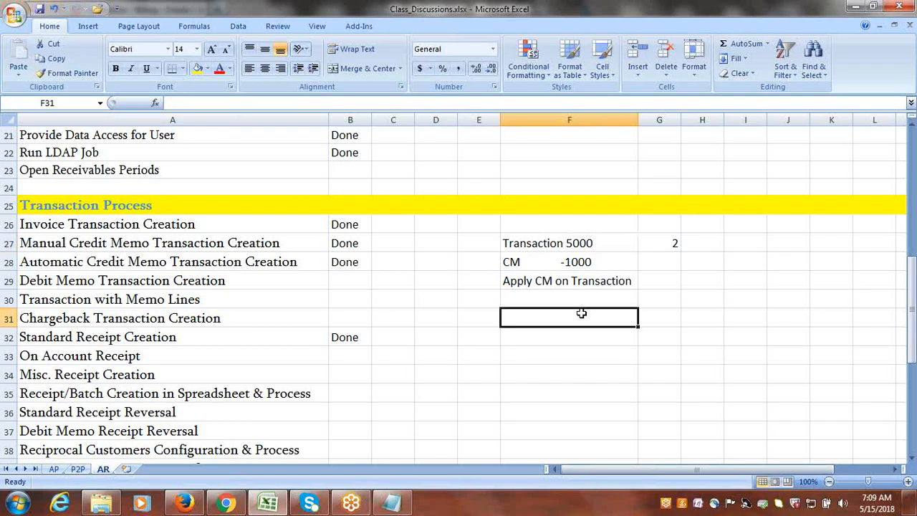
left_click(567, 244)
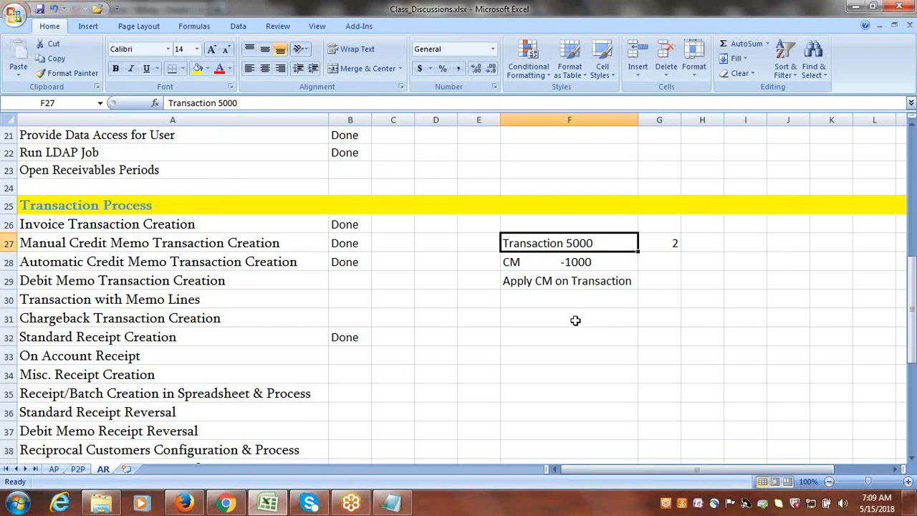
left_click(222, 281)
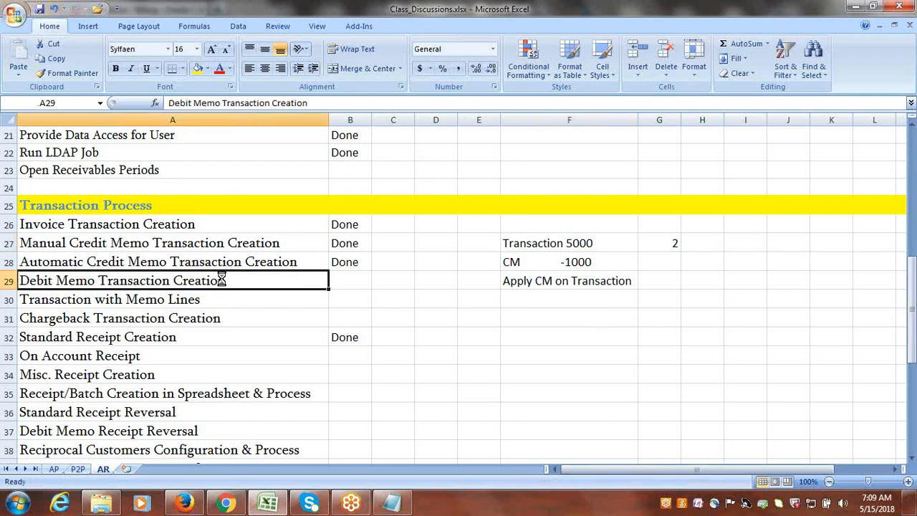
Step: Switch to Oracle in Firefox, look over the Billing task list, and return to Class_Discussions.xlsx in Excel
left_click(184, 504)
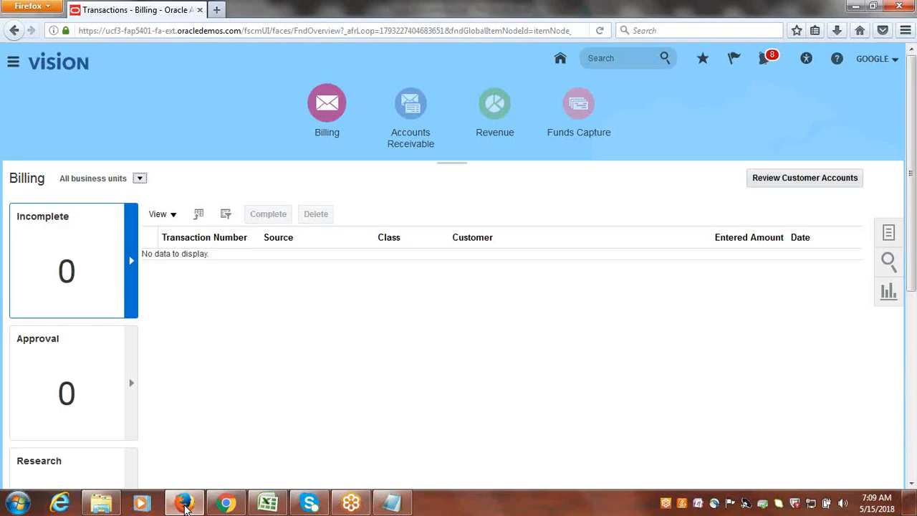
left_click(877, 245)
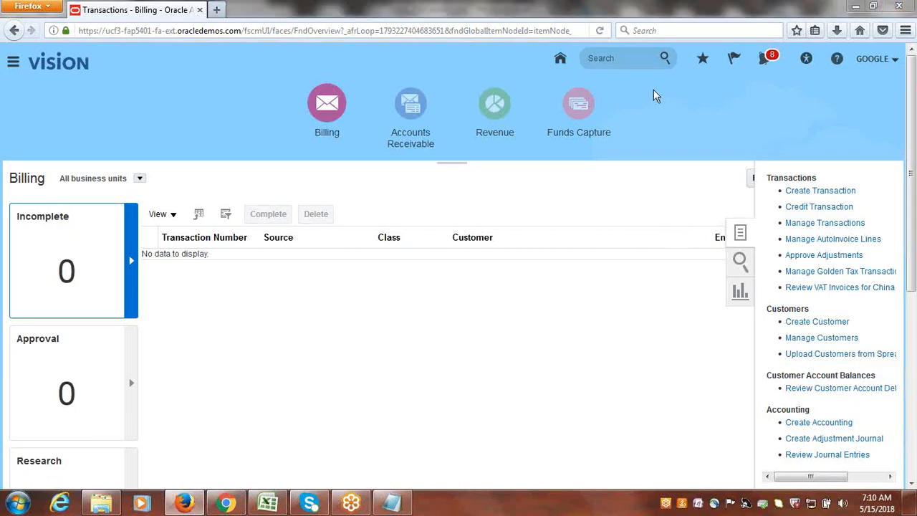
left_click(268, 503)
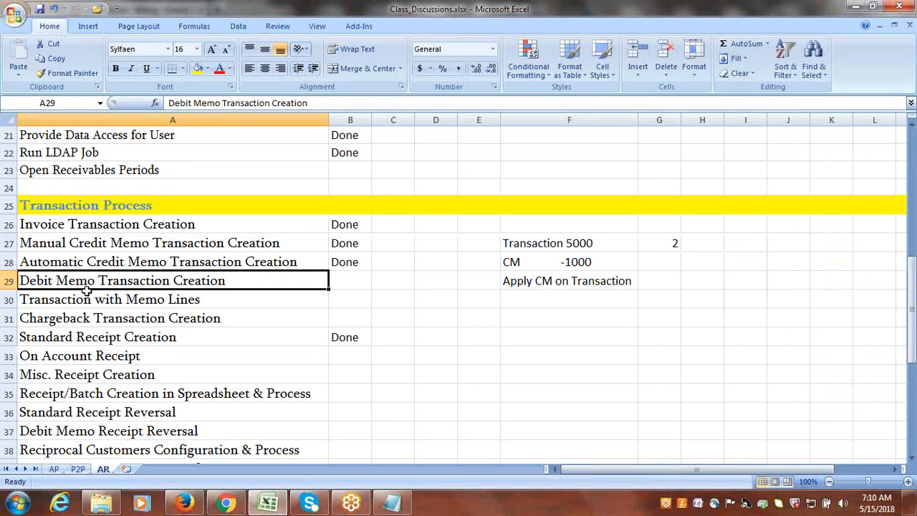
Step: Switch to Oracle in Firefox and create a transaction of class Debit memo with transaction source Google Debit Memo
left_click(187, 504)
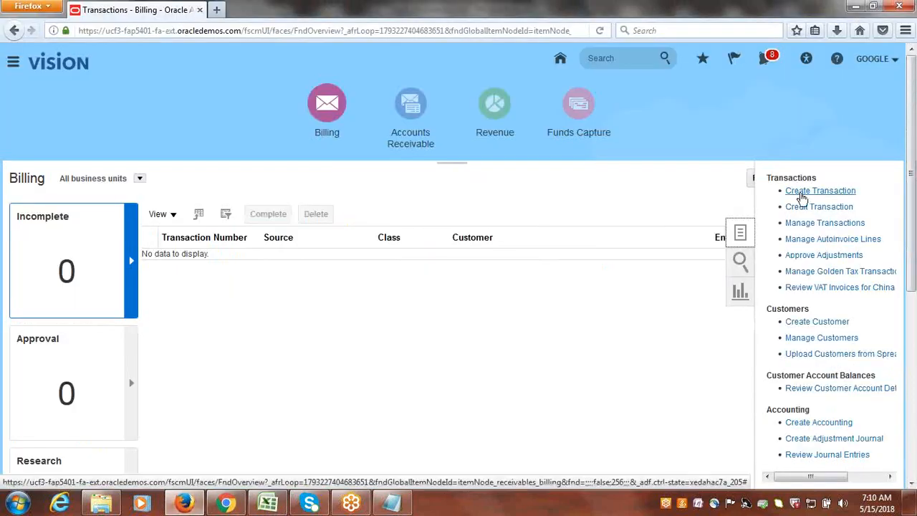
left_click(801, 194)
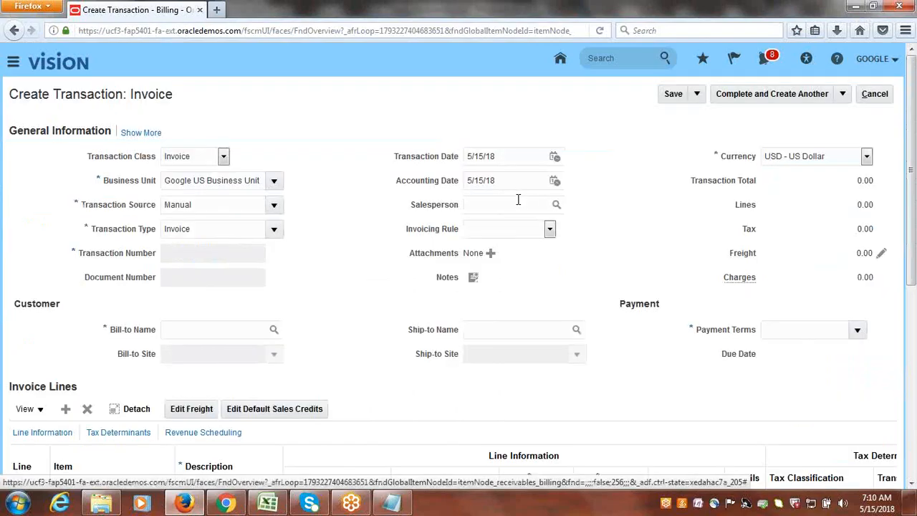
left_click(223, 157)
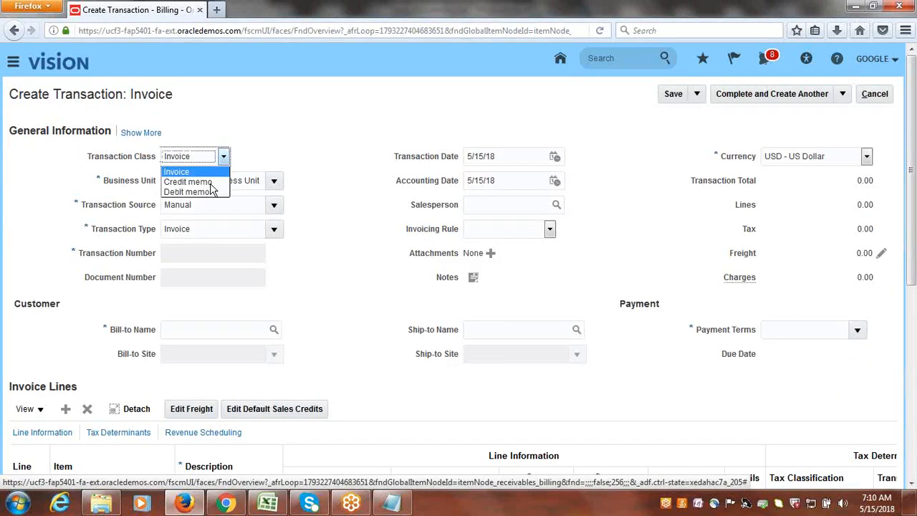
left_click(209, 194)
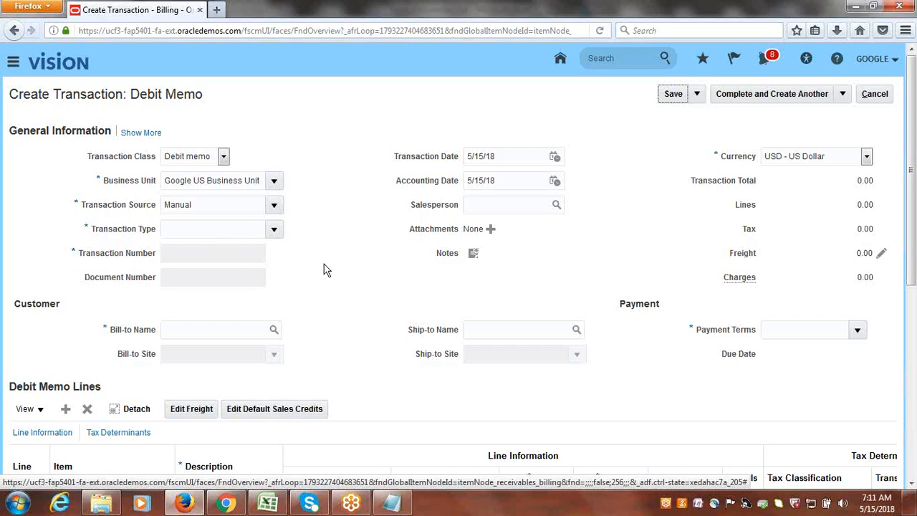
left_click(274, 206)
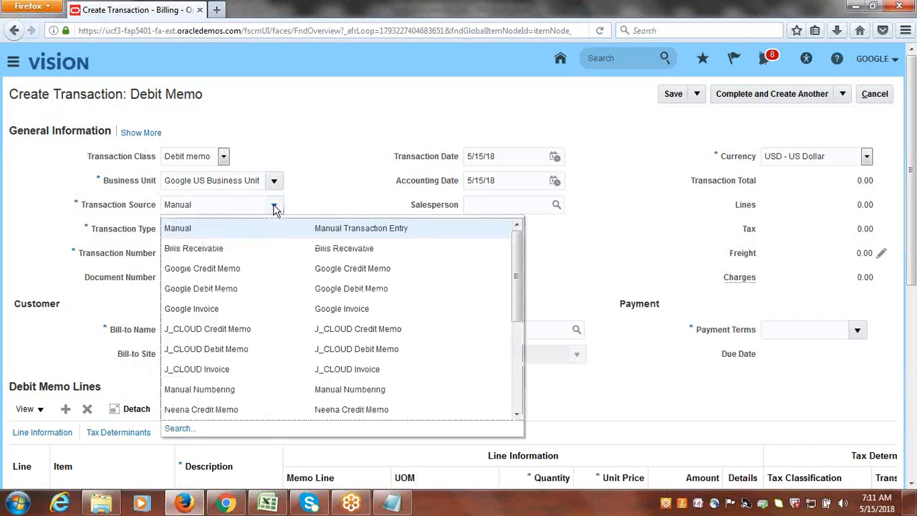
left_click(217, 288)
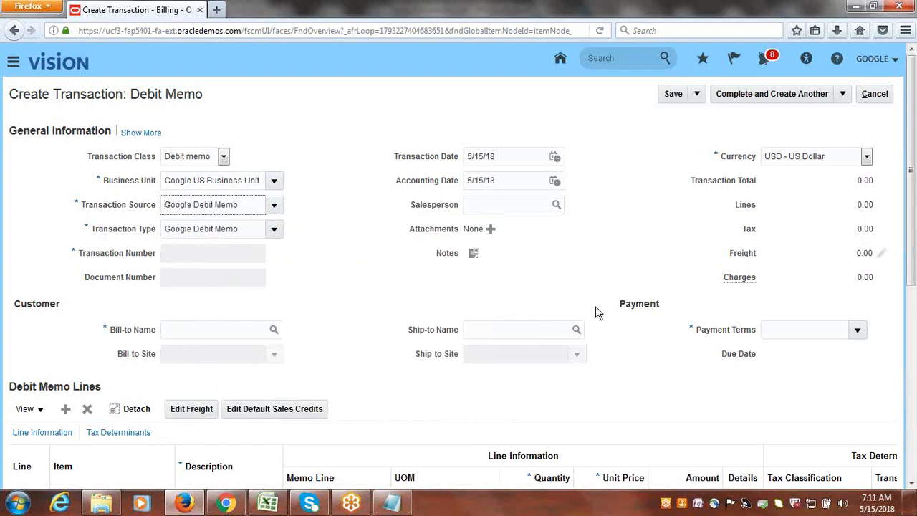
Step: Search for google as the bill-to name and set the debit memo's customer to Google Customer-1
left_click(249, 328)
type("google")
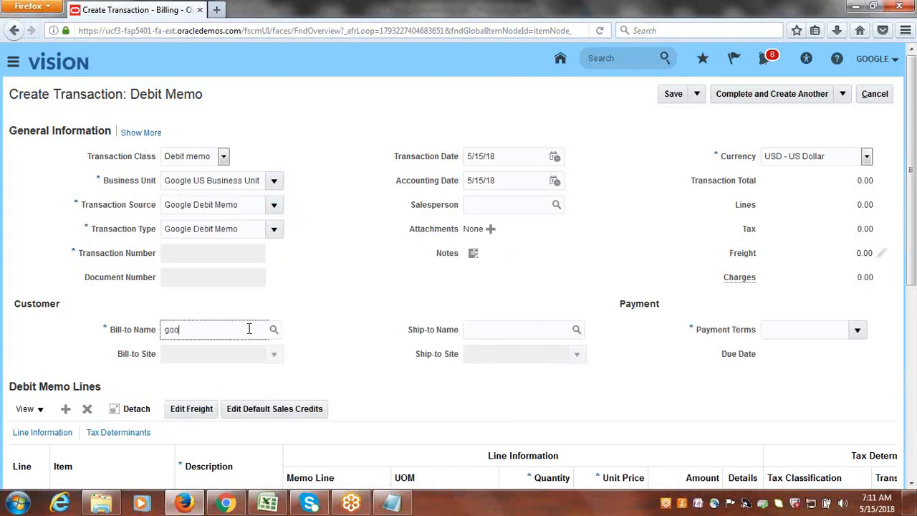
left_click(274, 329)
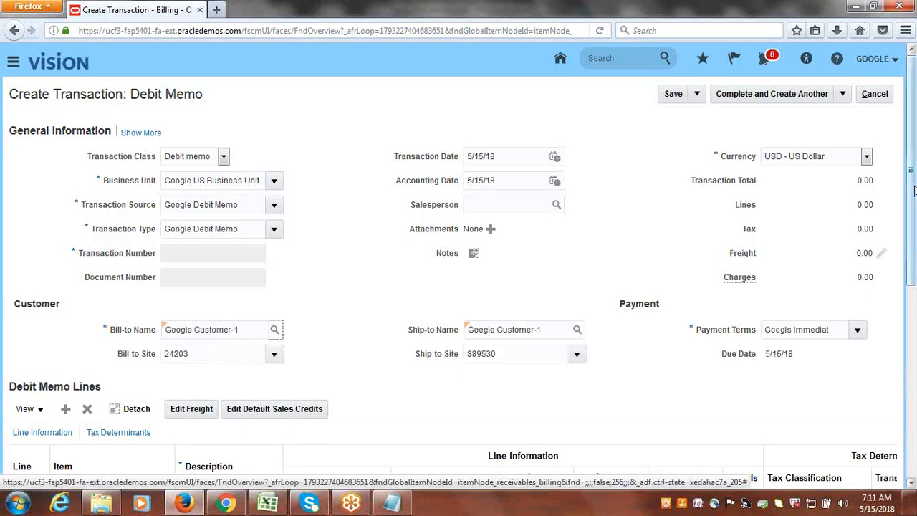
Step: Fill in debit memo line 1 with description Addition, quantity 1 and unit price 5000
left_click_drag(915, 192, 915, 354)
left_click(246, 331)
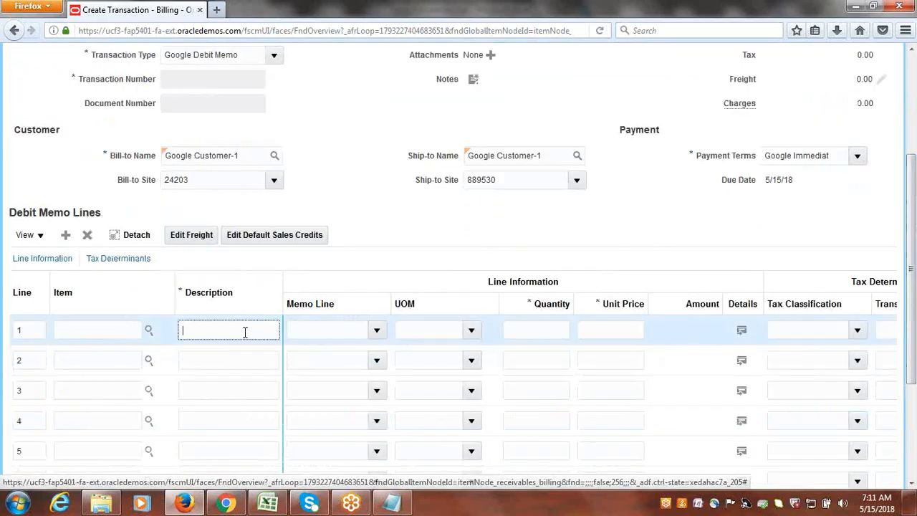
type("Addition")
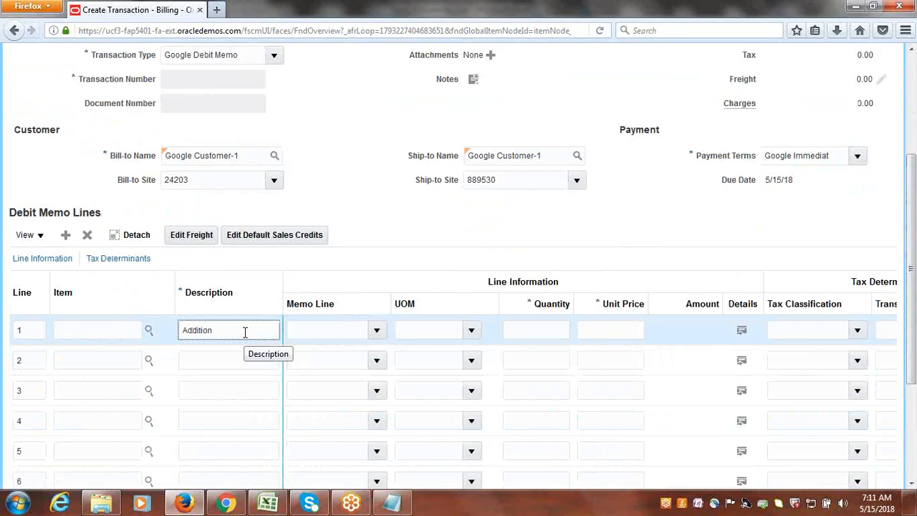
left_click(559, 333)
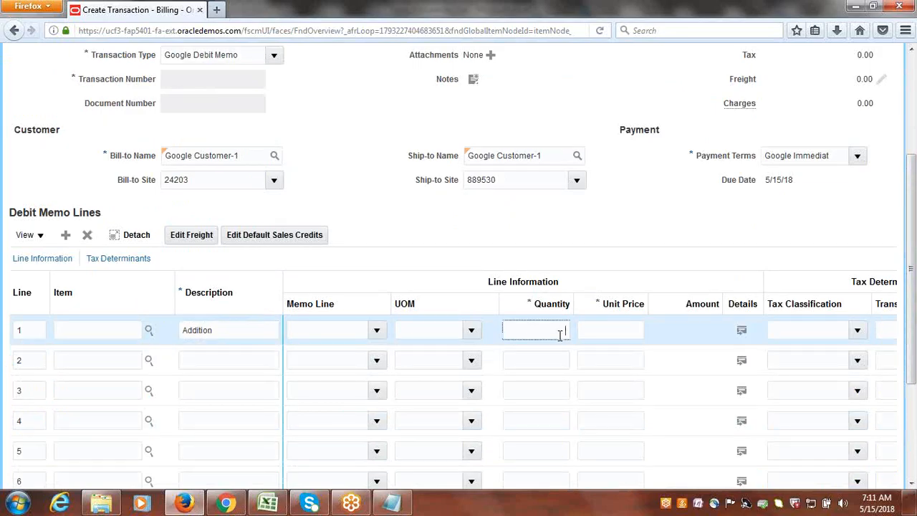
type("1")
key("Tab")
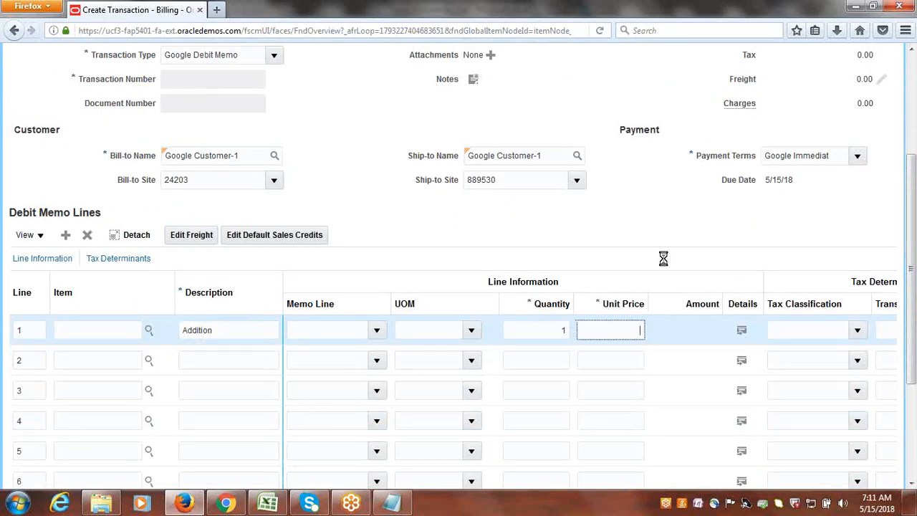
type("5.000")
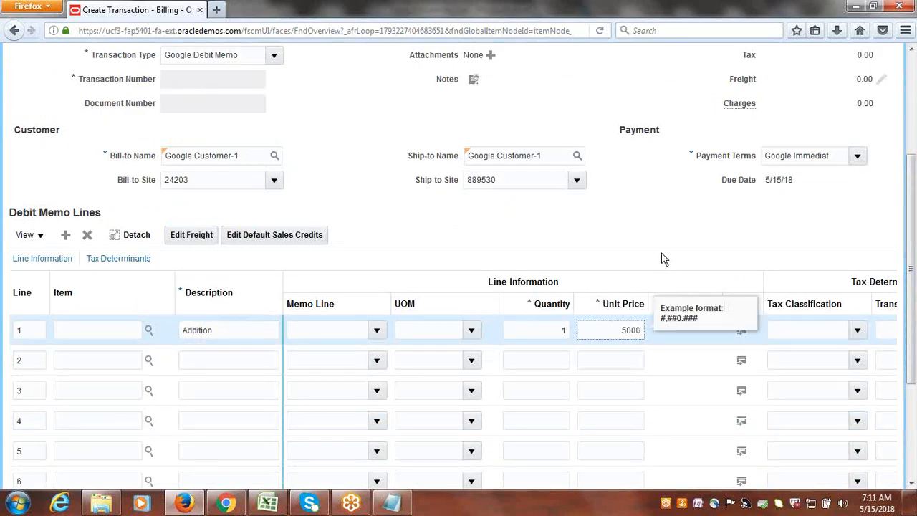
left_click(662, 254)
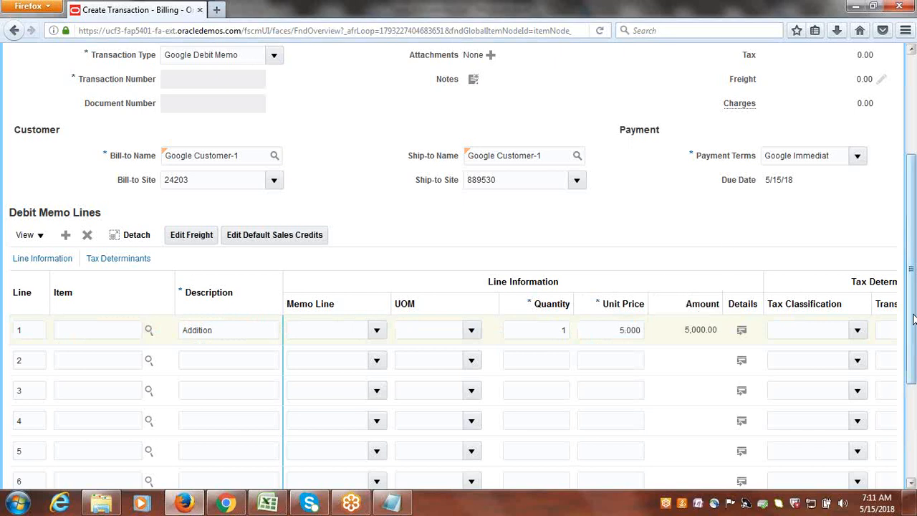
Step: Expand the debit memo's general information and set Cross Reference to 2 in the miscellaneous details
left_click_drag(914, 307, 914, 213)
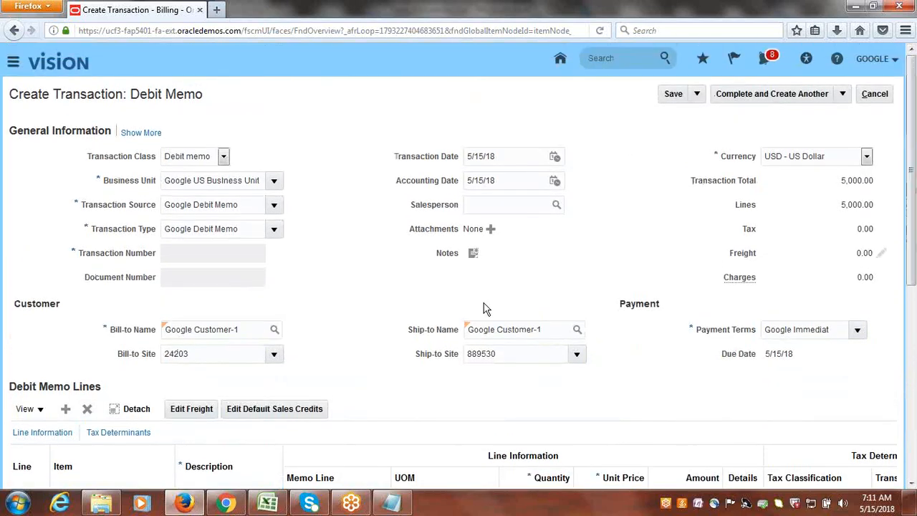
left_click(141, 134)
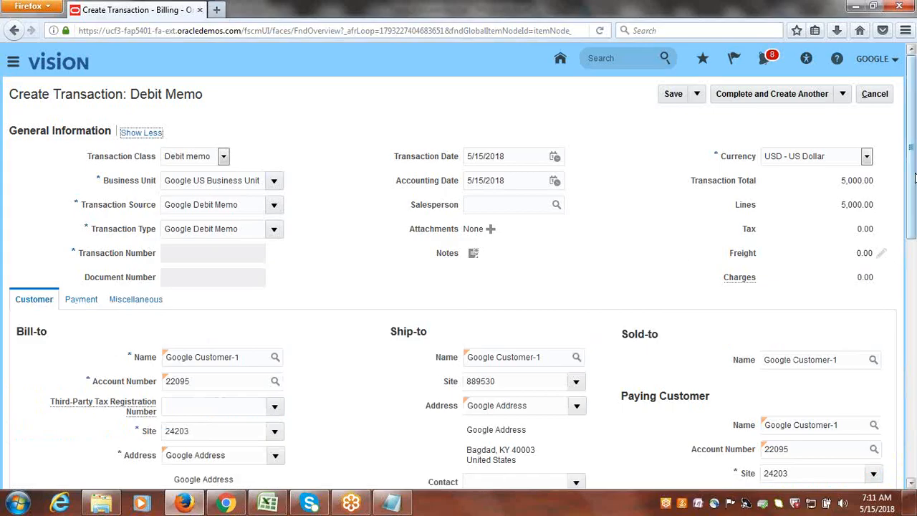
left_click_drag(913, 175, 913, 217)
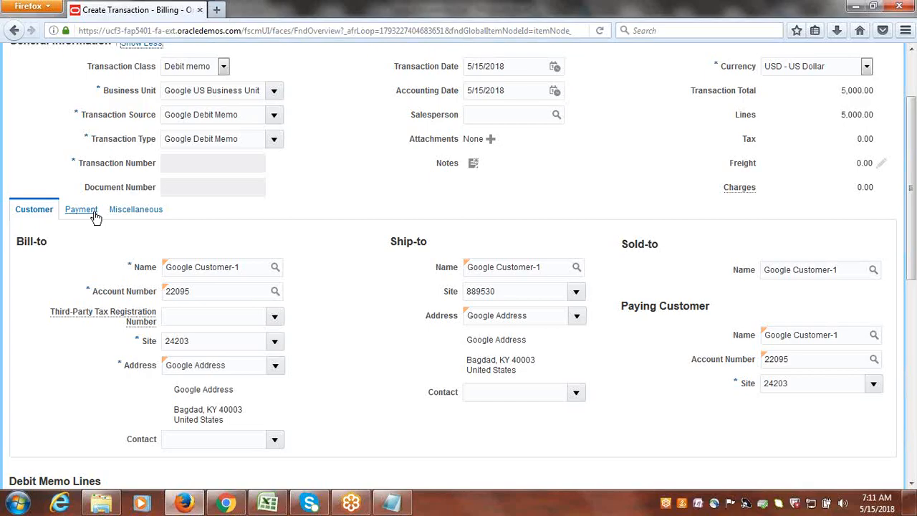
left_click(127, 212)
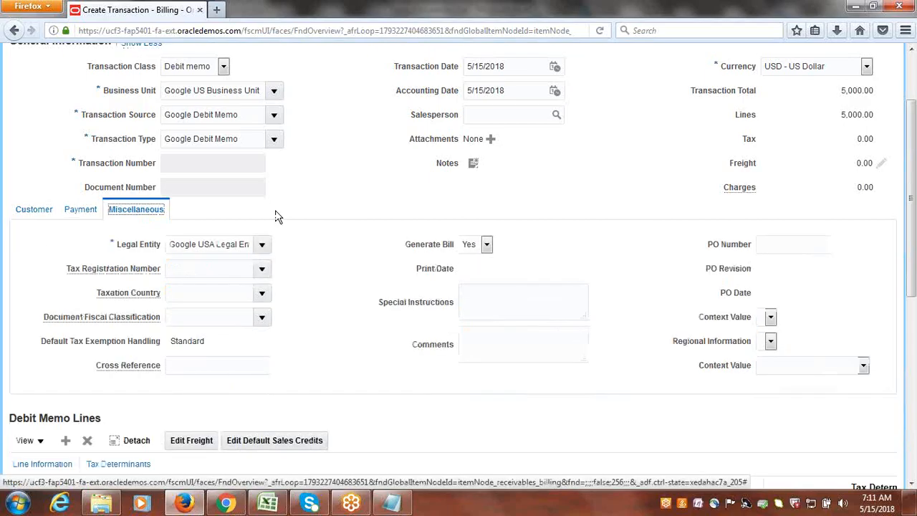
left_click(209, 365)
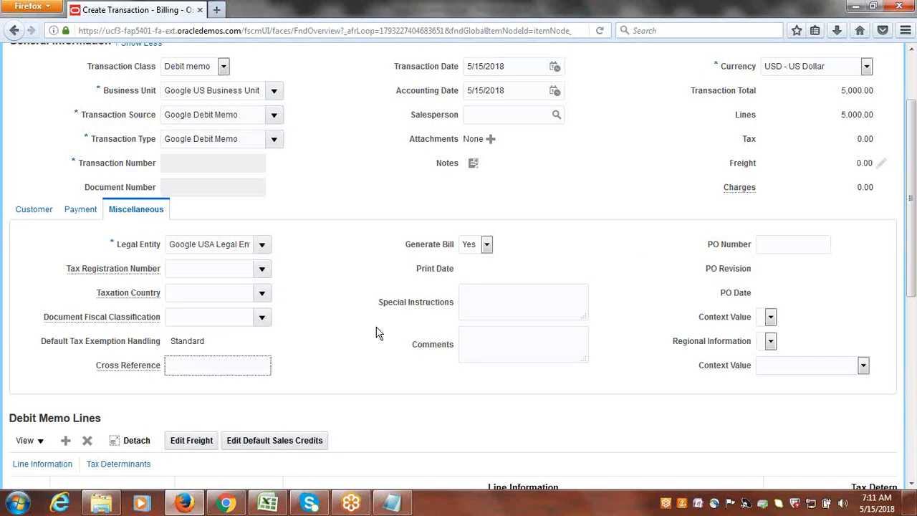
type("2")
left_click(306, 270)
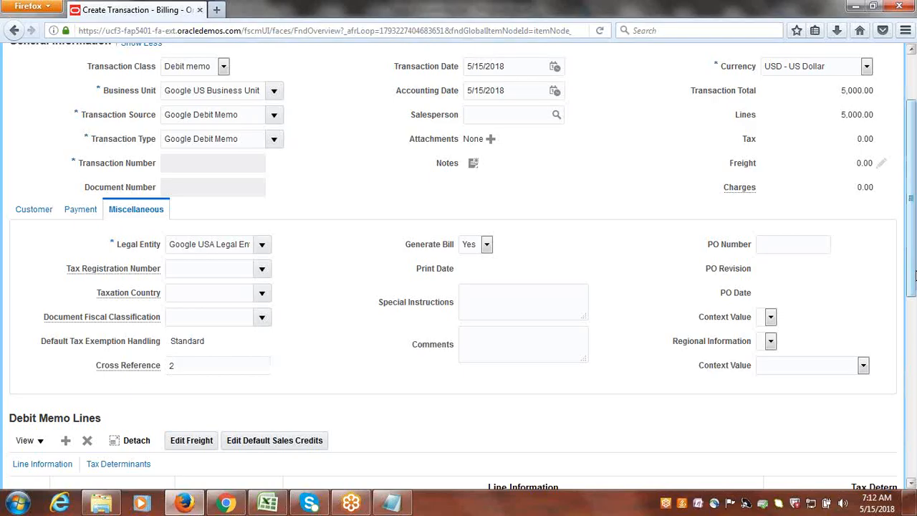
Step: Check over the debit memo's header and lines, then complete and close the transaction and dismiss the confirmation
scroll(914, 237, "up", 2)
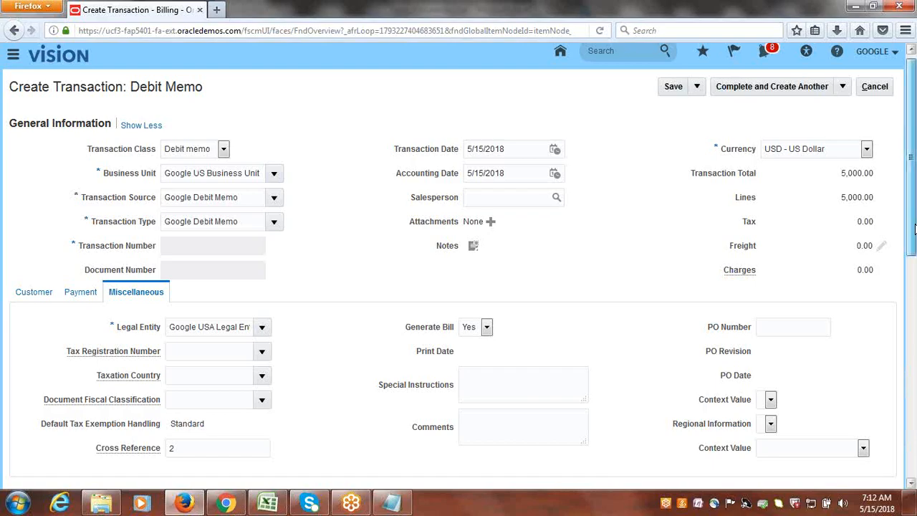
scroll(903, 277, "down", 3)
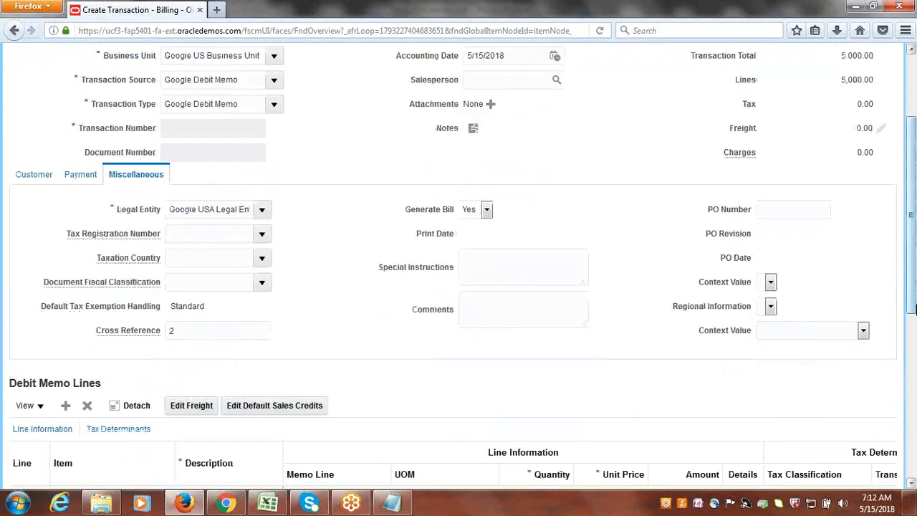
left_click_drag(914, 272, 915, 224)
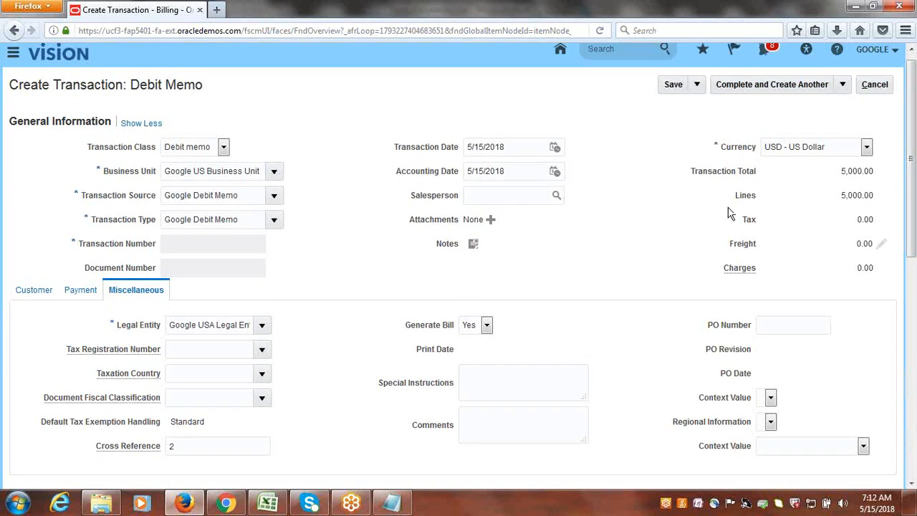
left_click(842, 91)
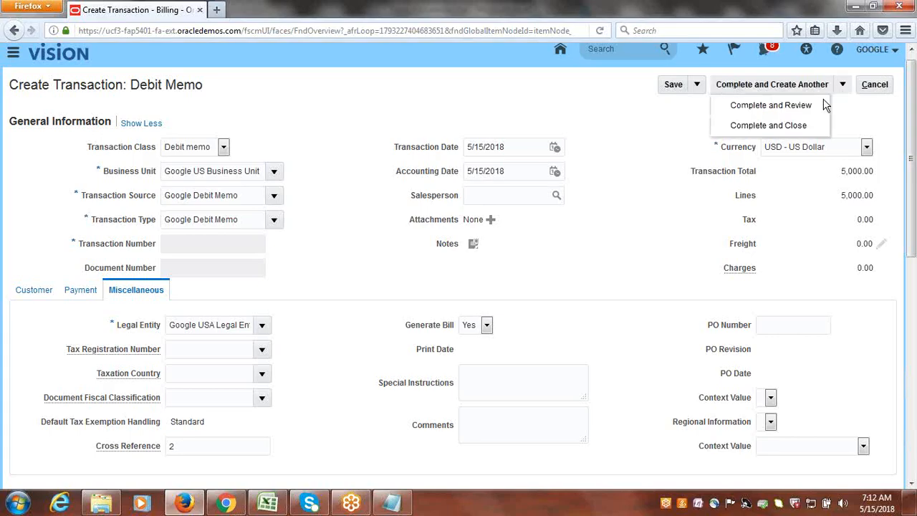
left_click(781, 126)
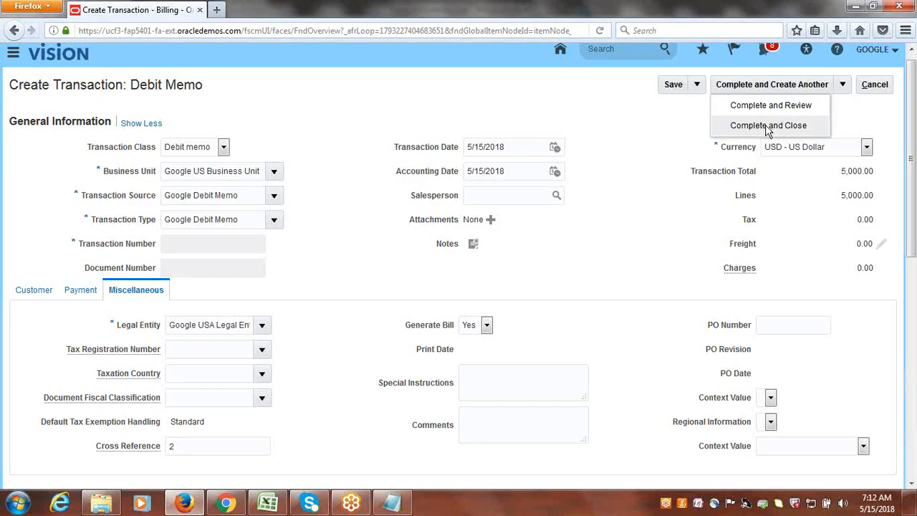
left_click(765, 126)
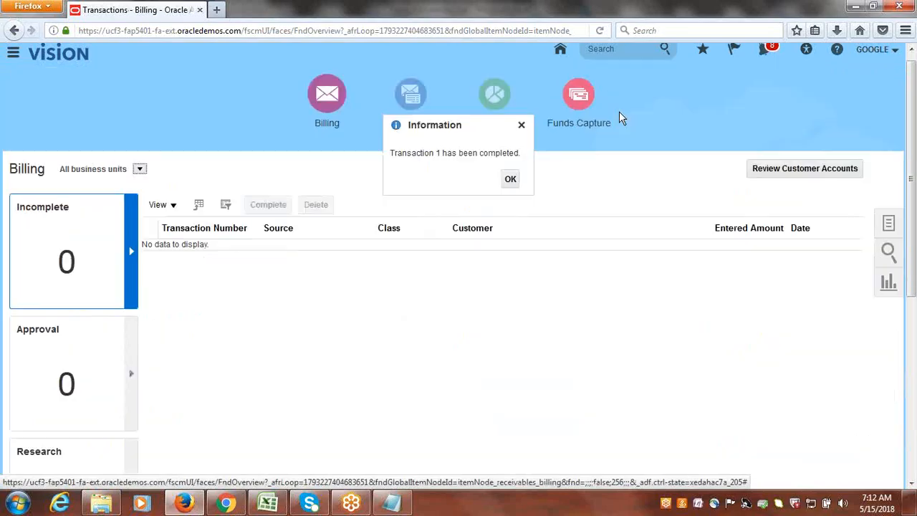
left_click(509, 179)
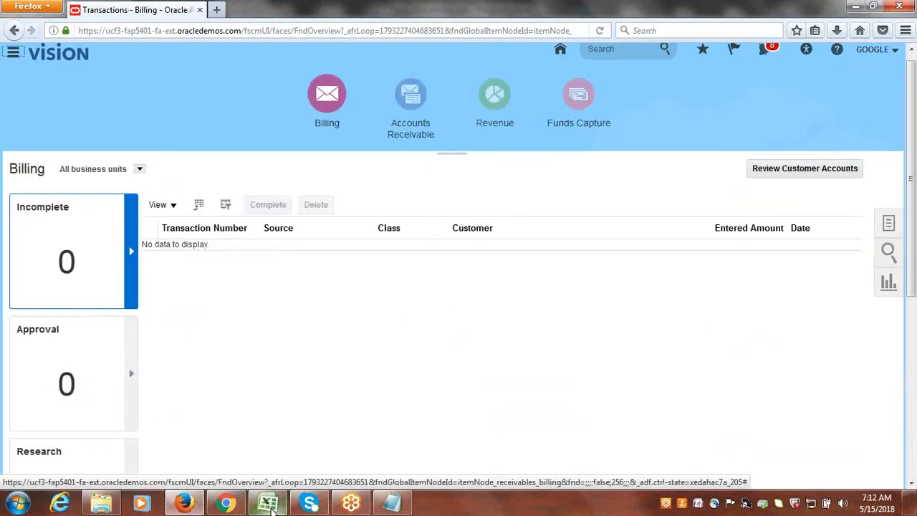
Step: Switch to Class_Discussions.xlsx in Excel, mark Debit Memo Transaction Creation as Done in column B, and select the Transaction with Memo Lines item
left_click(269, 504)
key("Right")
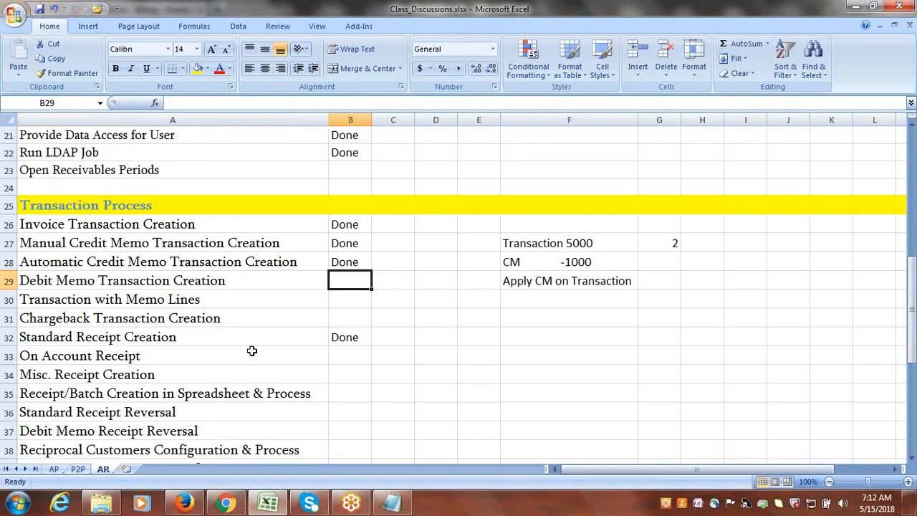
type("d")
key("Tab")
left_click(151, 303)
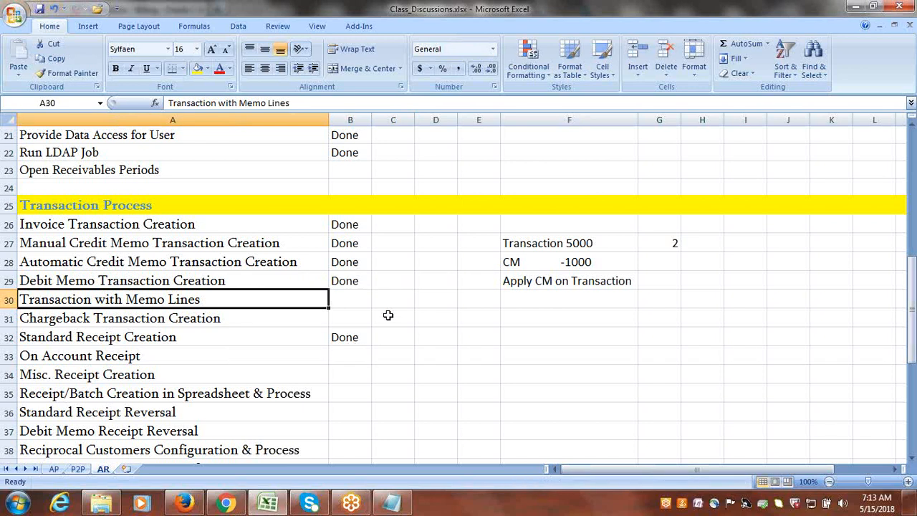
left_click(357, 301)
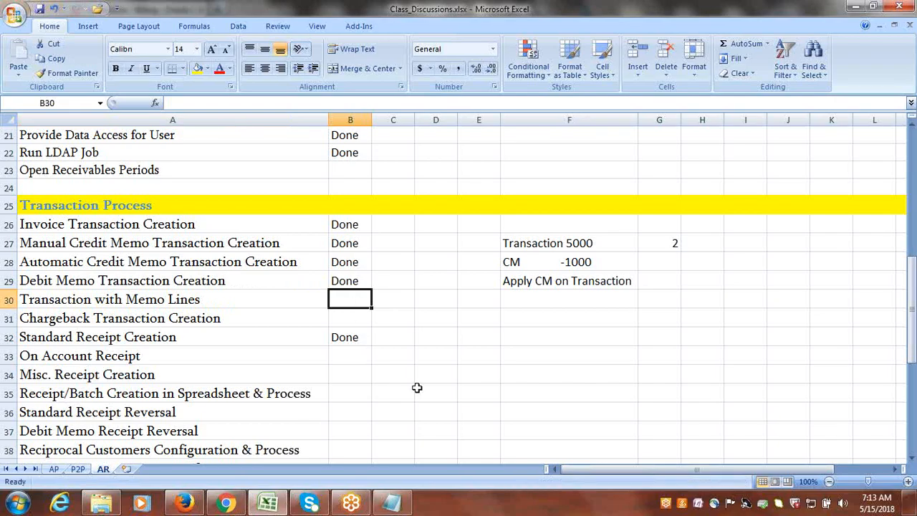
left_click(402, 298)
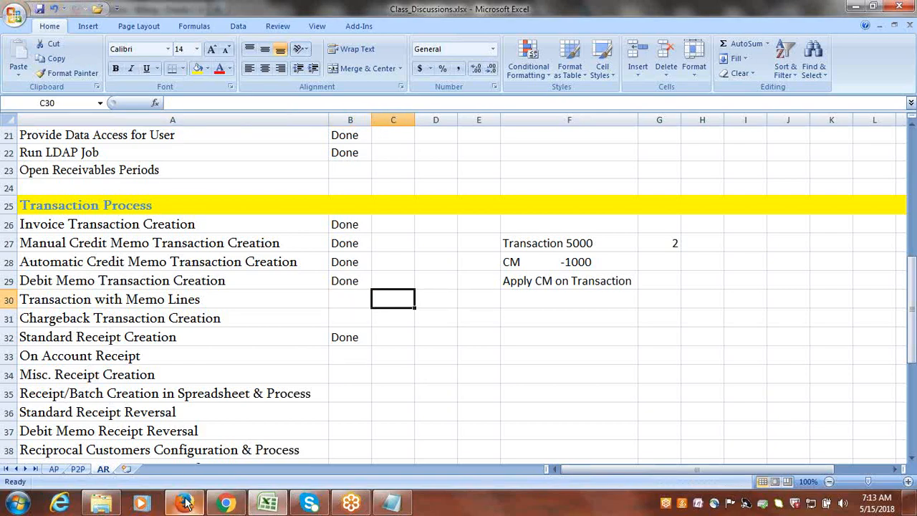
left_click_drag(143, 303, 119, 299)
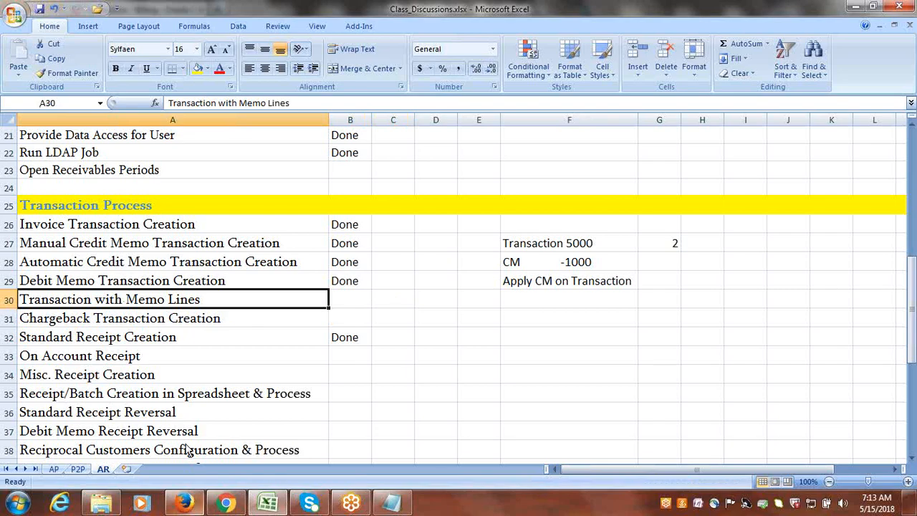
Step: Switch to Oracle Receivables in Firefox and create an invoice transaction with source Google Invoice and bill-to name Google Customer-1
left_click(184, 503)
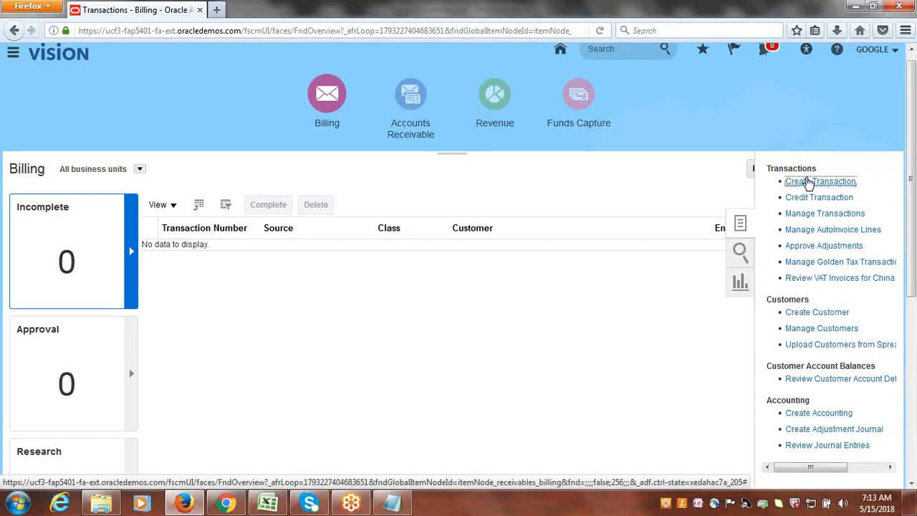
left_click(810, 181)
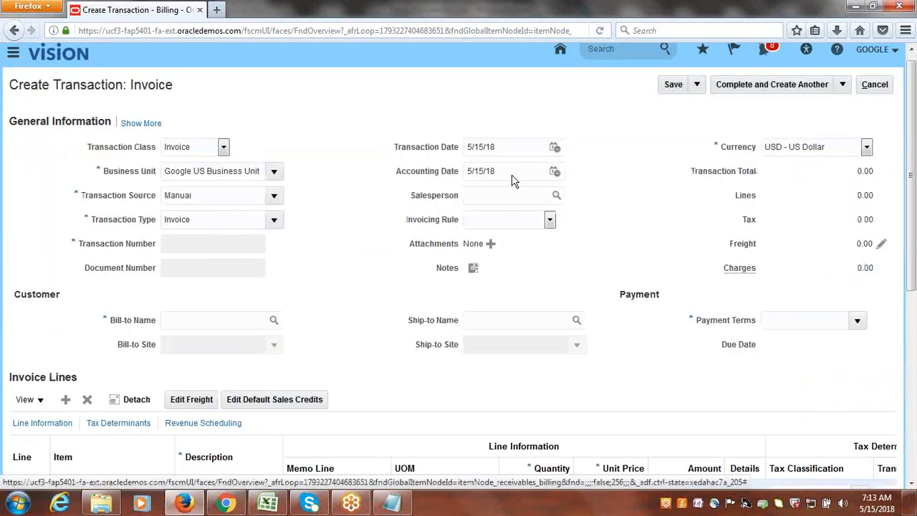
left_click(274, 195)
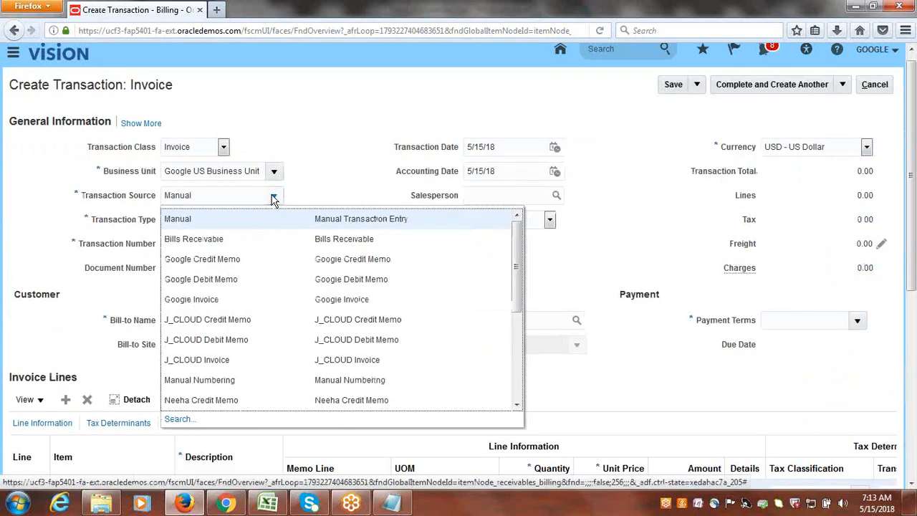
left_click(203, 301)
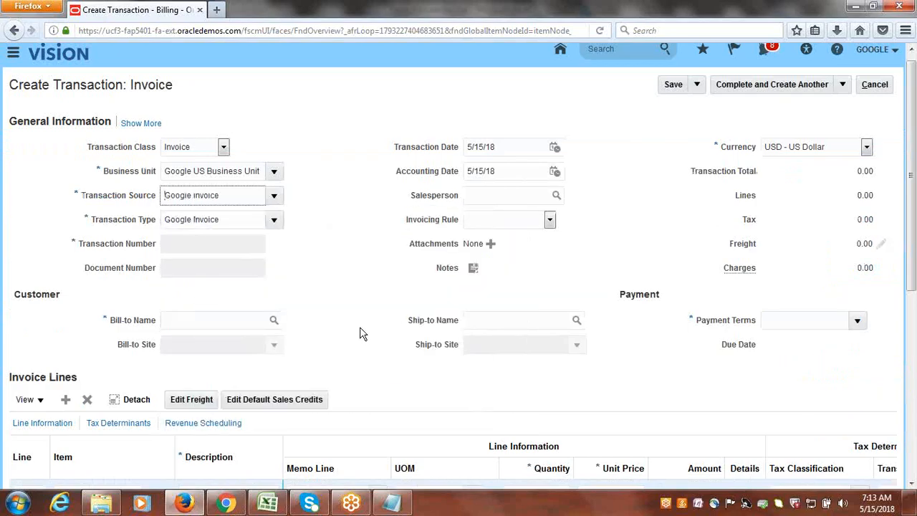
left_click(201, 321)
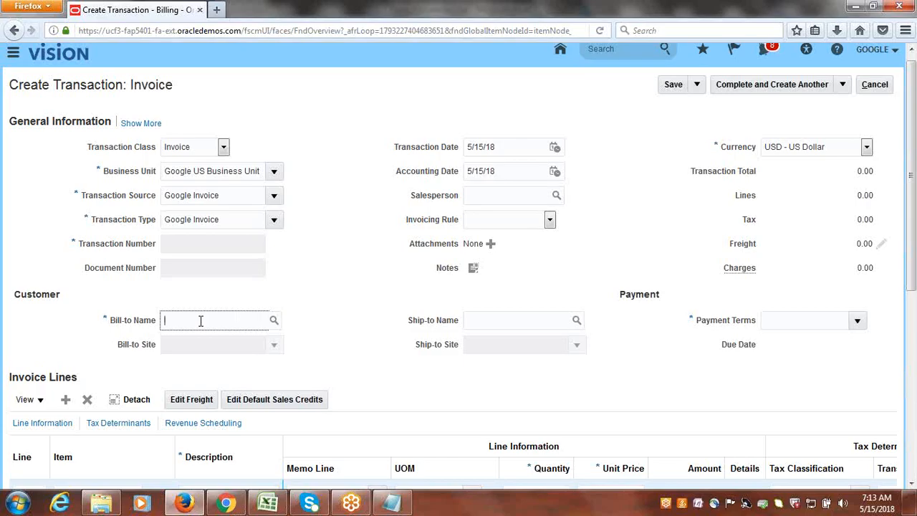
type("google")
key("Tab")
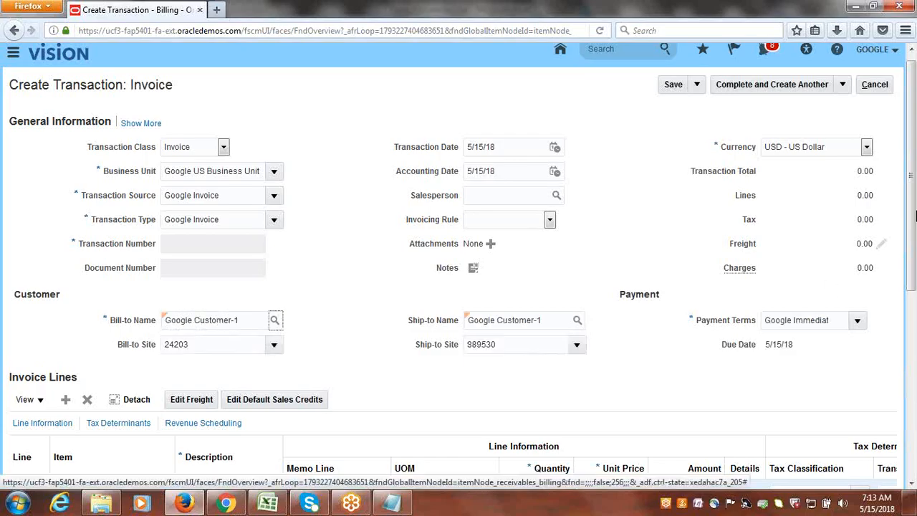
Step: Enter Training as the description of invoice line 1
scroll(911, 147, "down", 4)
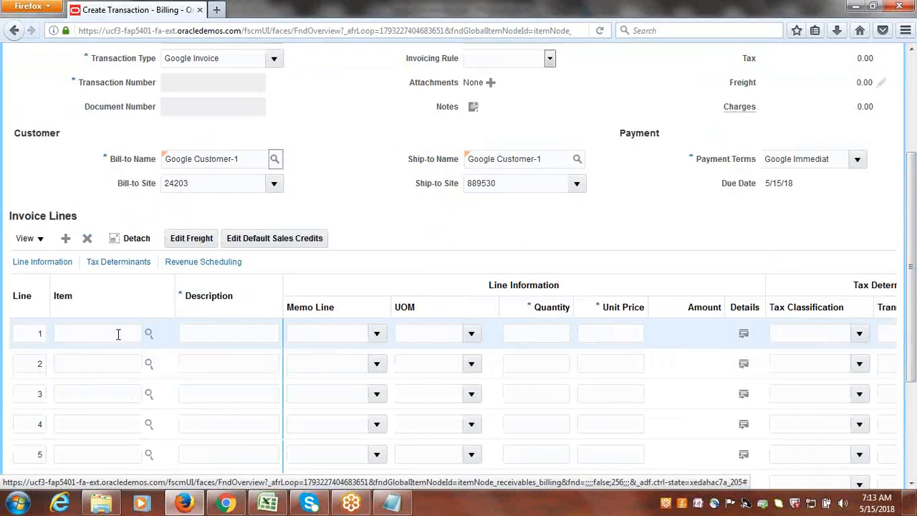
left_click(228, 331)
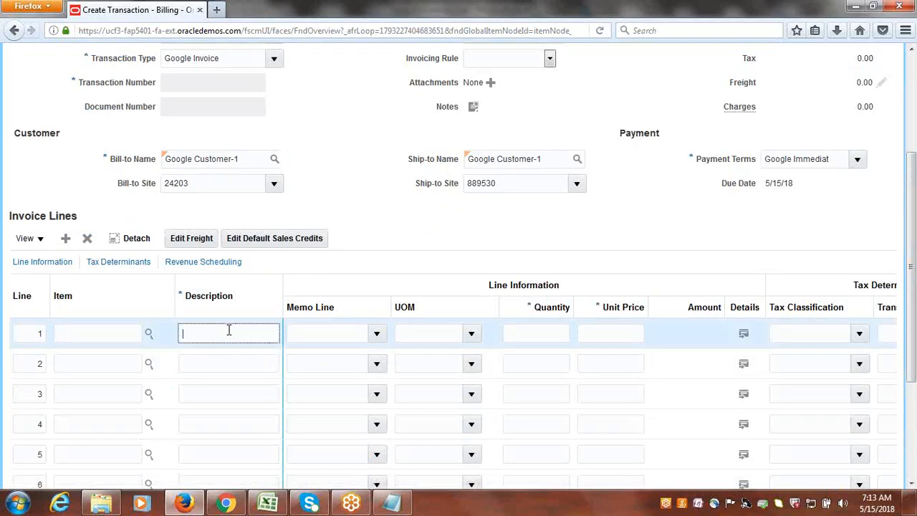
type("S")
key("BackSpace")
type("Training")
key("Tab")
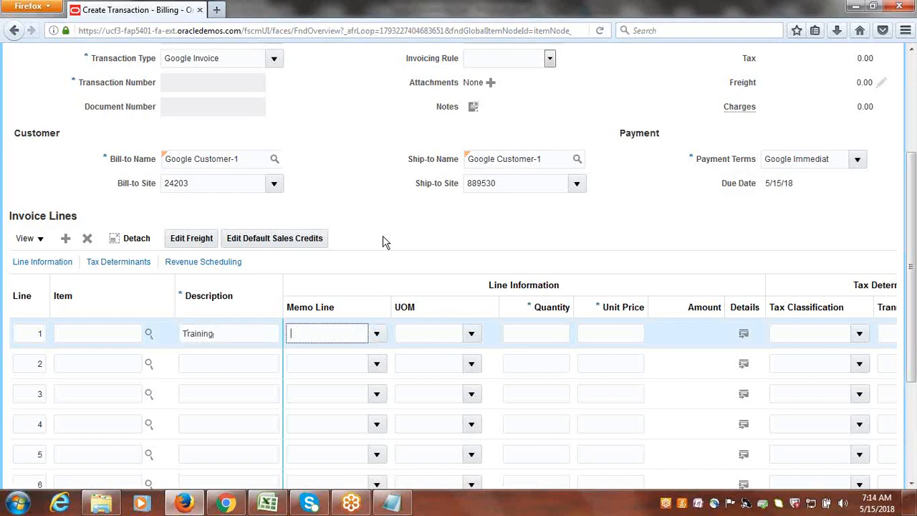
left_click(242, 333)
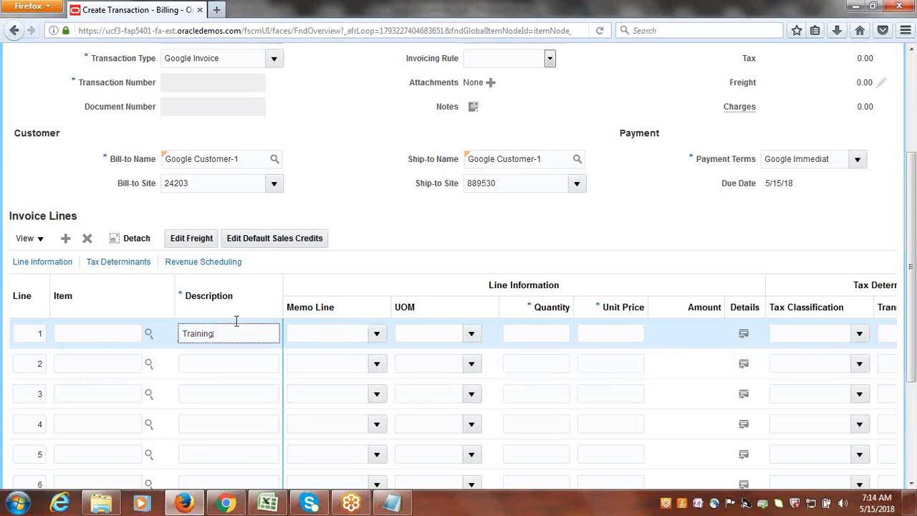
Step: Set invoice line 1 to memo line Google Fusion Training with quantity 1 and unit price 1,000
left_click(376, 334)
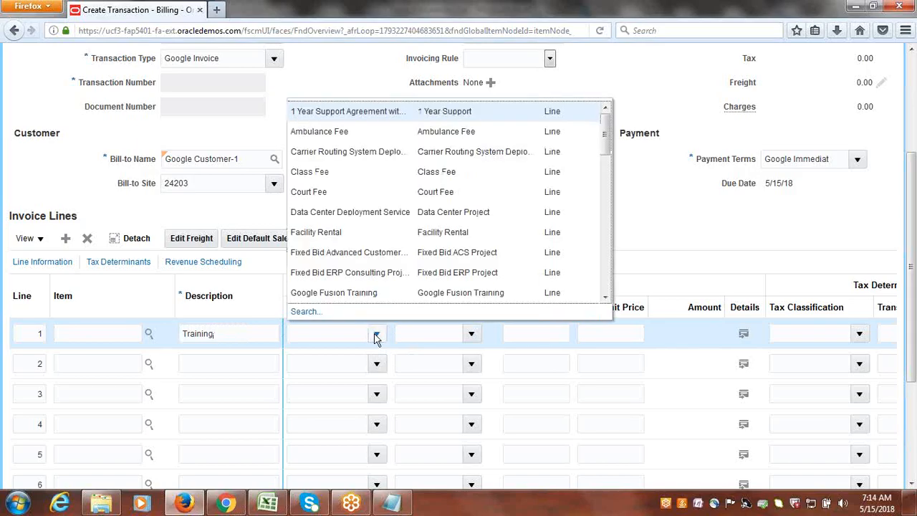
left_click(326, 292)
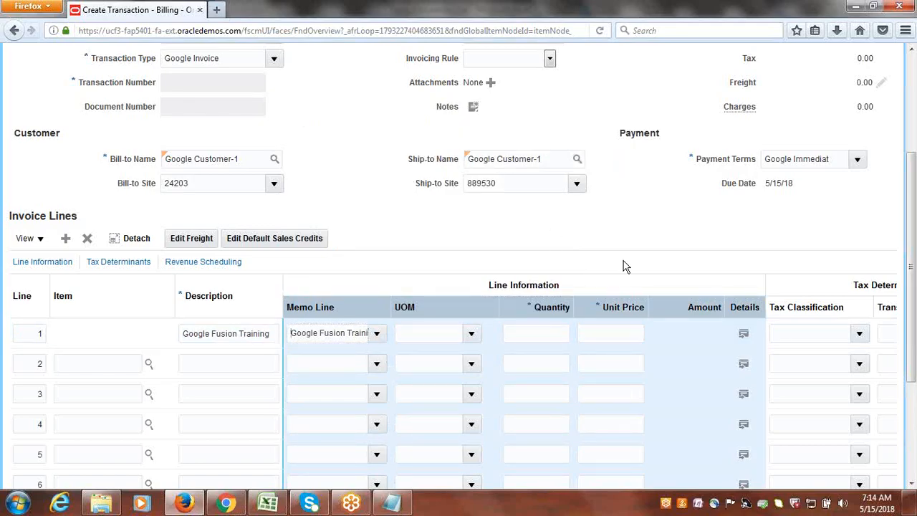
left_click(551, 340)
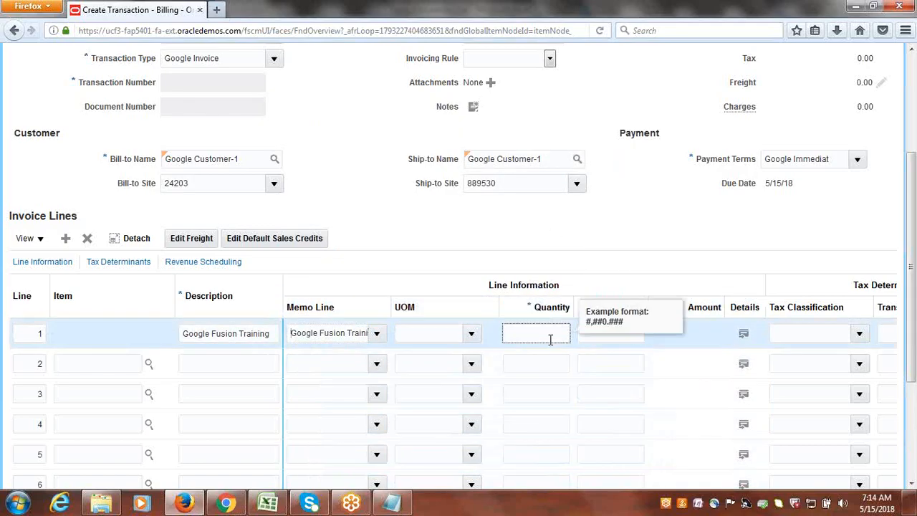
type("1")
key("Tab")
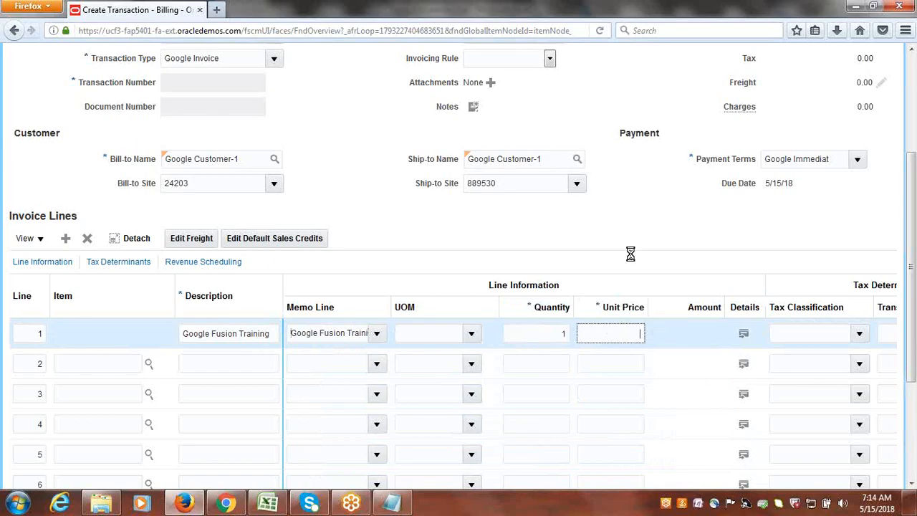
type("1,000")
key("Tab")
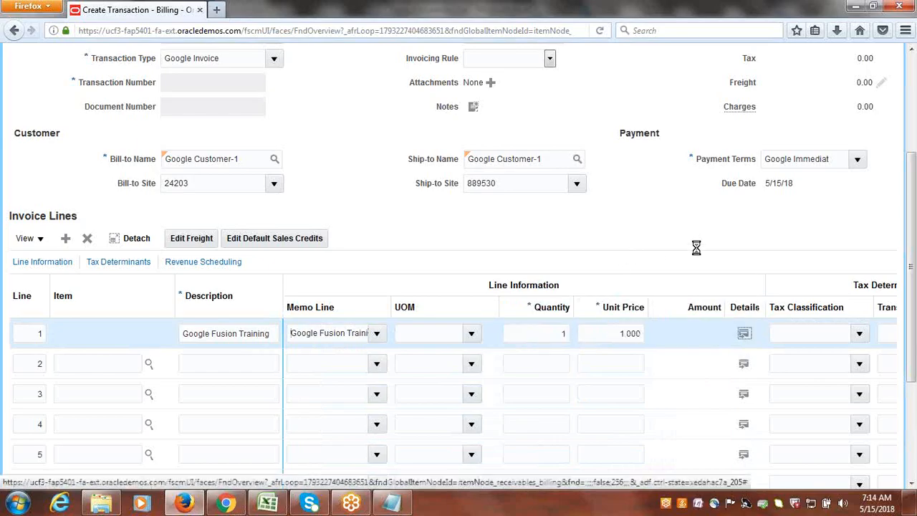
Step: Complete and close the invoice transaction and dismiss the confirmation
left_click_drag(914, 320, 914, 282)
scroll(914, 281, "up", 3)
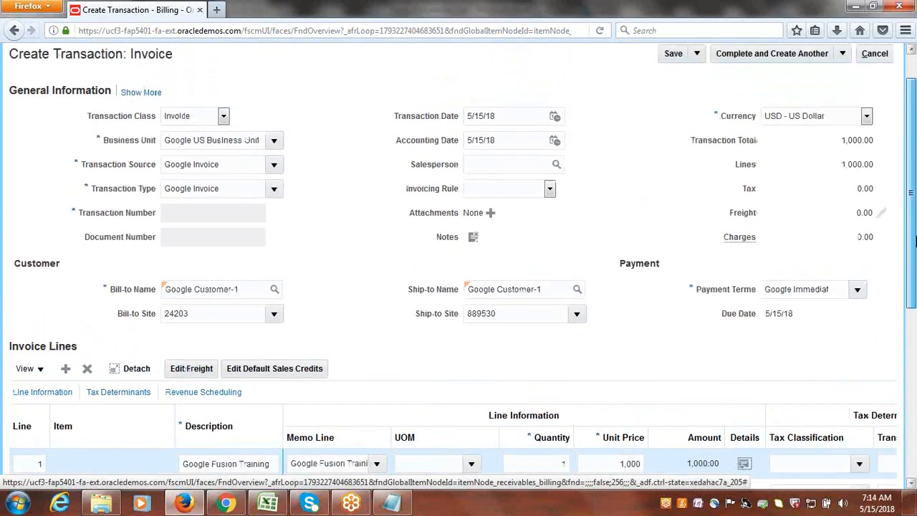
left_click(843, 94)
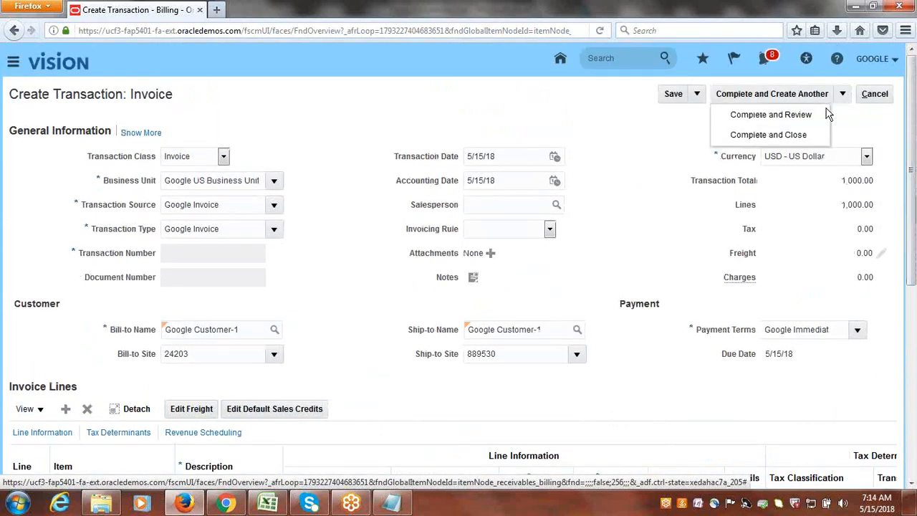
left_click(775, 135)
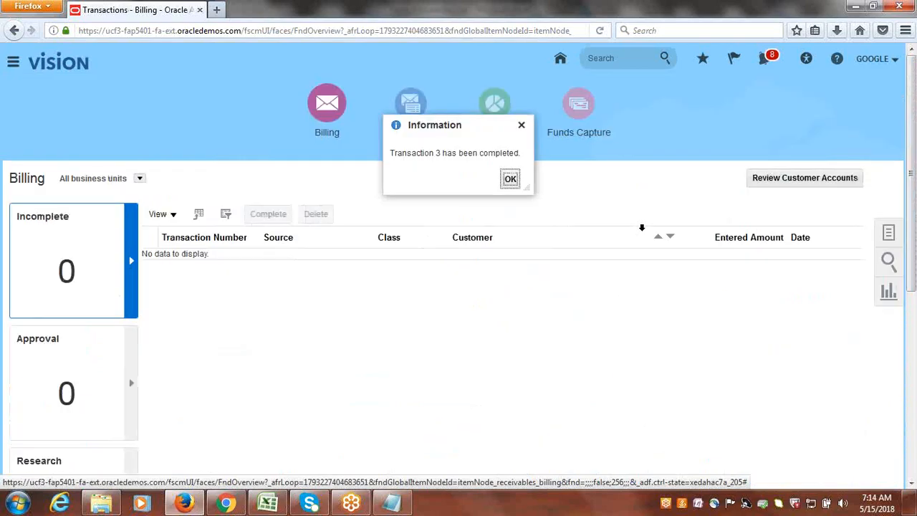
left_click(509, 179)
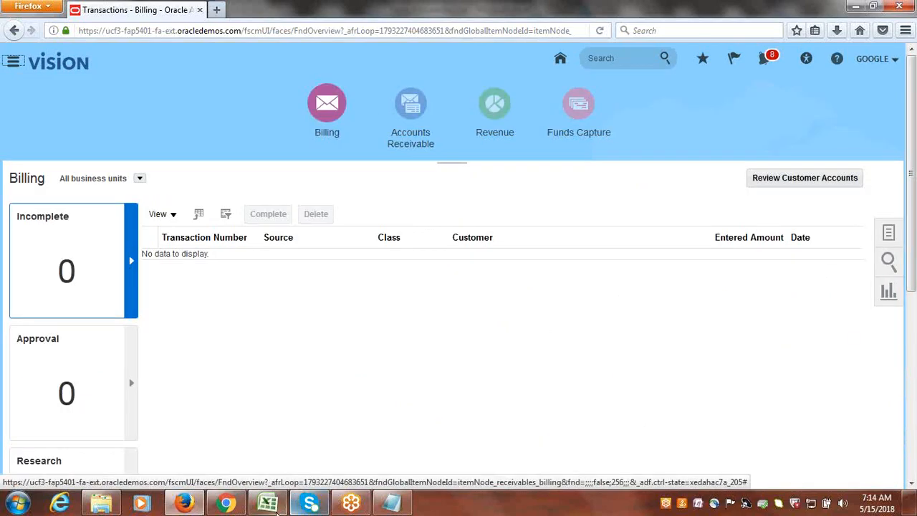
Step: Switch to Class_Discussions.xlsx in Excel, mark Transaction with Memo Lines as Done in column B, and select the Chargeback Transaction Creation item
left_click(268, 503)
key("Right")
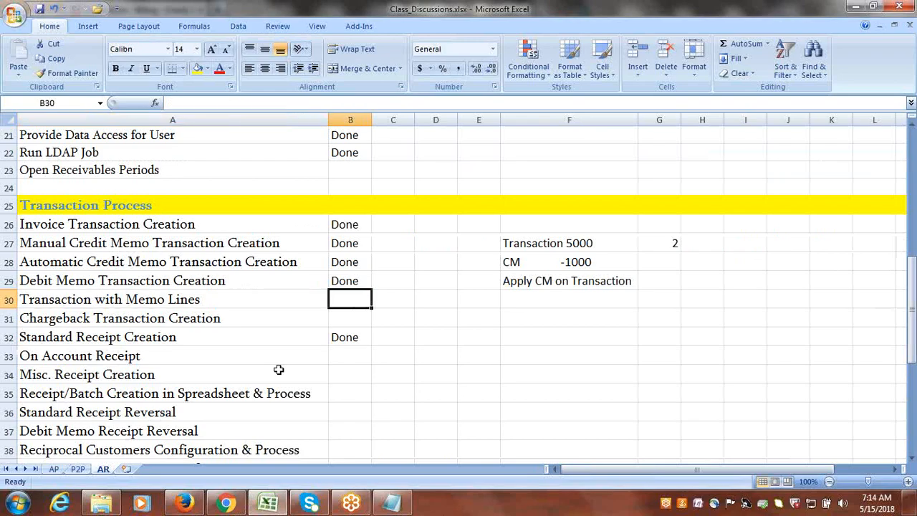
type("d")
left_click(205, 319)
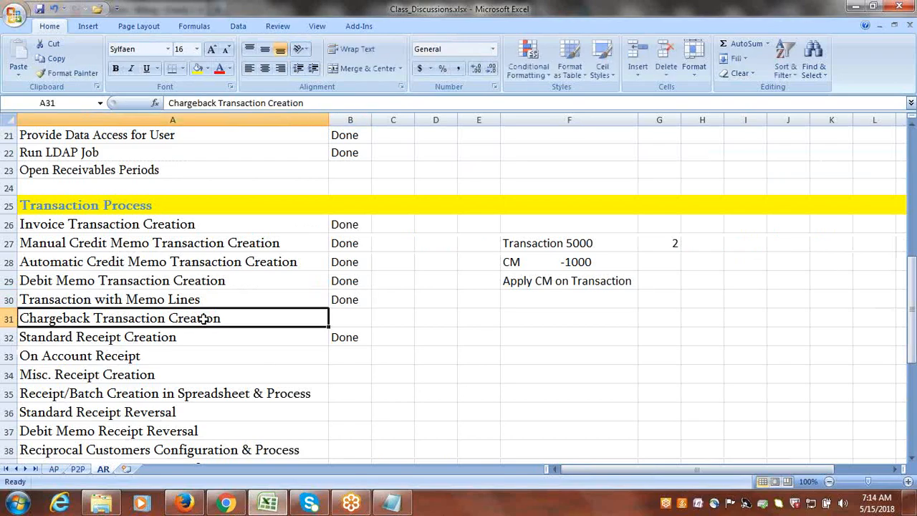
key("Right")
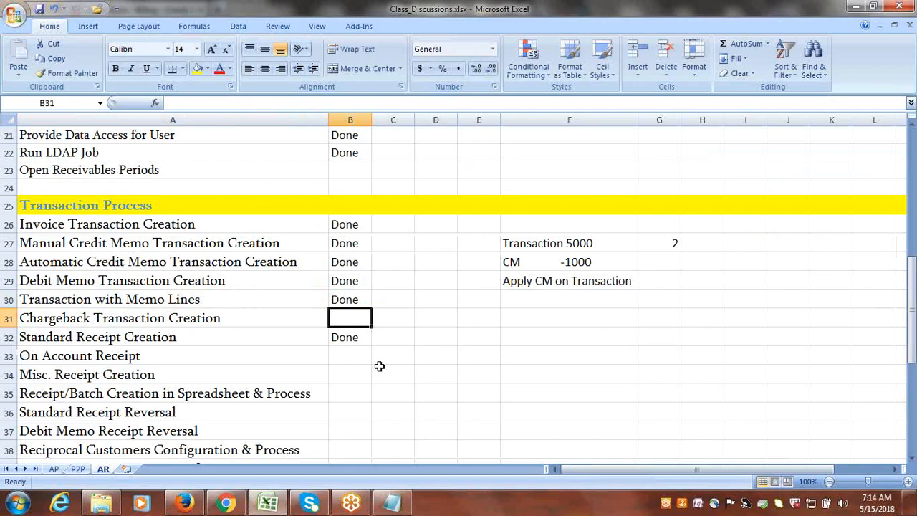
left_click(150, 318)
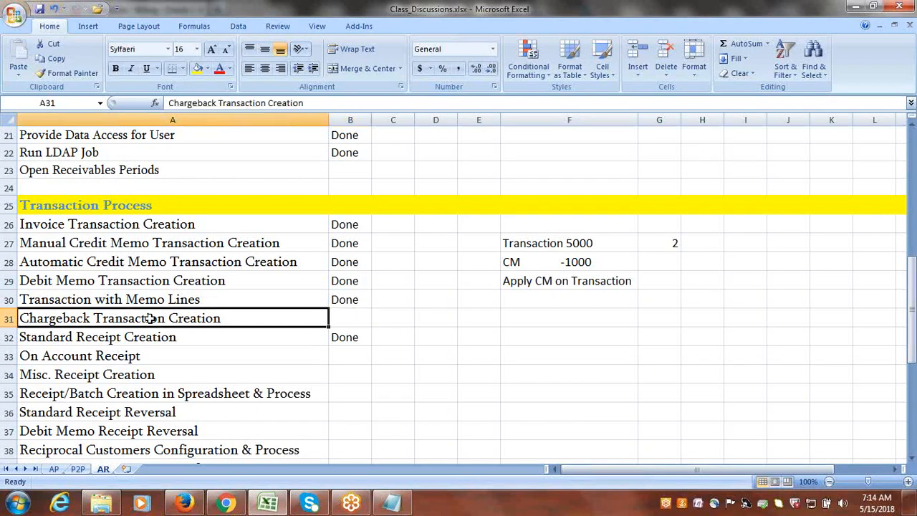
Step: Copy the text Chargeback Transaction Creation from within cell A31
double_click(231, 318)
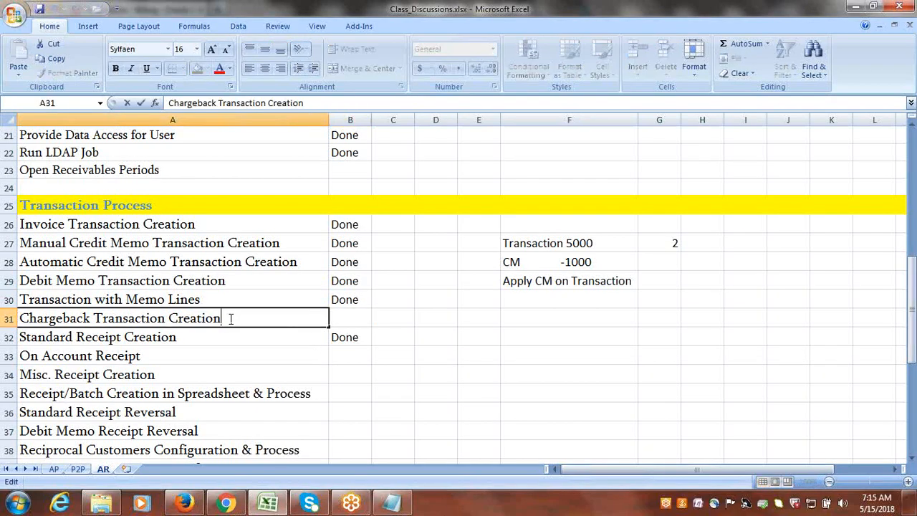
left_click_drag(230, 318, 22, 321)
key("ctrl+c")
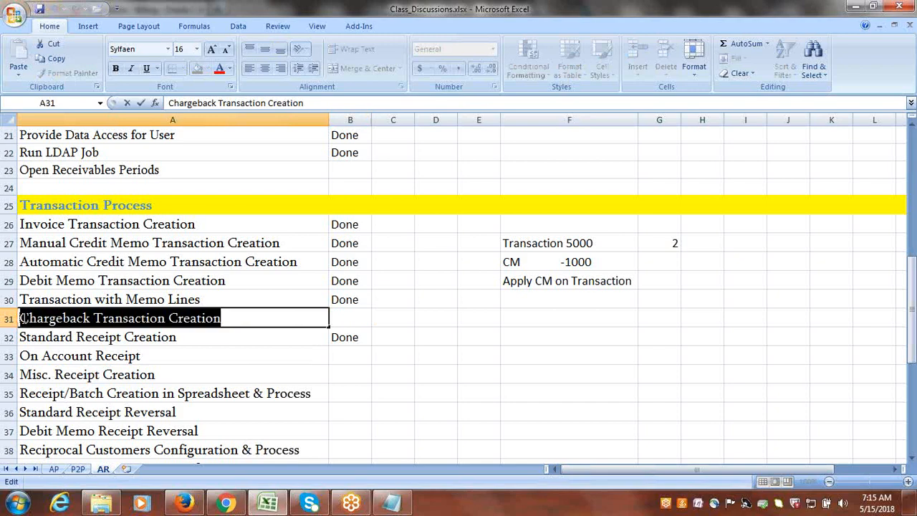
left_click(526, 320)
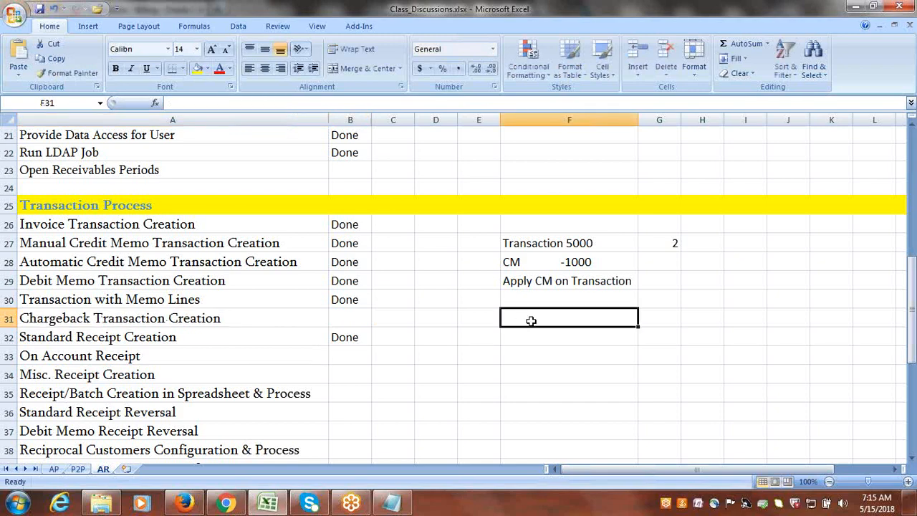
key("ctrl+v")
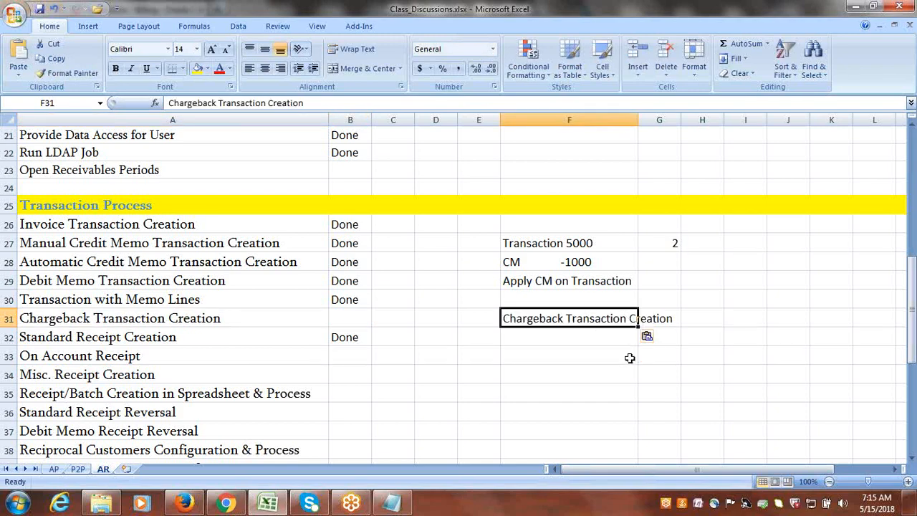
key("ctrl+z")
Step: Paste the copied Chargeback Transaction Creation text into cell A53 below the topic list and fill row 53 with yellow
left_click_drag(911, 261, 912, 301)
left_click(911, 456)
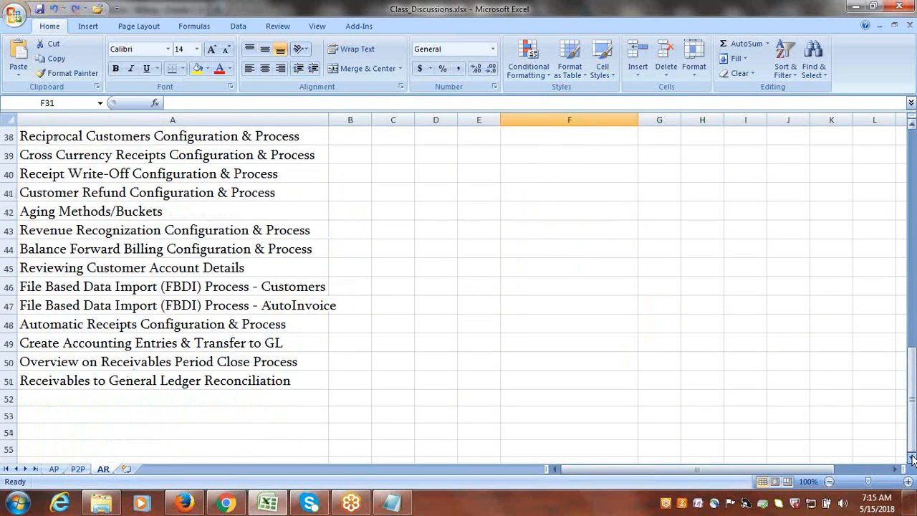
left_click(111, 342)
key("ctrl+v")
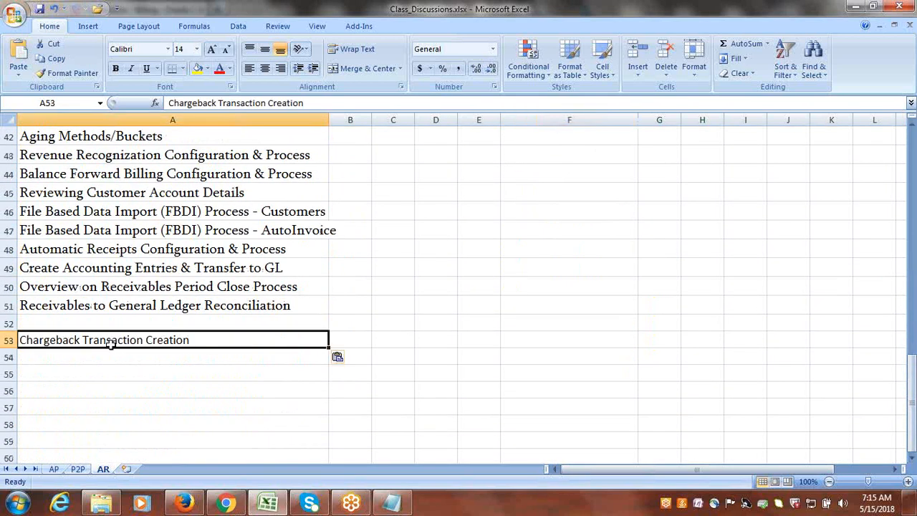
left_click(9, 339)
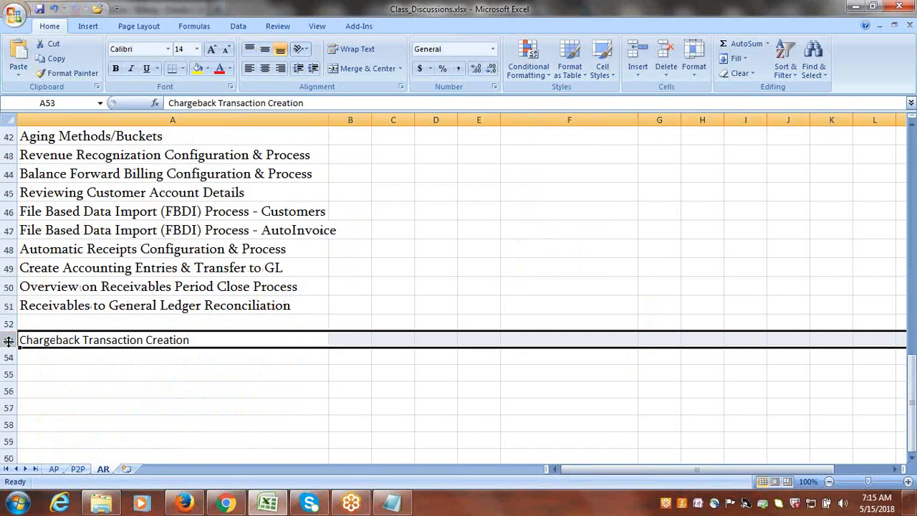
left_click(197, 68)
Step: Enter Create Transaction 10000 in cell A54 beneath the yellow Chargeback Transaction Creation heading
left_click(102, 356)
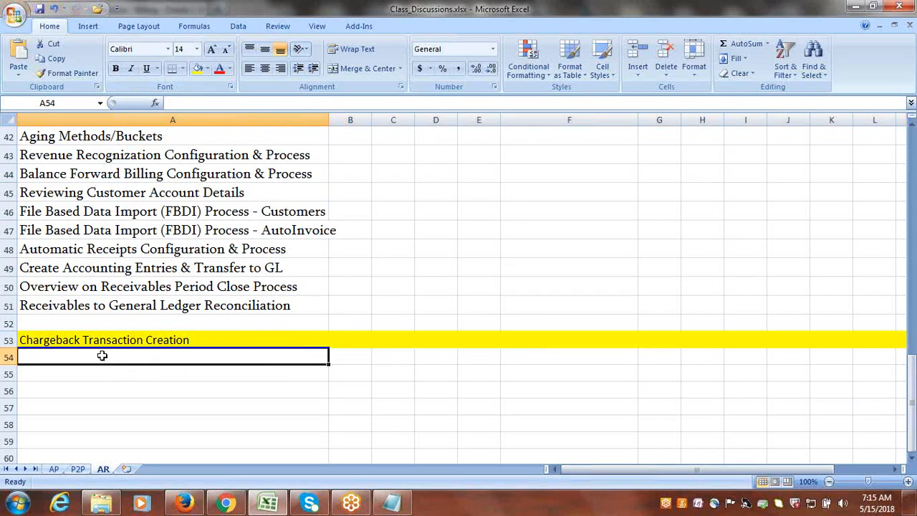
key("ctrl+v")
type("Cr")
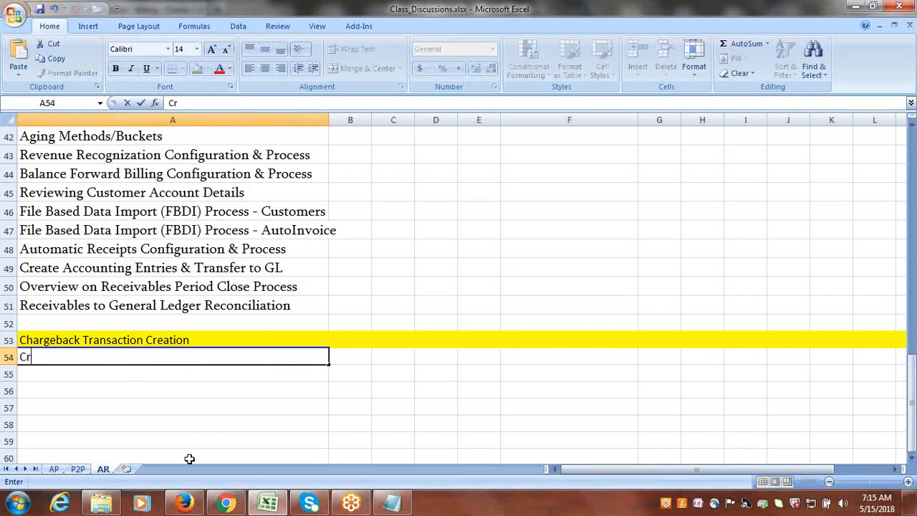
type("eate Transaction 10000")
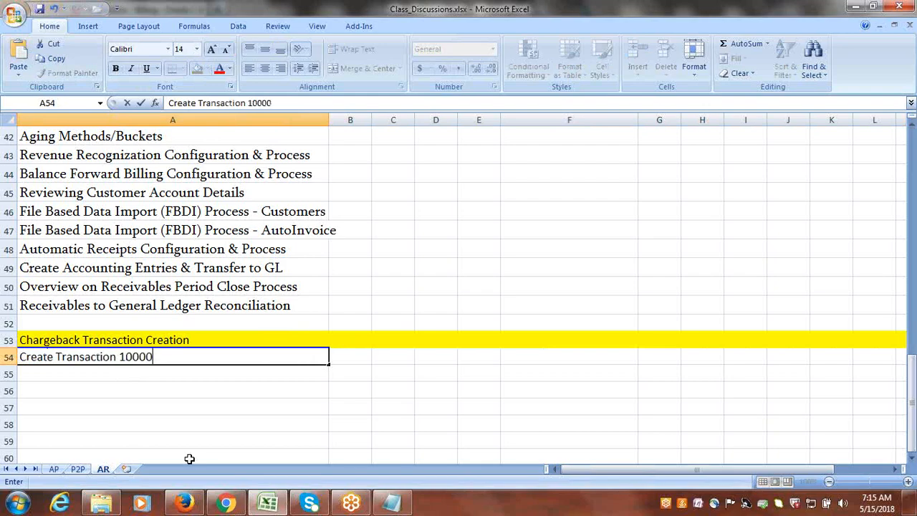
Step: Enter Receipt 8000 Apply in cell A55 as the second line of the chargeback outline
left_click(120, 374)
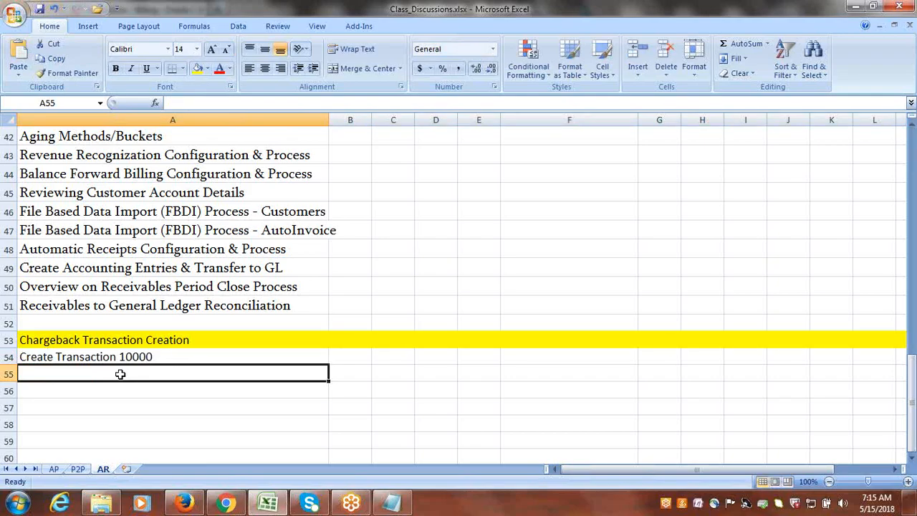
type("Receipt")
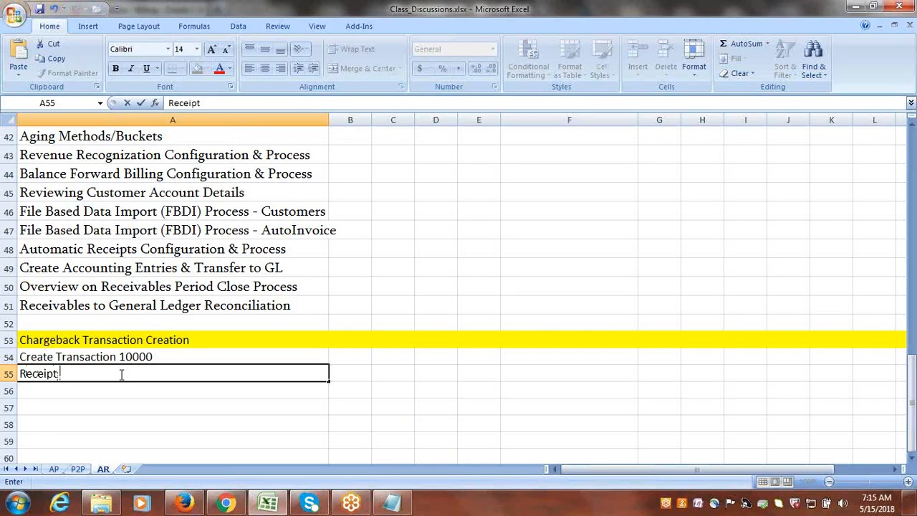
type(" 8000 Apply")
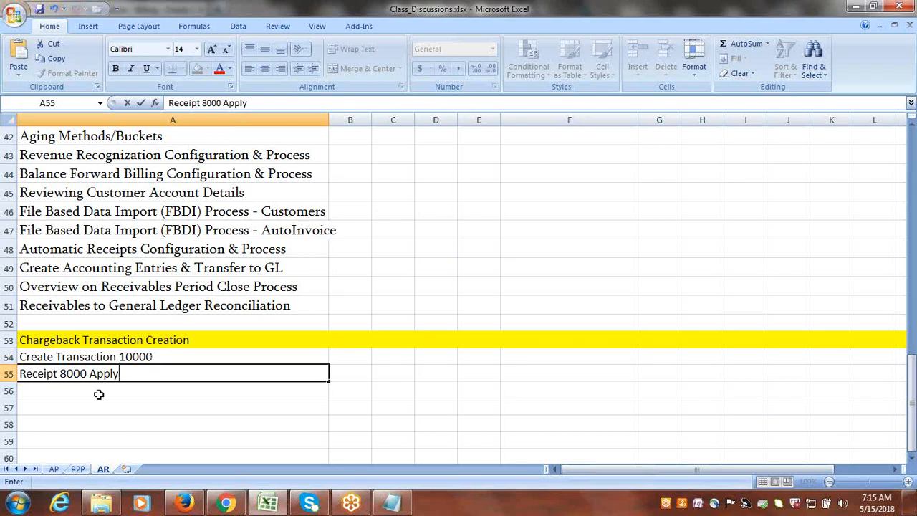
key("Return")
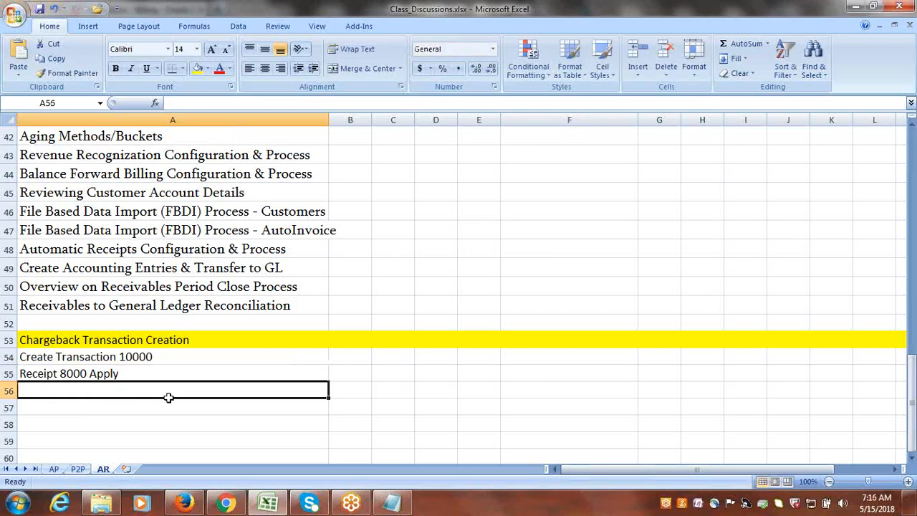
left_click(70, 360)
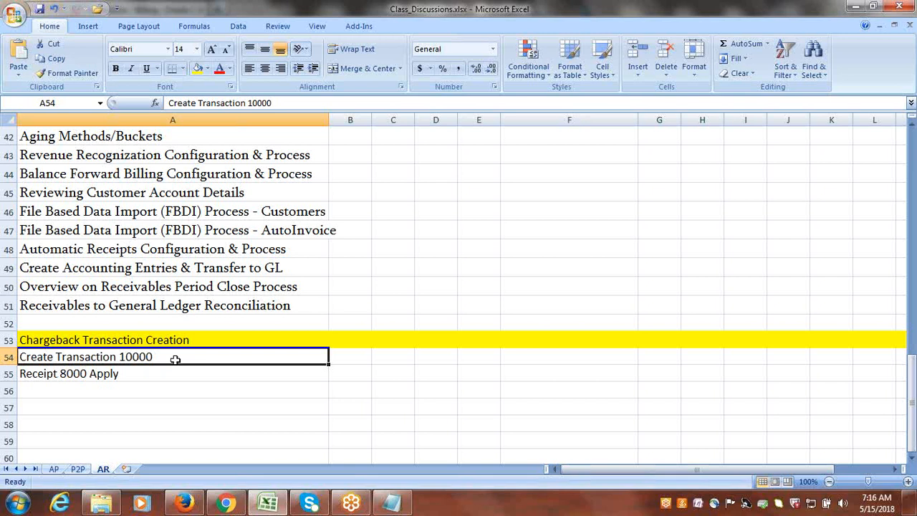
Step: Enter Create Chargeback Transaction: 2000 in cell A56 as the third line of the chargeback outline
left_click(101, 393)
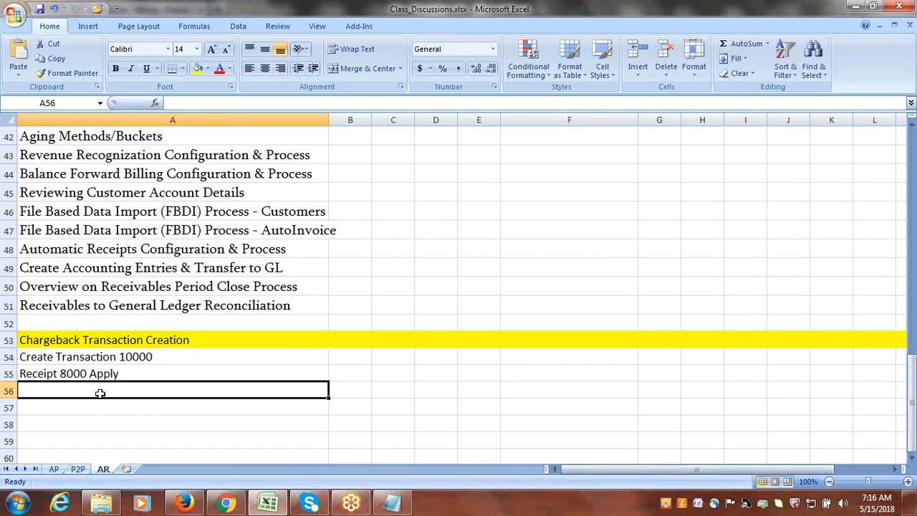
type("C")
key("BackSpace")
key("BackSpace")
type("C")
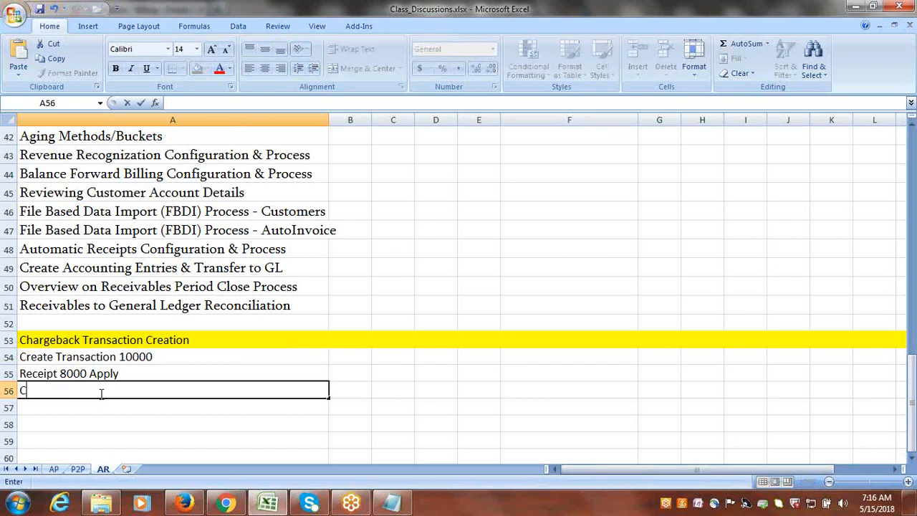
type("reate Cha")
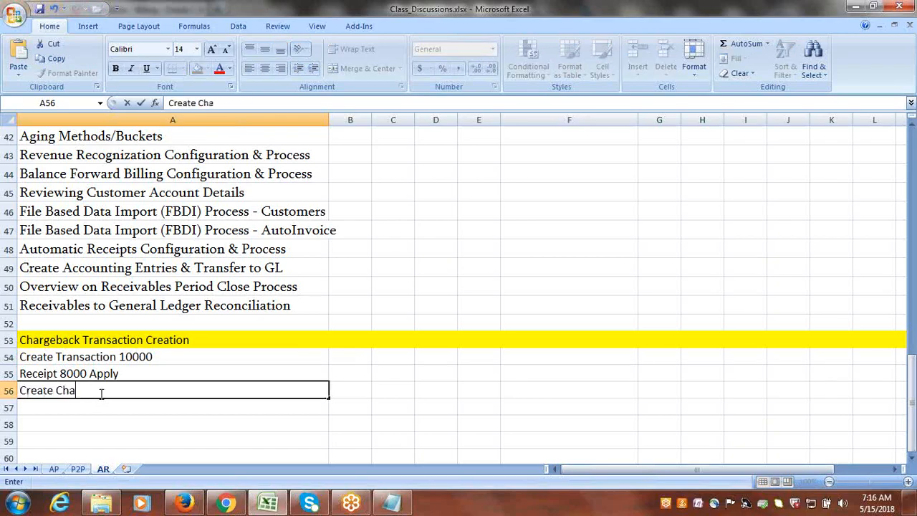
type("rgeback")
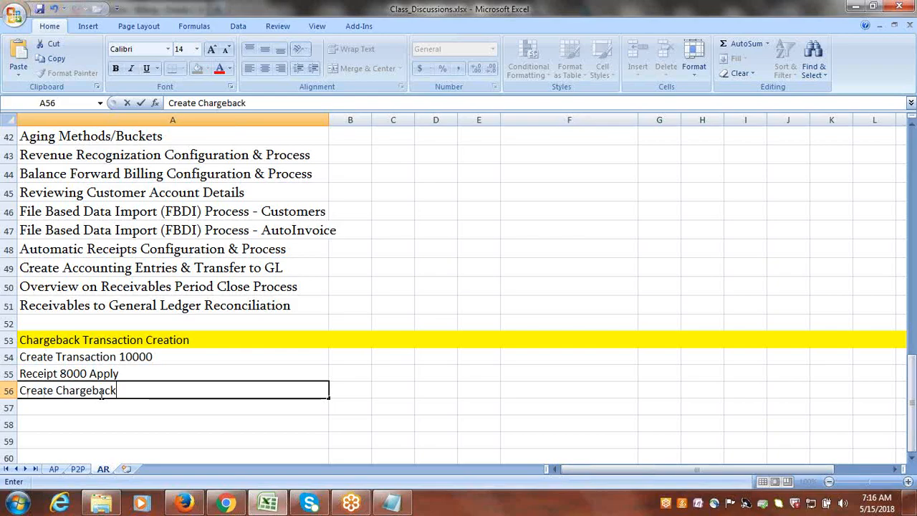
type(" Transaction")
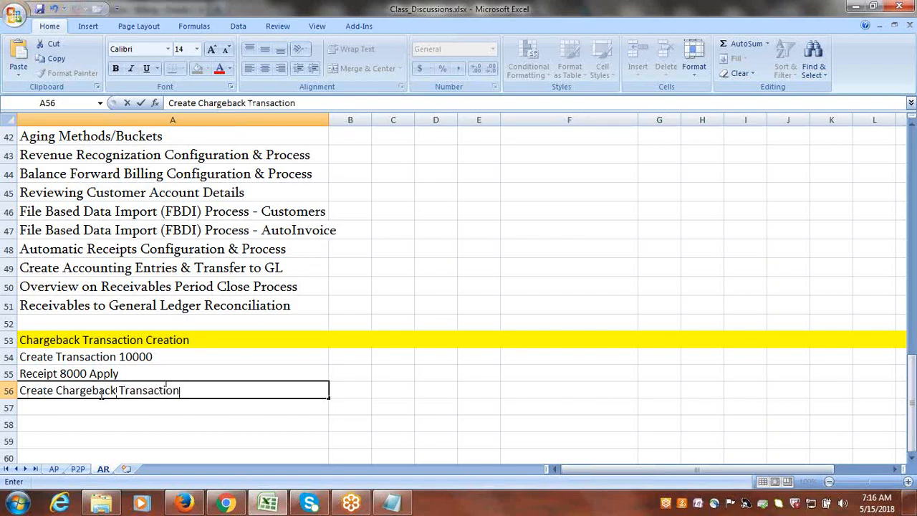
type(": 2000")
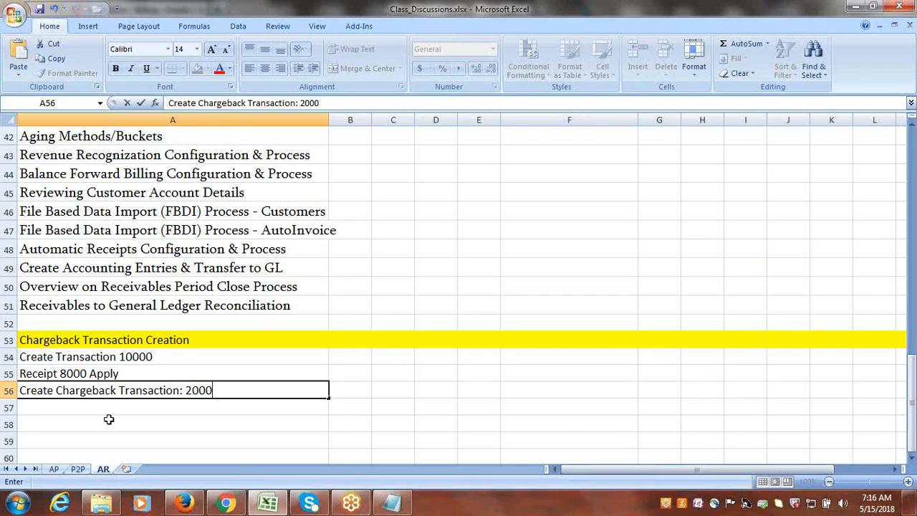
left_click(106, 421)
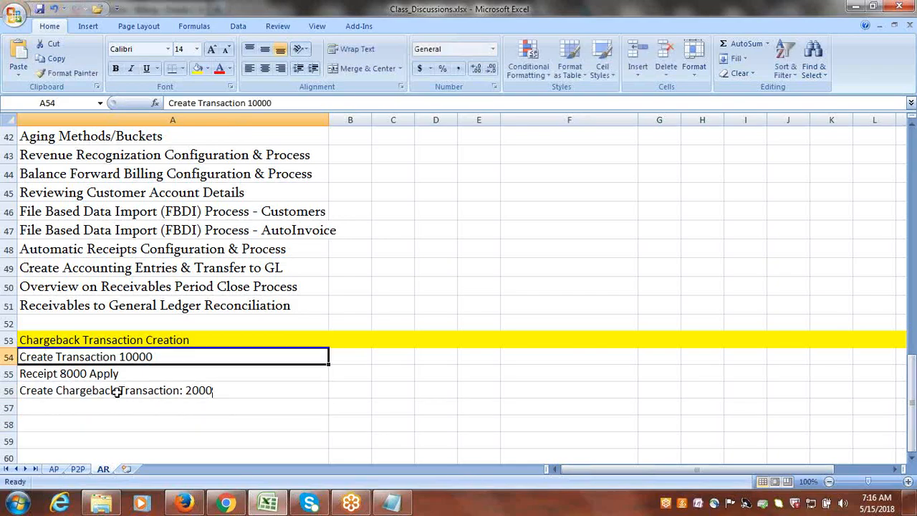
left_click(109, 369)
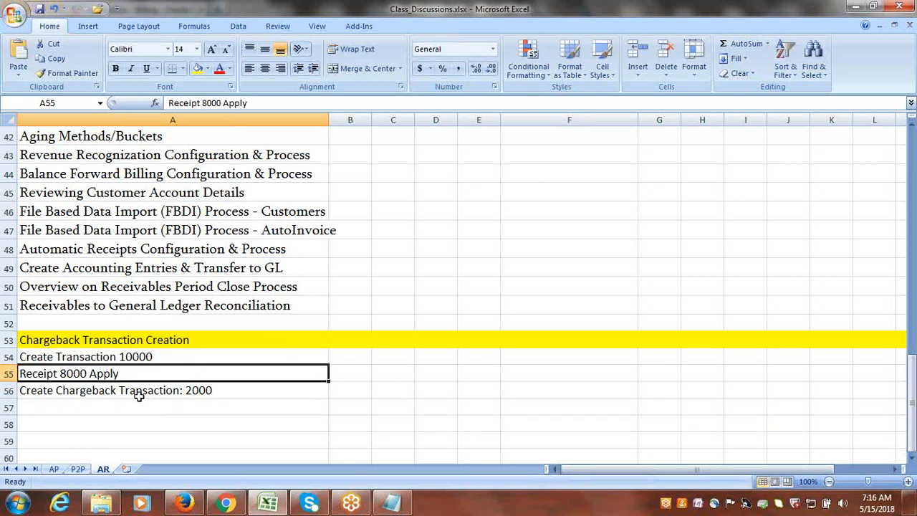
left_click(133, 393)
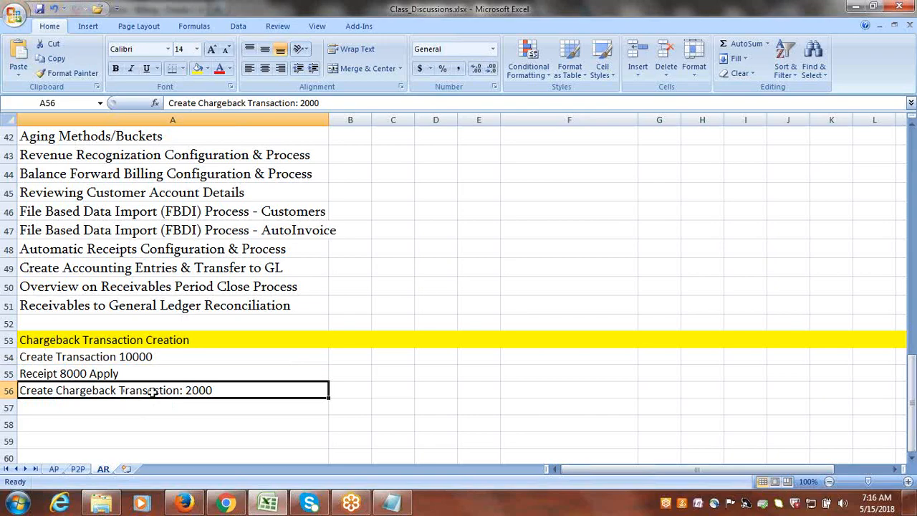
left_click(108, 423)
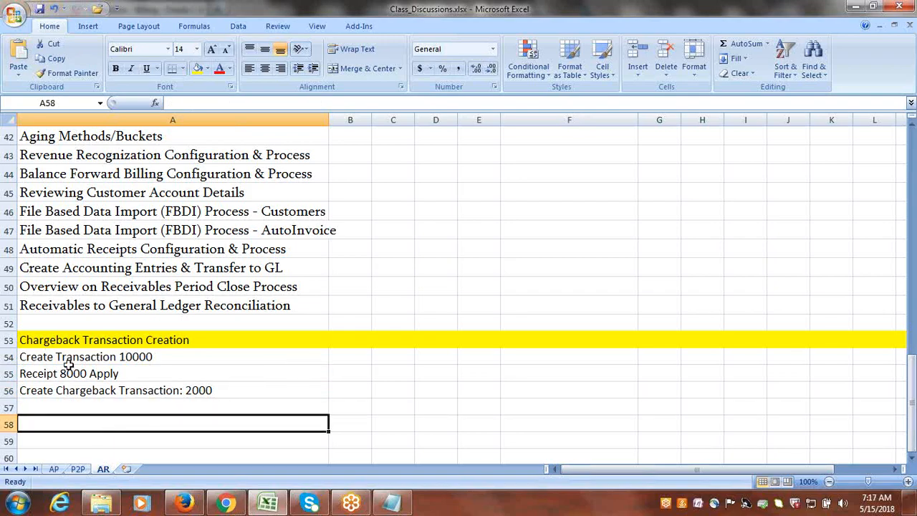
left_click(74, 390)
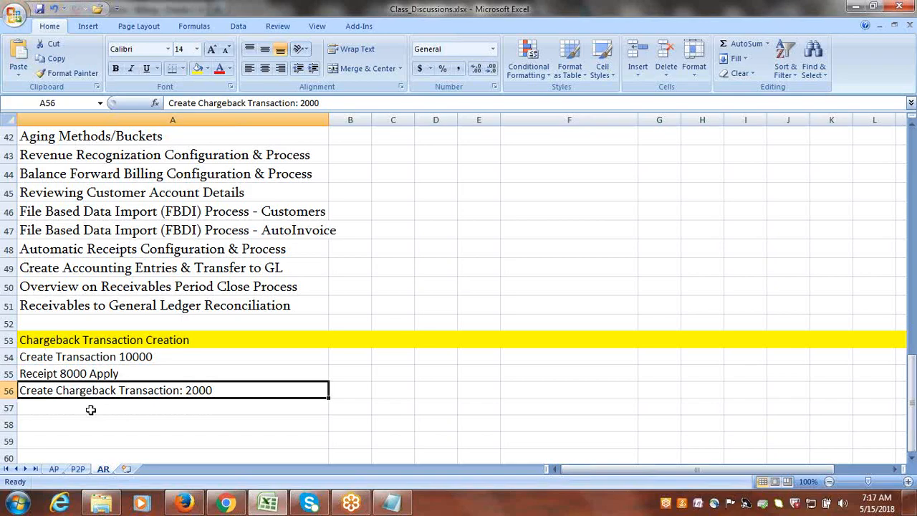
Step: Enter the setup note Create Receivables Activity for Chargeback in cell A58, leaving row 57 blank
left_click(83, 423)
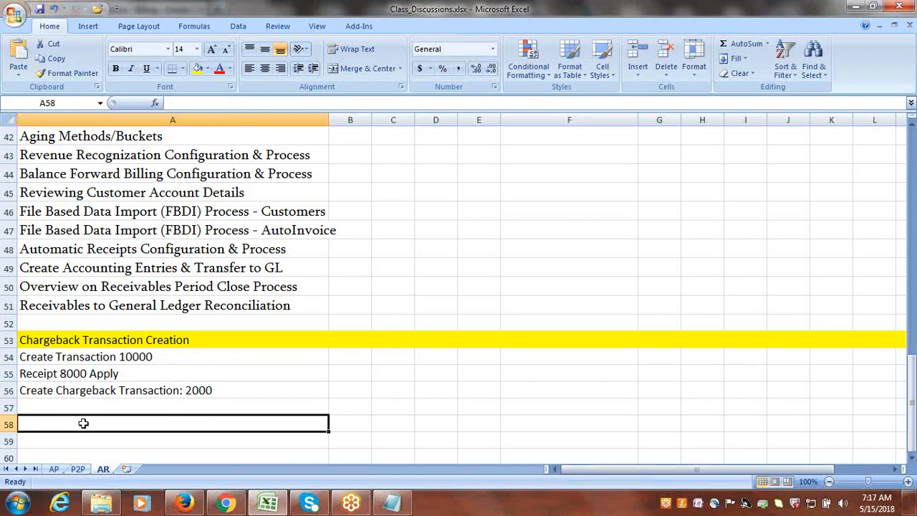
type("creat")
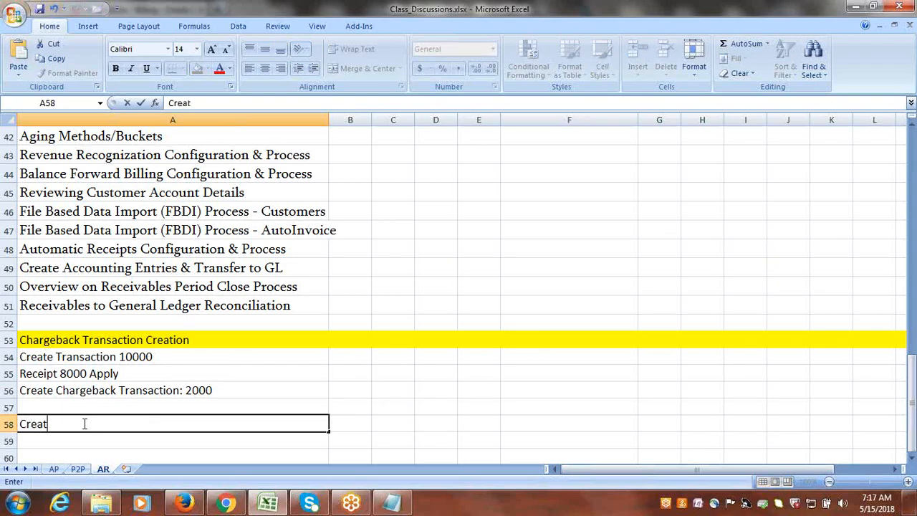
type("e Receivables AC")
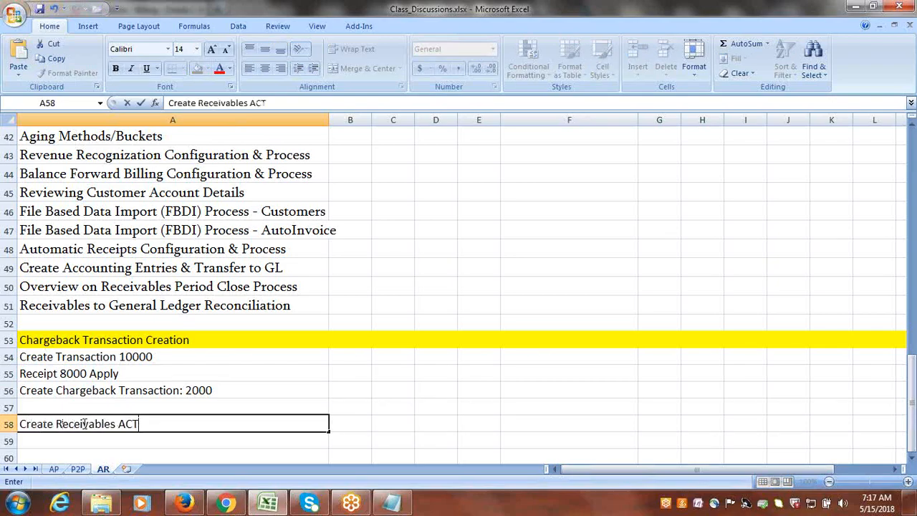
type("T")
key("BackSpace")
key("BackSpace")
type("ctivity for Charg")
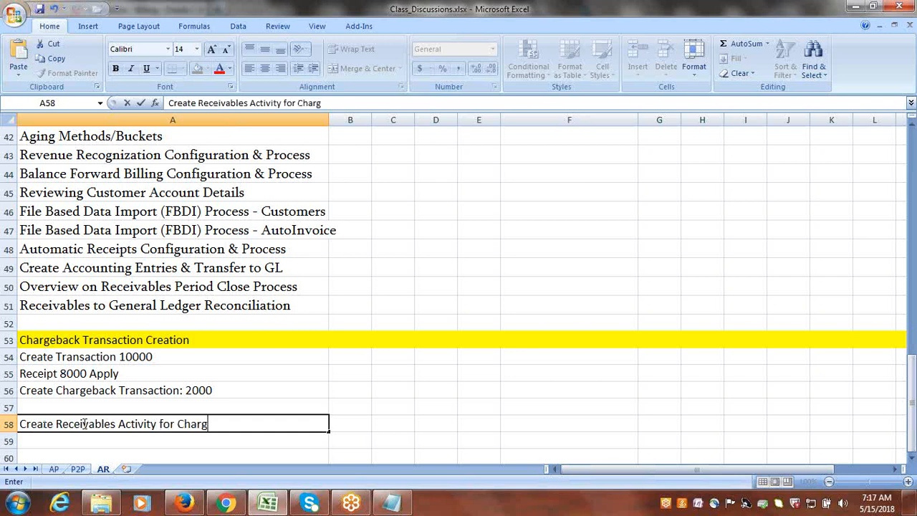
type("eback")
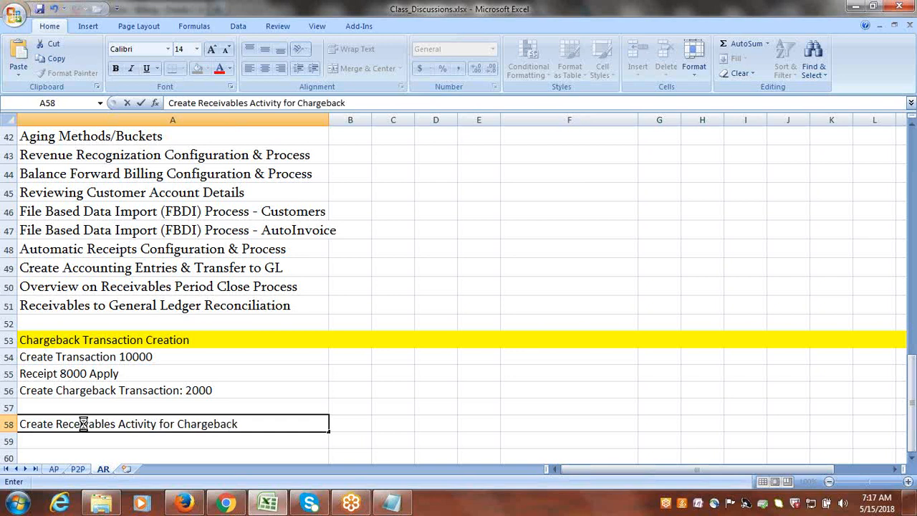
key("ctrl+Return")
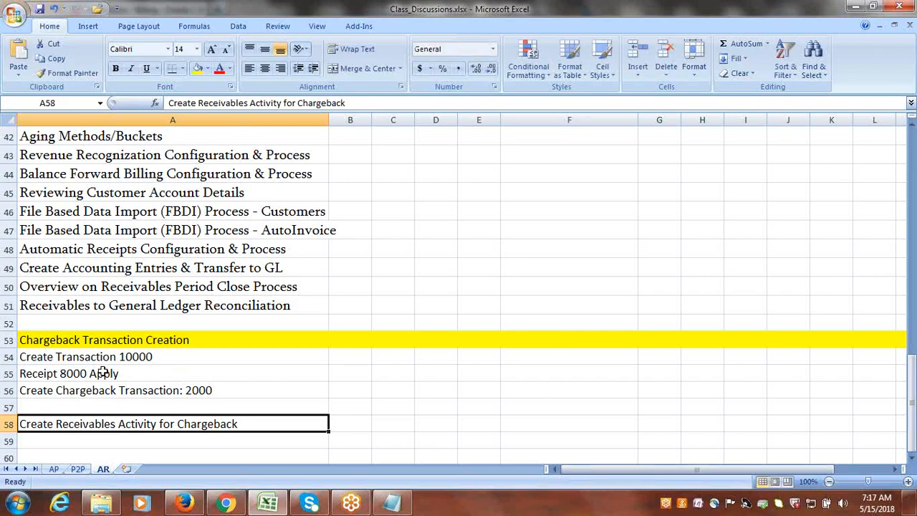
Step: Insert a blank row at row 57, directly below the Create Chargeback Transaction: 2000 line
left_click_drag(92, 356, 95, 390)
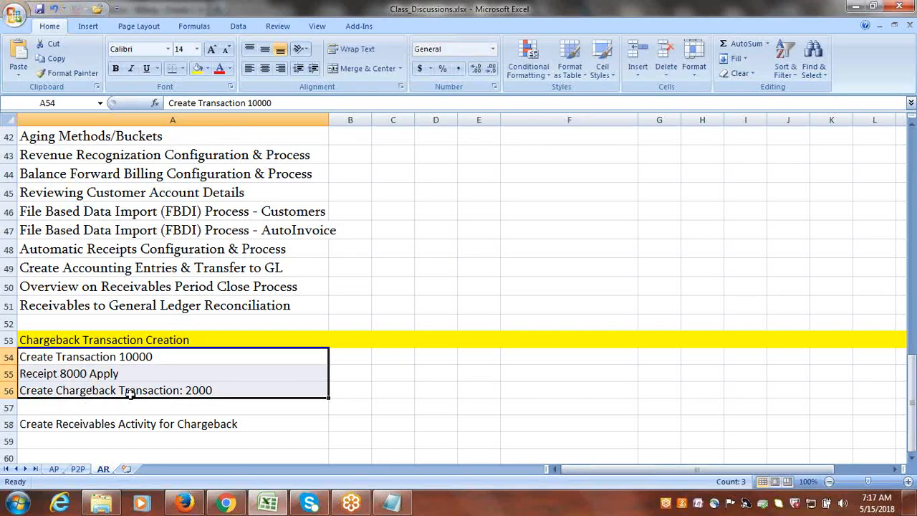
left_click(9, 407)
right_click(9, 408)
left_click(61, 313)
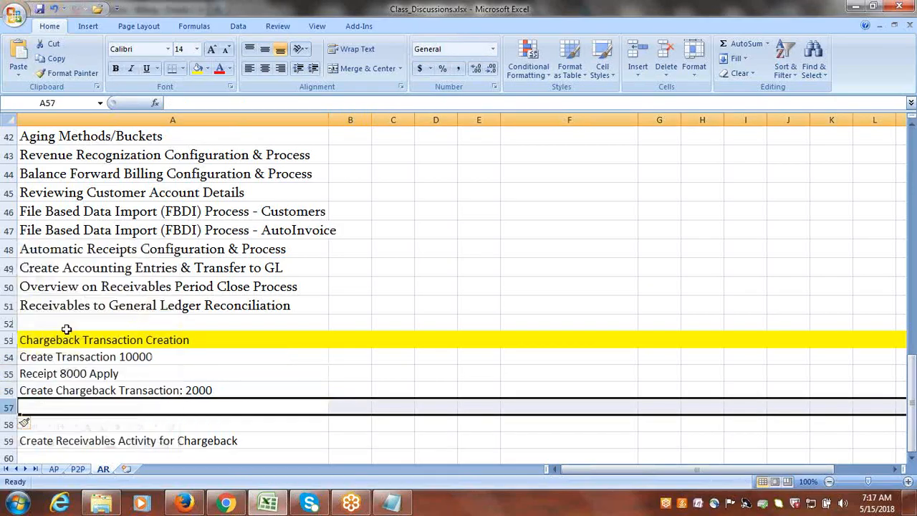
Step: Copy the Create Chargeback Transaction: 2000 line from cell A56 into cell A57
left_click(192, 390)
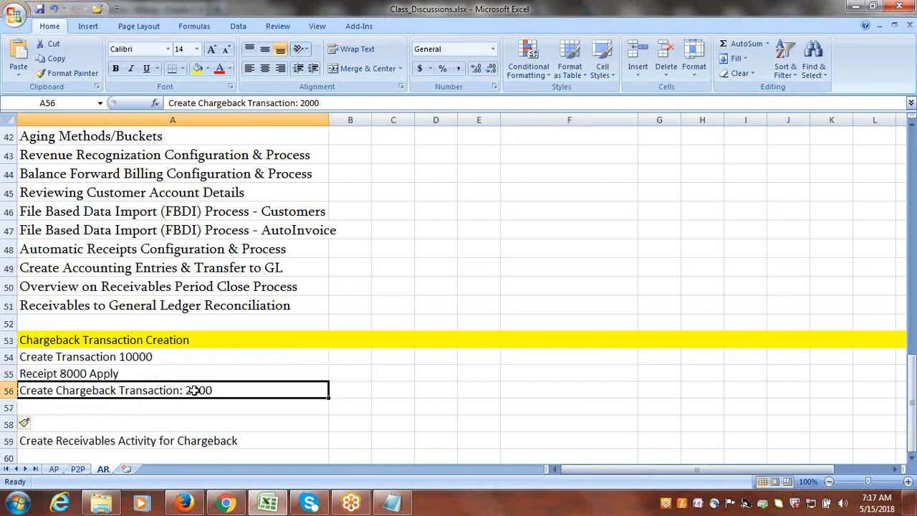
key("ctrl+c")
key("Down")
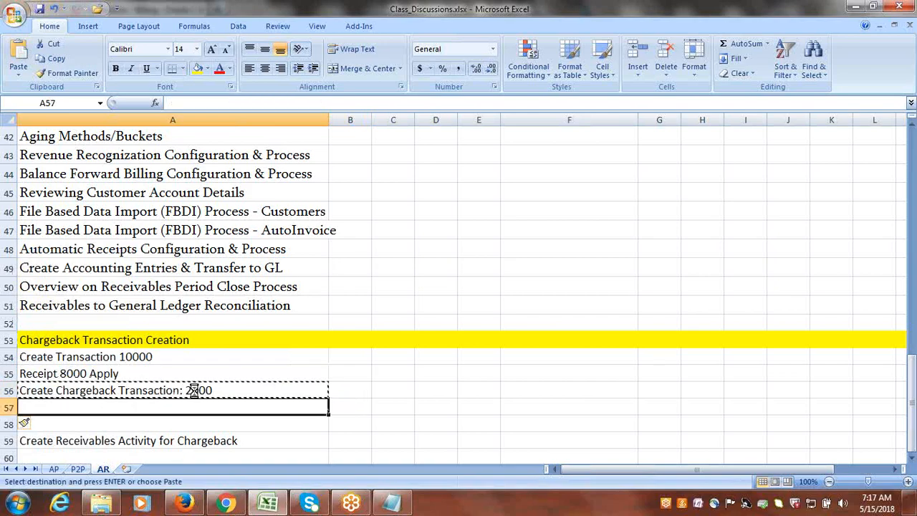
key("ctrl+v")
Step: Reword the line in cell A56 to Perform Chargeback: 2000
key("Up")
double_click(111, 390)
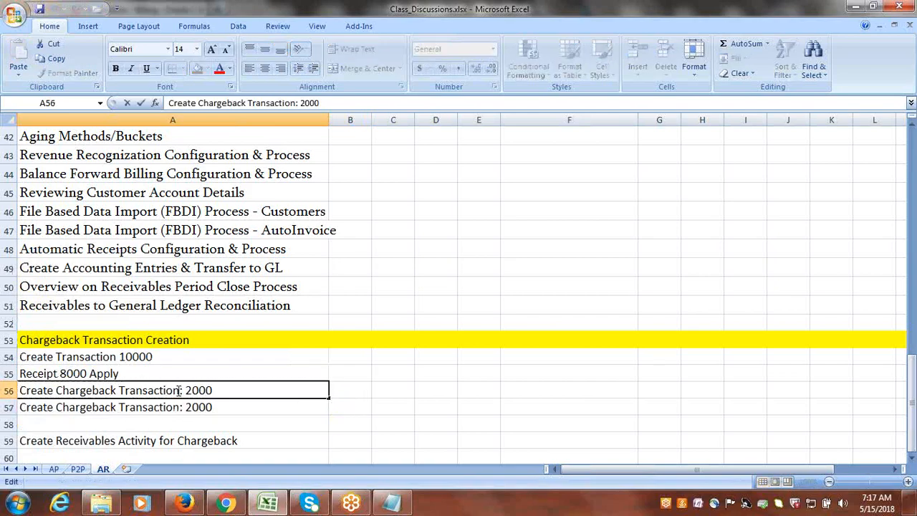
left_click_drag(181, 389, 119, 390)
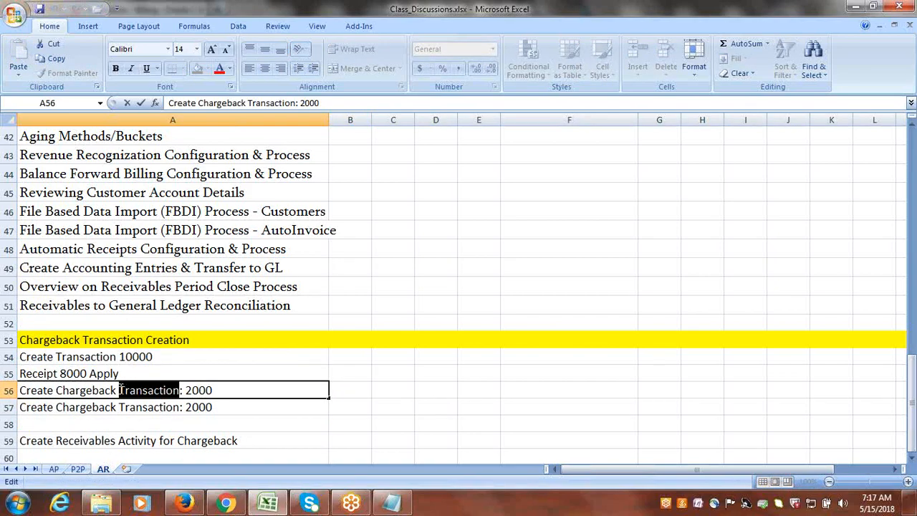
key("Delete")
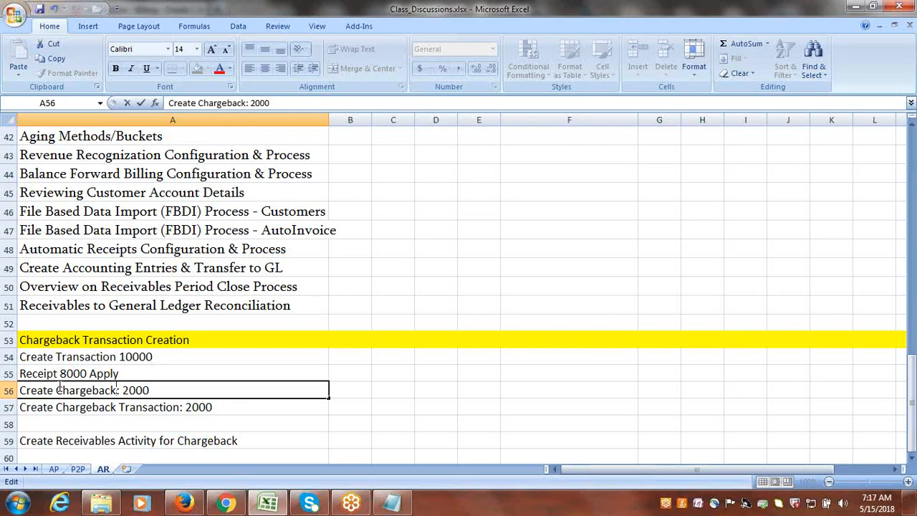
left_click_drag(56, 390, 14, 390)
type("Per")
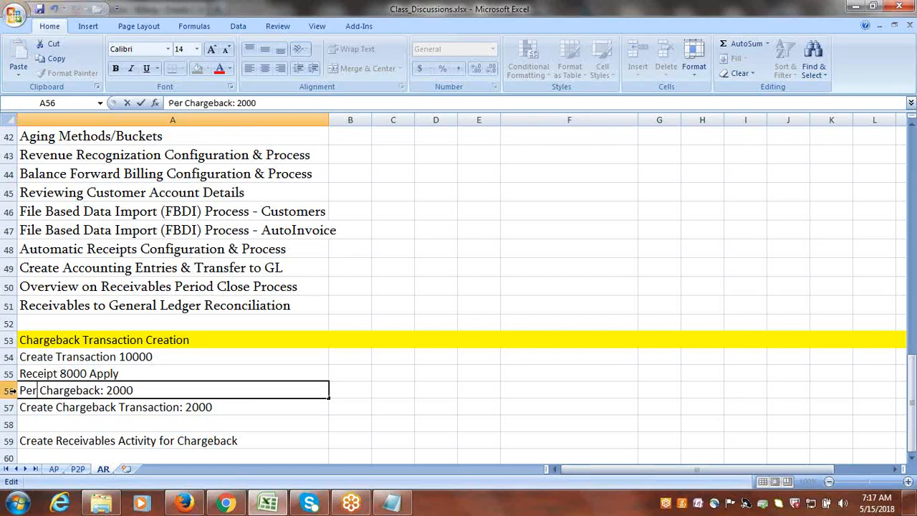
type("form")
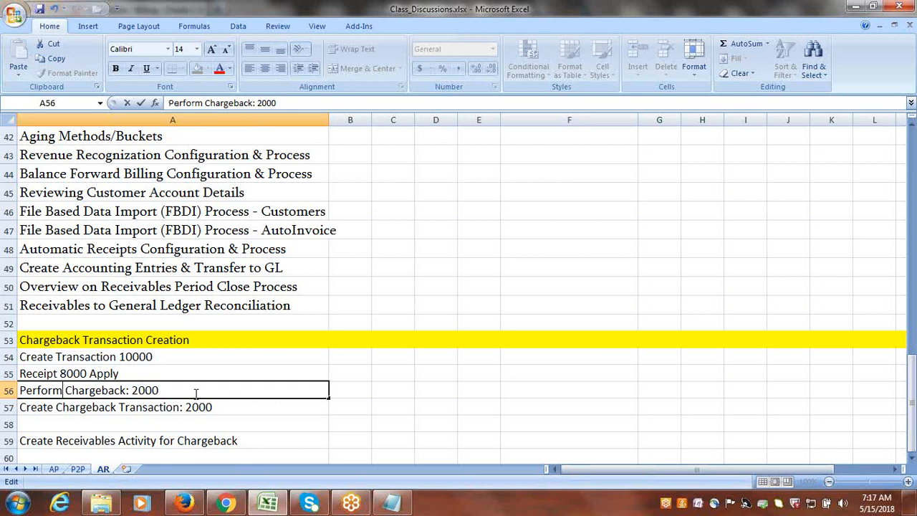
Step: Reword the line in cell A57 to System Creates Chargeback Transaction: 2000
double_click(57, 406)
left_click_drag(57, 406, 19, 407)
key("BackSpace")
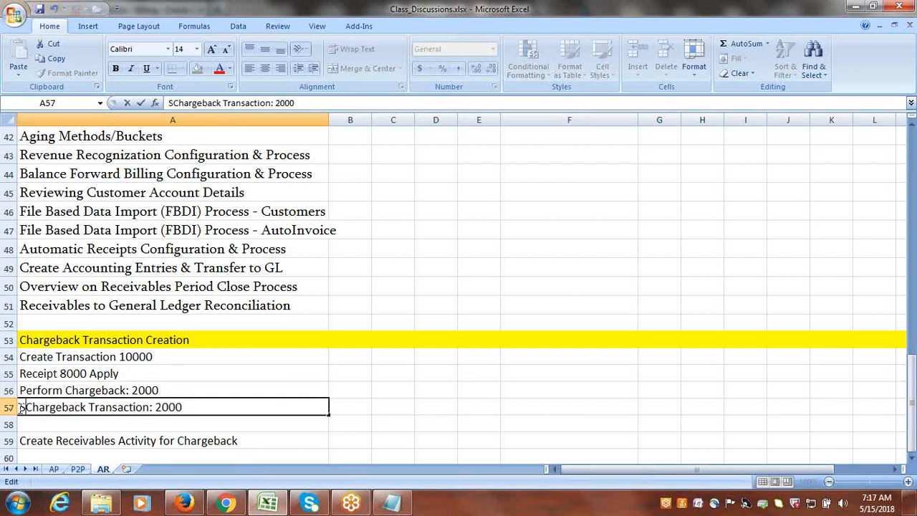
type("System C")
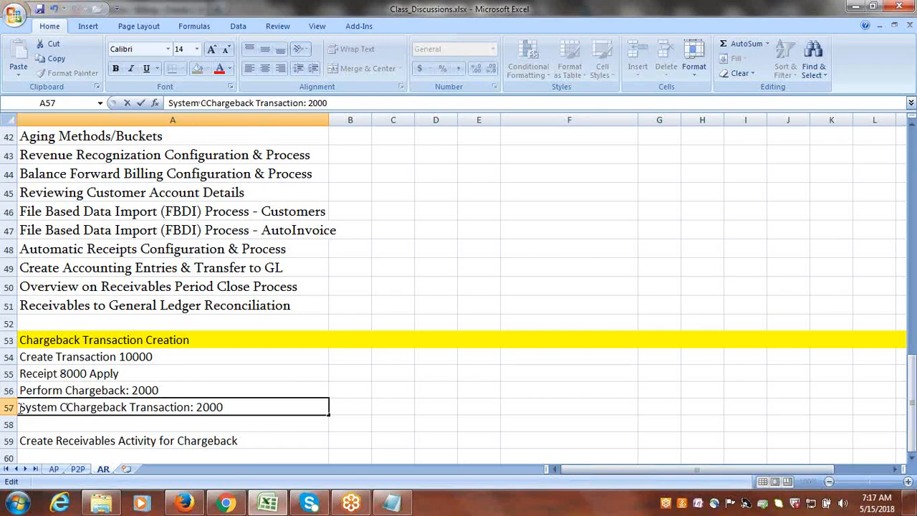
type("reates")
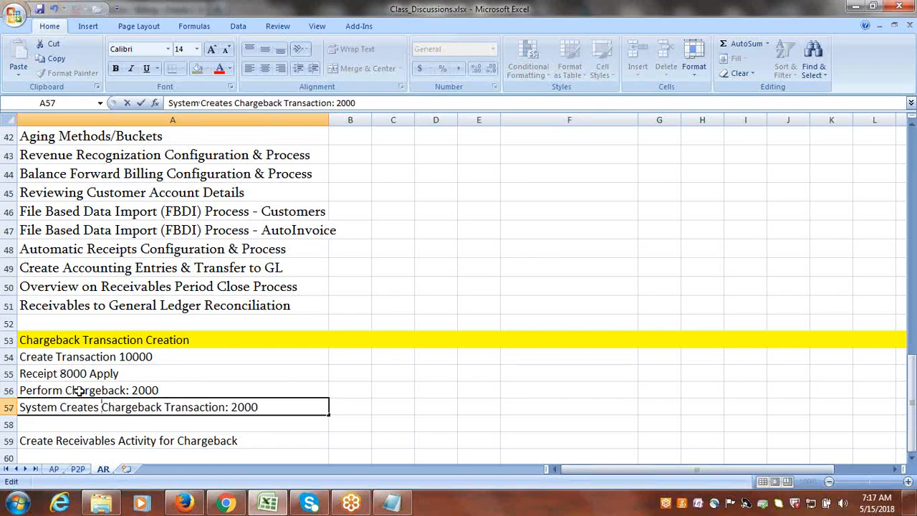
left_click(78, 390)
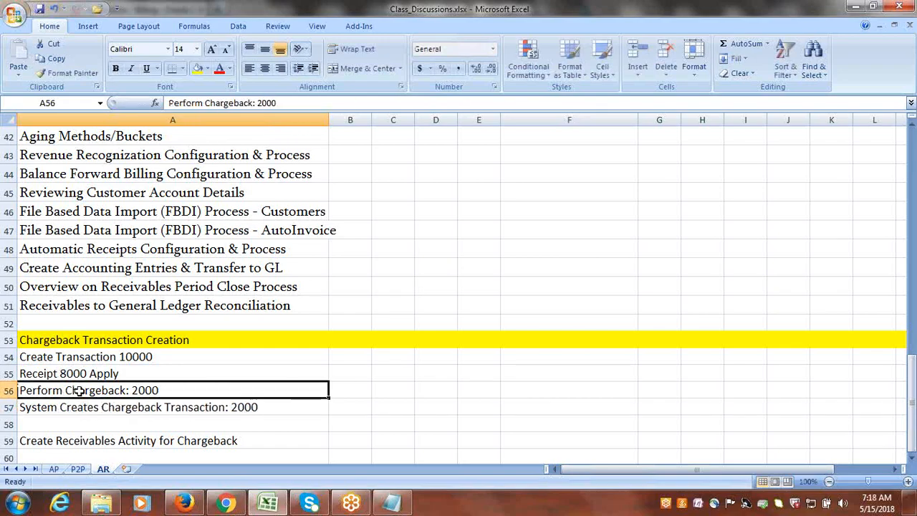
left_click(151, 407)
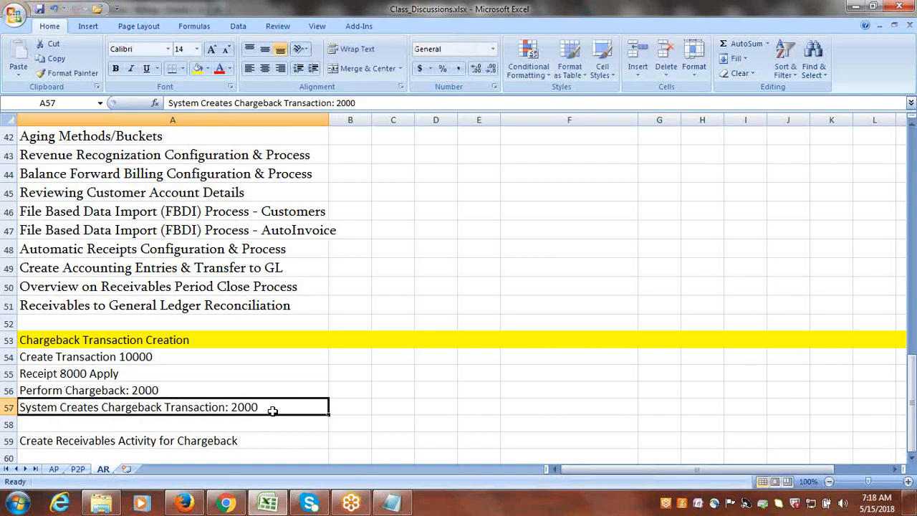
left_click(245, 440)
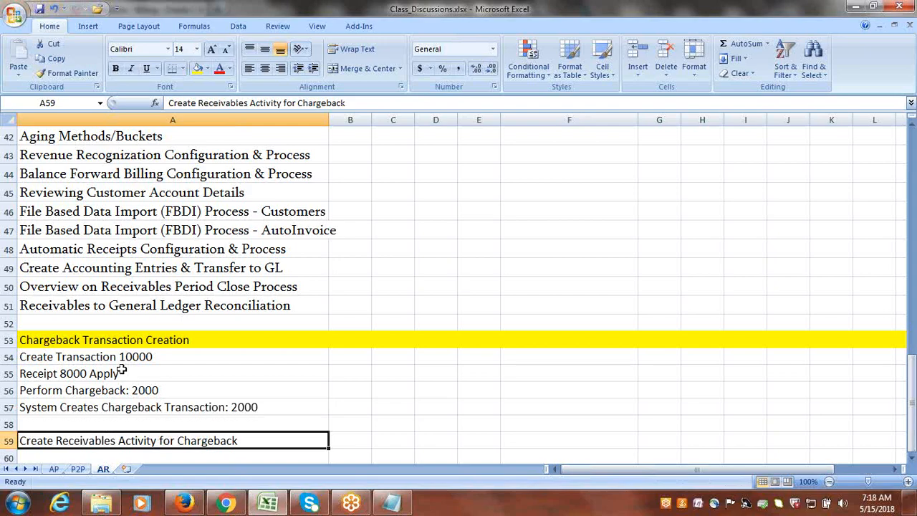
left_click_drag(122, 356, 118, 405)
left_click(114, 392)
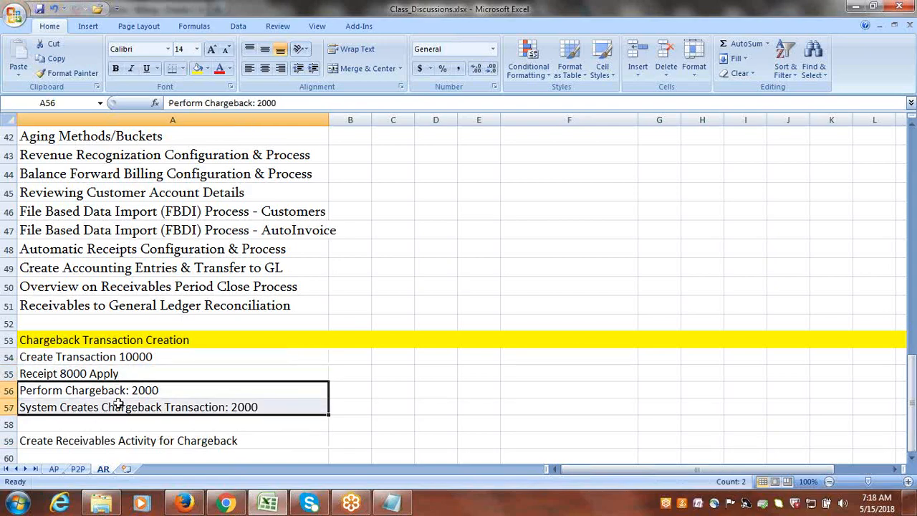
left_click(136, 441)
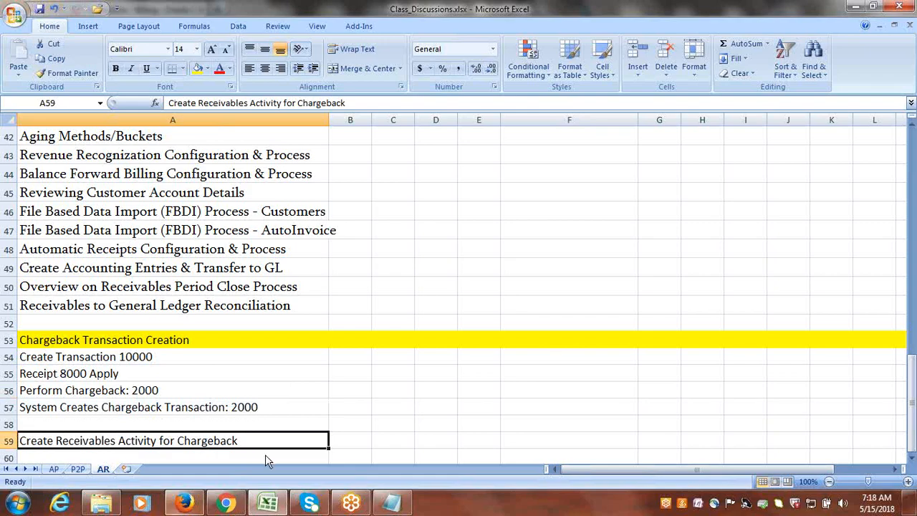
Step: Switch to Oracle in Firefox and open the task search page of Setup and Maintenance
left_click(184, 503)
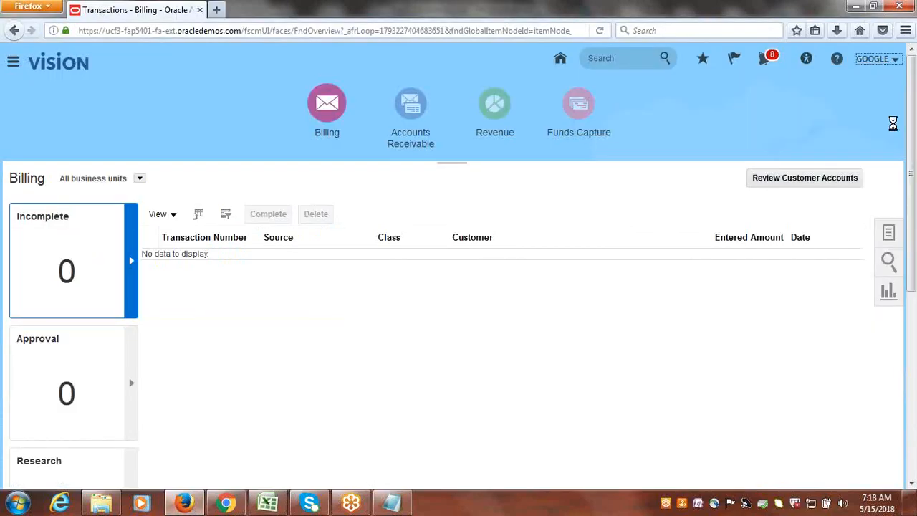
left_click(778, 205)
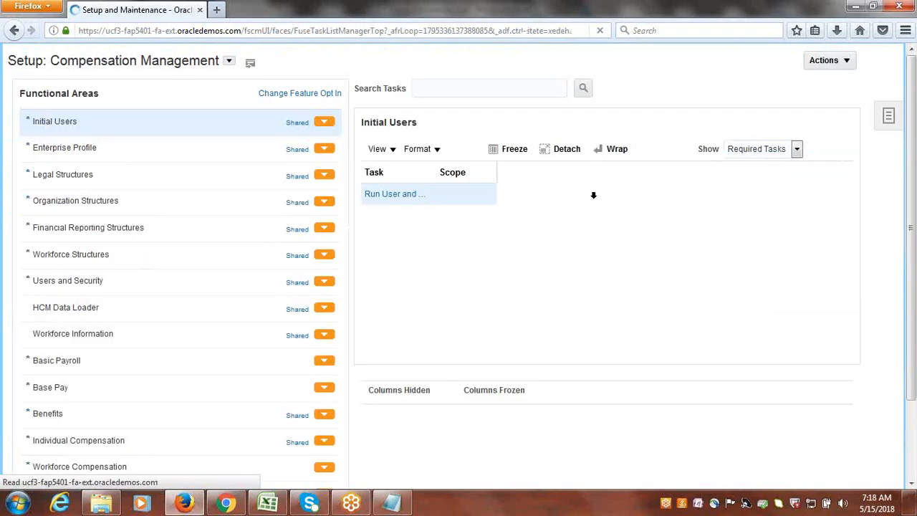
left_click(889, 149)
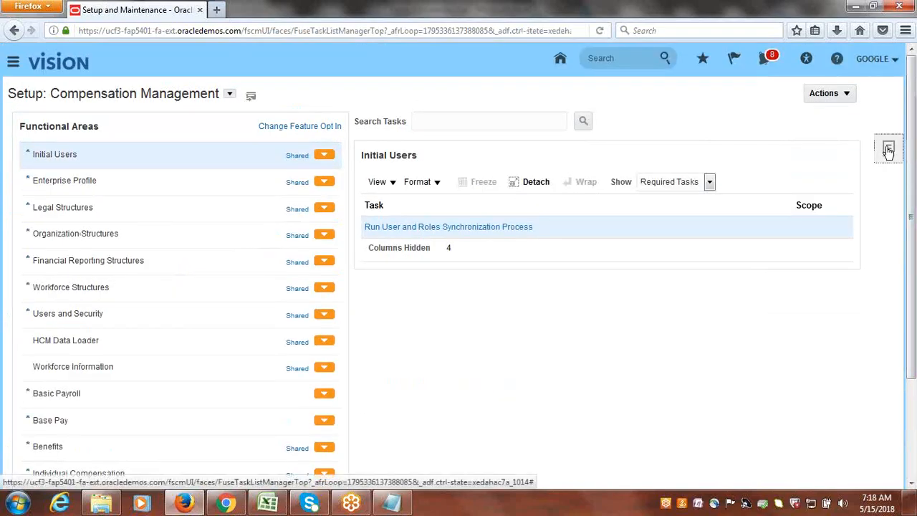
left_click(795, 219)
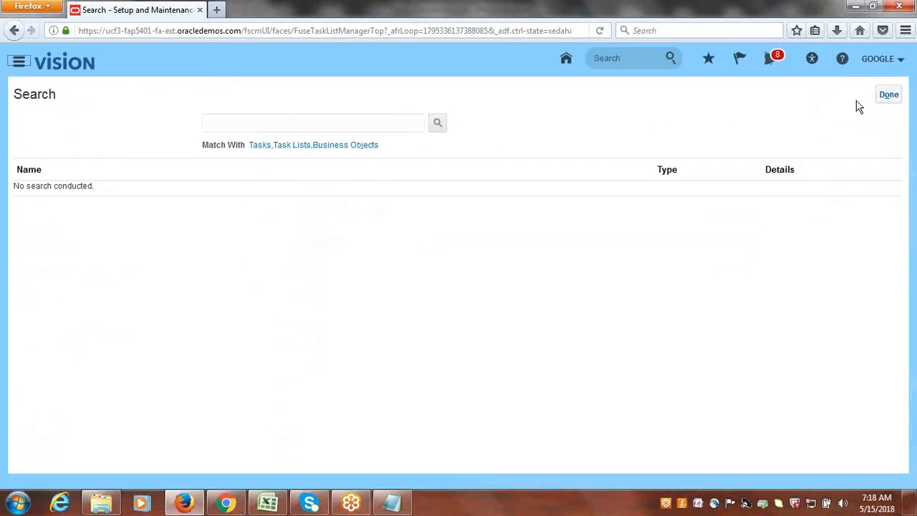
Step: Search the setup tasks for Receivables ACT and open the Manage Receivables Activities task
left_click(387, 124)
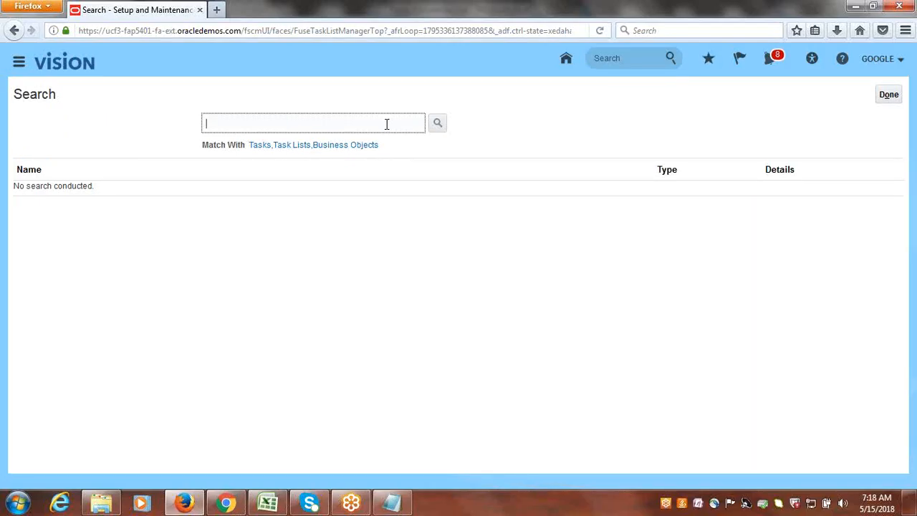
type("Receivables ACT")
key("Return")
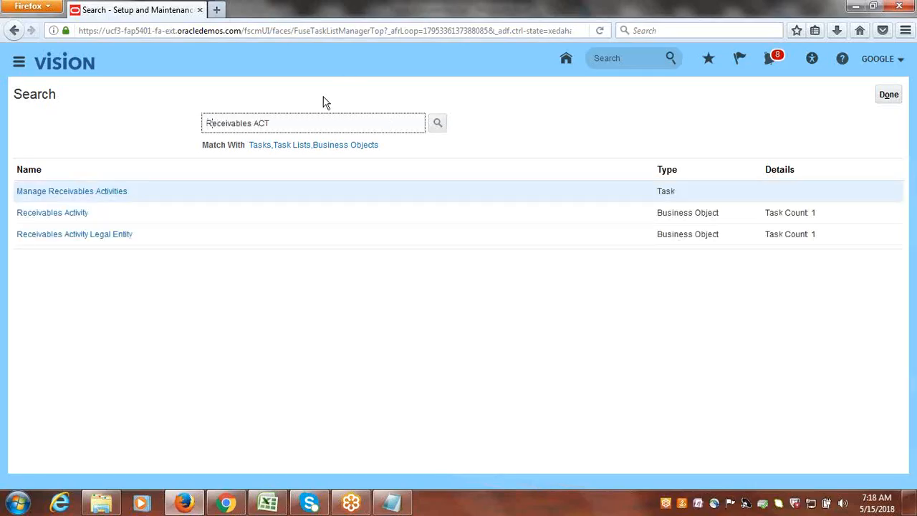
left_click(63, 192)
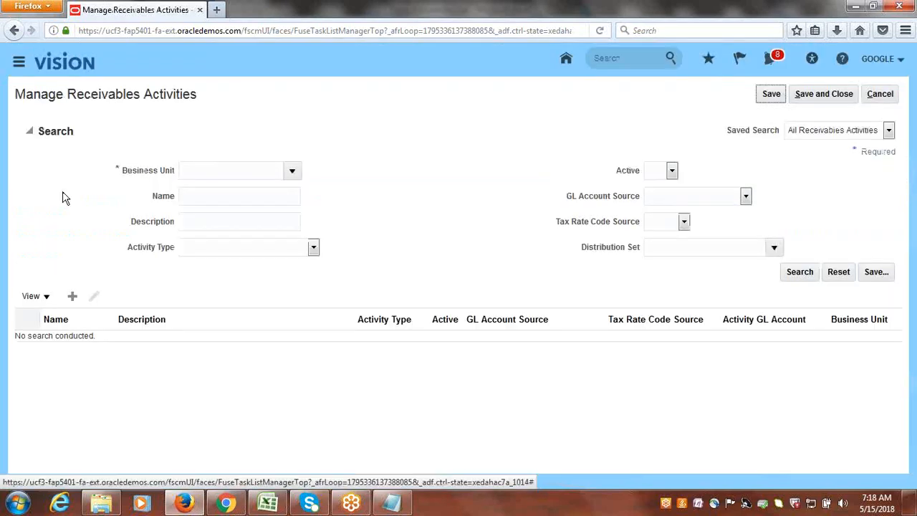
Step: Look up business units starting with Google, choose Google US Business Unit, and search for its receivables activities
left_click(293, 170)
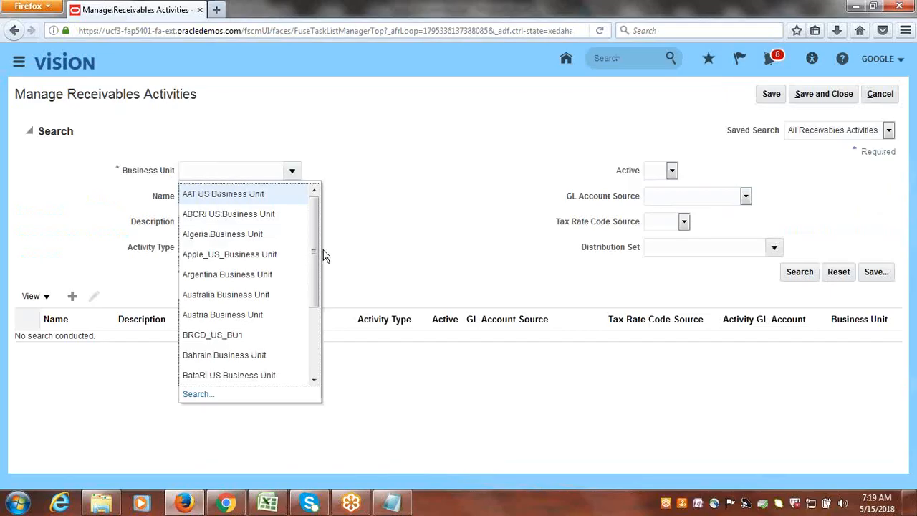
left_click_drag(315, 251, 312, 312)
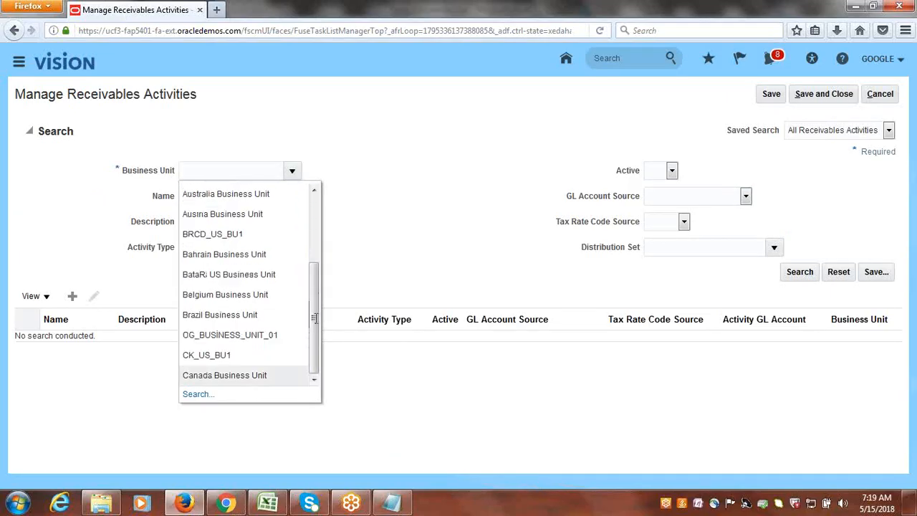
left_click(195, 395)
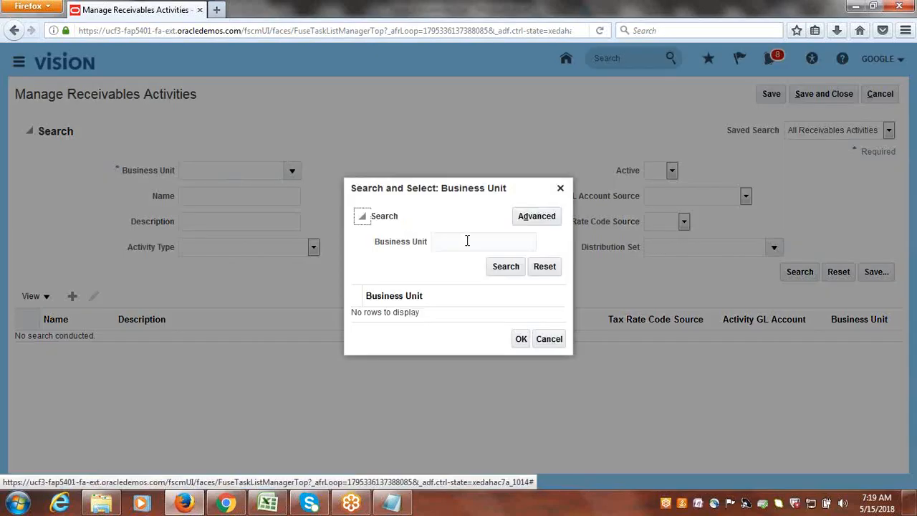
left_click(467, 241)
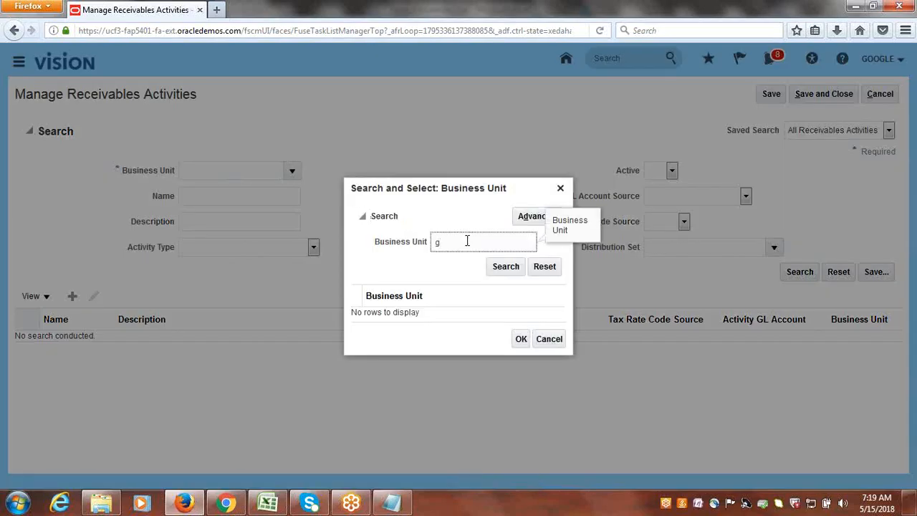
left_click(536, 217)
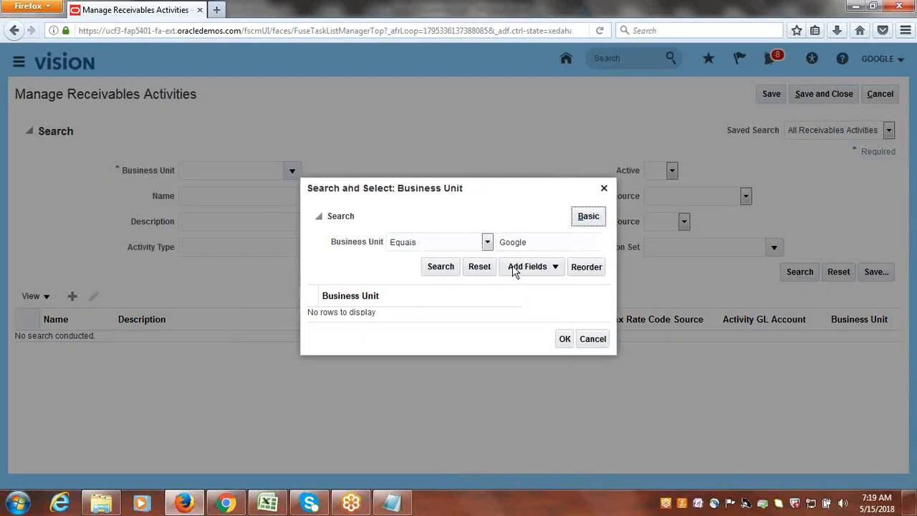
left_click(487, 243)
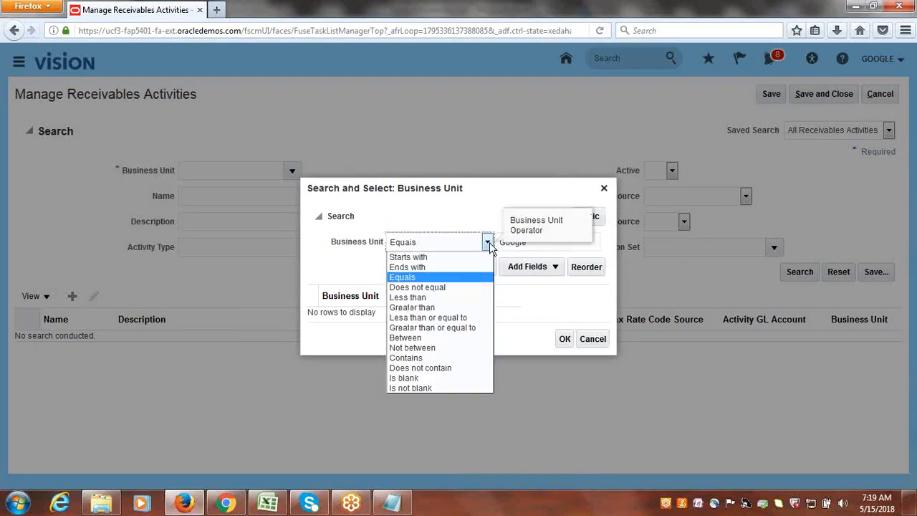
left_click(410, 256)
left_click(443, 272)
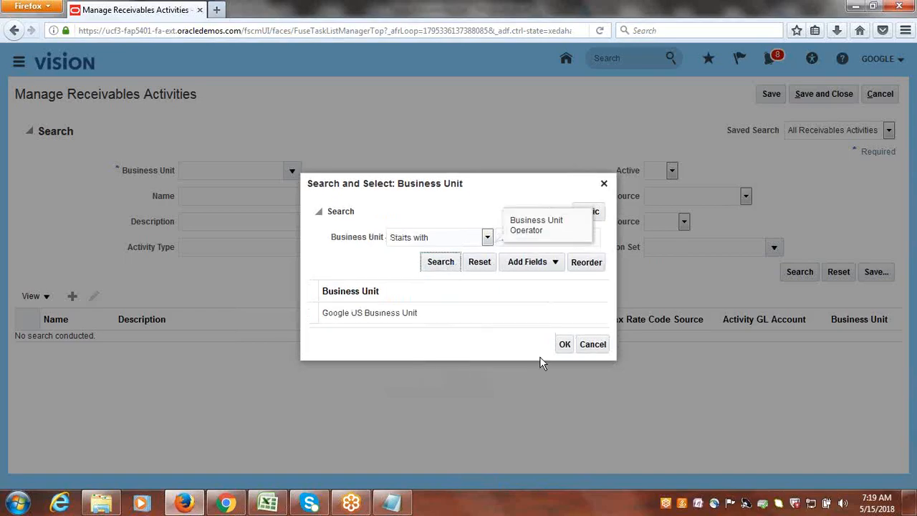
left_click(406, 323)
left_click(566, 346)
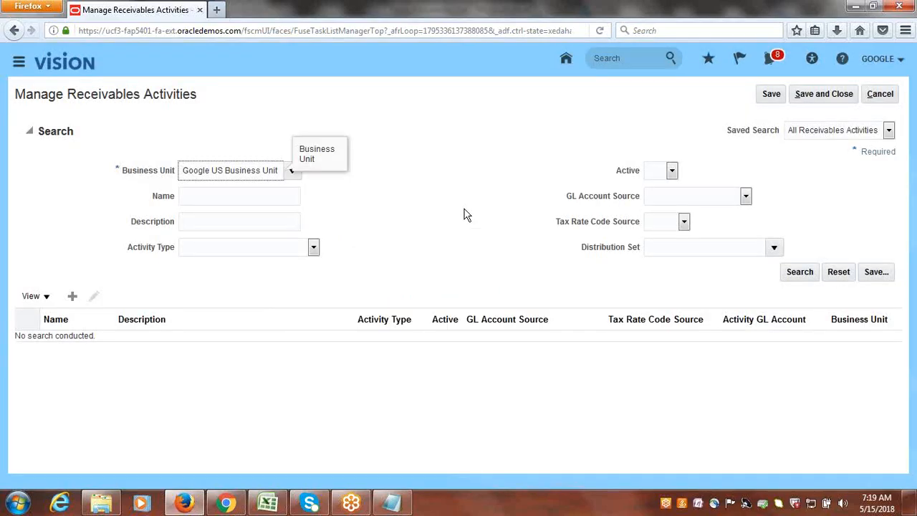
left_click(808, 271)
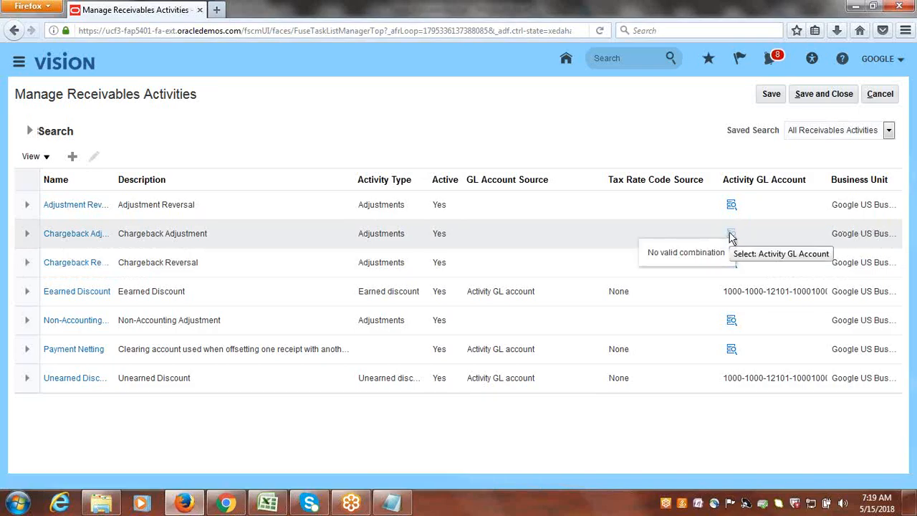
Step: Edit the Chargeback Adjustment activity, setting GL Account Source to Activity GL account and Tax Rate Code Source to None
left_click(19, 234)
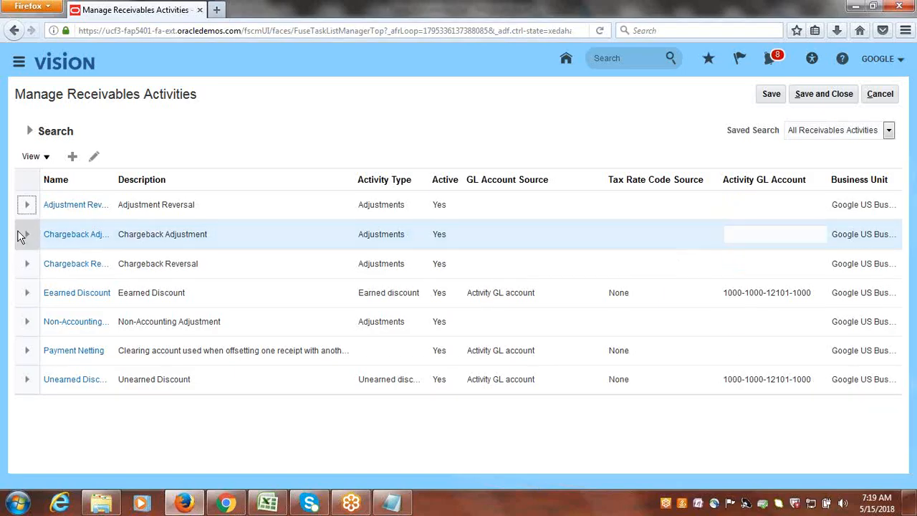
left_click(94, 157)
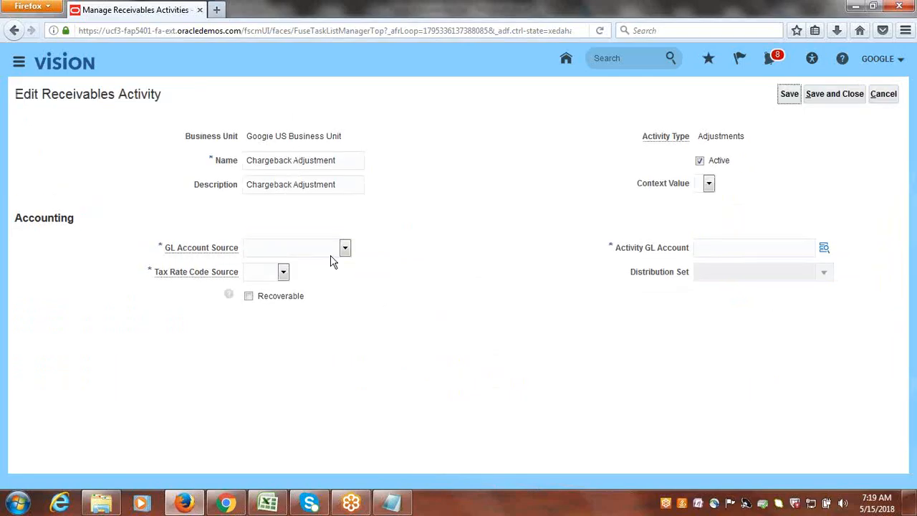
left_click(344, 247)
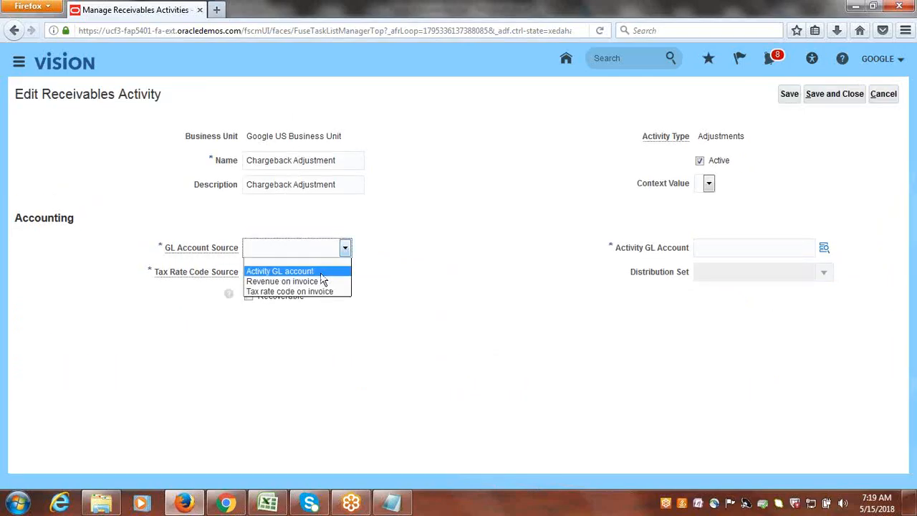
left_click(324, 271)
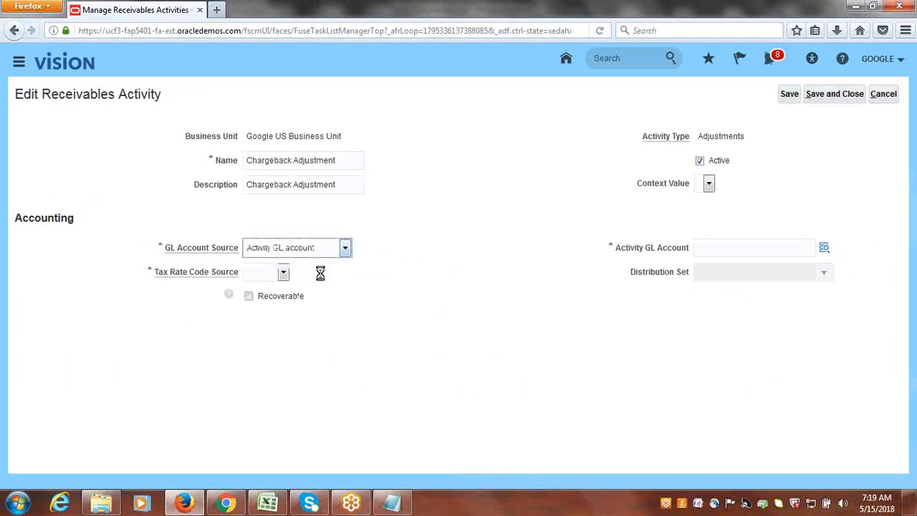
left_click(283, 272)
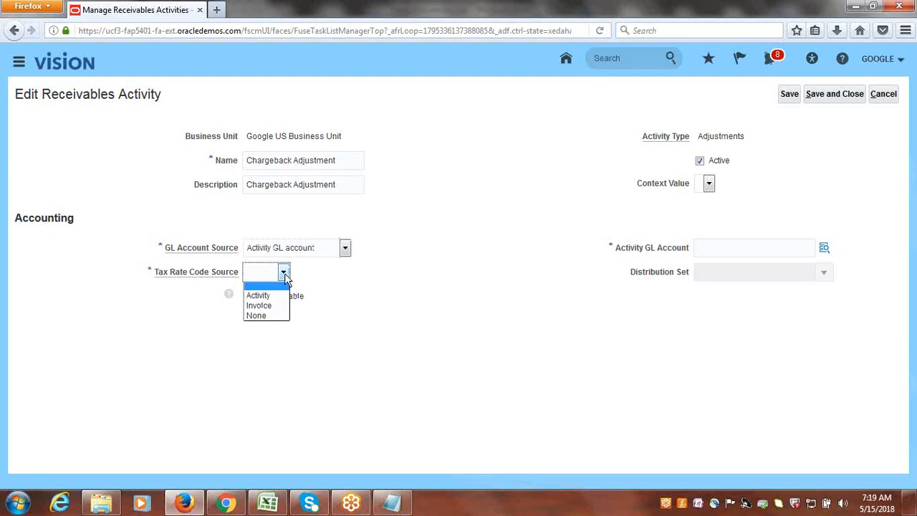
left_click(267, 317)
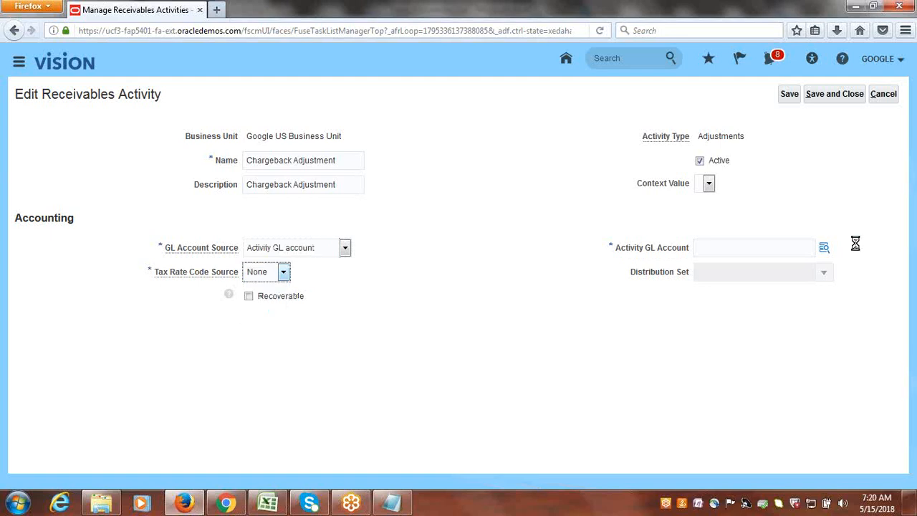
Step: In the Activity GL Account combination, set Company to 1000 Google Financial Services and Department to 1000 Finance
left_click(825, 250)
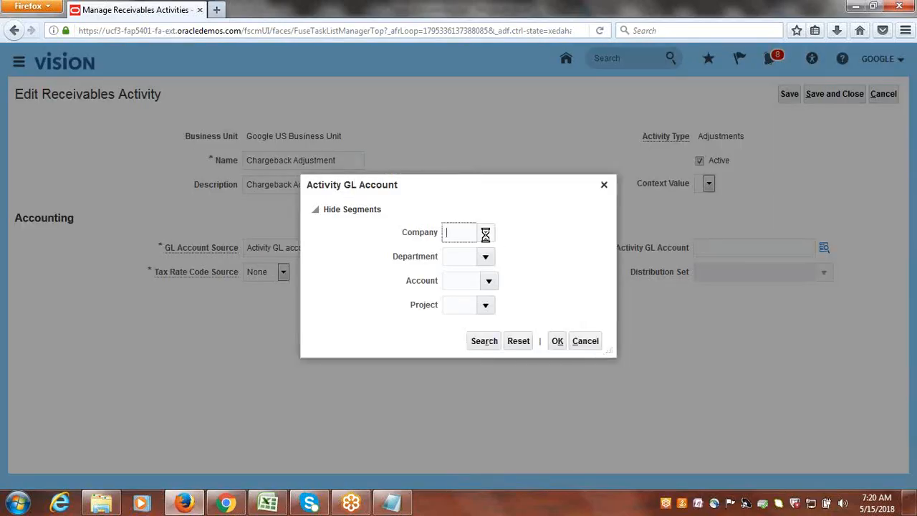
left_click(485, 233)
left_click(478, 255)
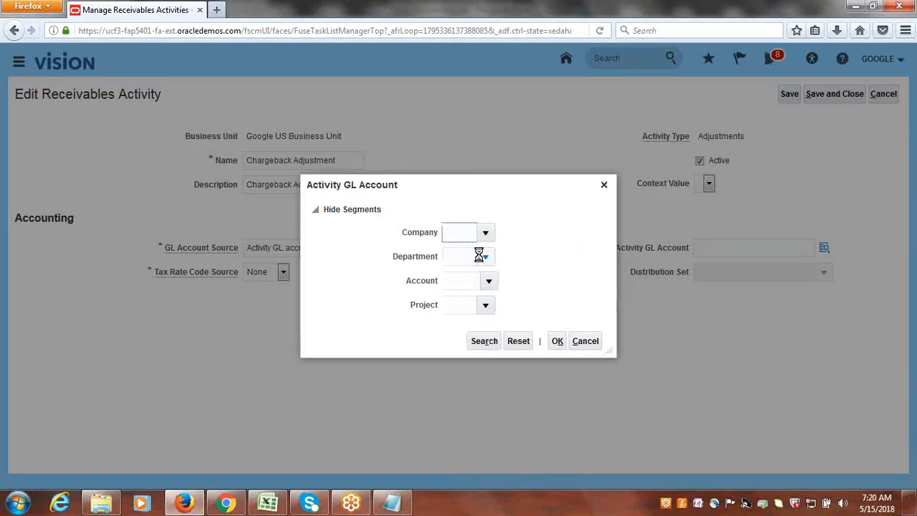
left_click(482, 256)
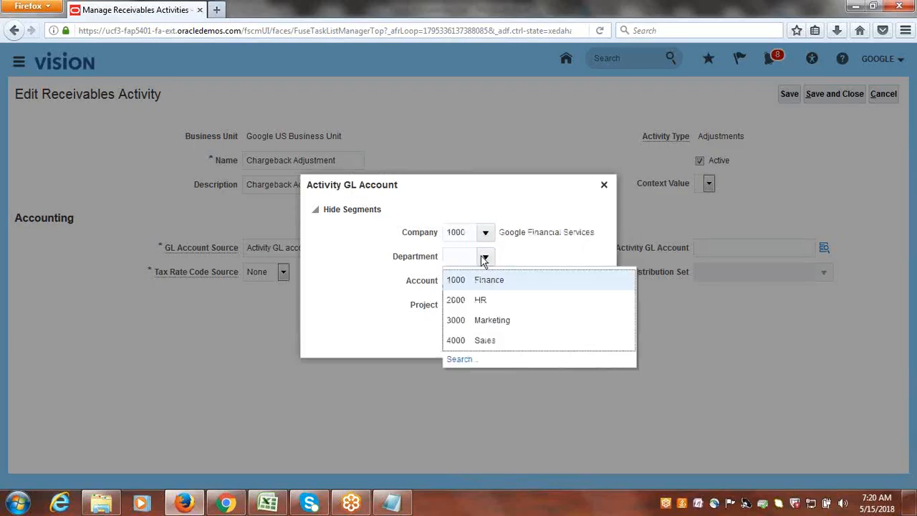
left_click(467, 279)
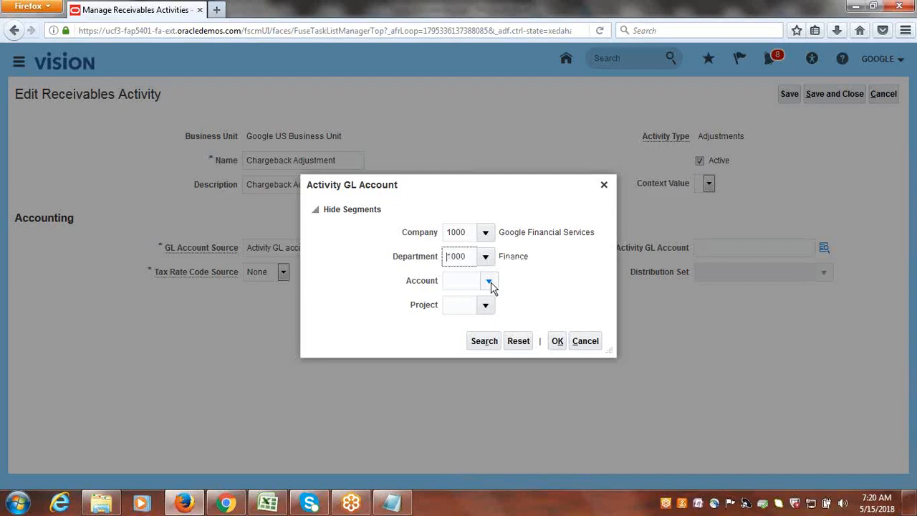
Step: Search the Account segment values for descriptions containing Chargeback, using the advanced search
left_click(490, 281)
left_click(464, 262)
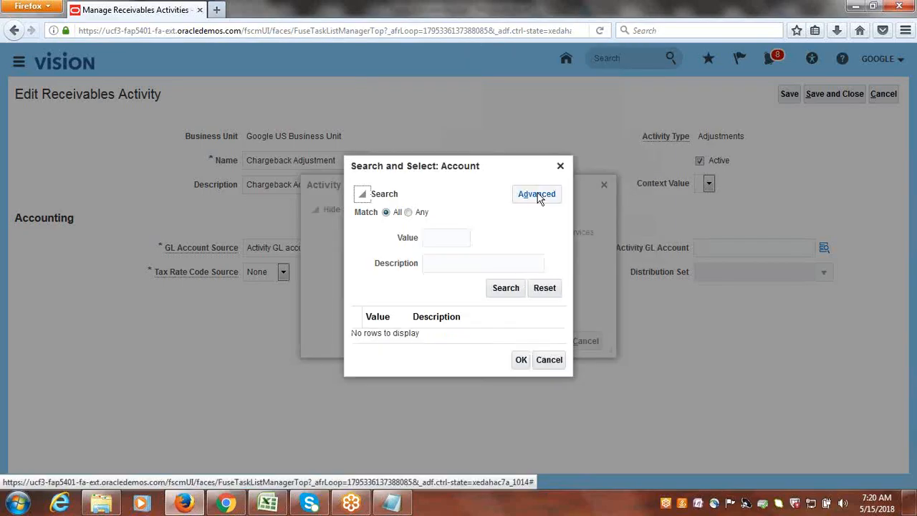
left_click(538, 196)
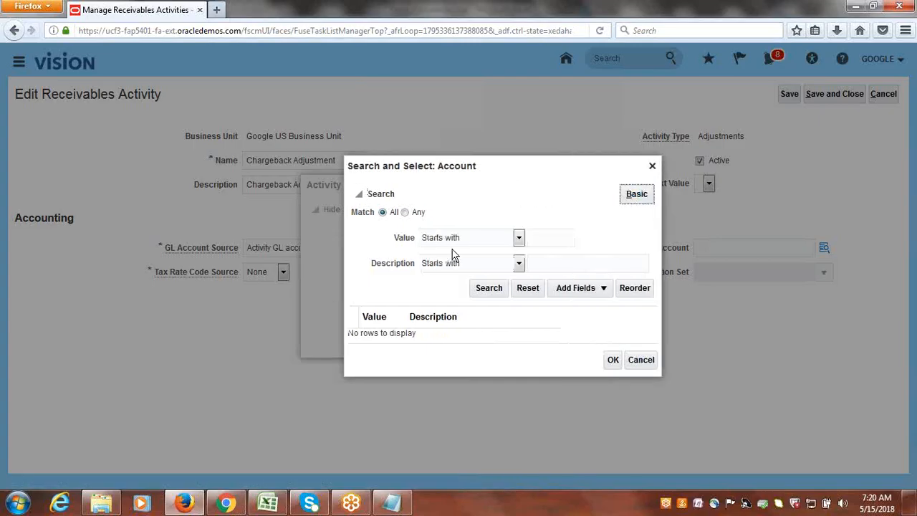
left_click(475, 263)
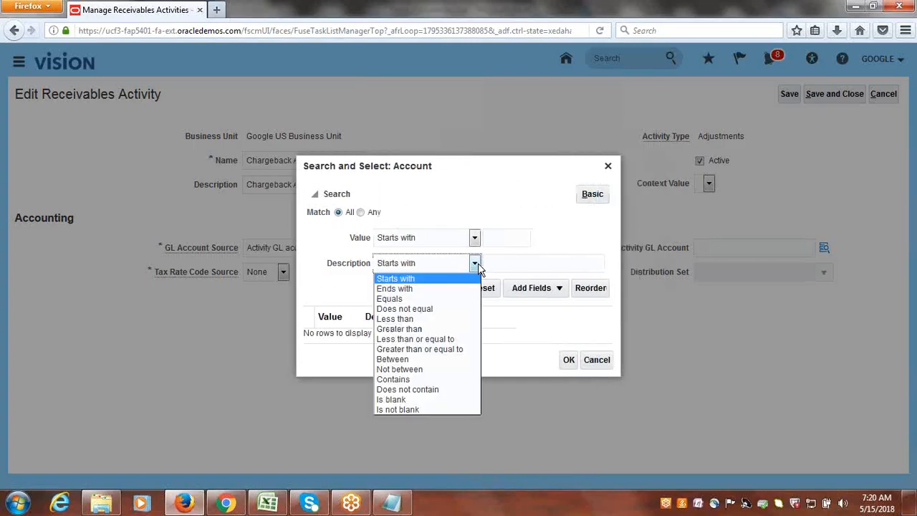
left_click(403, 380)
left_click(574, 265)
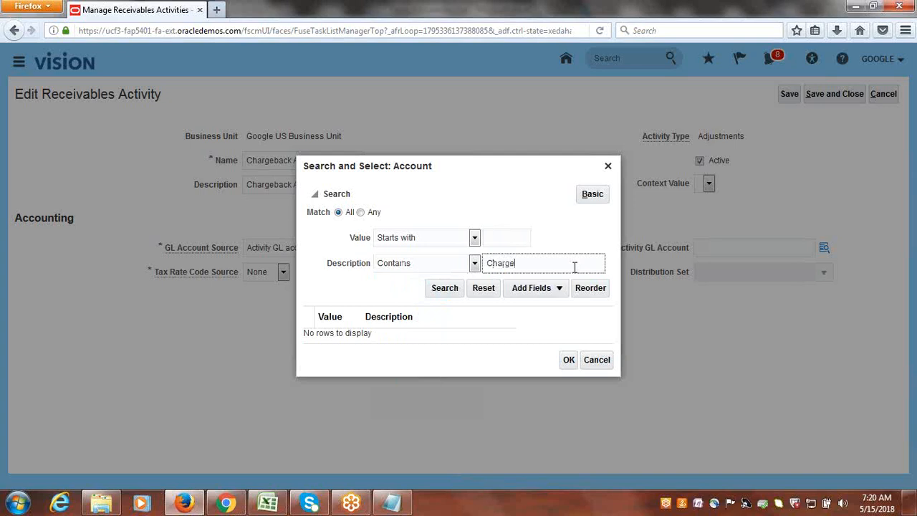
left_click(451, 292)
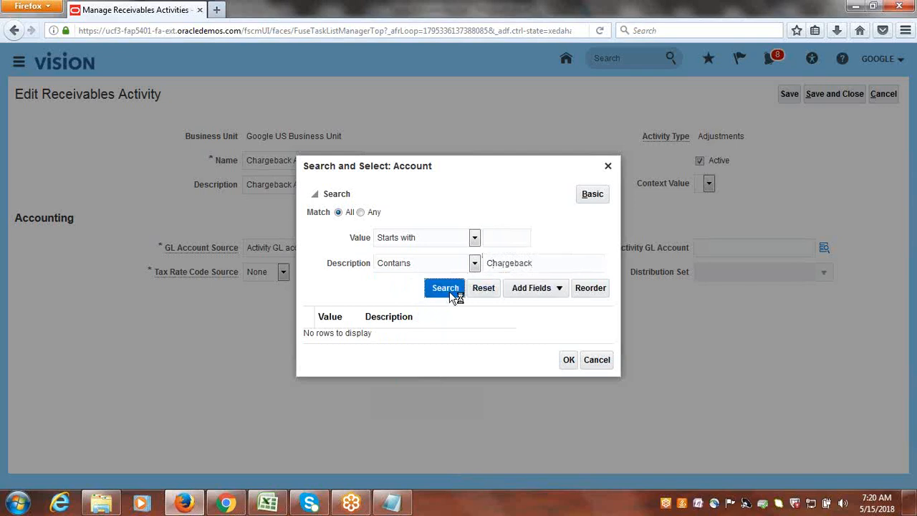
Step: Search the account descriptions for Charge instead and choose account 45554 Destination Charge
left_click(561, 270)
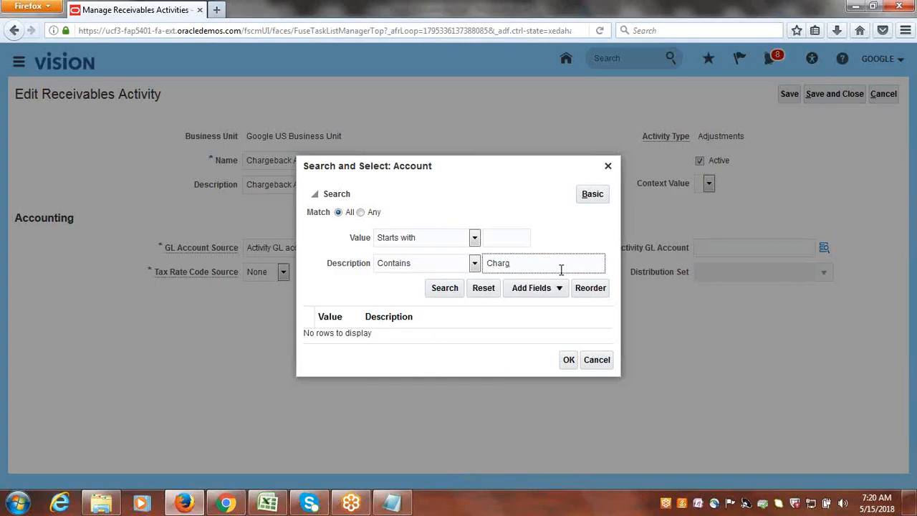
left_click(442, 290)
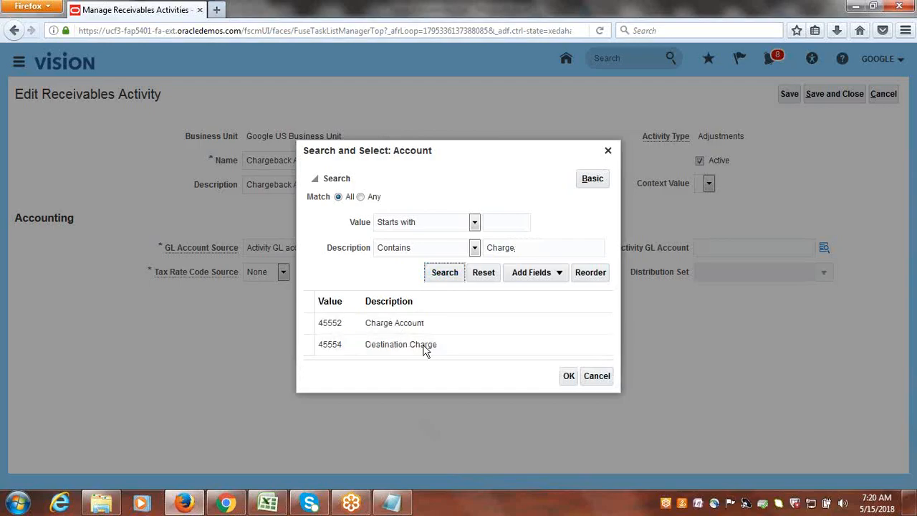
left_click(398, 351)
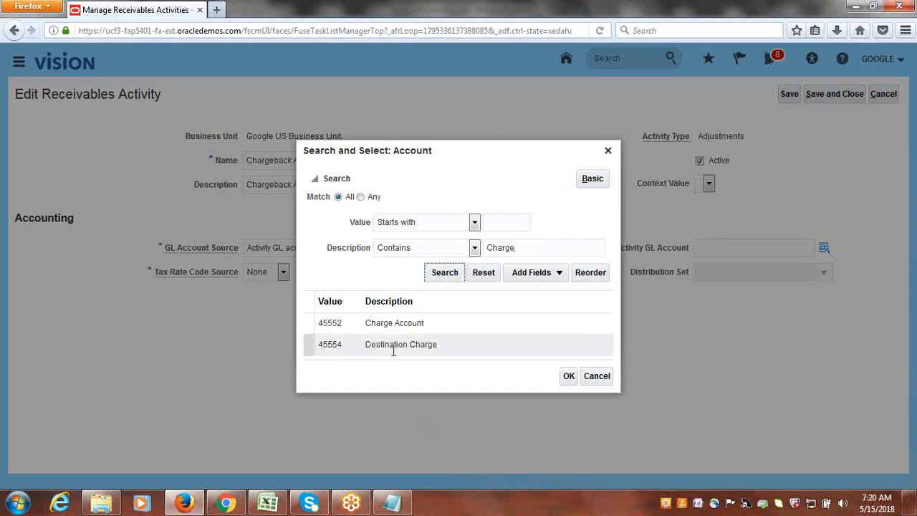
left_click(567, 379)
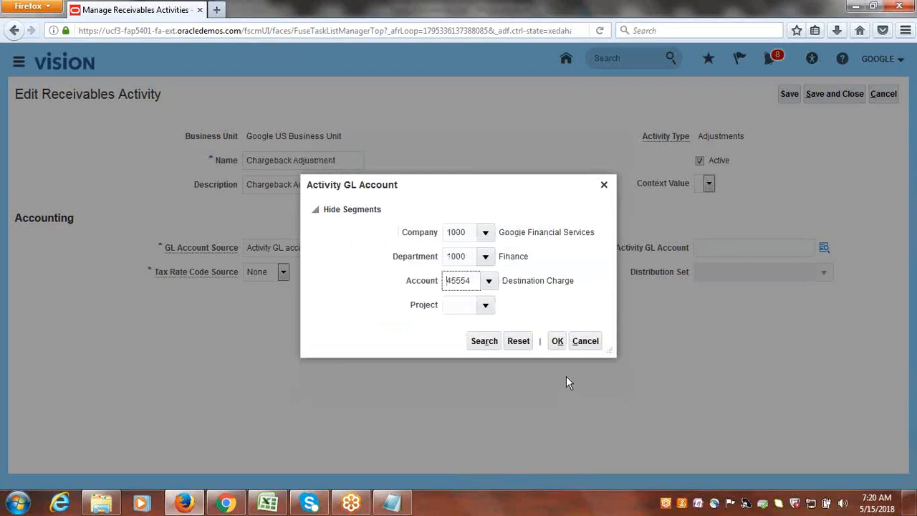
Step: Set Project to 1000 EBS Projects and accept the Activity GL Account combination
left_click(484, 304)
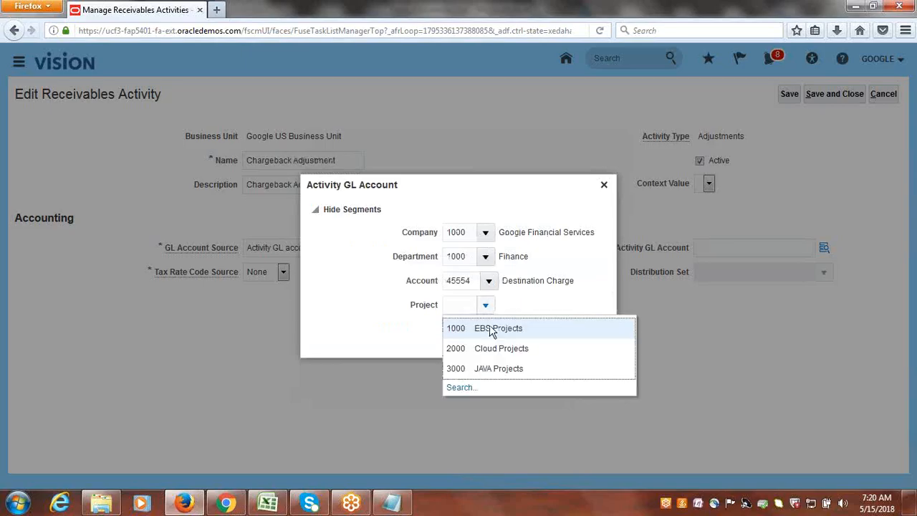
left_click(498, 335)
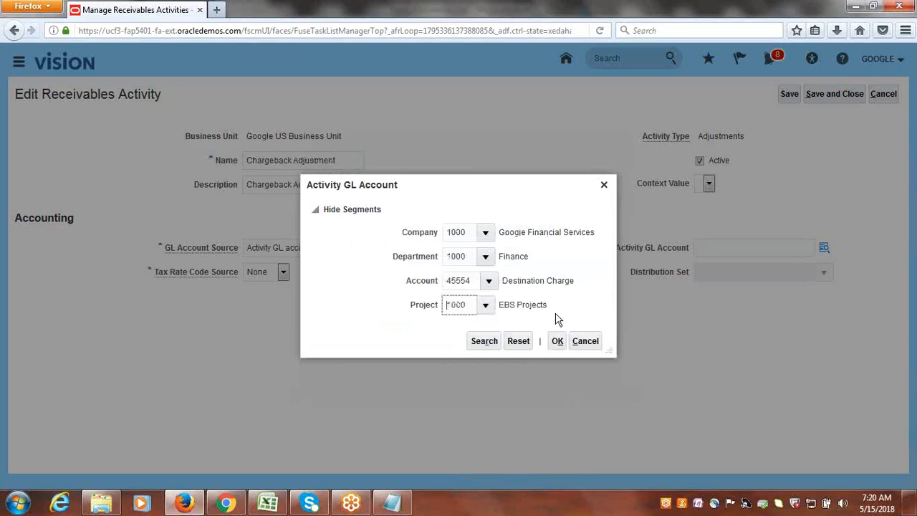
left_click(557, 340)
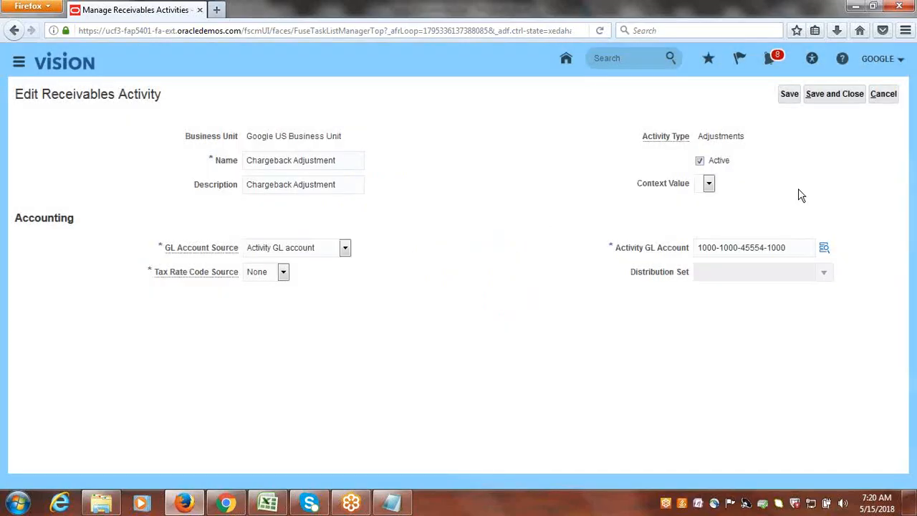
Step: Save and close the Chargeback Adjustment activity and the receivables activities list, and leave the setup task search
left_click(826, 101)
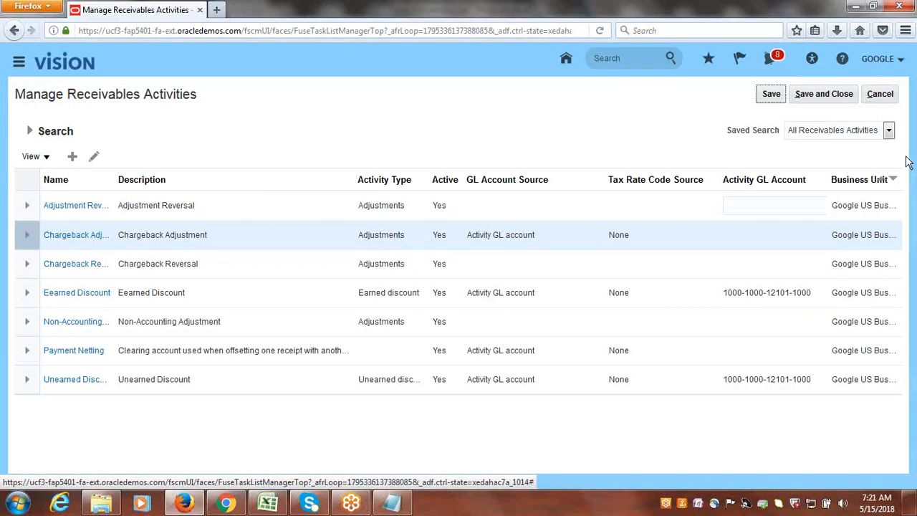
left_click(826, 96)
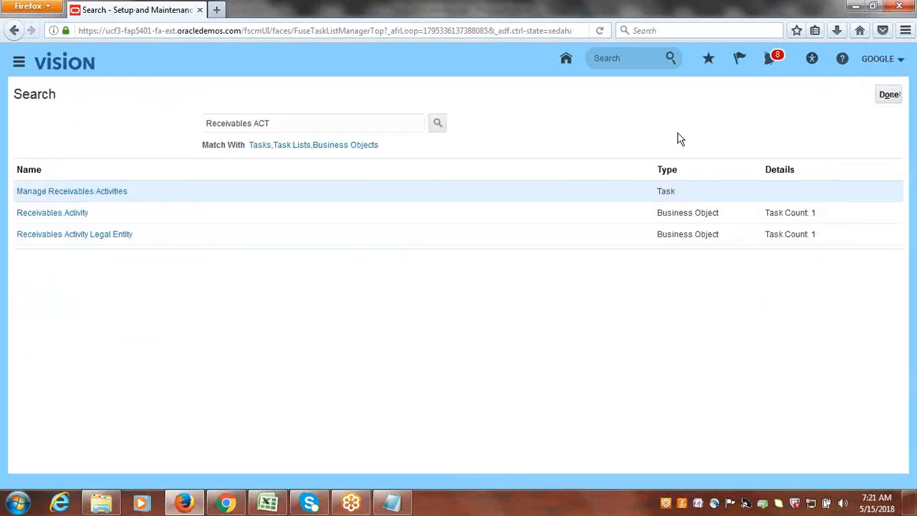
left_click(888, 95)
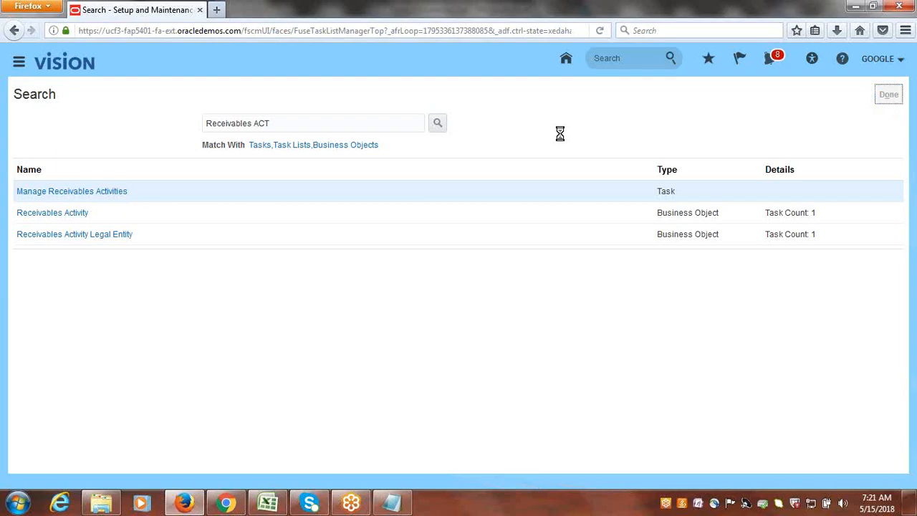
Step: Switch to Excel and review the chargeback outline rows for the transaction, the receipt and the chargeback
left_click(271, 504)
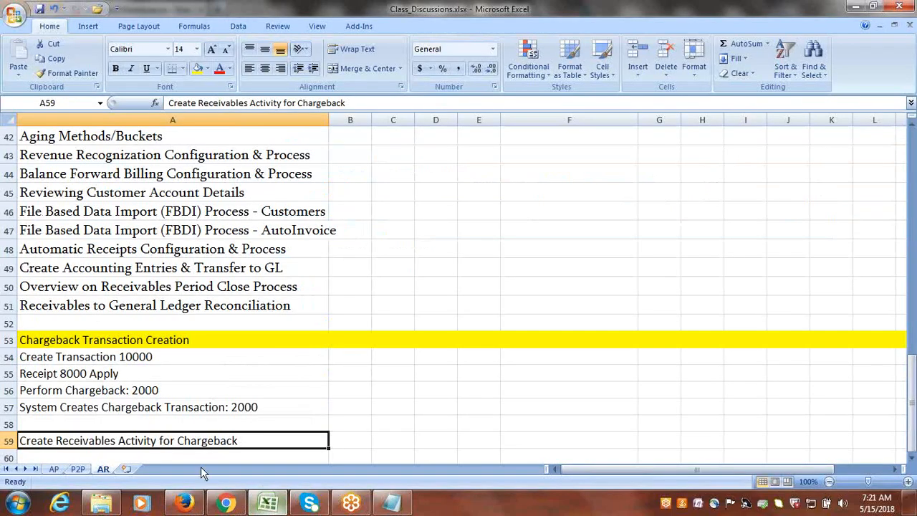
left_click(69, 359)
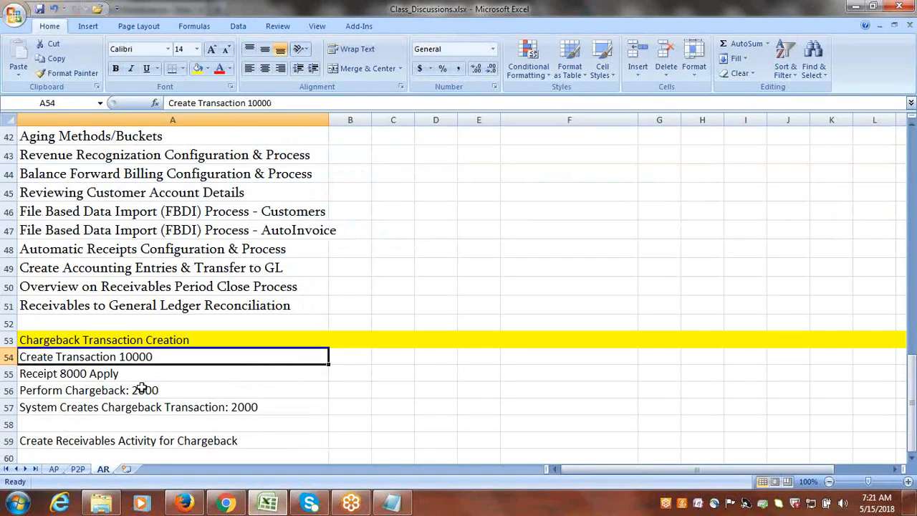
left_click(62, 373)
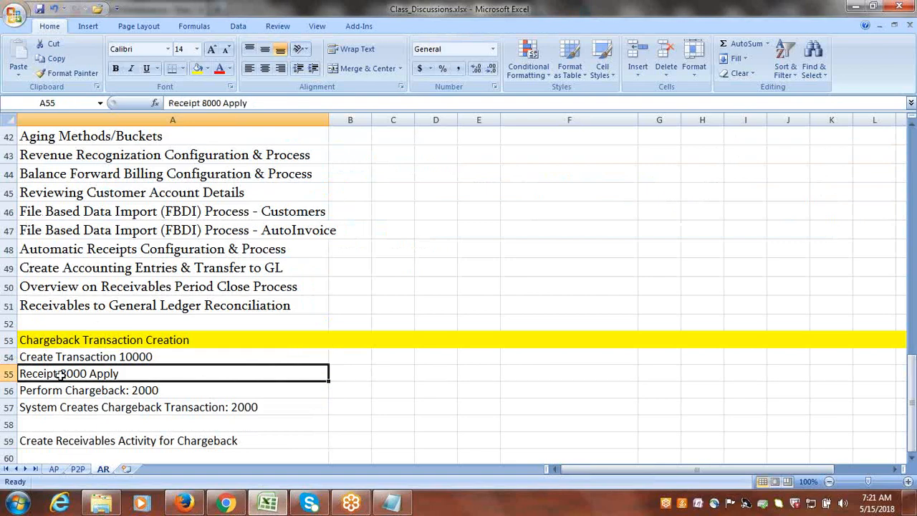
left_click(94, 401)
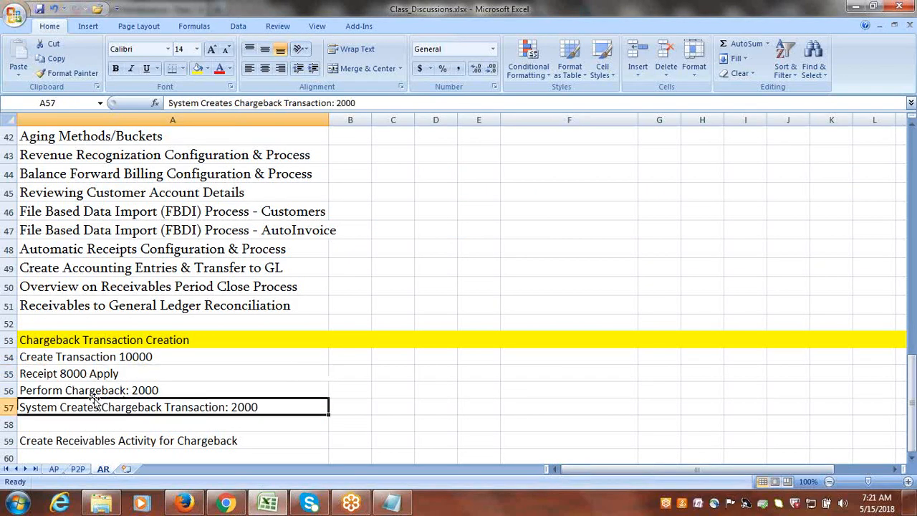
left_click(96, 392)
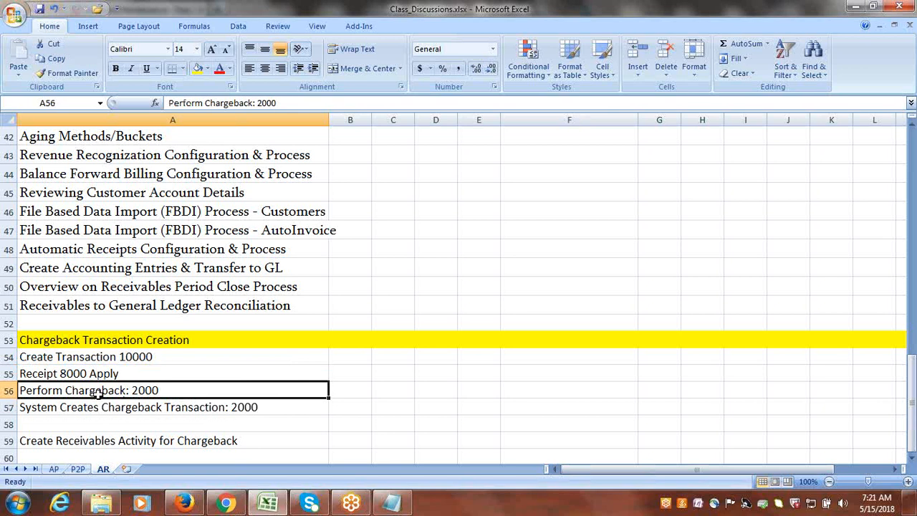
Step: Switch to Oracle in Firefox, open Receivables Billing and start a new transaction
left_click(184, 503)
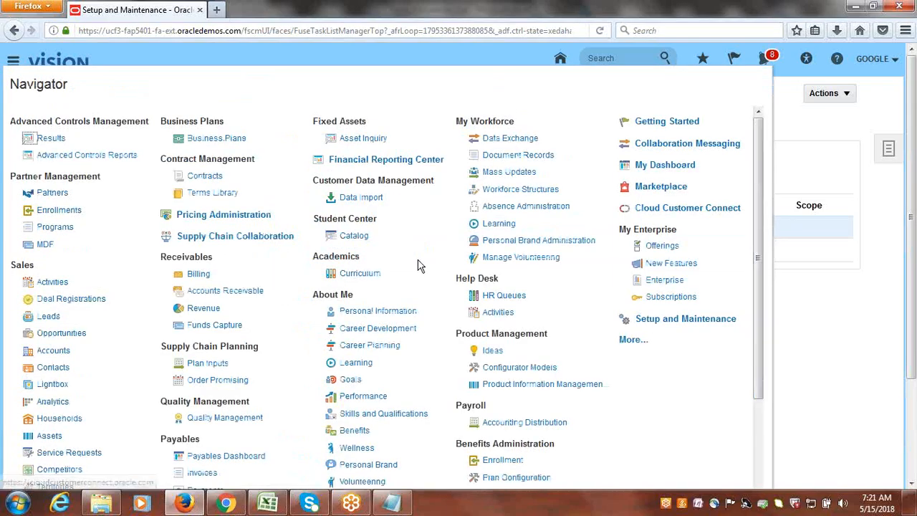
left_click(195, 273)
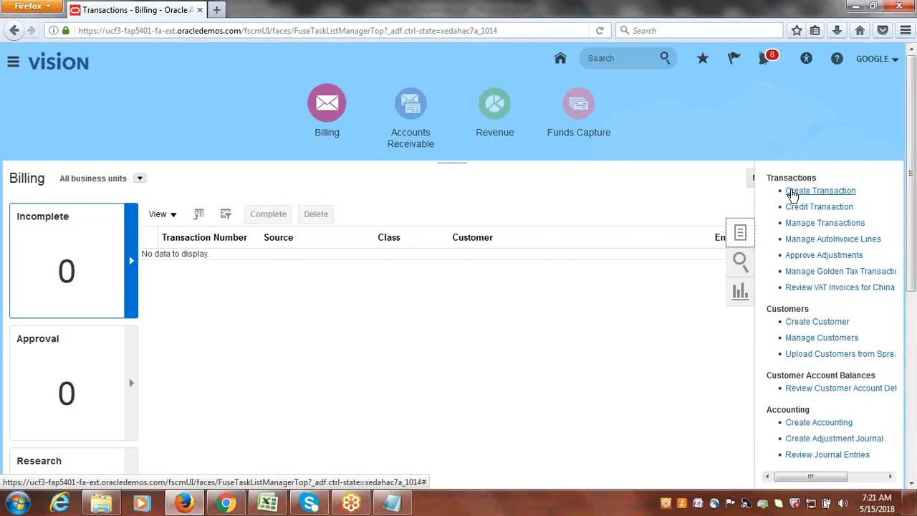
left_click(790, 190)
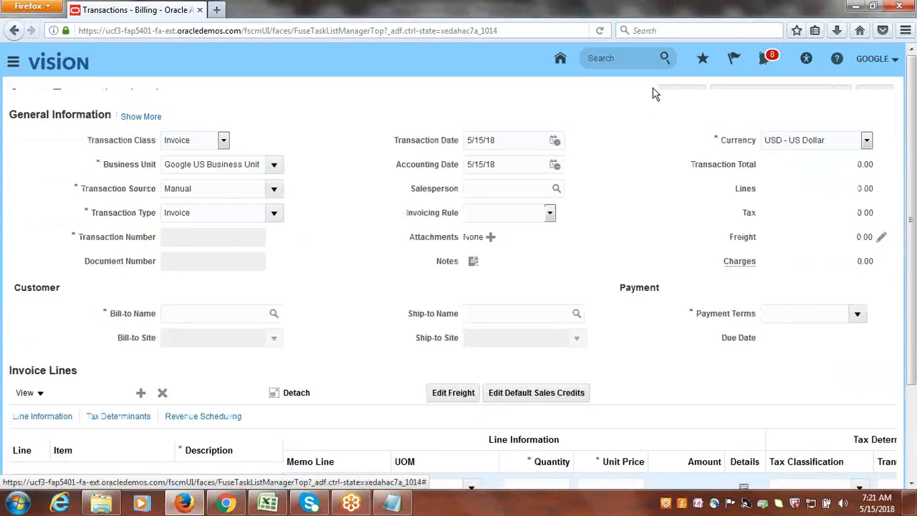
Step: Set the invoice's Transaction Source to Google Invoice and its Bill-to Name to Google Customer-1
left_click(273, 206)
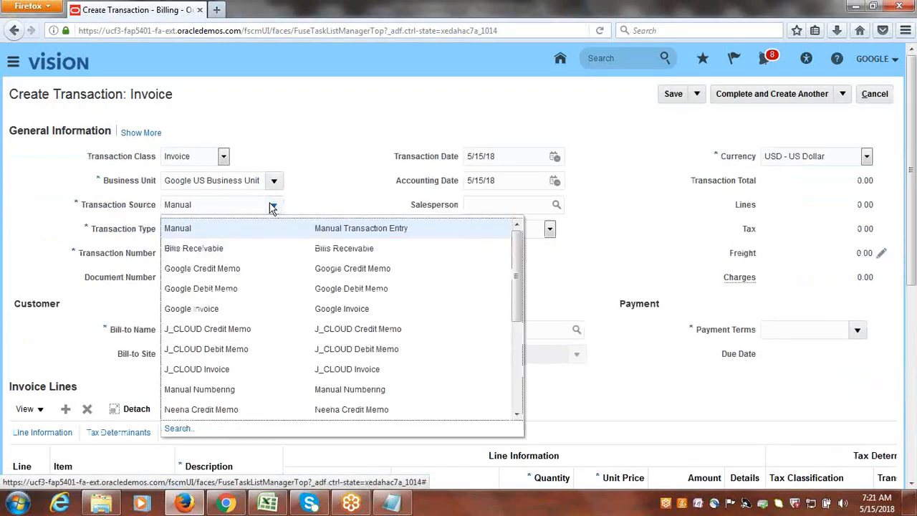
left_click(210, 310)
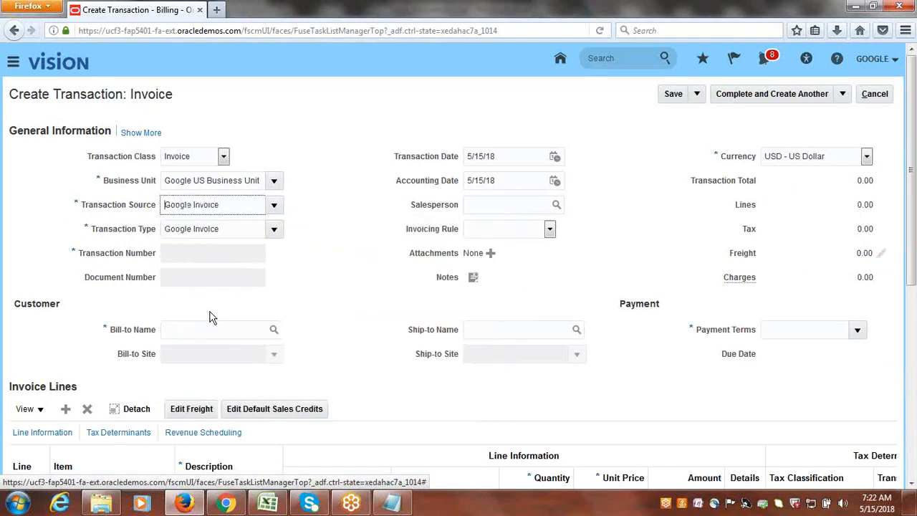
left_click(222, 328)
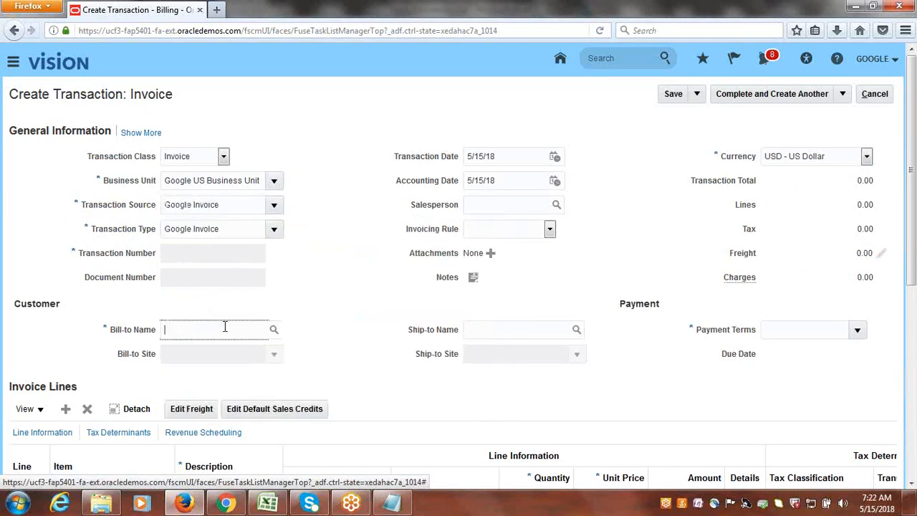
type("google")
key("Tab")
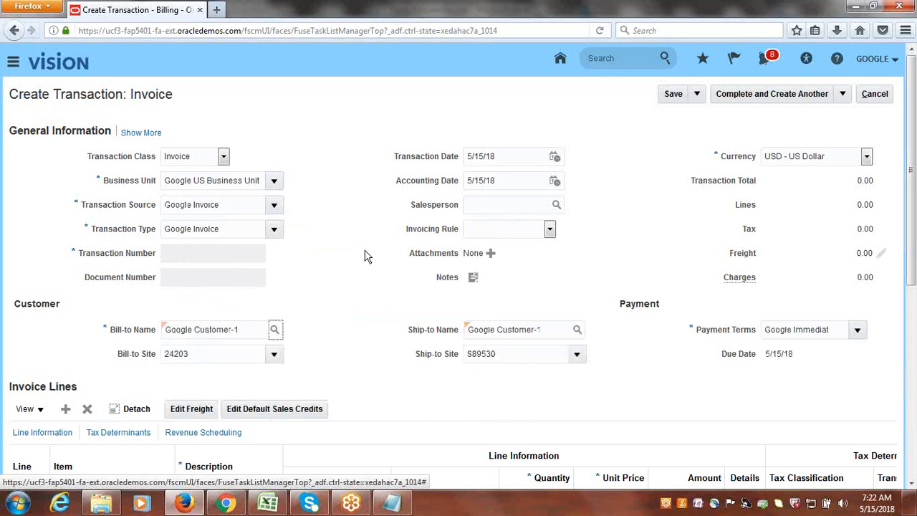
Step: Fill in invoice line 1 with description Service, quantity 1 and unit price 10,000
scroll(912, 237, "down", 5)
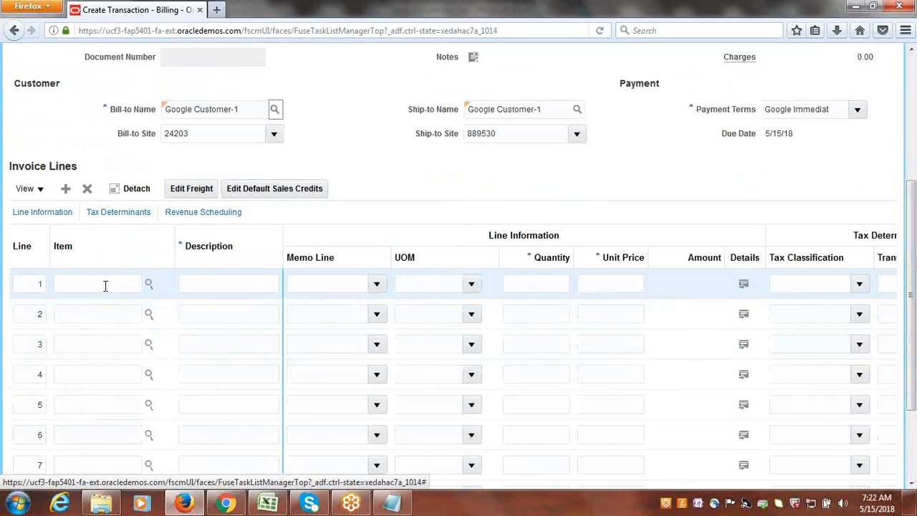
left_click(206, 284)
type("Service")
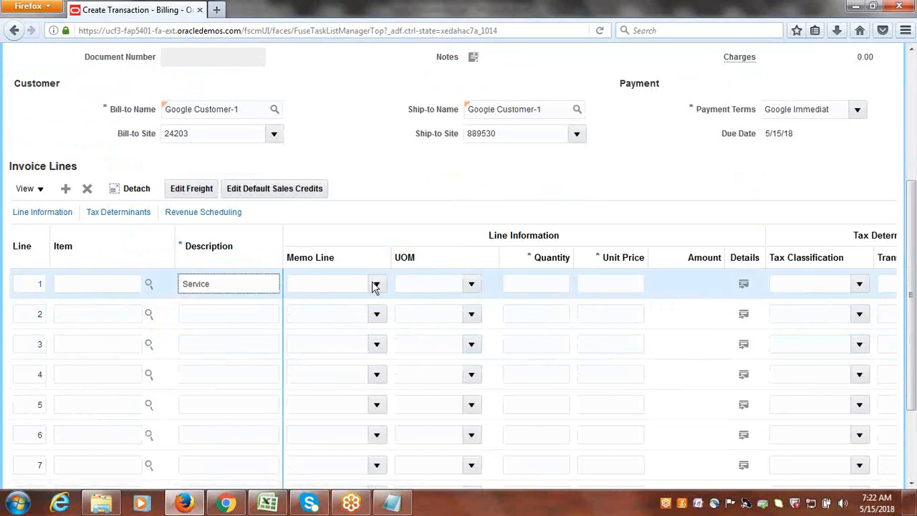
left_click(538, 278)
type("1")
key("Tab")
type("10")
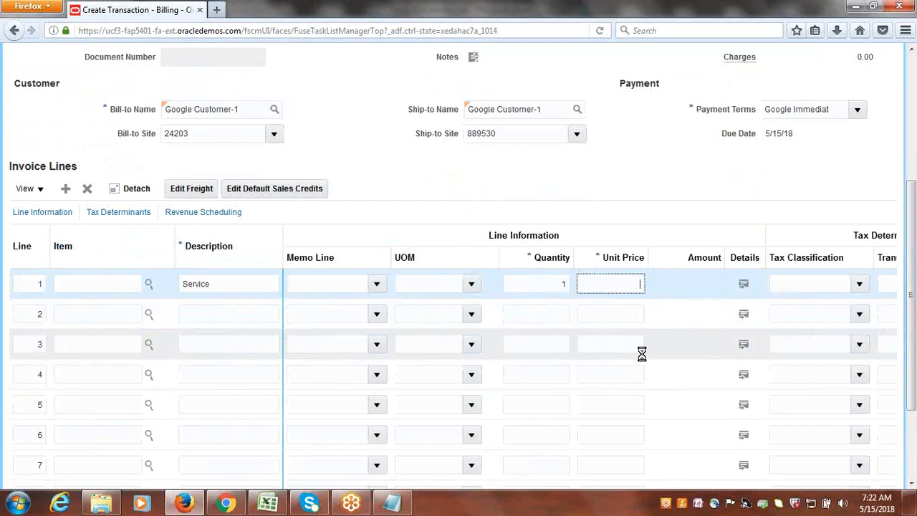
key("Tab")
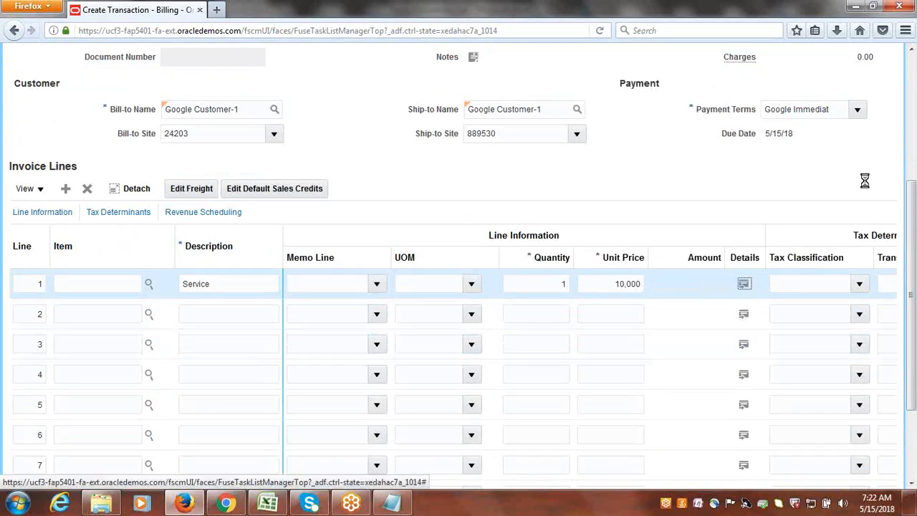
Step: Complete and close the invoice, and acknowledge the completion message
scroll(911, 197, "up", 1)
scroll(911, 197, "up", 5)
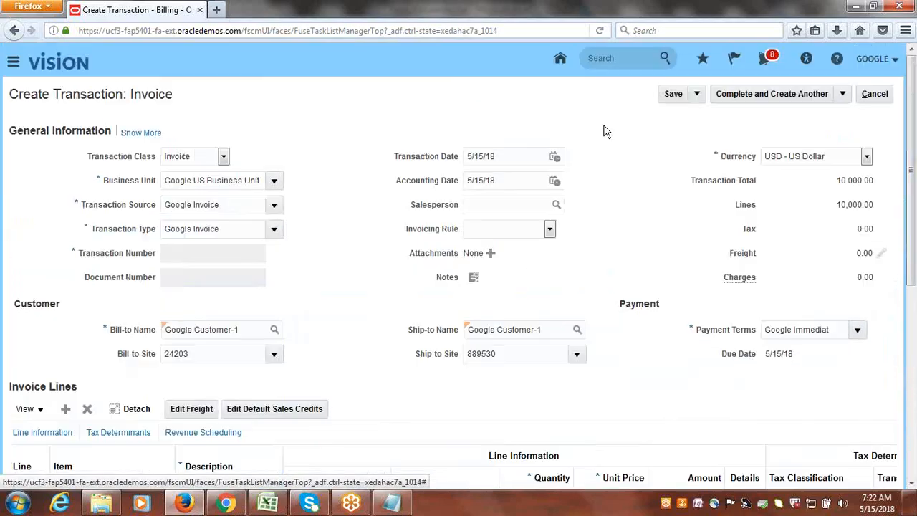
left_click(842, 94)
left_click(766, 134)
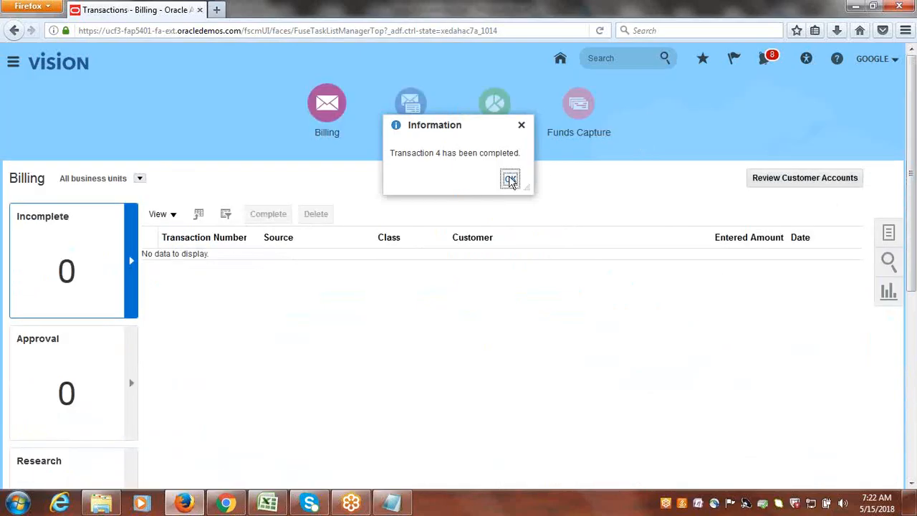
left_click(510, 179)
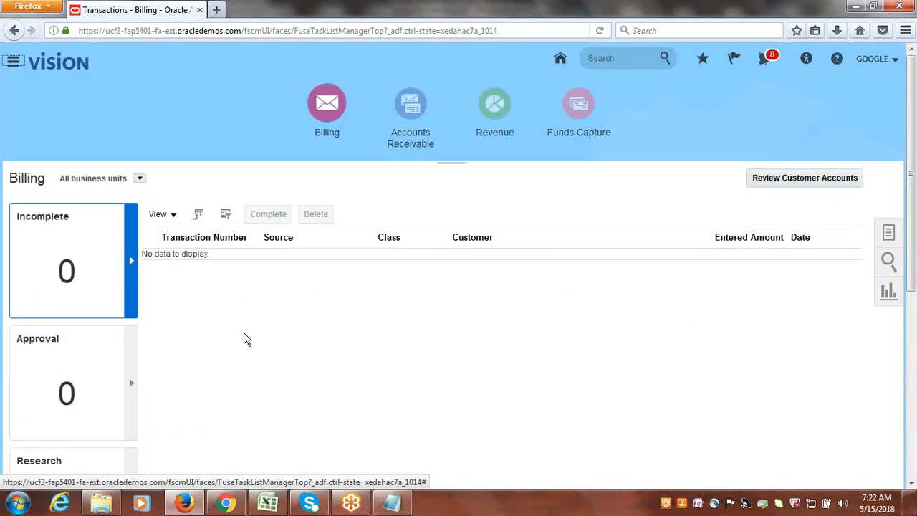
Step: Switch to Excel and check the Receipt 8000 Apply row of the chargeback outline
left_click(268, 504)
left_click(90, 379)
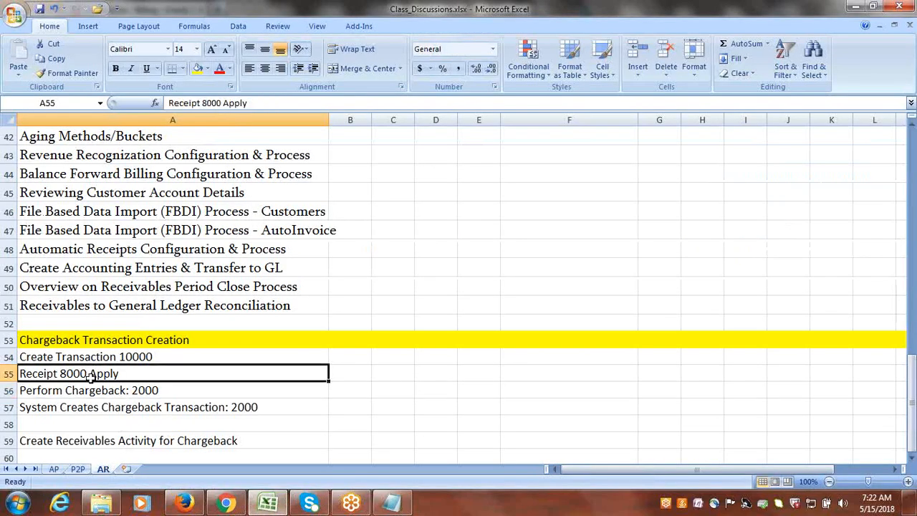
Step: Switch back to Firefox and start creating a receipt from the Accounts Receivable work area
left_click(184, 504)
left_click(411, 106)
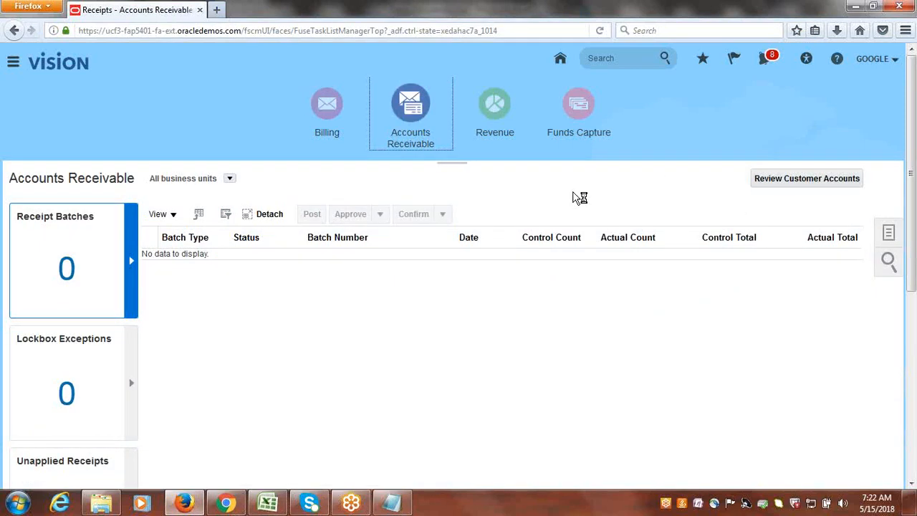
left_click(889, 236)
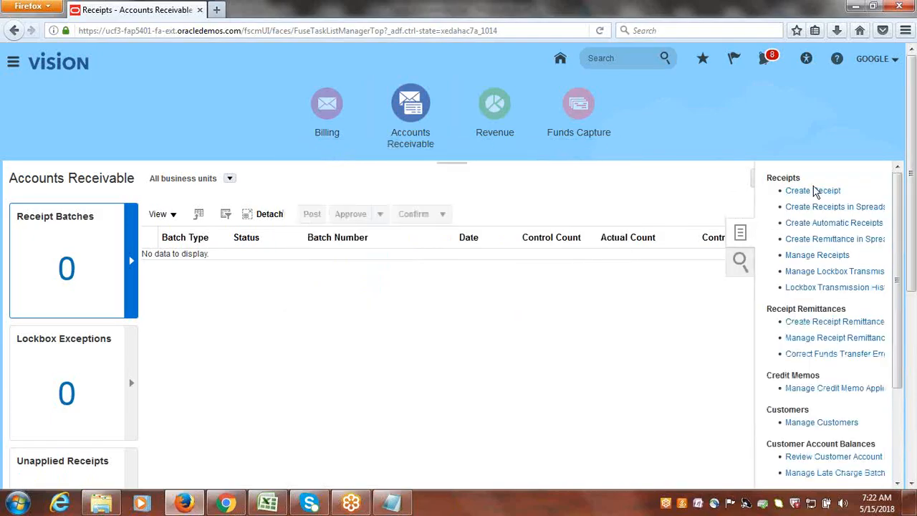
left_click(816, 191)
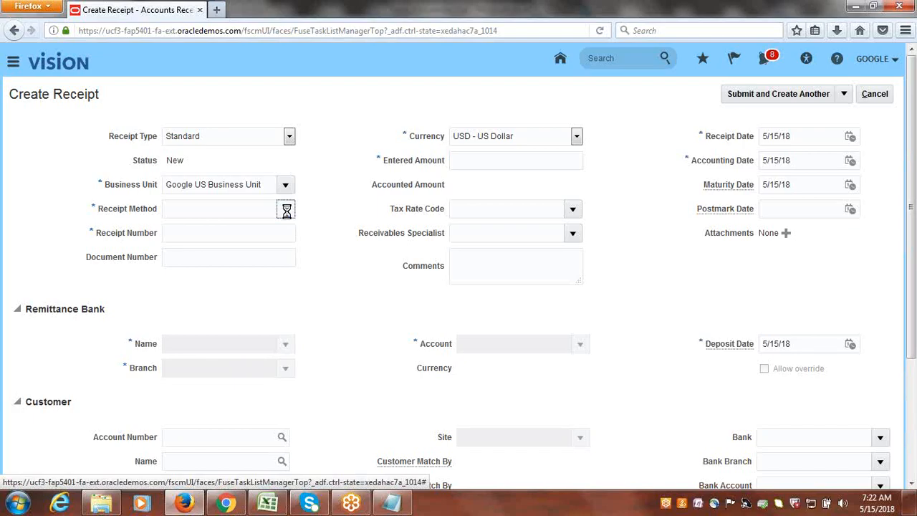
Step: Set the receipt method to Google Check, the receipt number to 1111 and the entered amount to 8000
left_click(287, 209)
left_click(235, 232)
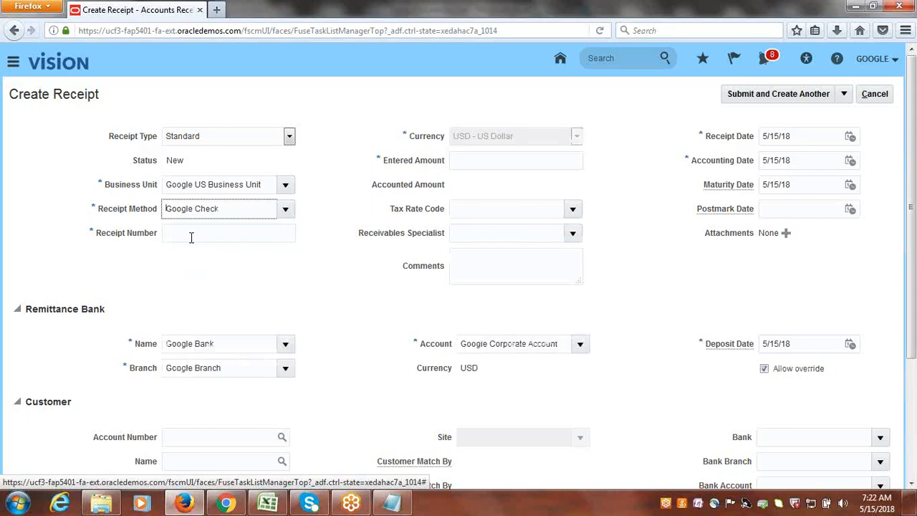
left_click(191, 238)
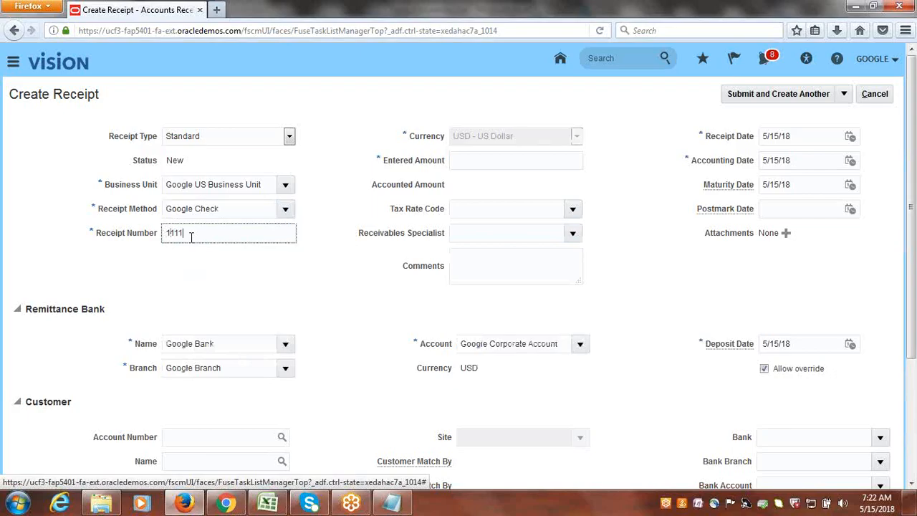
key("Tab")
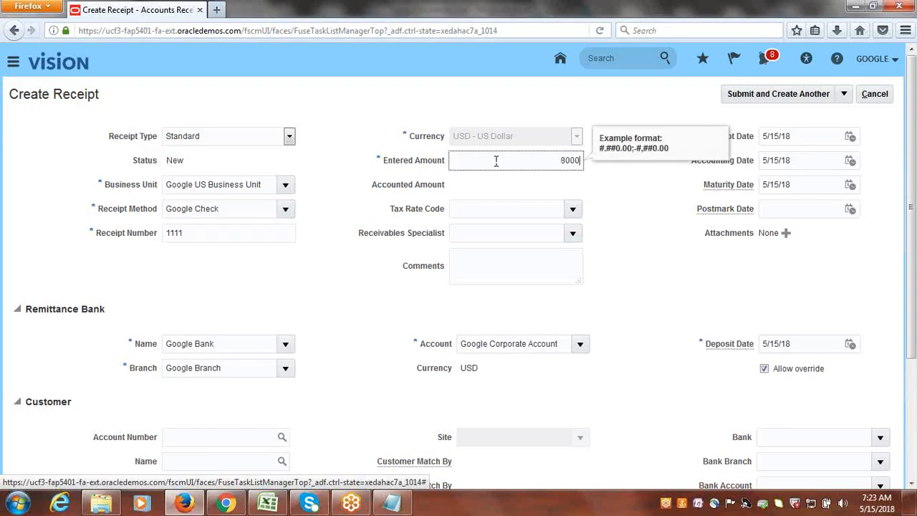
type("8000")
key("Tab")
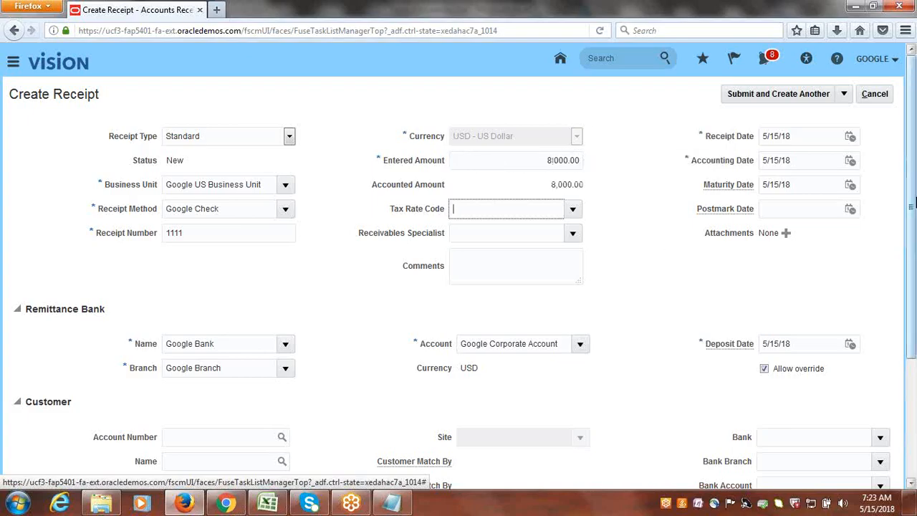
Step: Set the receipt's customer to Google Customer-1 and select the customer's site
left_click_drag(912, 256, 914, 334)
left_click(240, 354)
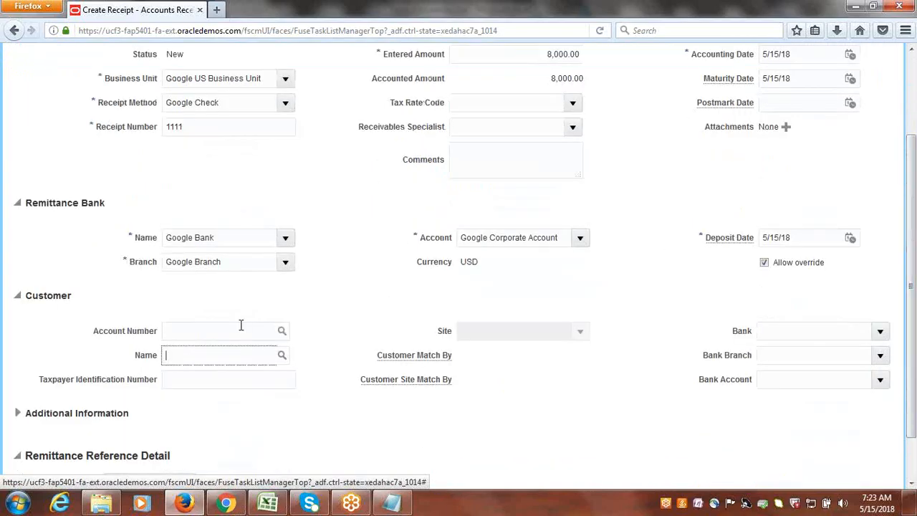
type("google")
key("Tab")
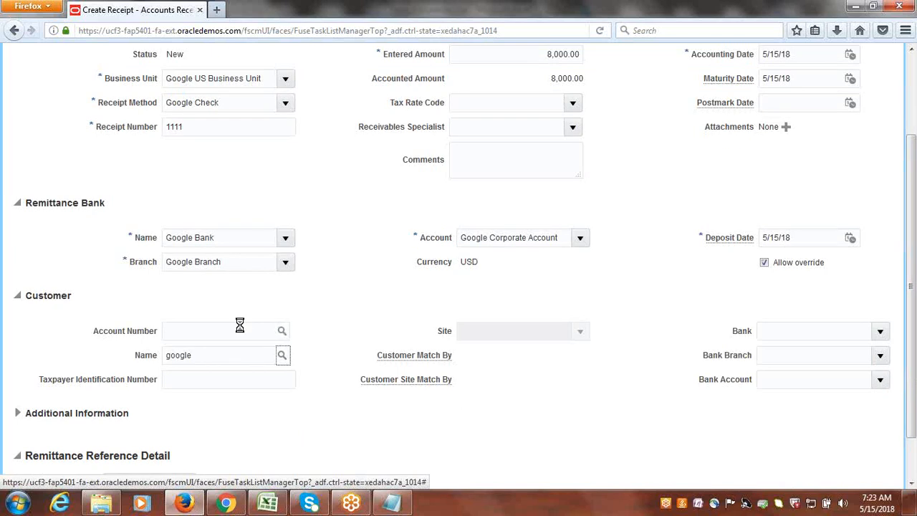
left_click(580, 331)
left_click(518, 354)
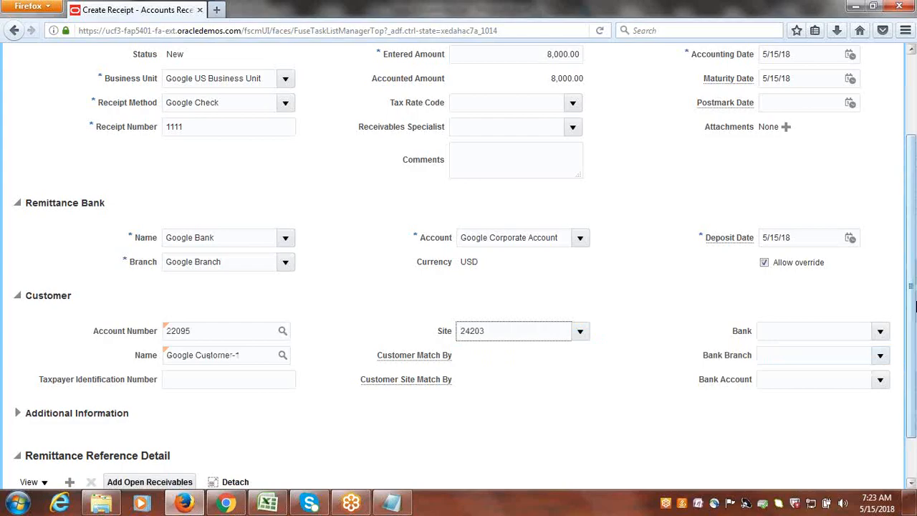
Step: Submit the receipt for manual application
scroll(911, 306, "up", 3)
left_click(844, 94)
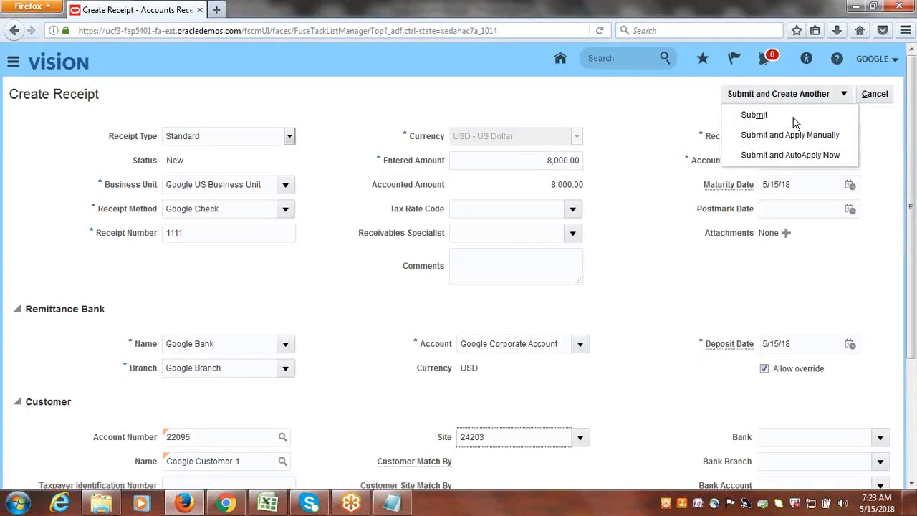
left_click(779, 136)
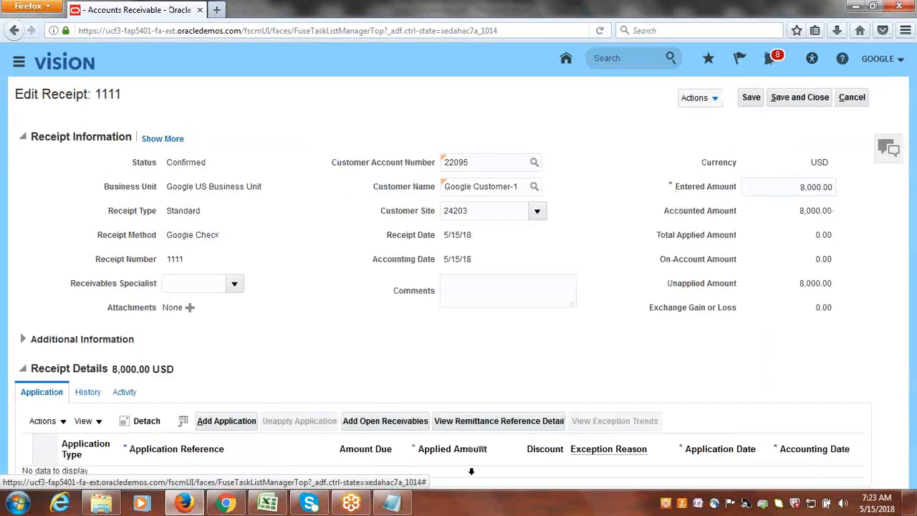
Step: Search the open receivables for transaction number 4
left_click(396, 421)
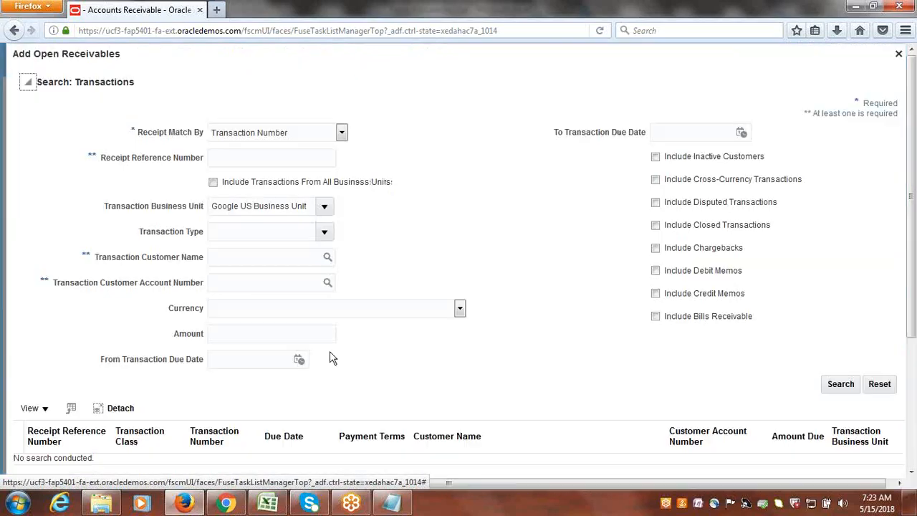
left_click(268, 157)
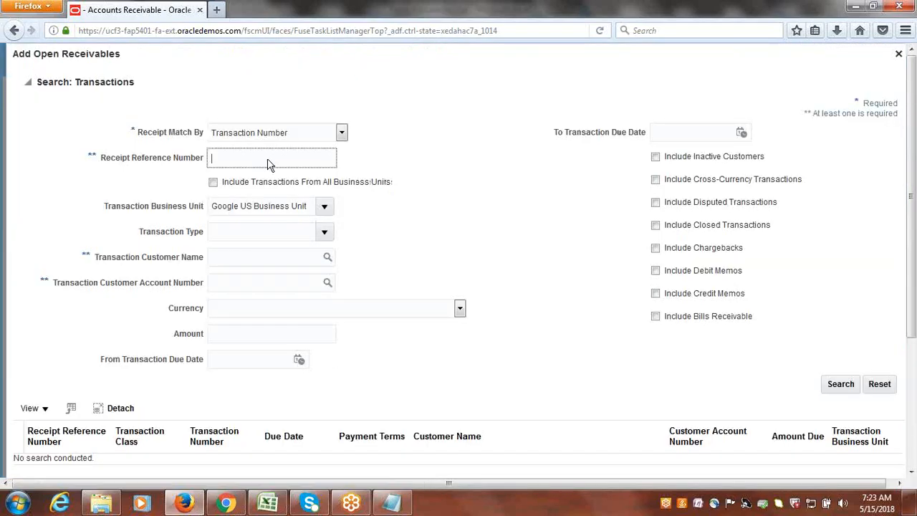
type("4")
left_click(841, 384)
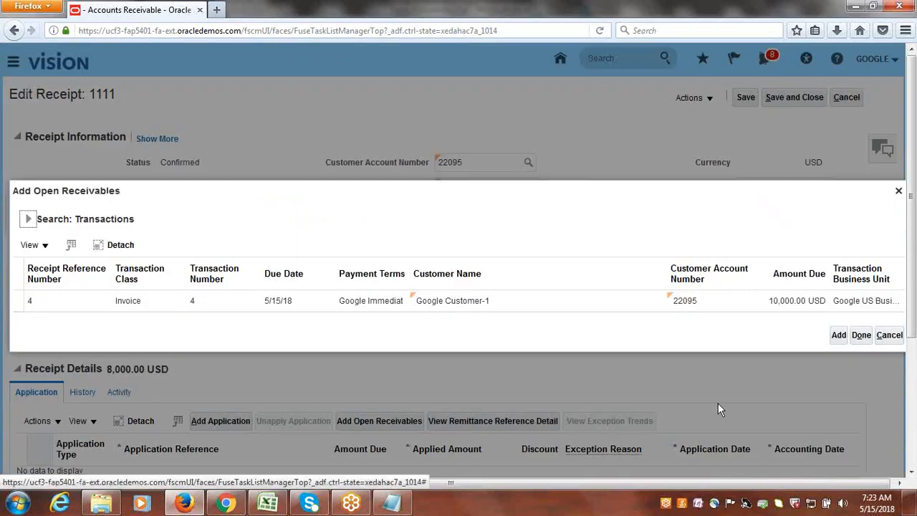
Step: Add invoice 4 to the receipt's applications and save the receipt
left_click(154, 304)
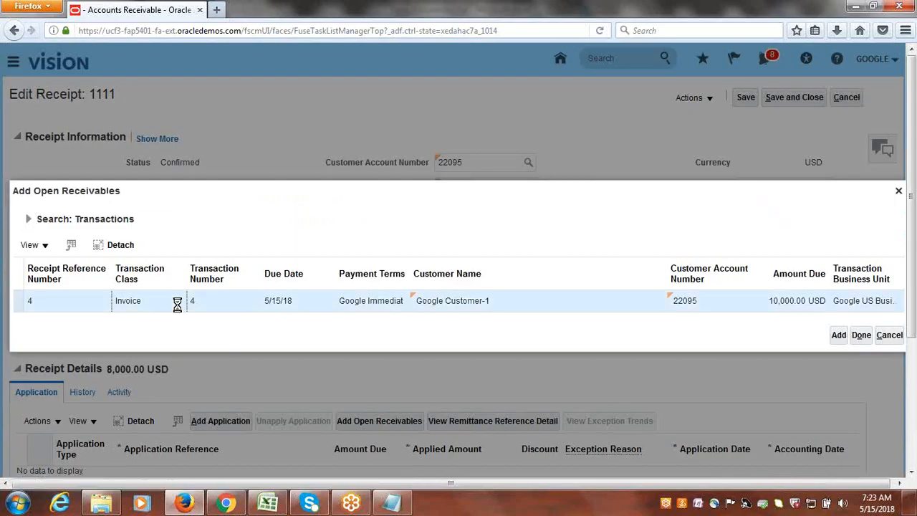
left_click(838, 335)
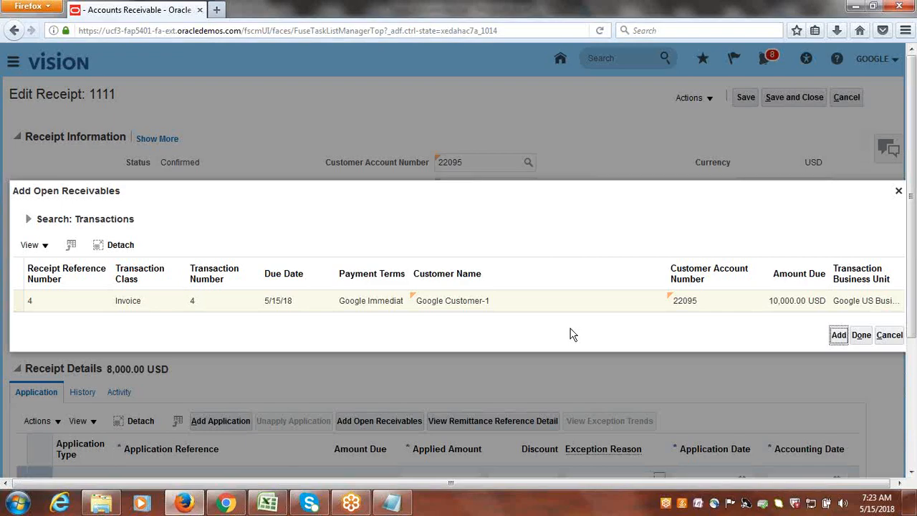
left_click_drag(913, 330, 913, 375)
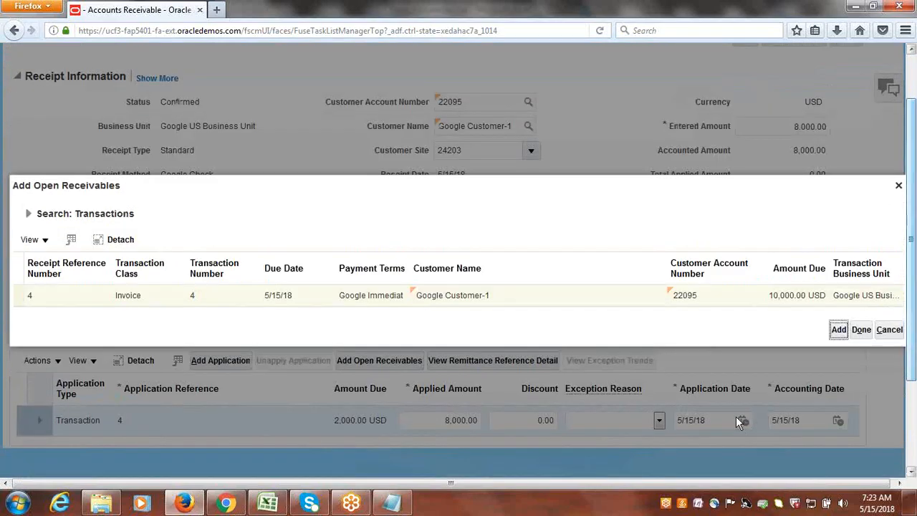
left_click(861, 330)
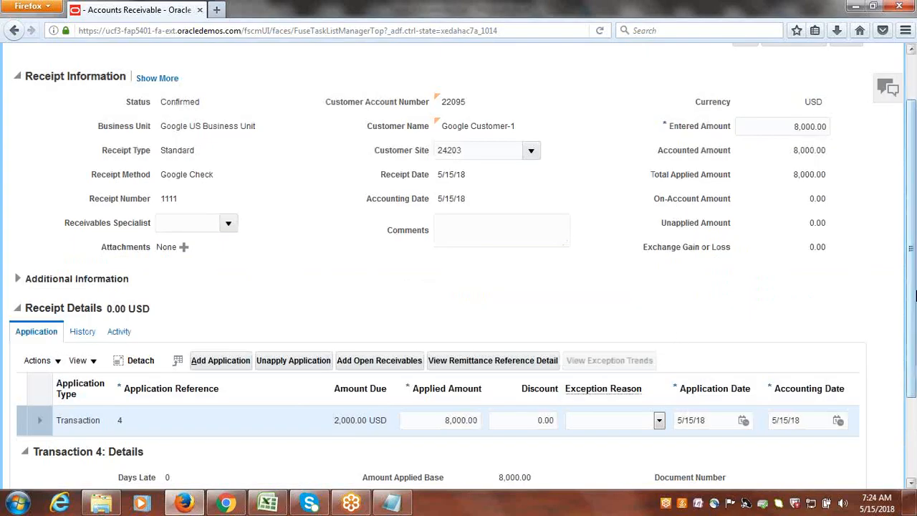
left_click_drag(912, 285, 910, 227)
left_click(744, 99)
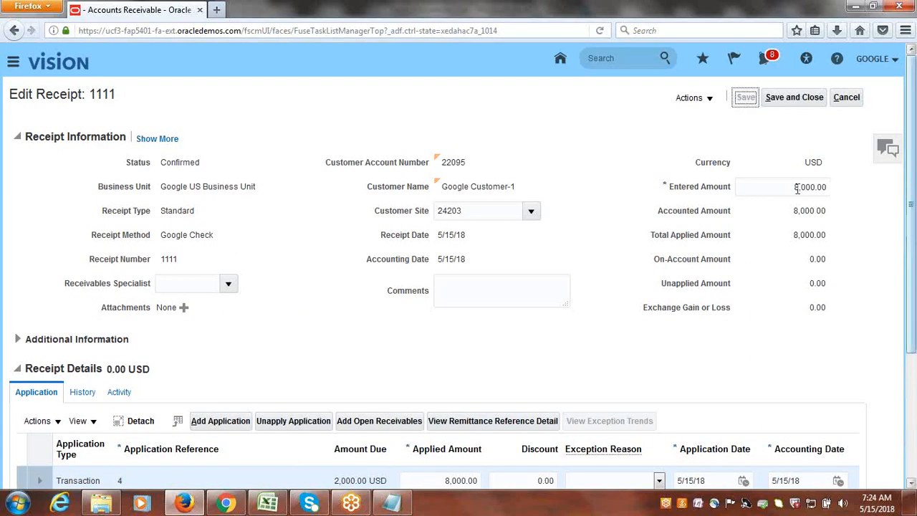
Step: Start a chargeback for the applied transaction 4 and set its type to Google Chargeback
scroll(812, 325, "down", 4)
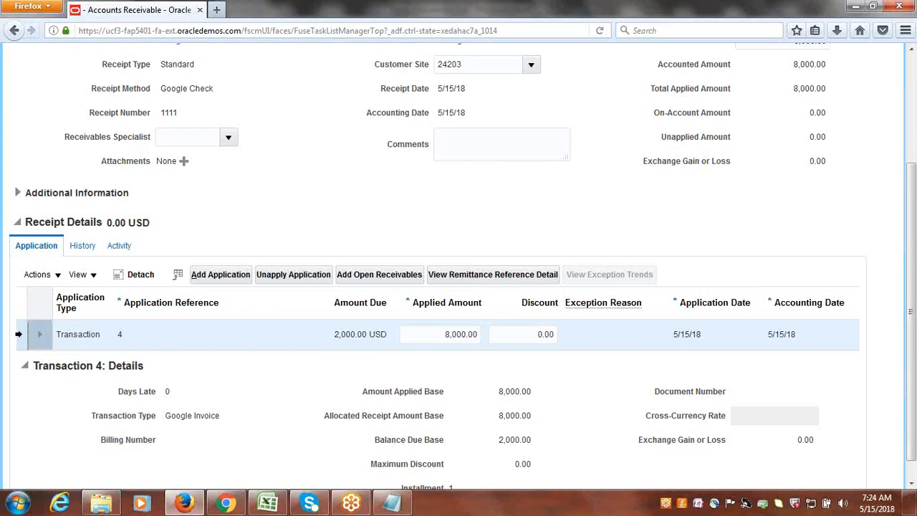
left_click(58, 278)
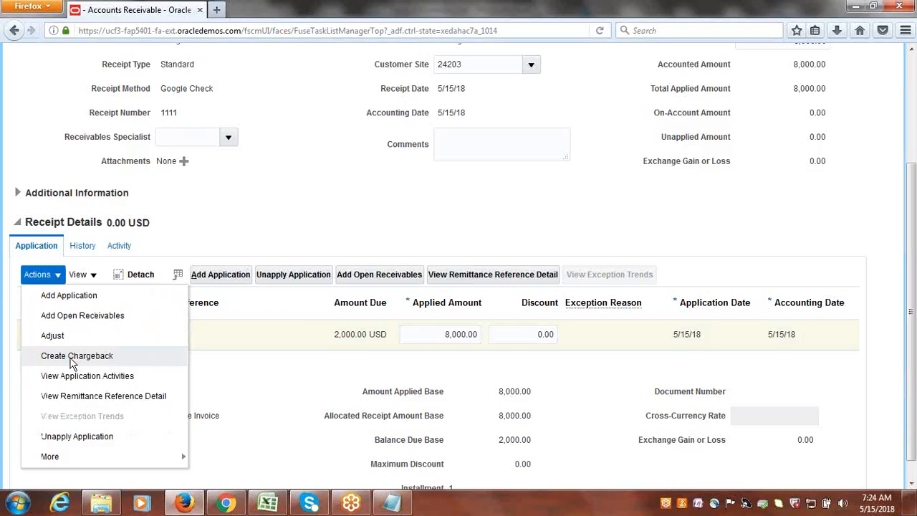
left_click(72, 358)
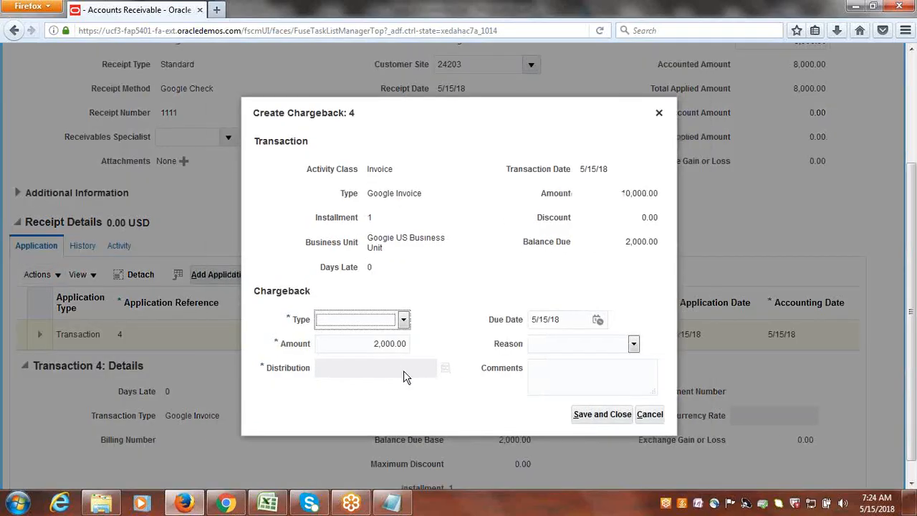
left_click(402, 321)
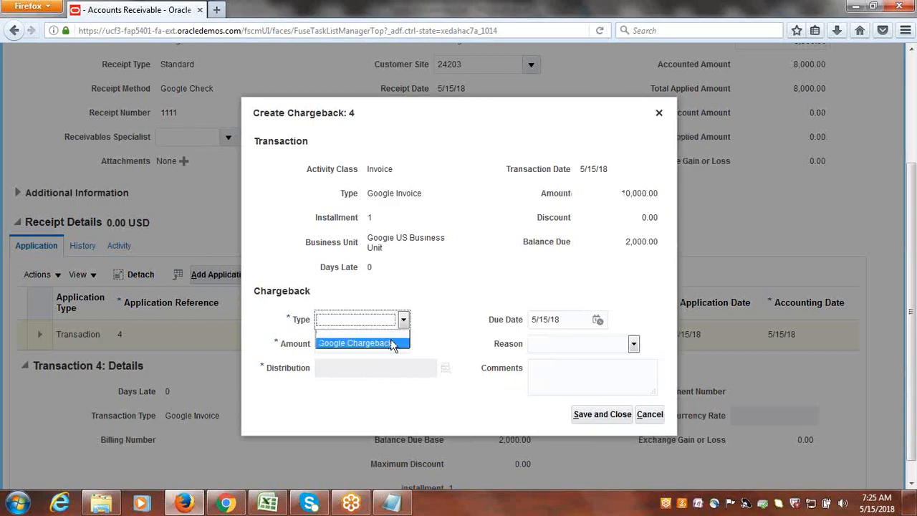
left_click(391, 341)
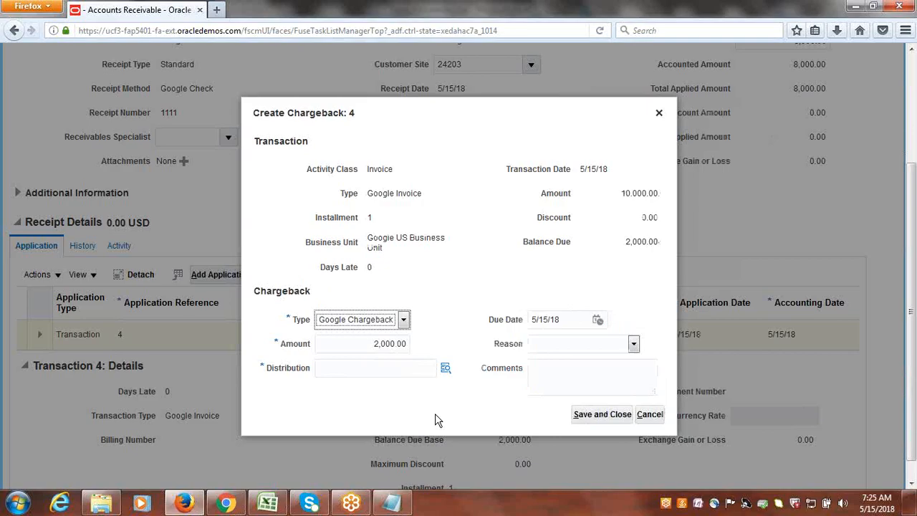
Step: Set the chargeback's distribution to company 1000, department 1000, account 12101 and project 1000
left_click(446, 369)
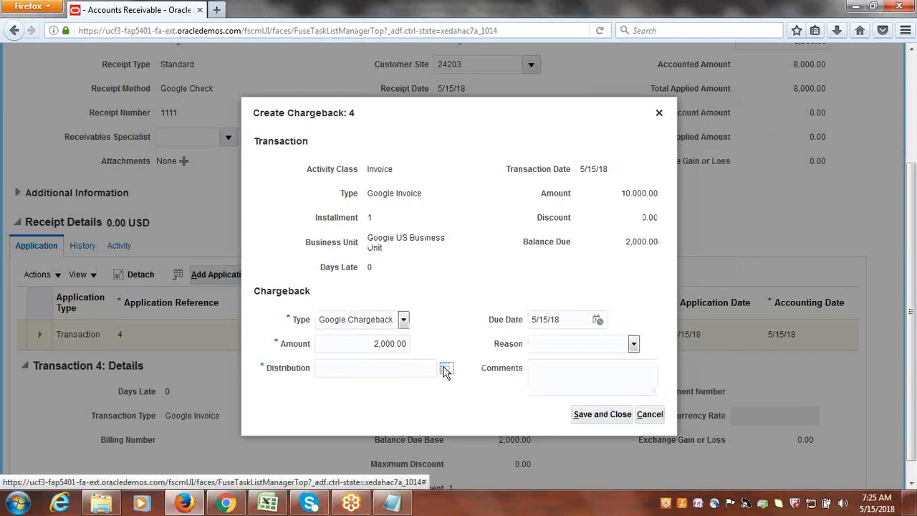
left_click(445, 369)
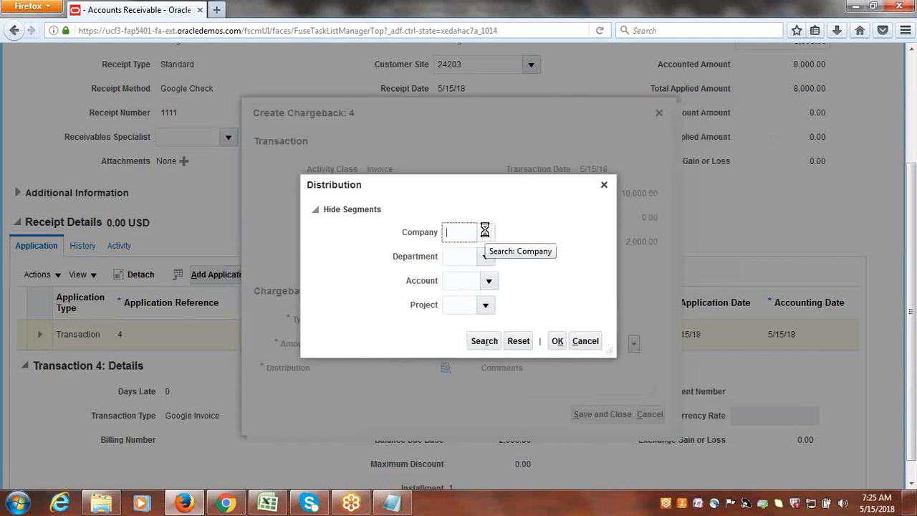
left_click(485, 234)
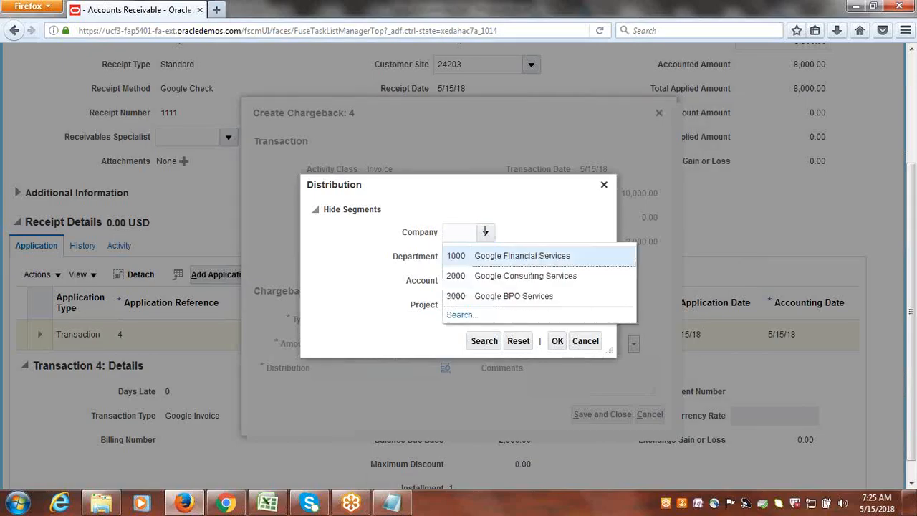
left_click(485, 255)
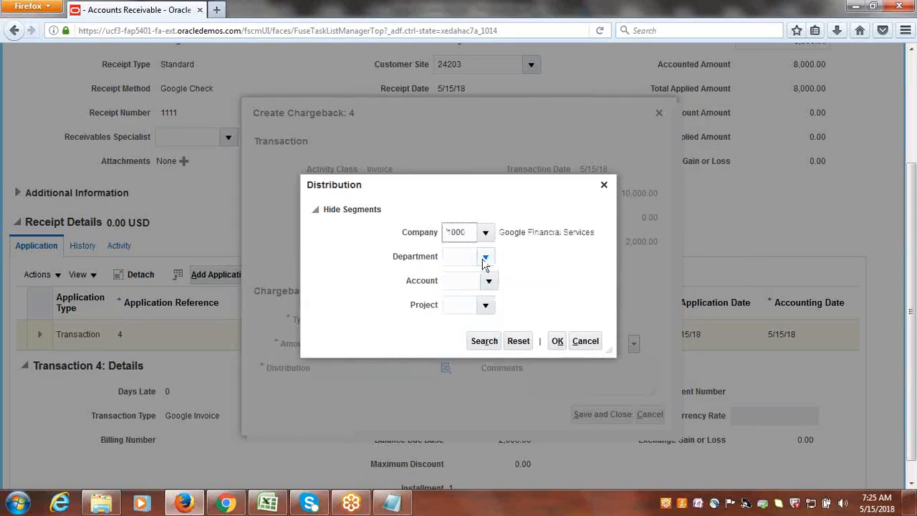
left_click(485, 258)
left_click(486, 278)
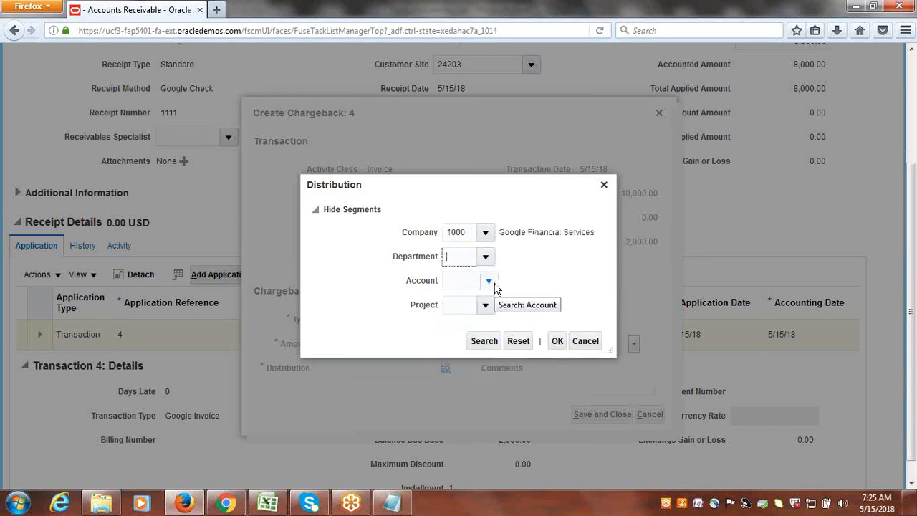
left_click(490, 283)
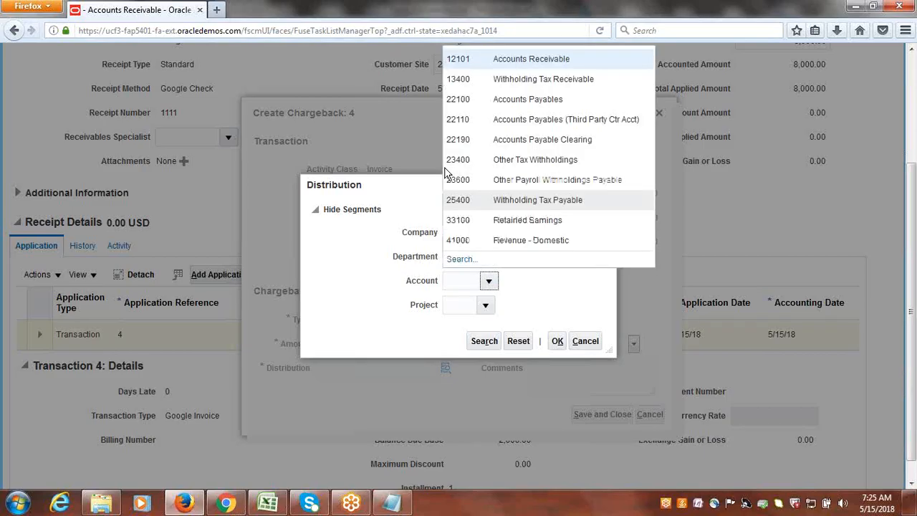
left_click(444, 166)
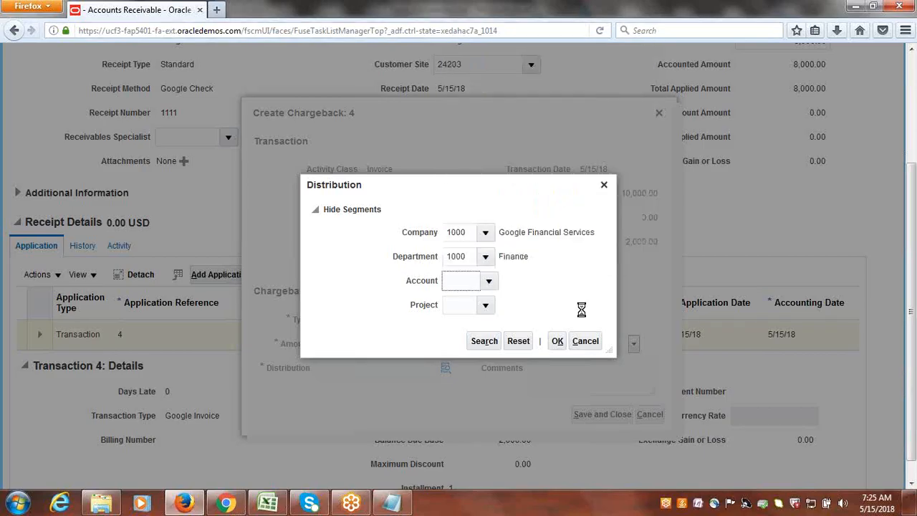
left_click(486, 306)
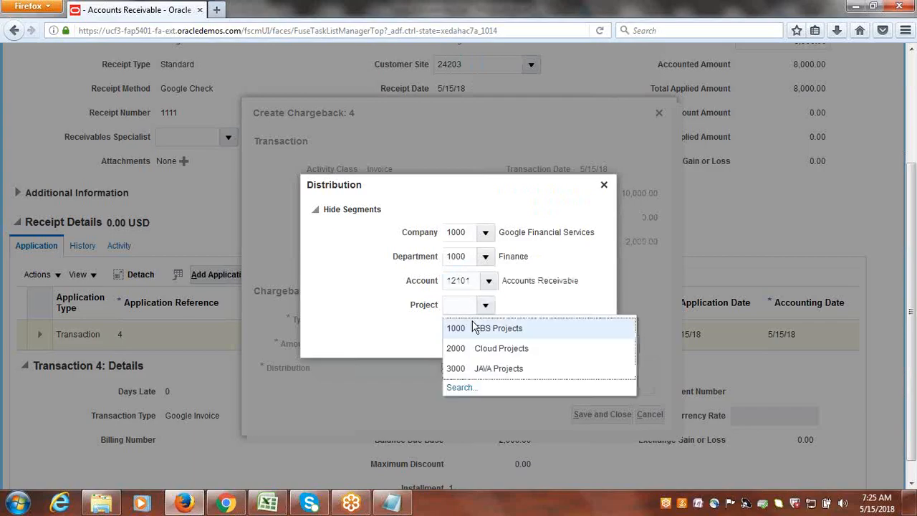
left_click(473, 327)
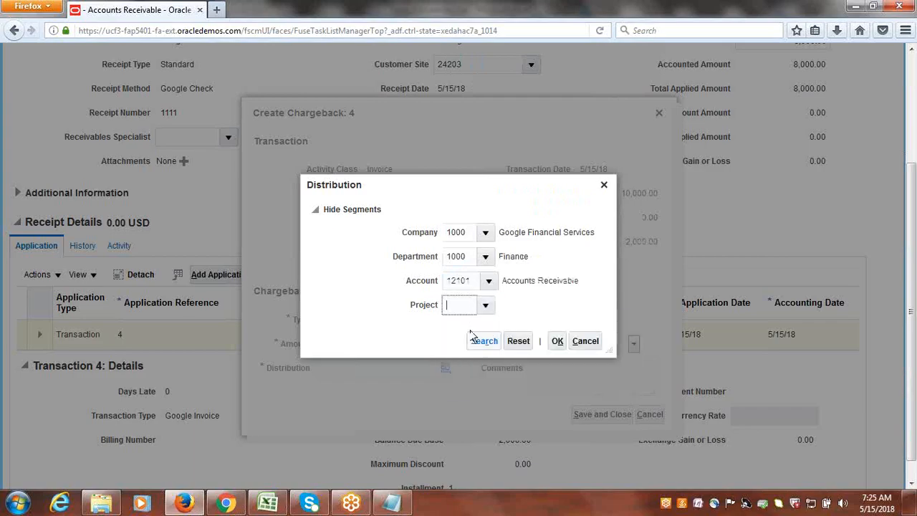
left_click(557, 341)
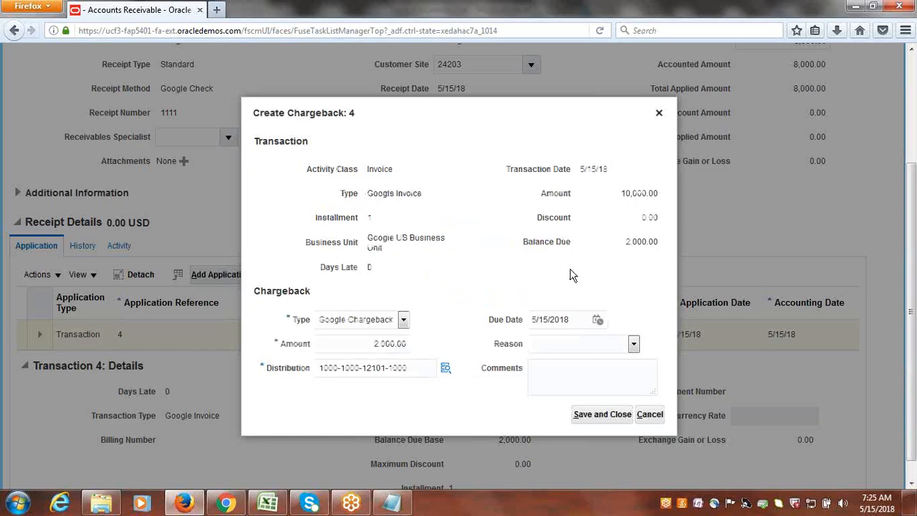
triple_click(621, 243)
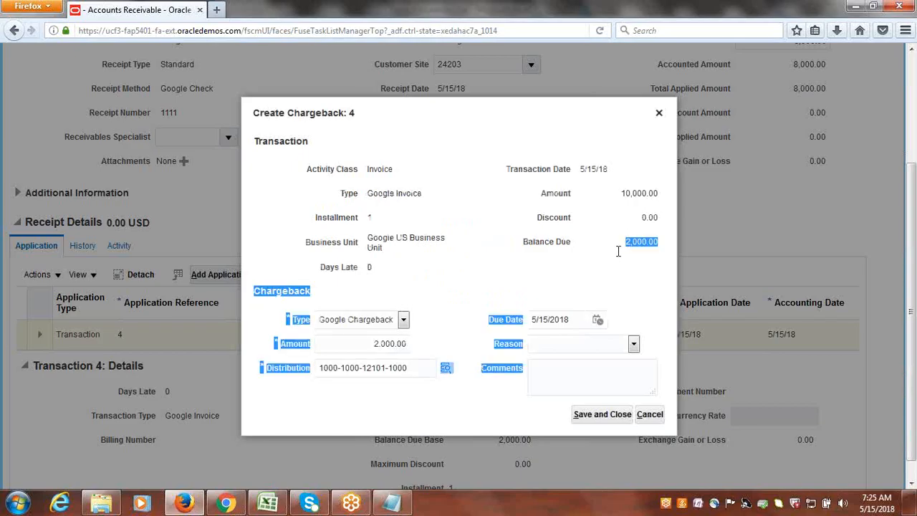
left_click(348, 344)
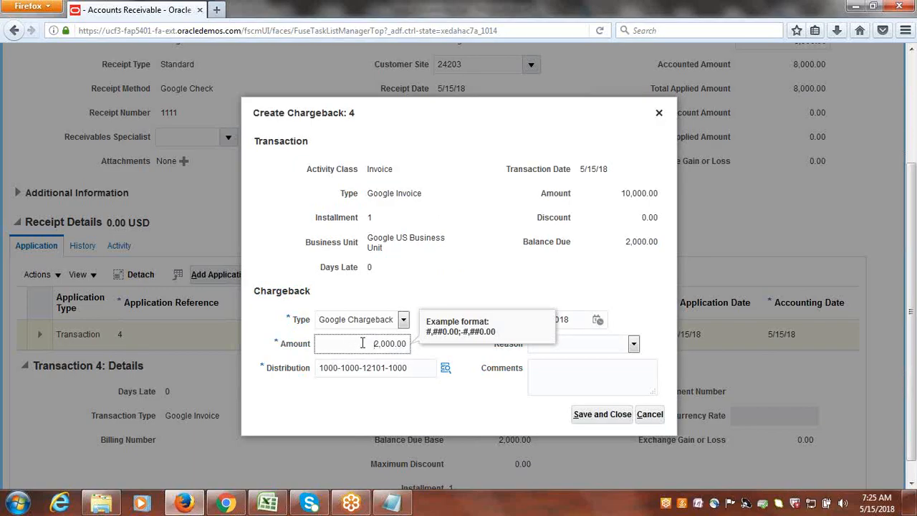
double_click(398, 343)
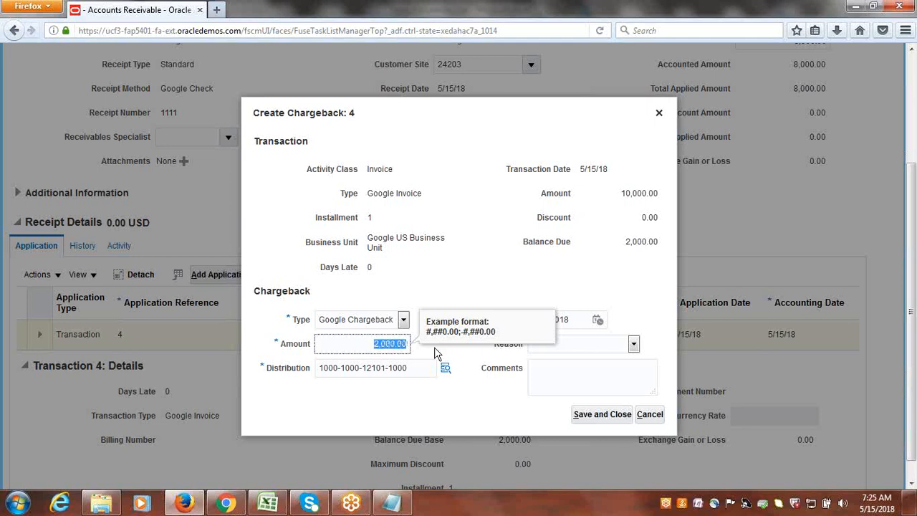
left_click(461, 276)
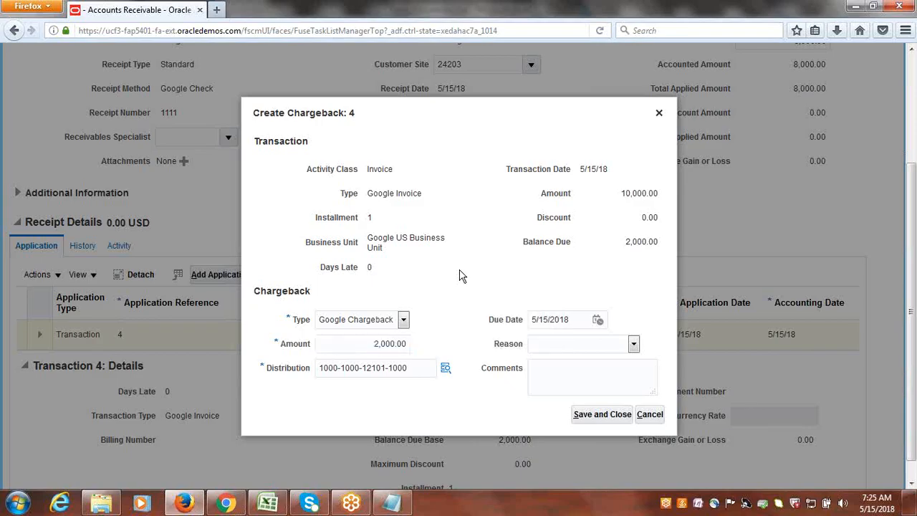
Step: Set the chargeback's due date to 5/31/18, leaving its reason and comments blank
left_click(597, 319)
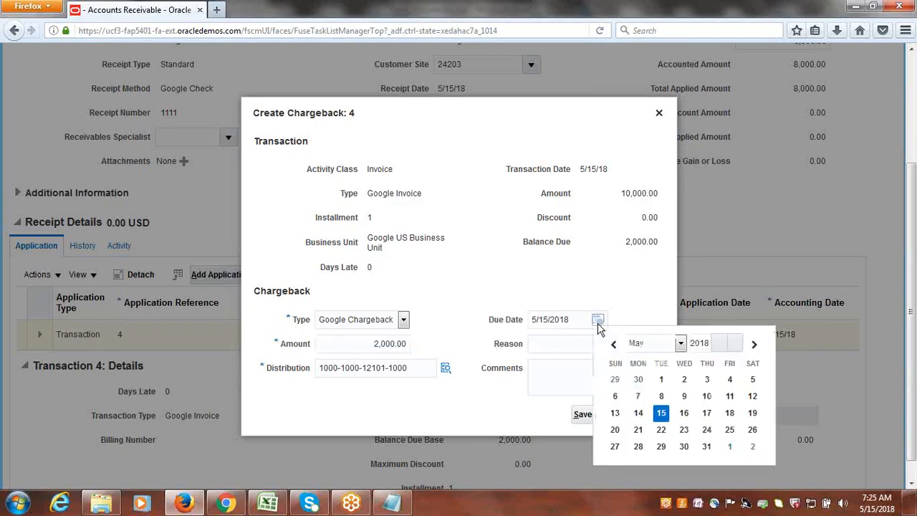
left_click(706, 446)
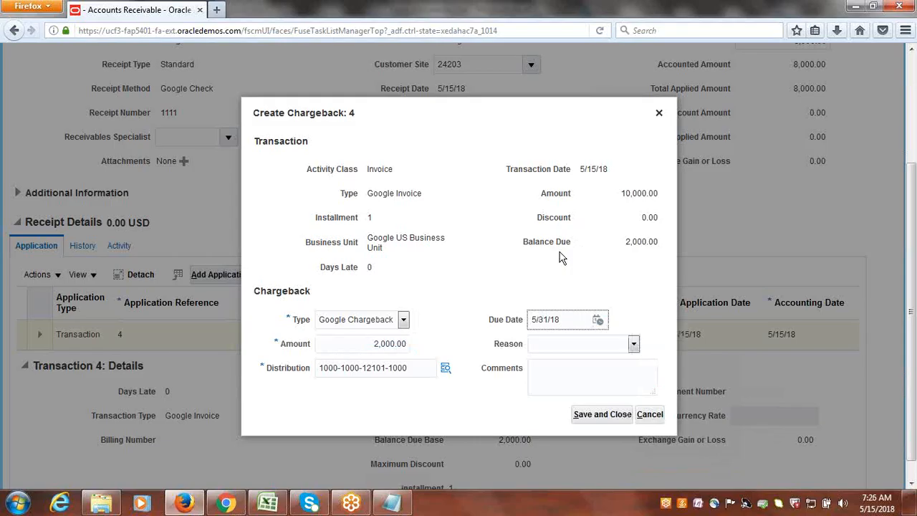
left_click(633, 344)
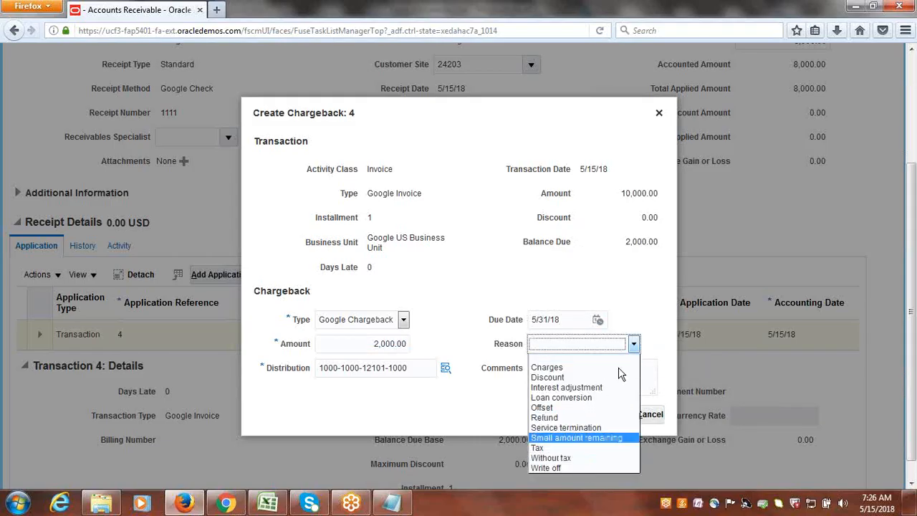
left_click(627, 303)
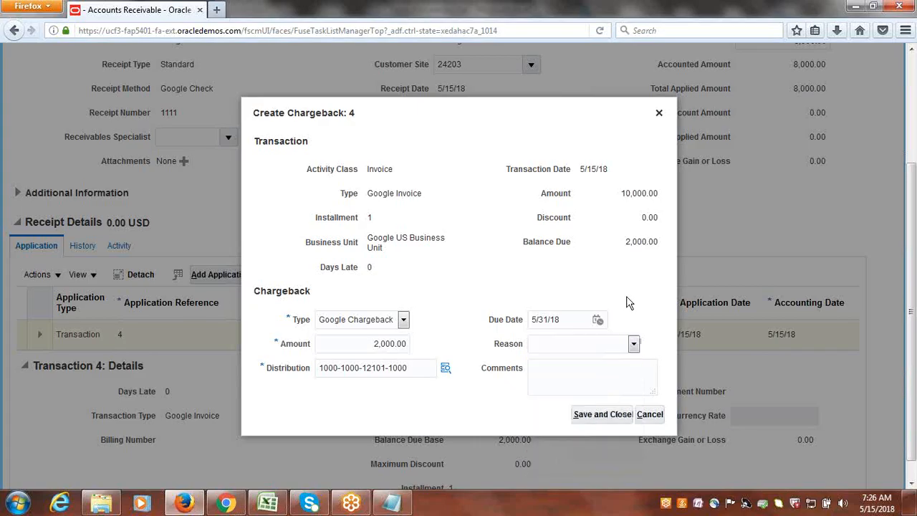
left_click(576, 383)
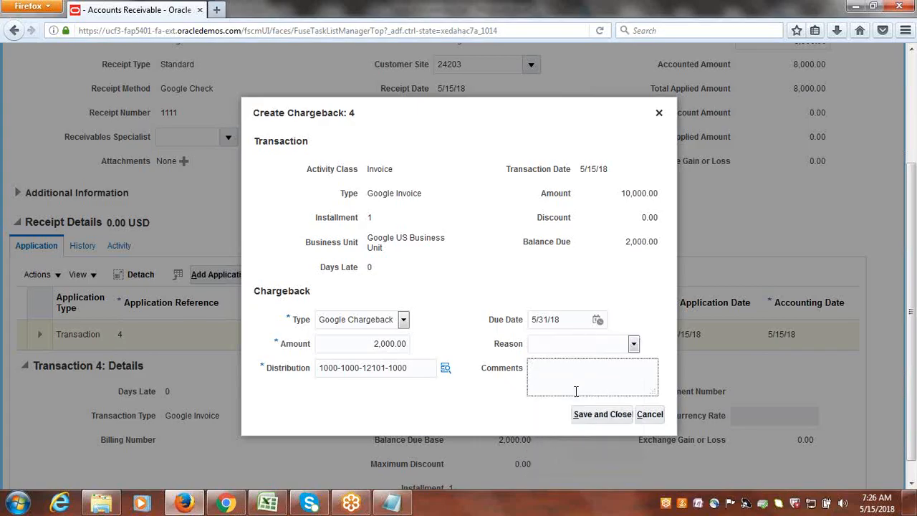
Step: Save the chargeback for transaction 4, acknowledge its creation, and save and close the receipt
left_click(603, 415)
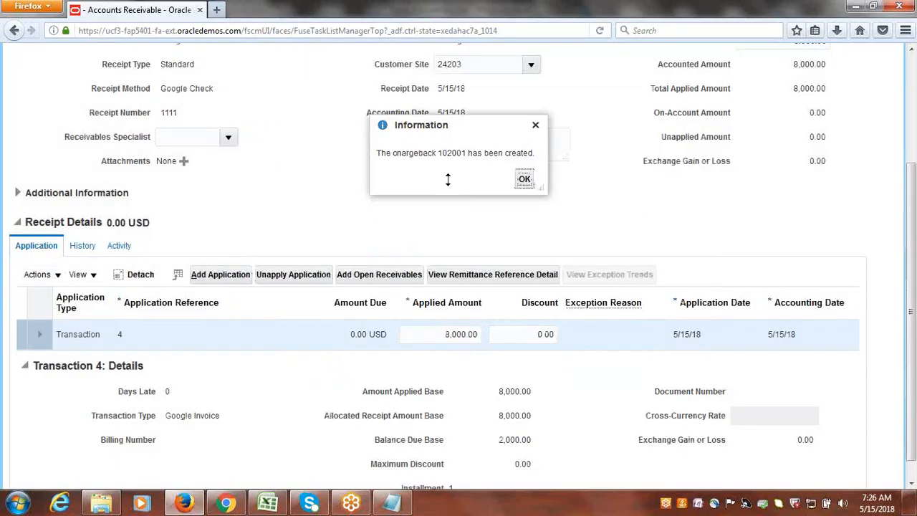
left_click(523, 181)
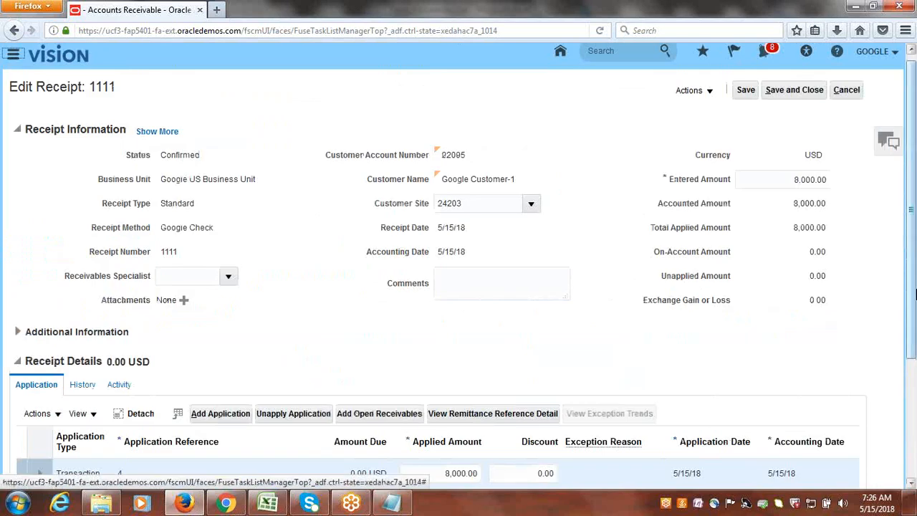
left_click(796, 97)
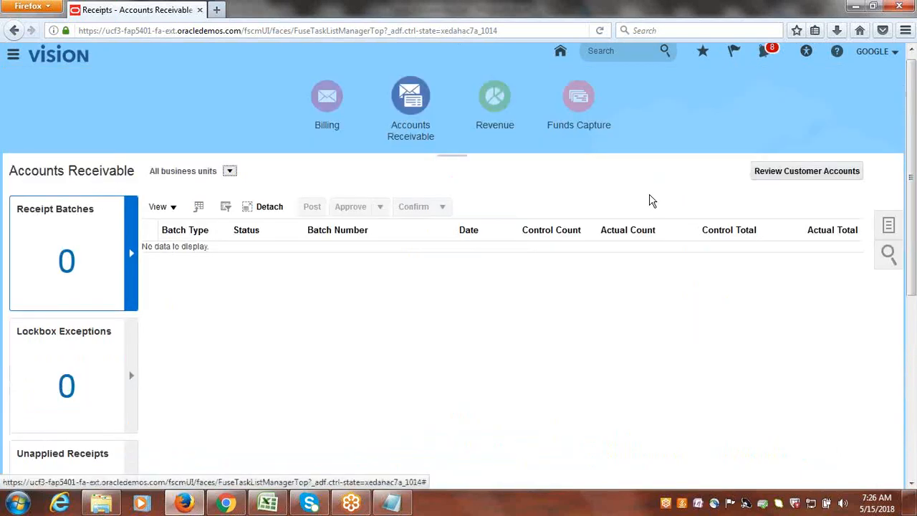
Step: Go to the Billing work area and open Manage Transactions
left_click(888, 225)
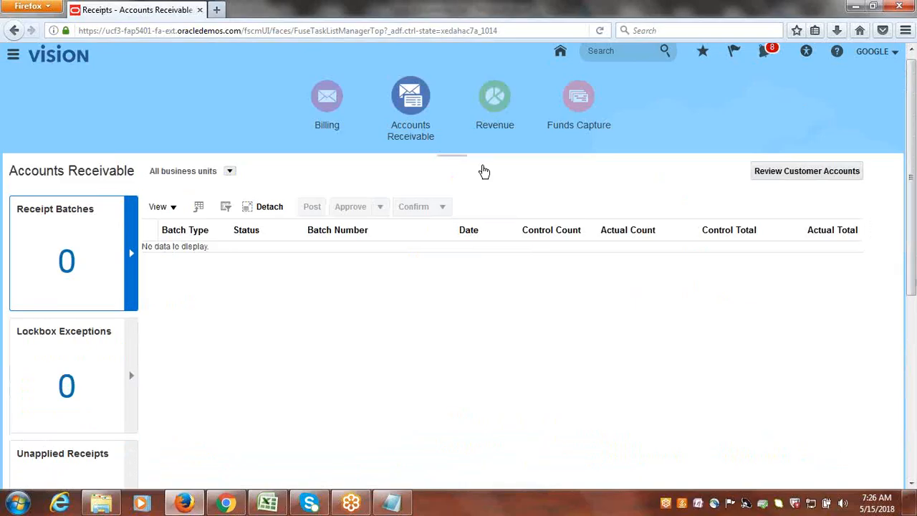
left_click(330, 106)
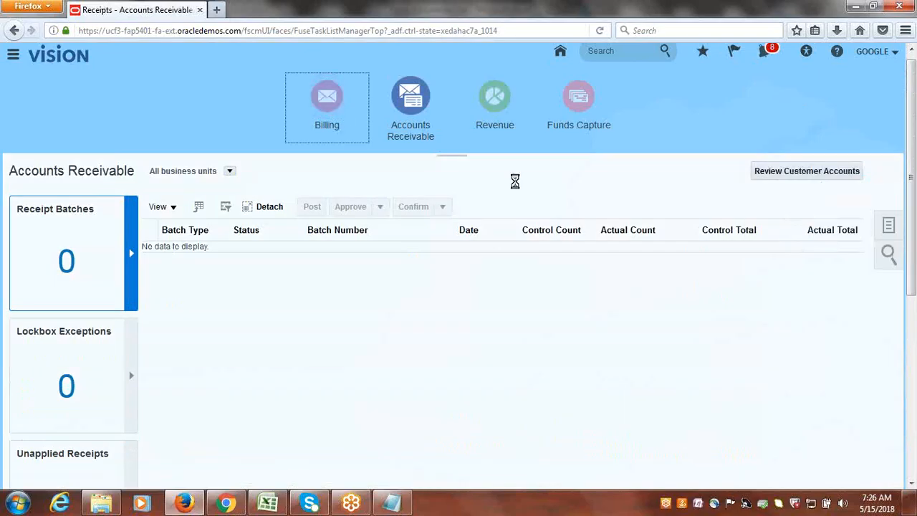
left_click(888, 219)
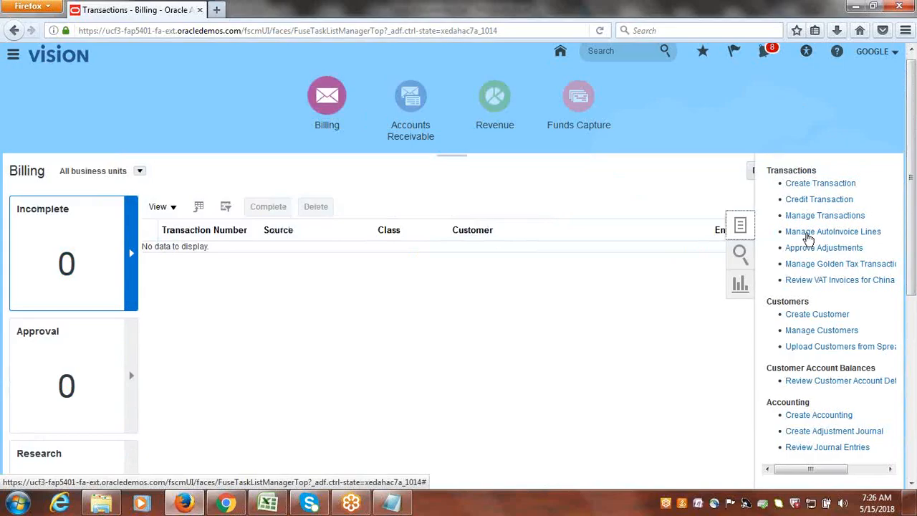
left_click(823, 215)
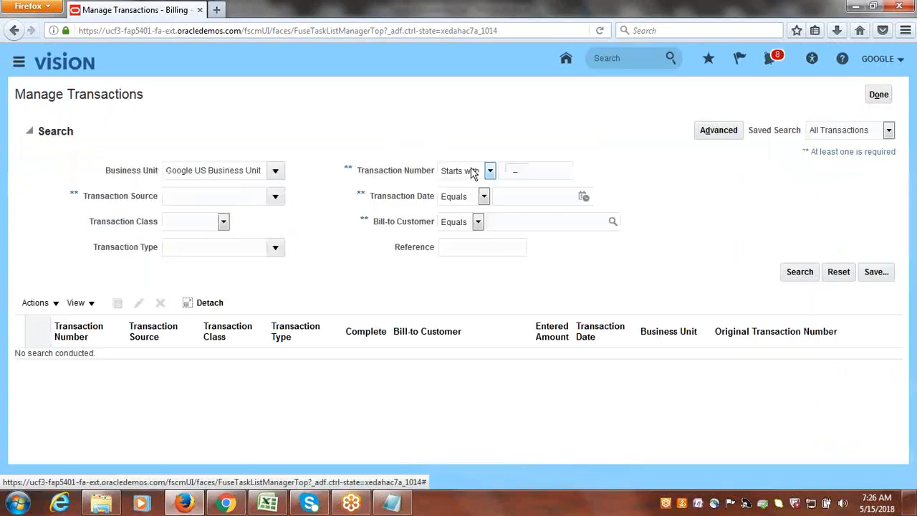
Step: Search the transactions with bill-to customer Google Customer-1 for the new chargeback, and leave Manage Transactions when finished
left_click(432, 173)
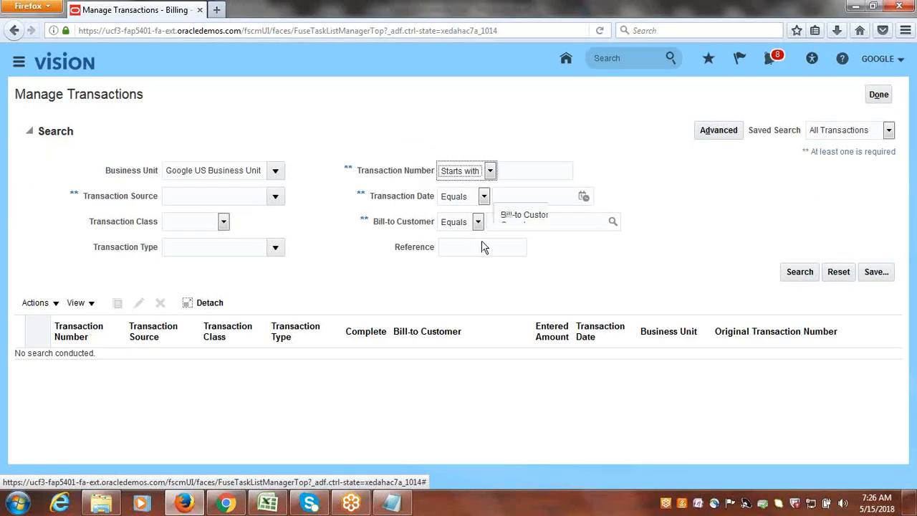
left_click(612, 222)
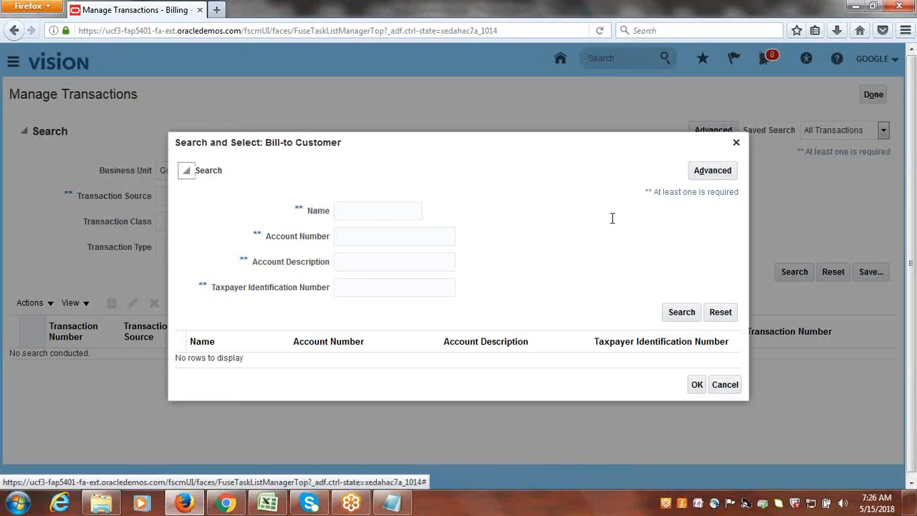
left_click(416, 209)
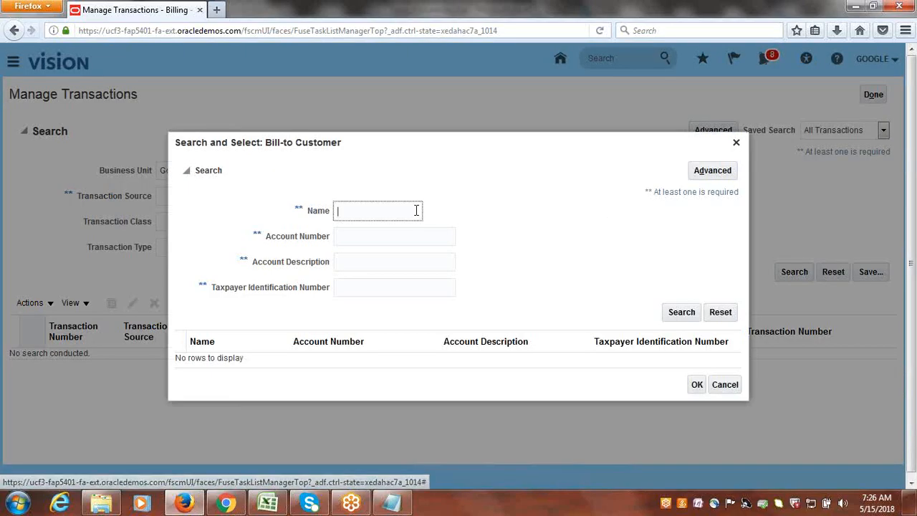
type("Google")
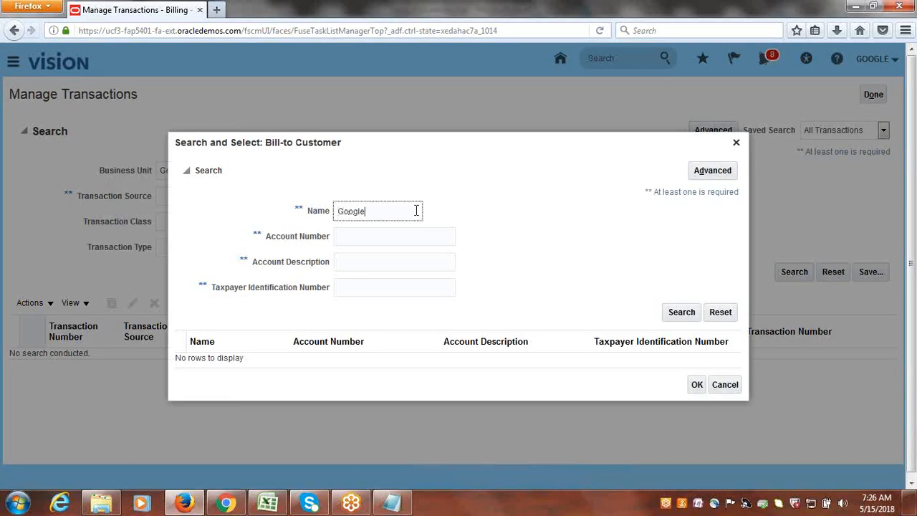
left_click(681, 312)
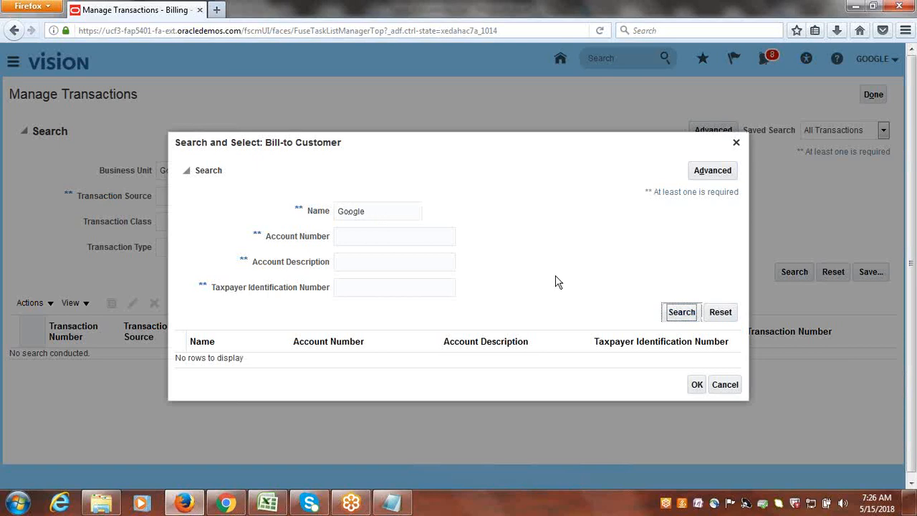
left_click(328, 362)
left_click(698, 391)
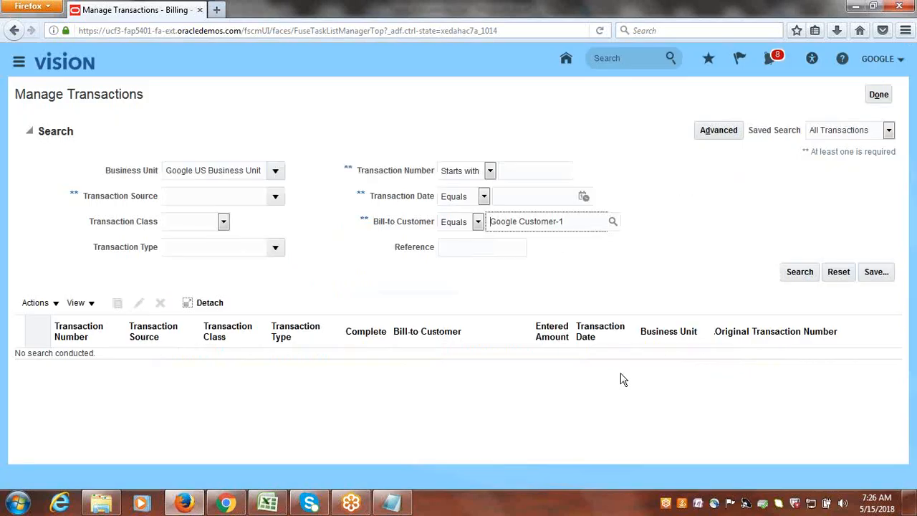
left_click(794, 273)
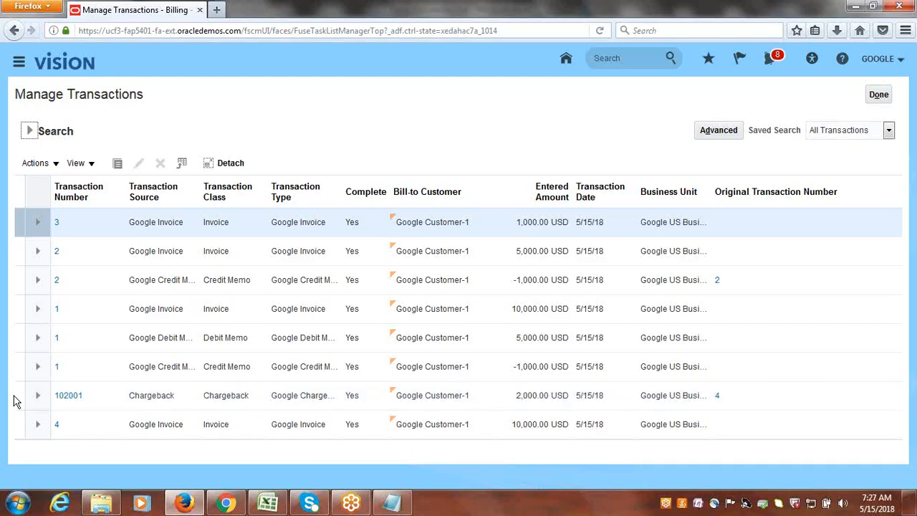
left_click(880, 96)
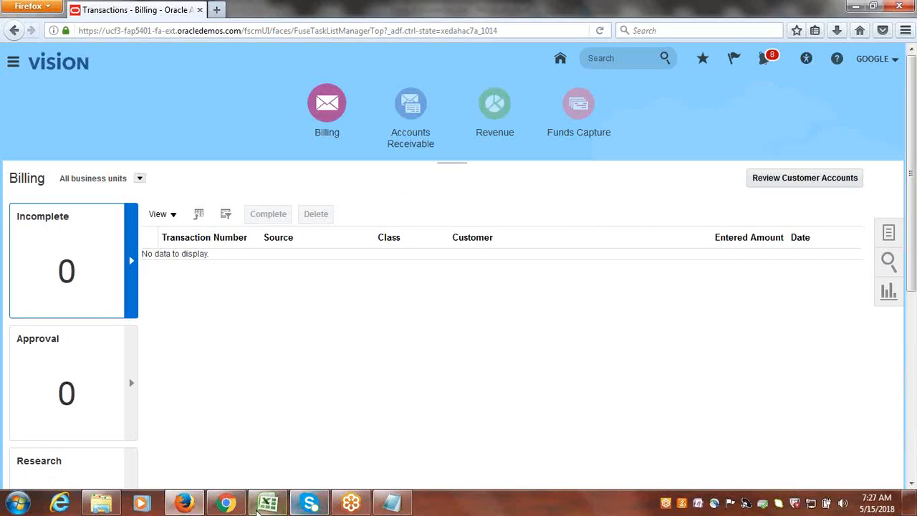
Step: Switch to the Class_Discussions workbook in Excel, mark Chargeback Transaction Creation as Done in B31, and save the workbook
left_click(266, 505)
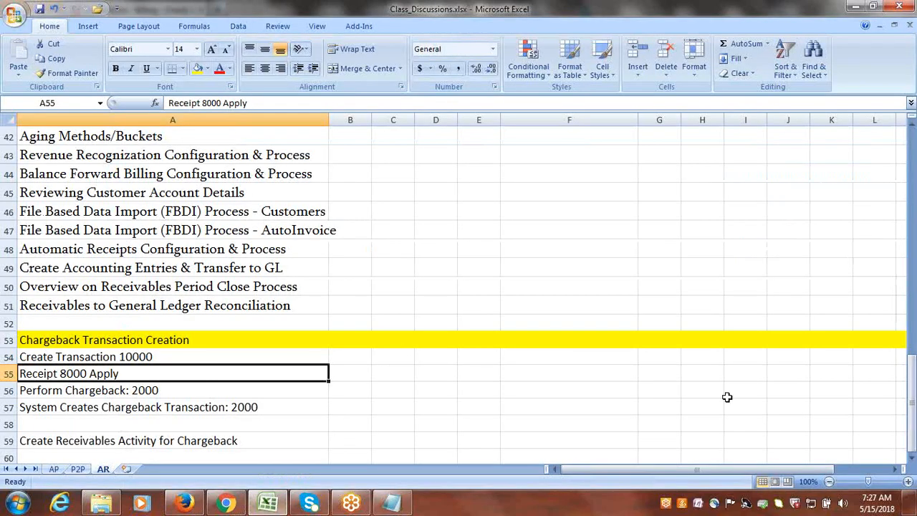
left_click_drag(913, 413, 910, 322)
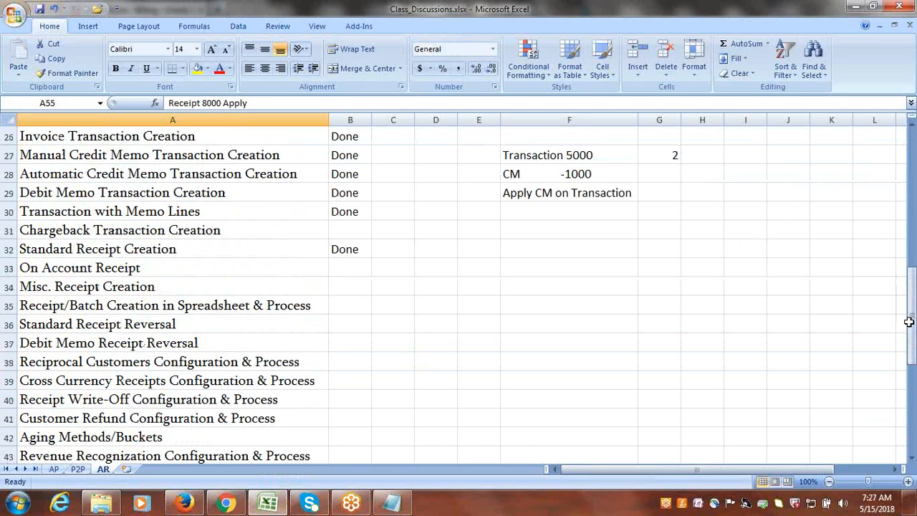
left_click(204, 228)
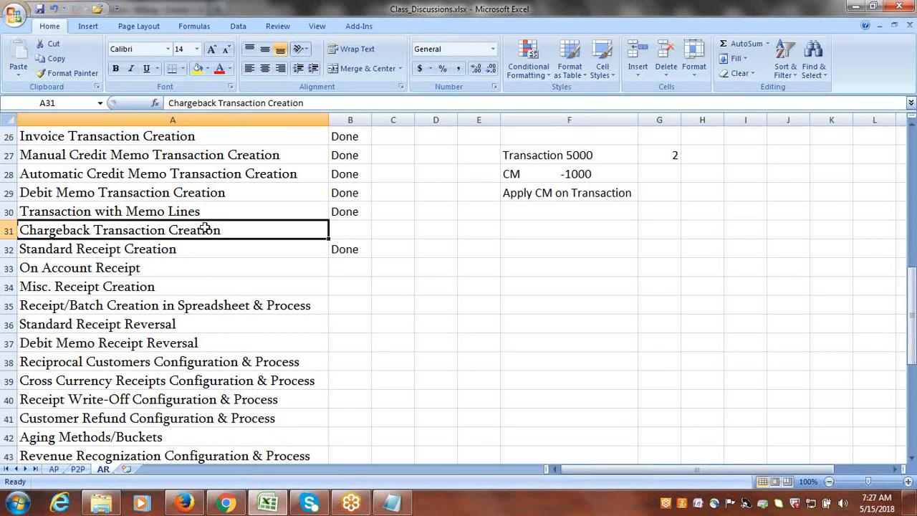
key("Tab")
type("Done")
key("Tab")
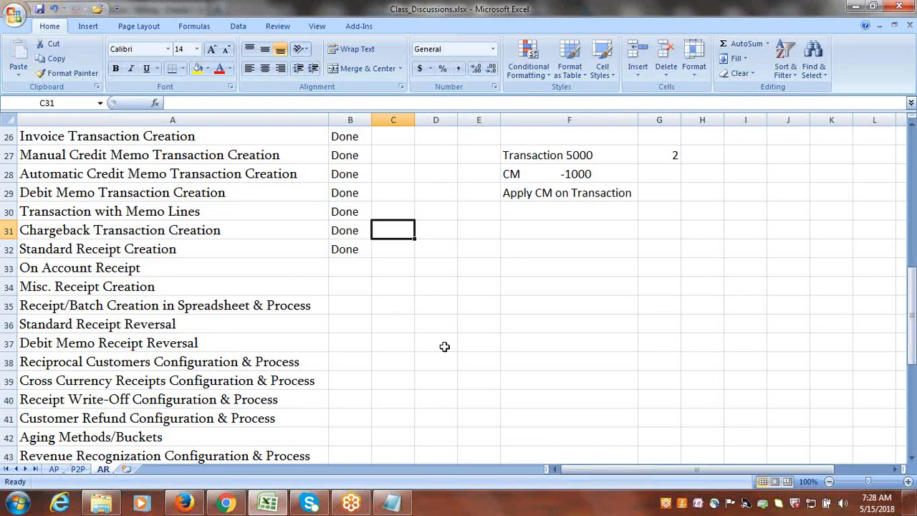
left_click(301, 265)
key("ctrl+s")
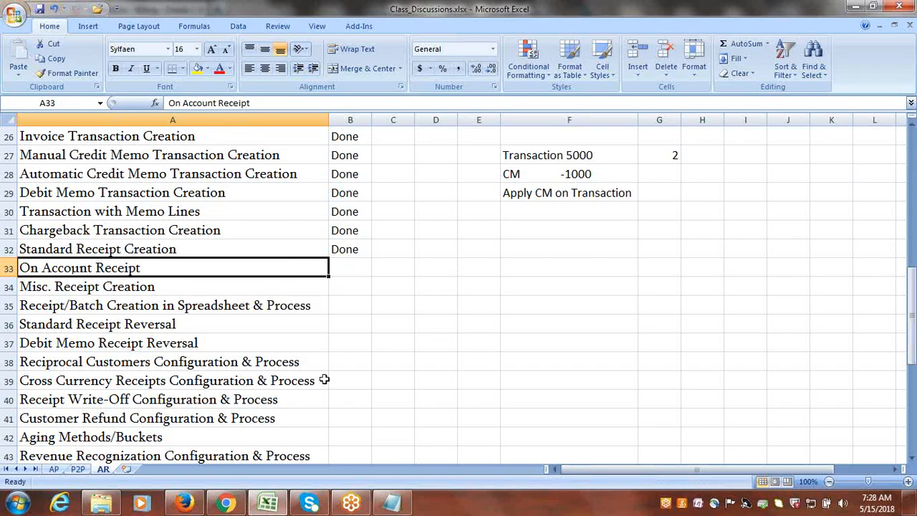
Step: Switch back to Oracle in Firefox and start a new receipt from the Accounts Receivable work area
left_click(188, 504)
left_click(421, 111)
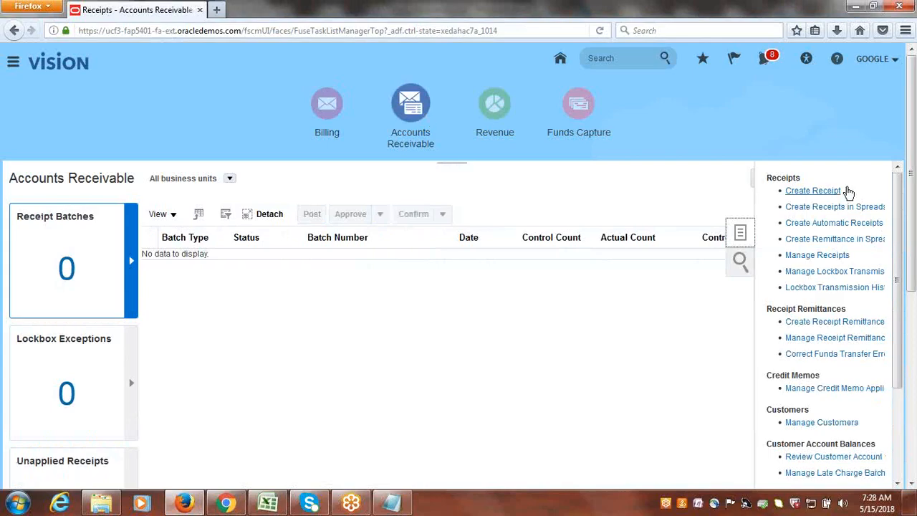
left_click(822, 192)
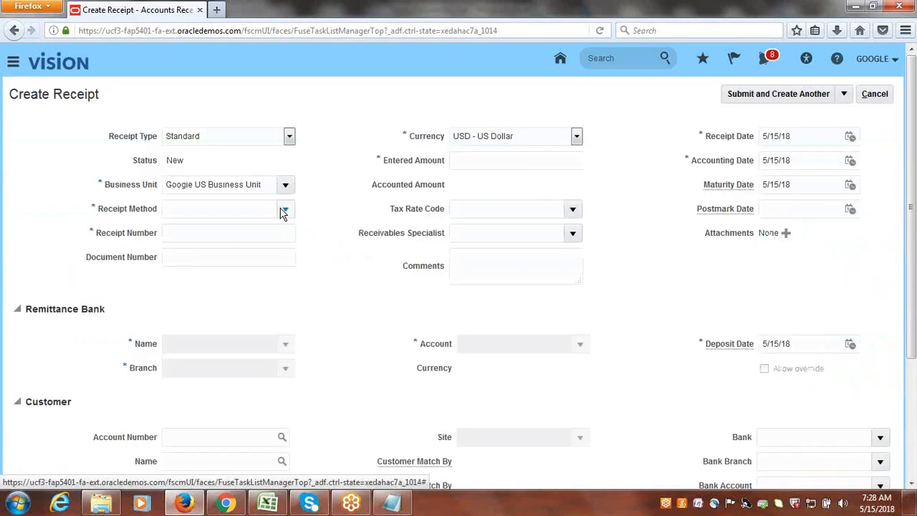
Step: Fill in the receipt header with receipt method Google Check, entered amount 5000 and receipt number 2222
left_click(283, 211)
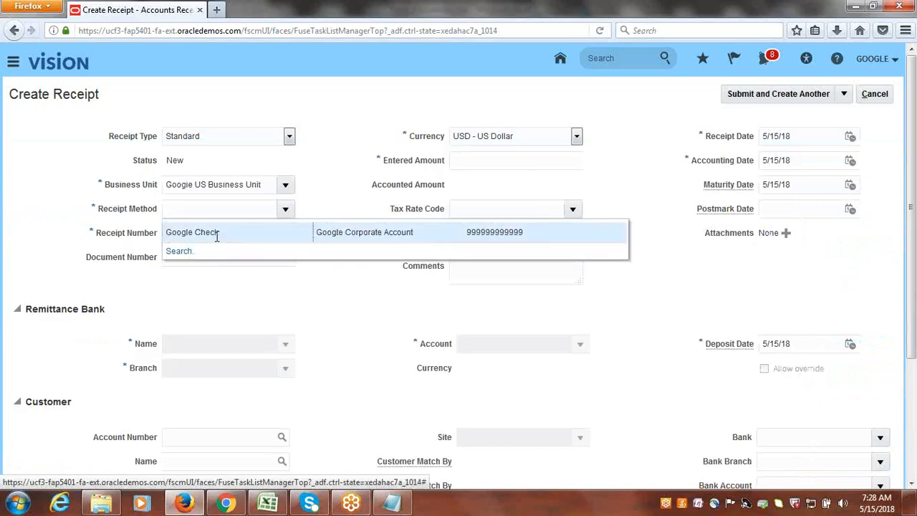
left_click(216, 234)
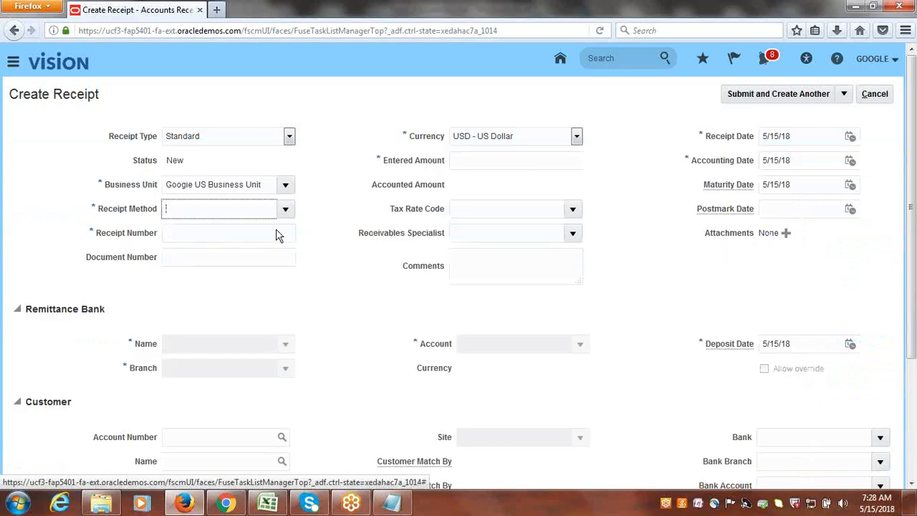
left_click(507, 162)
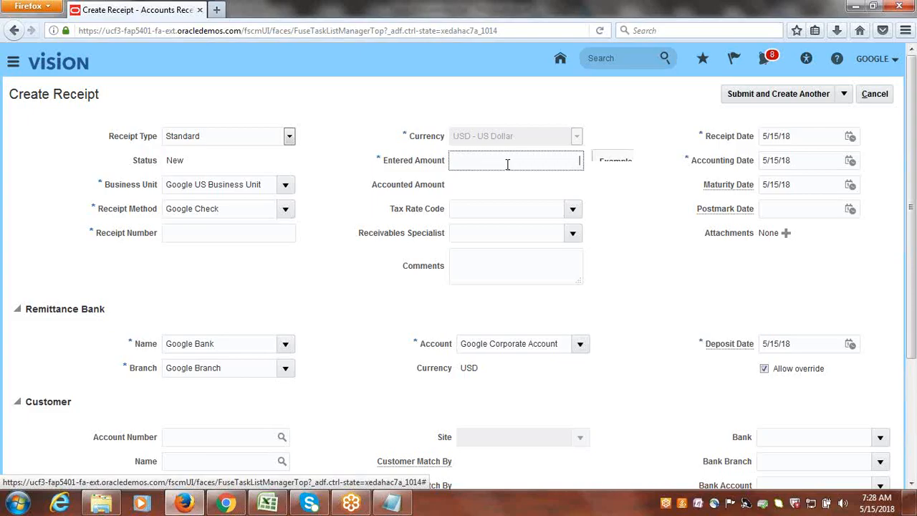
type("5")
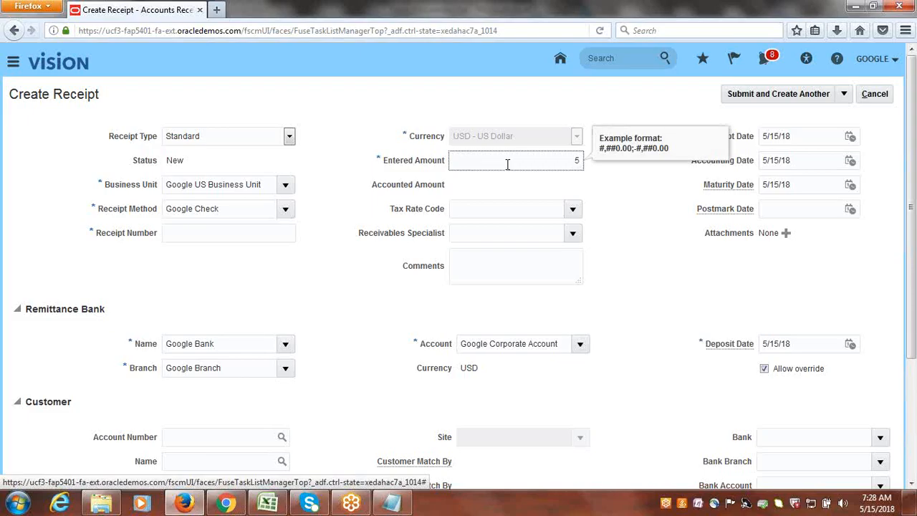
type("000")
key("Tab")
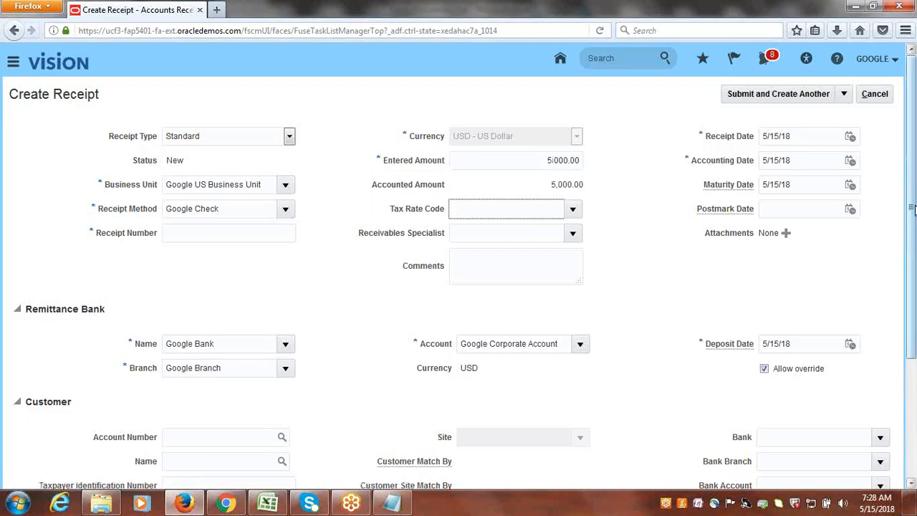
scroll(352, 333, "down", 3)
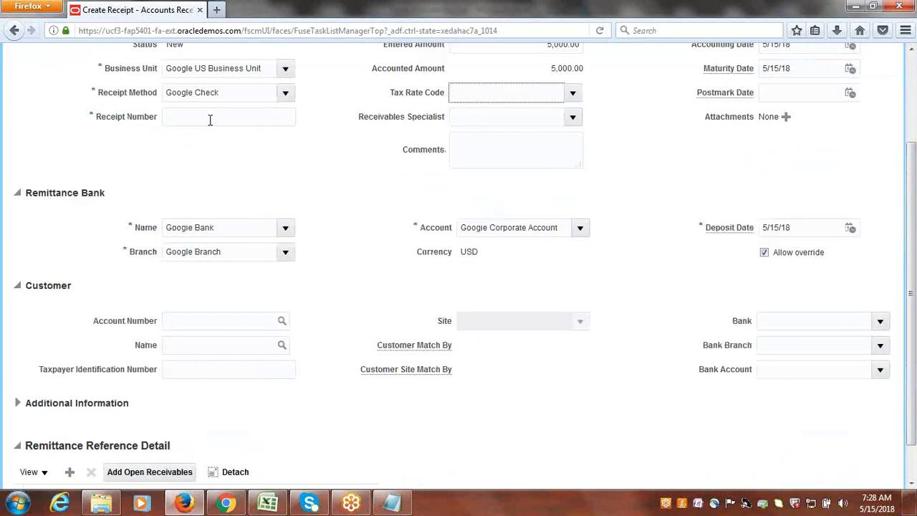
left_click(210, 120)
type("2222")
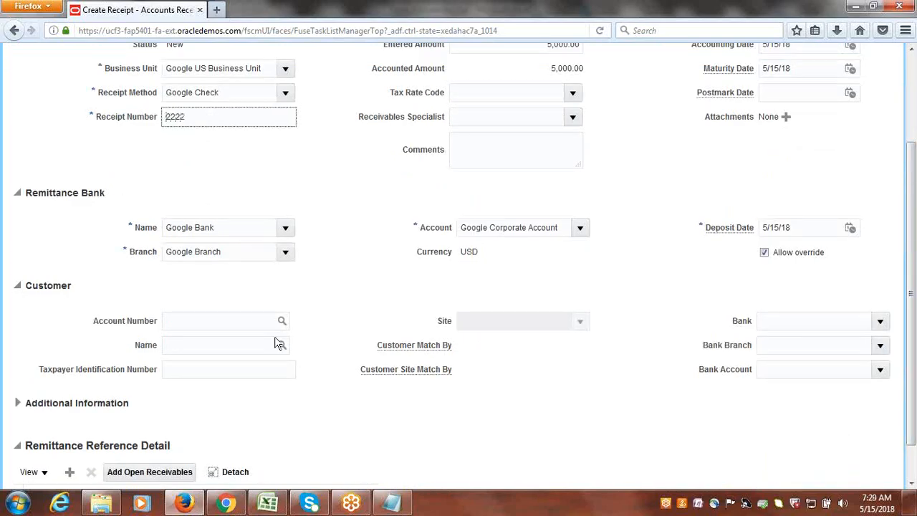
Step: Assign the receipt to customer Google Customer-1 and choose its primary Google Address site
left_click(224, 345)
type("Google")
key("Tab")
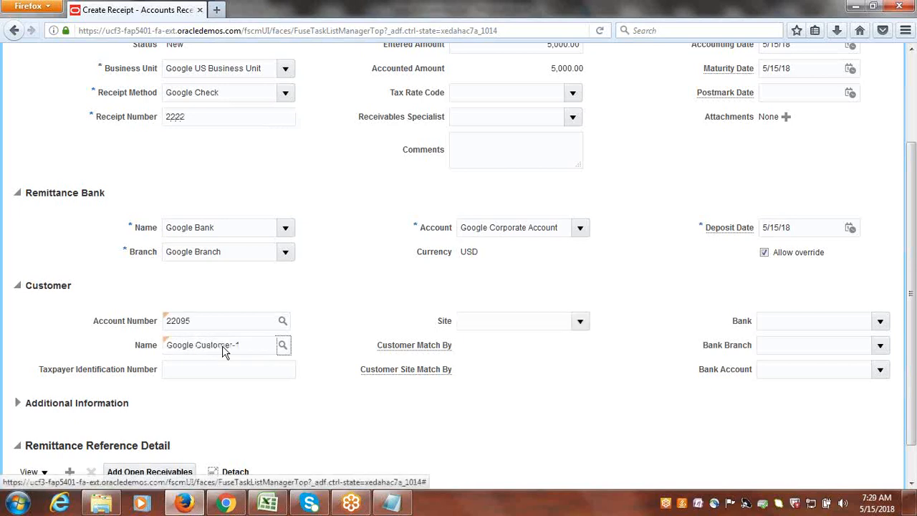
left_click(580, 320)
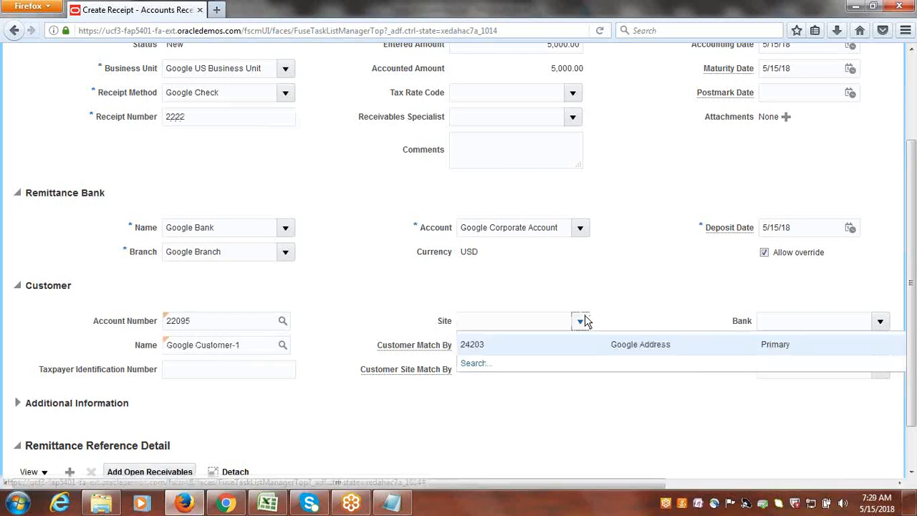
left_click(513, 344)
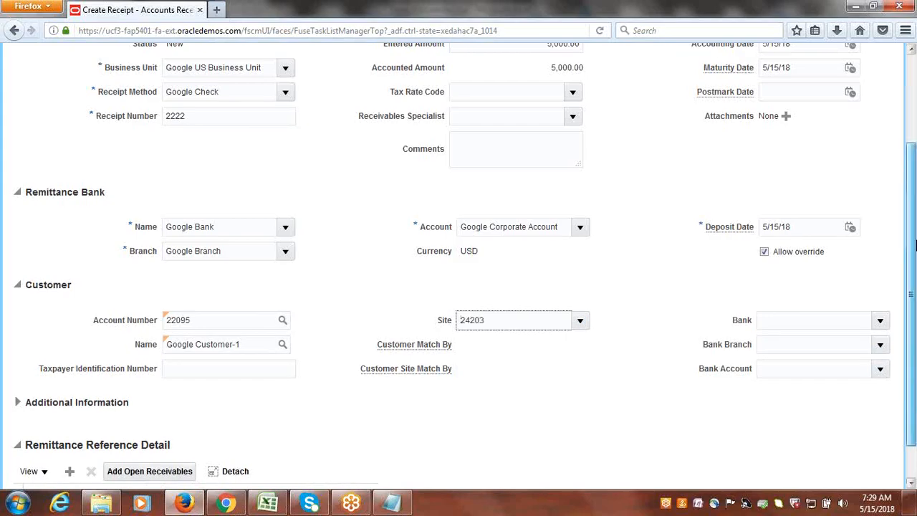
Step: Submit the receipt and proceed directly to adding open receivables
scroll(714, 360, "down", 1)
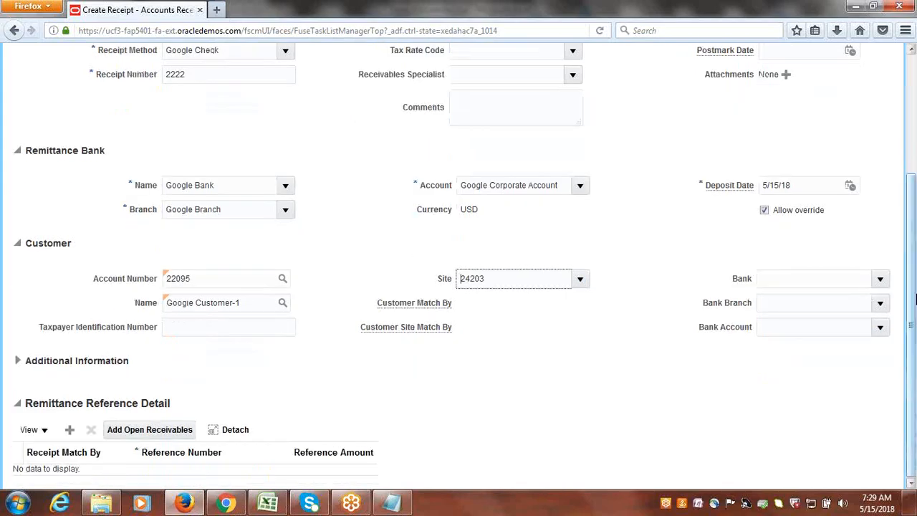
scroll(915, 188, "up", 2)
scroll(915, 188, "up", 2)
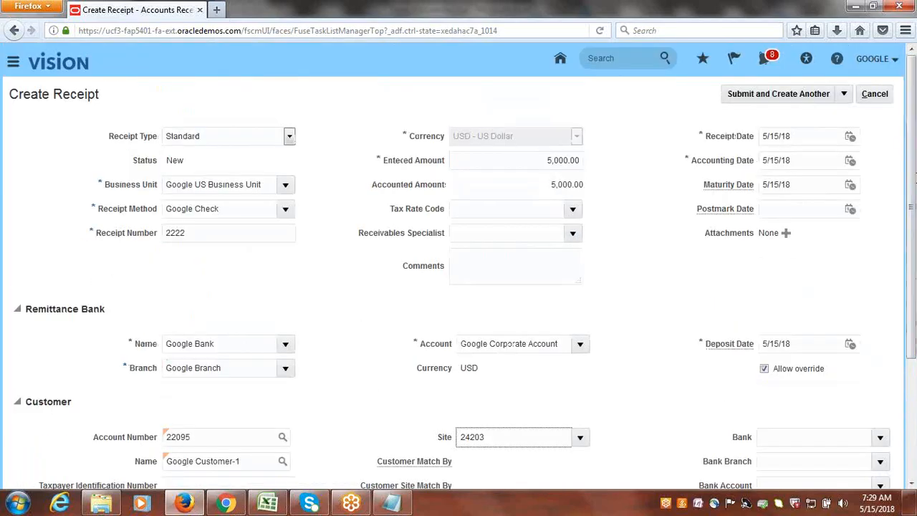
left_click(844, 94)
left_click(795, 135)
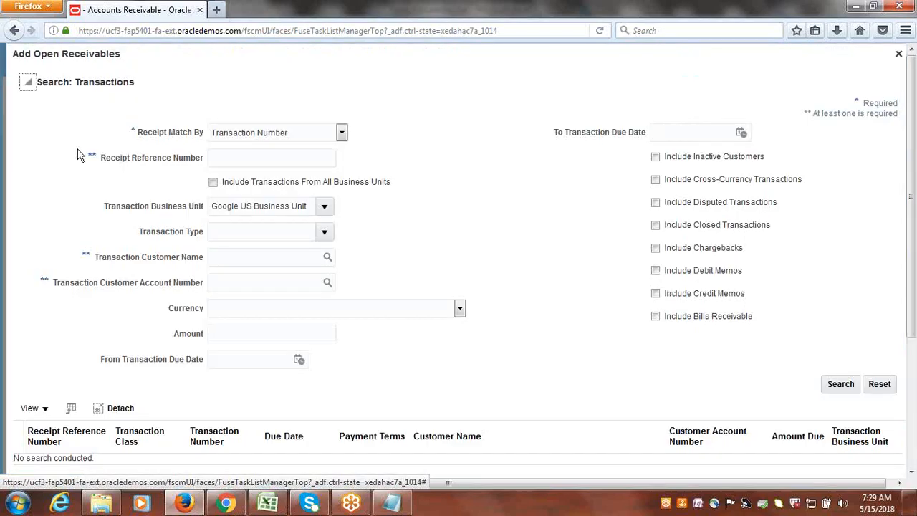
Step: Search the open receivables with Google Customer-1 as the transaction customer name
left_click(327, 259)
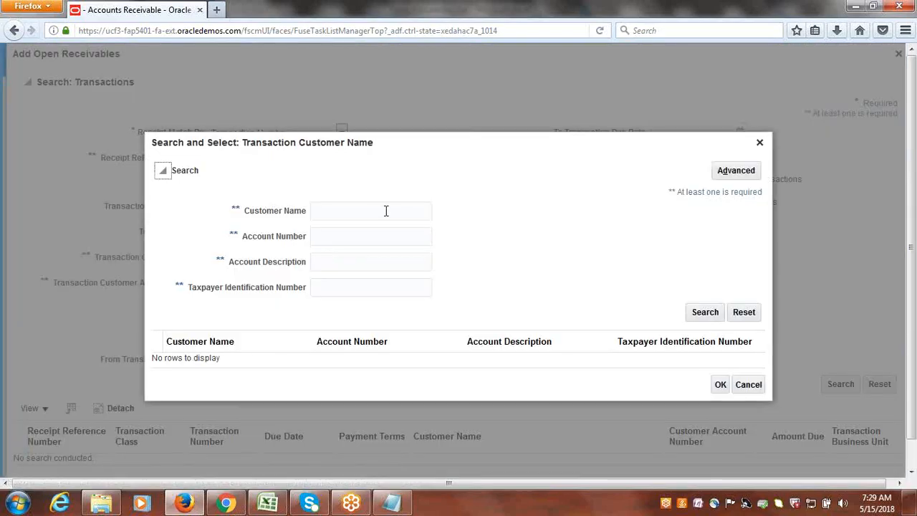
left_click(380, 208)
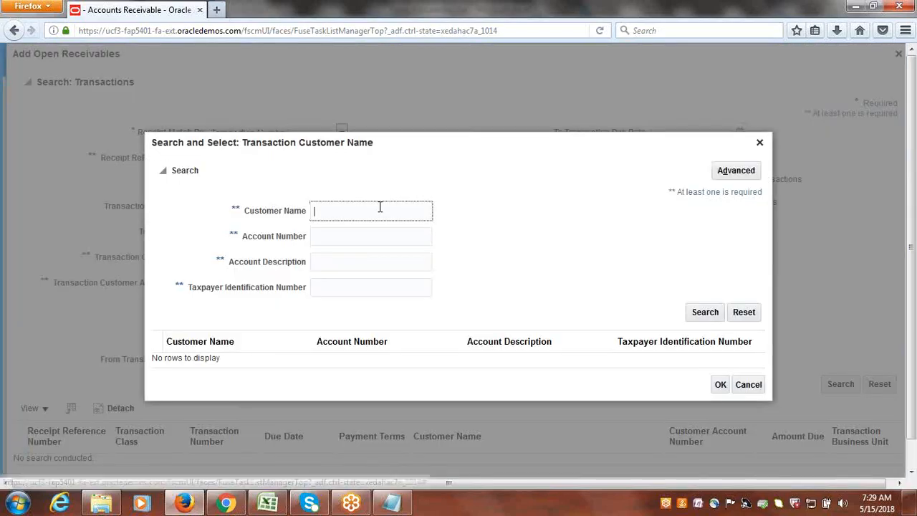
type("Googlei")
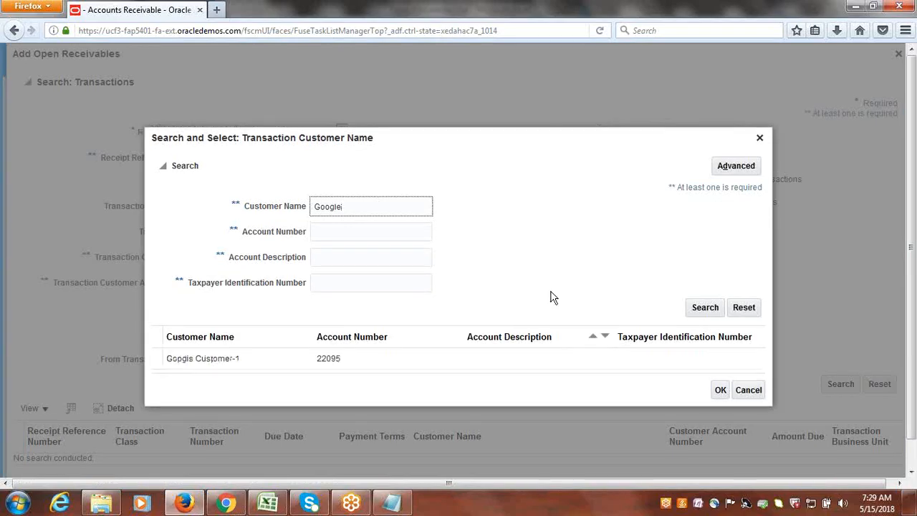
left_click(721, 391)
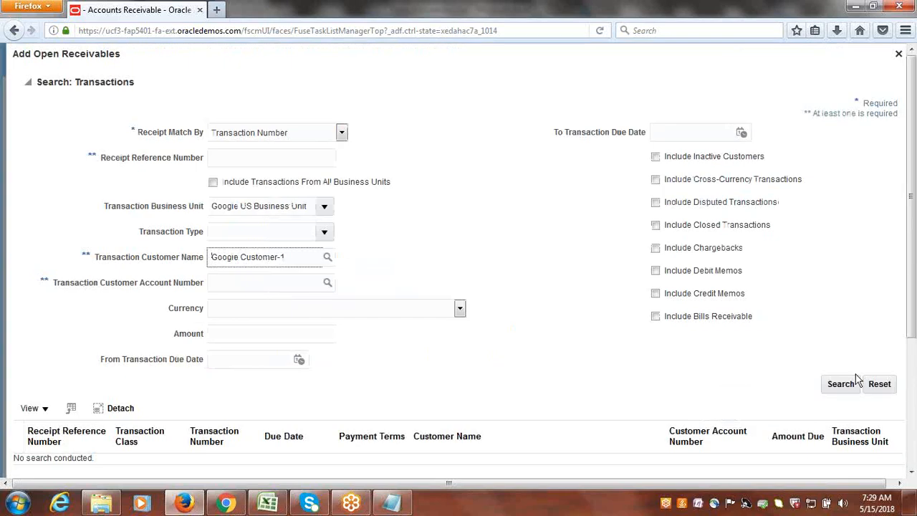
left_click(851, 384)
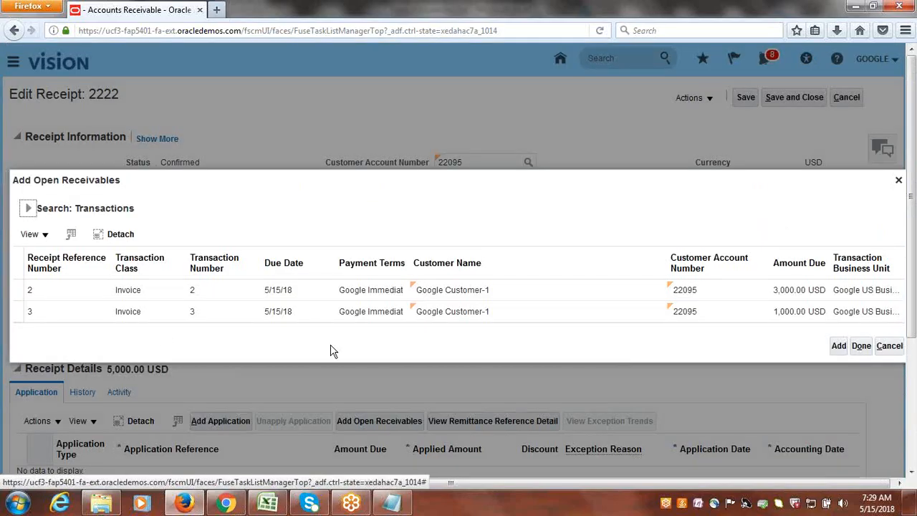
Step: Add open invoices 3 and 2 to the receipt and finish adding open receivables
left_click(15, 312)
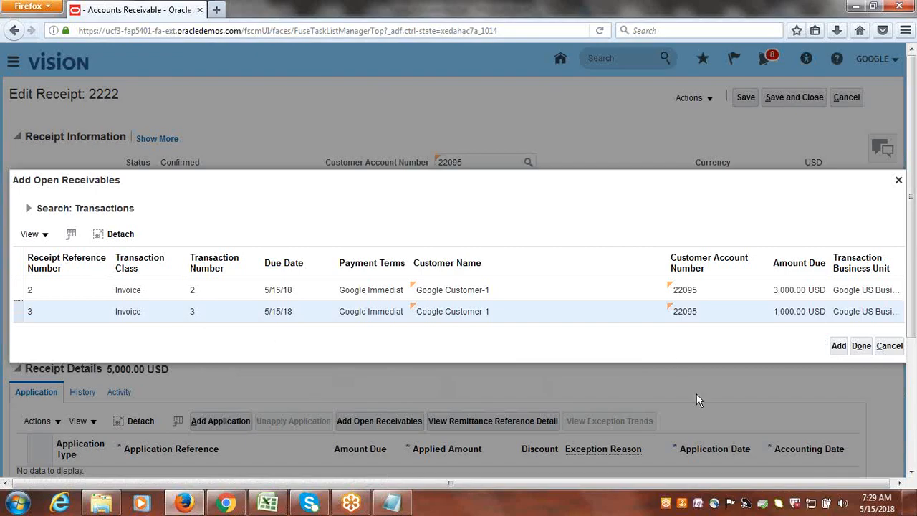
left_click(838, 345)
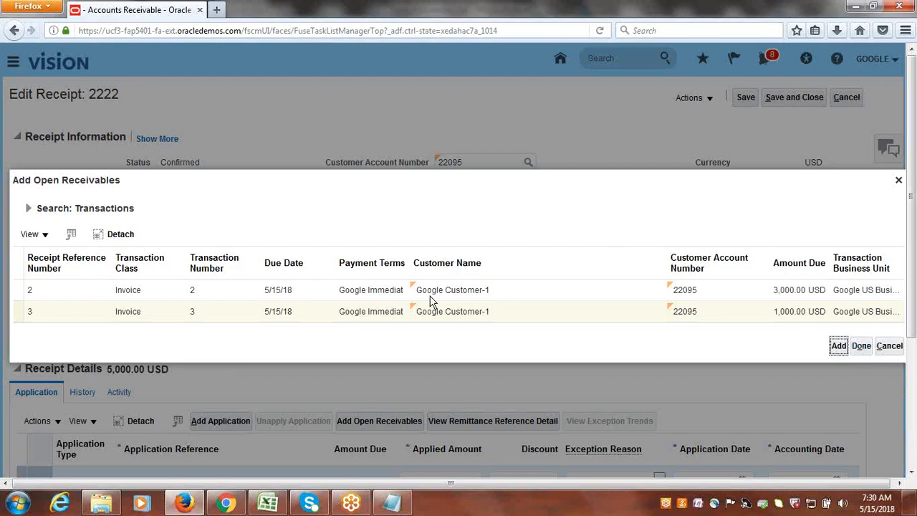
left_click(25, 293)
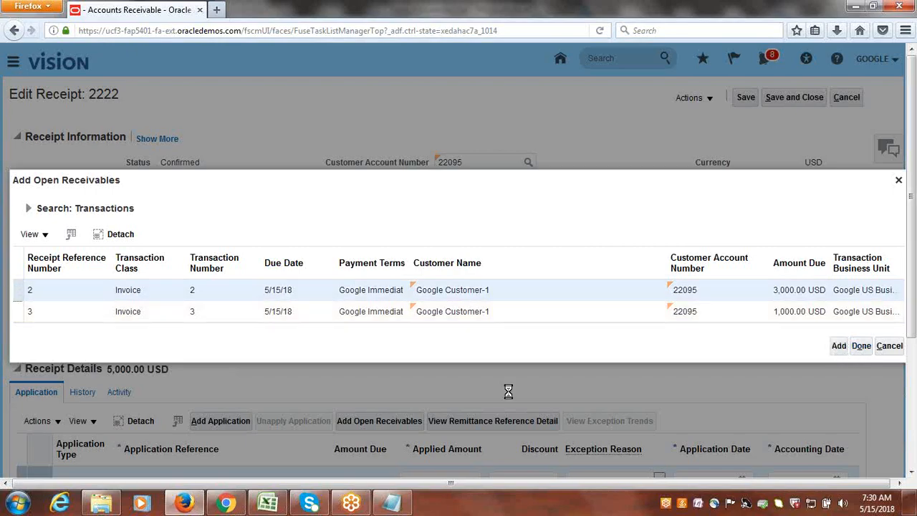
left_click(838, 345)
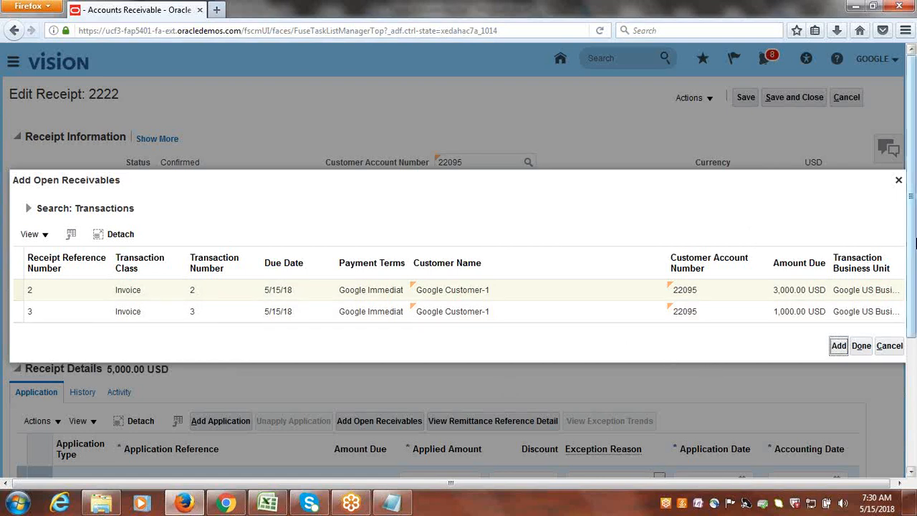
left_click_drag(913, 228, 914, 297)
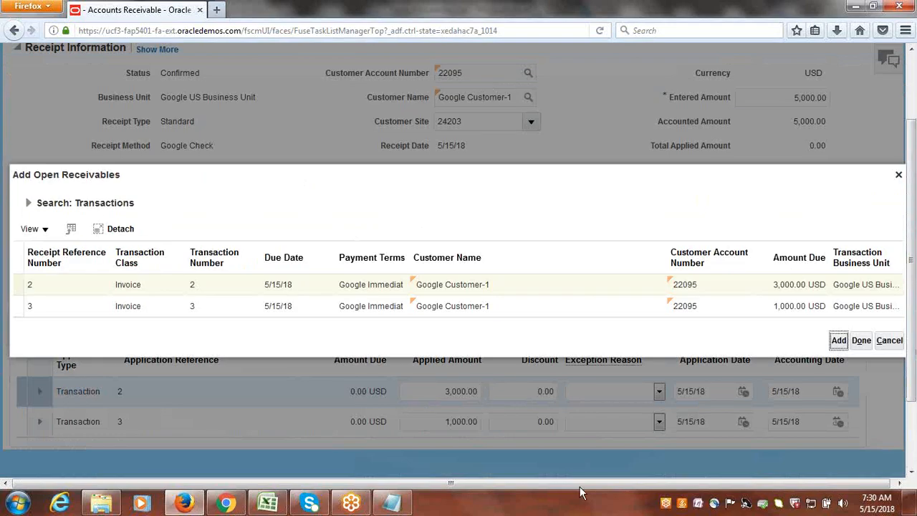
left_click(861, 342)
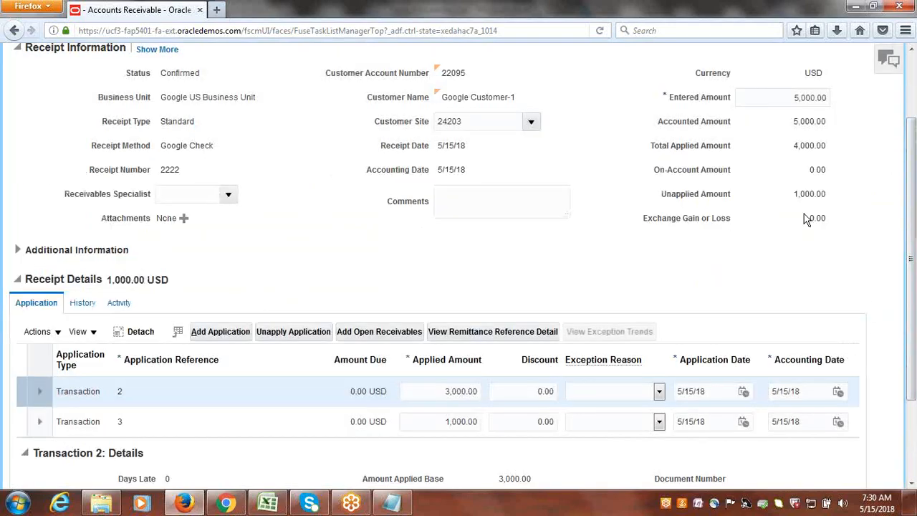
Step: Check the receipt's unapplied amount and save the receipt with its invoice applications
left_click_drag(796, 193, 843, 206)
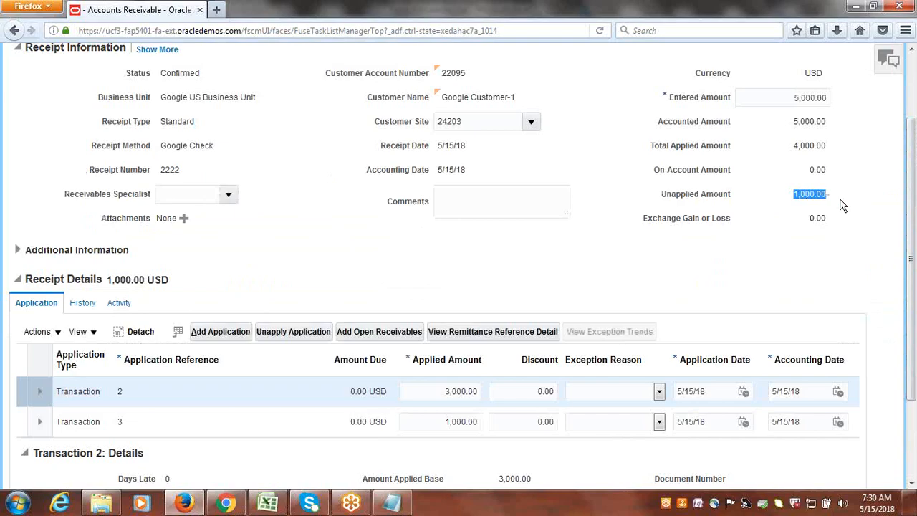
left_click(514, 285)
scroll(624, 266, "up", 2)
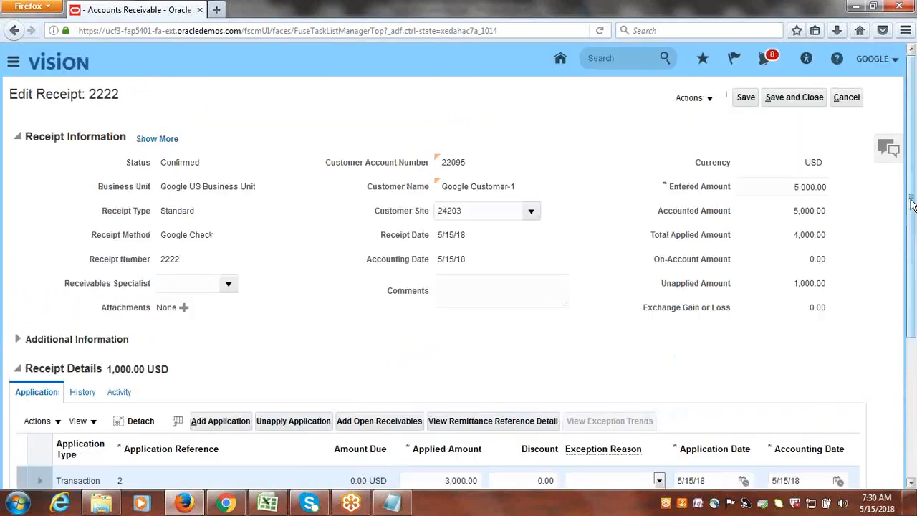
left_click(745, 98)
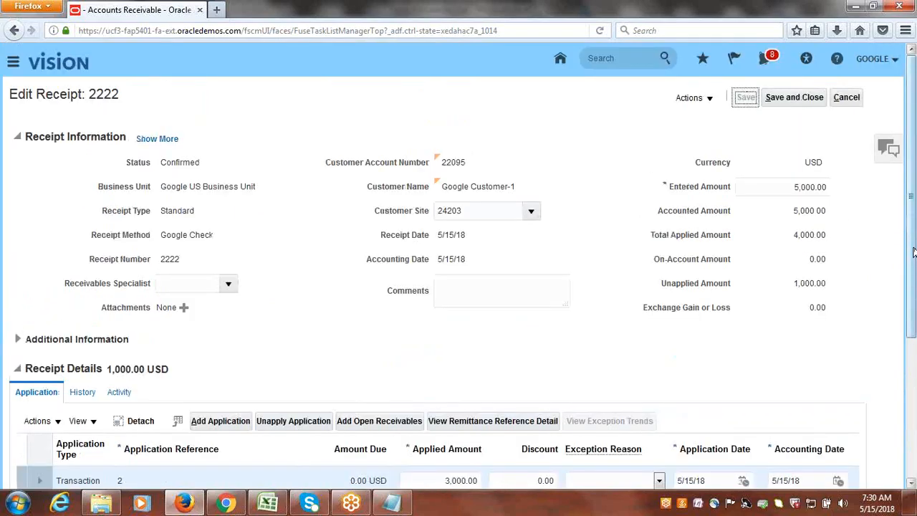
Step: Create an on-account application of 1,000.00 USD for the receipt's unapplied amount
left_click_drag(914, 251, 915, 315)
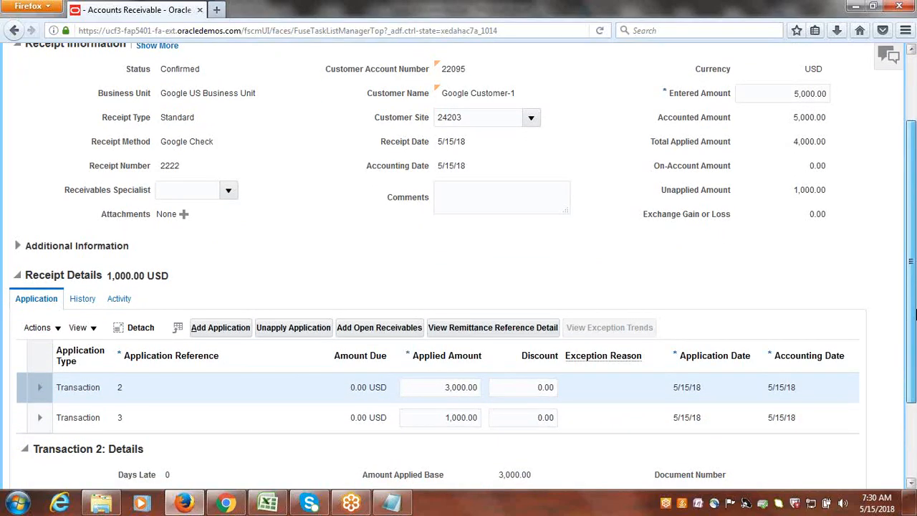
left_click_drag(915, 314, 916, 278)
left_click_drag(795, 244, 859, 255)
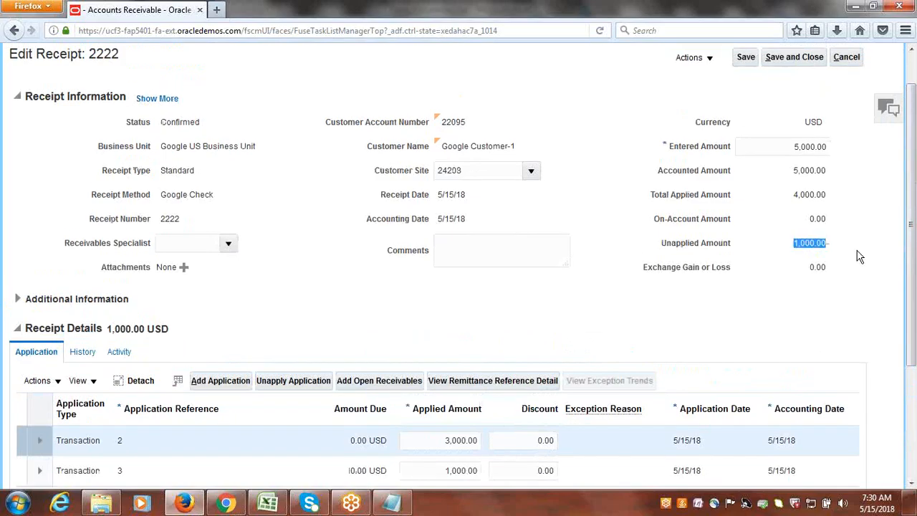
left_click(601, 346)
scroll(362, 251, "down", 2)
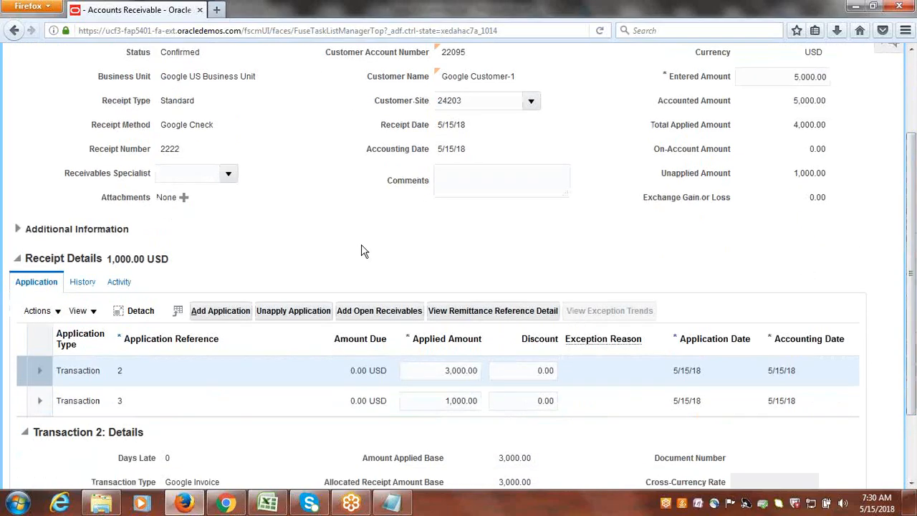
left_click(58, 318)
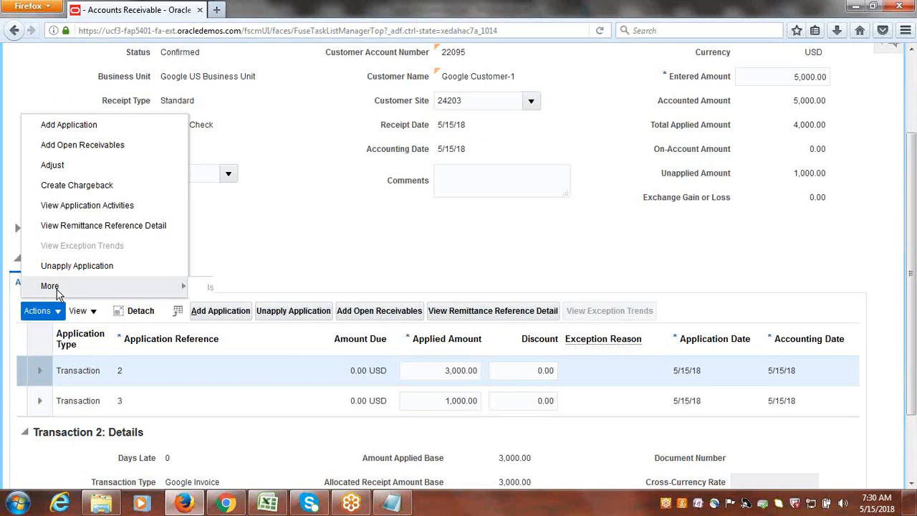
mouse_move(57, 290)
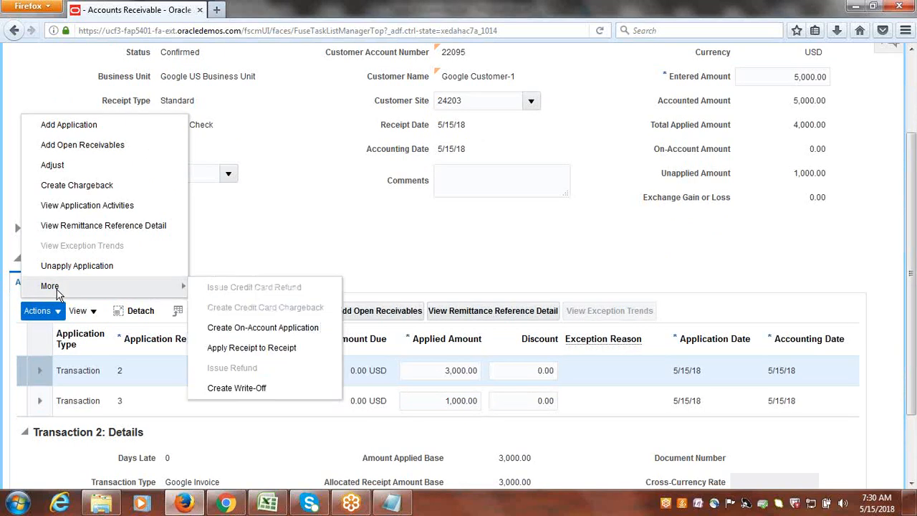
left_click(244, 331)
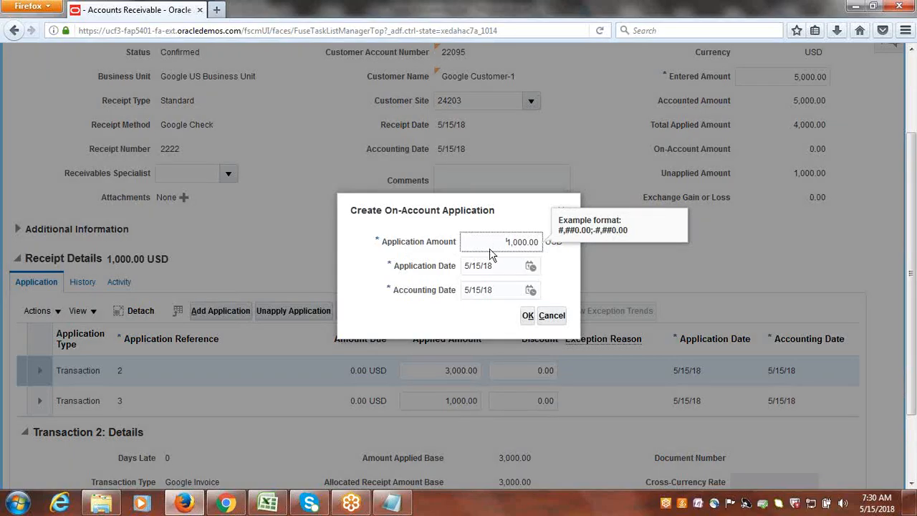
left_click(528, 316)
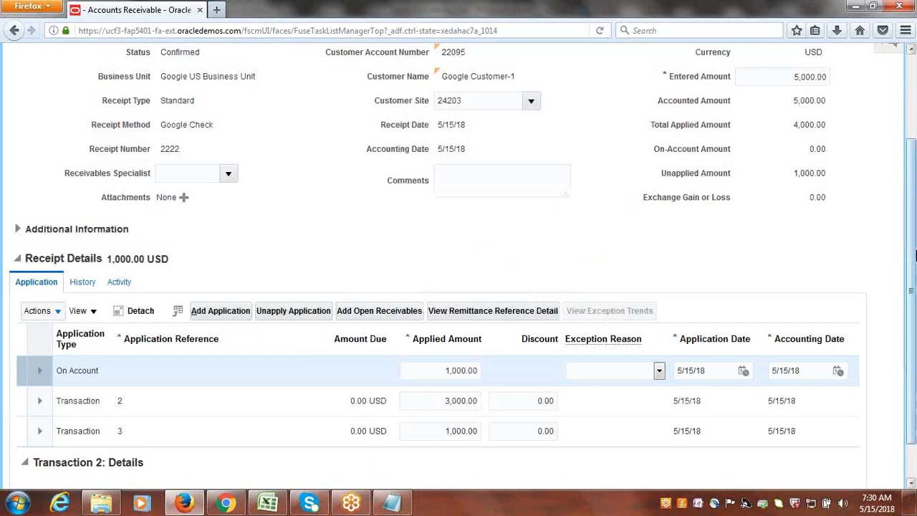
left_click_drag(913, 288, 913, 326)
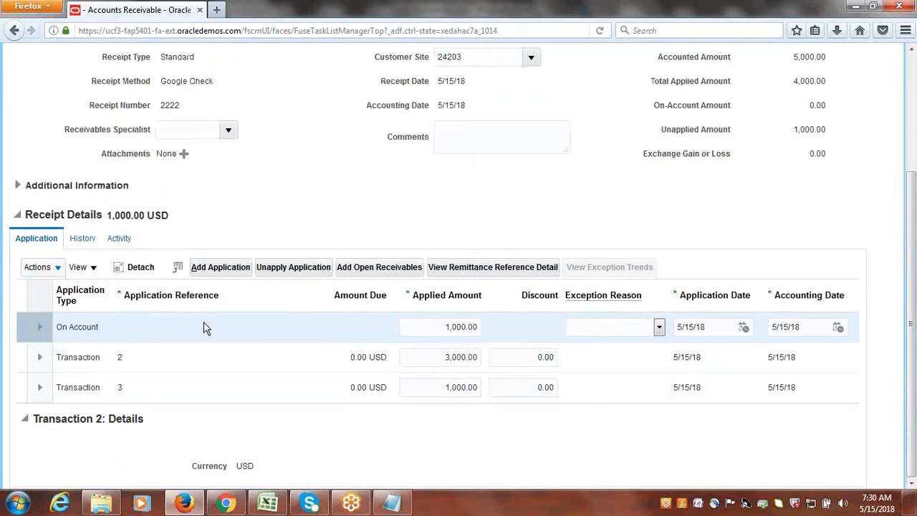
Step: Save the receipt with its on-account application and close it
left_click_drag(907, 211, 906, 175)
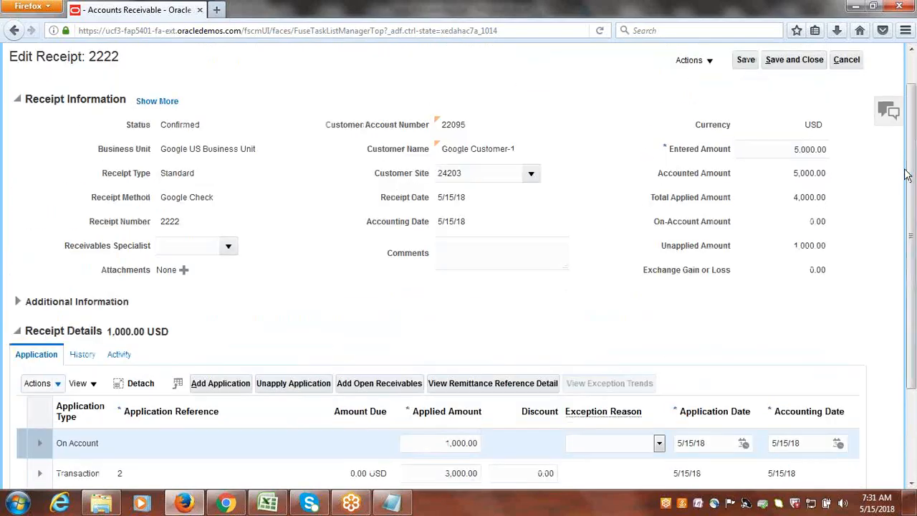
left_click(745, 60)
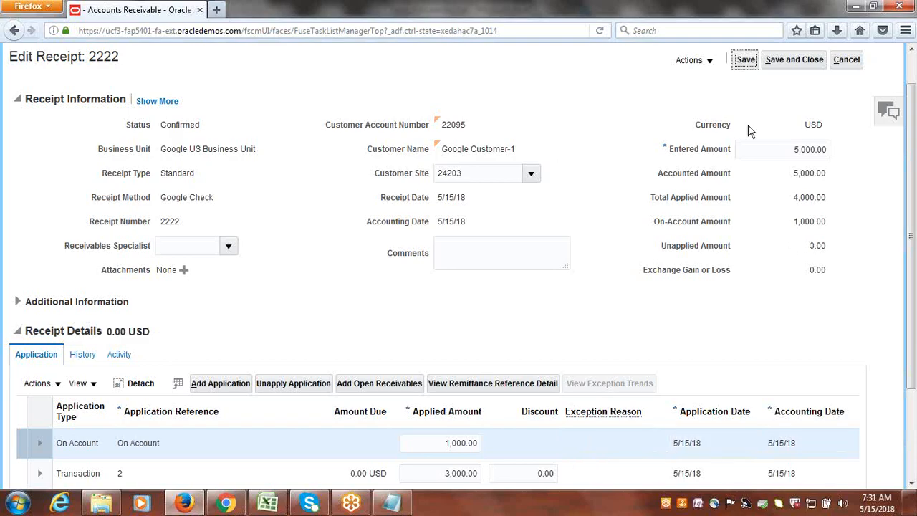
left_click(795, 60)
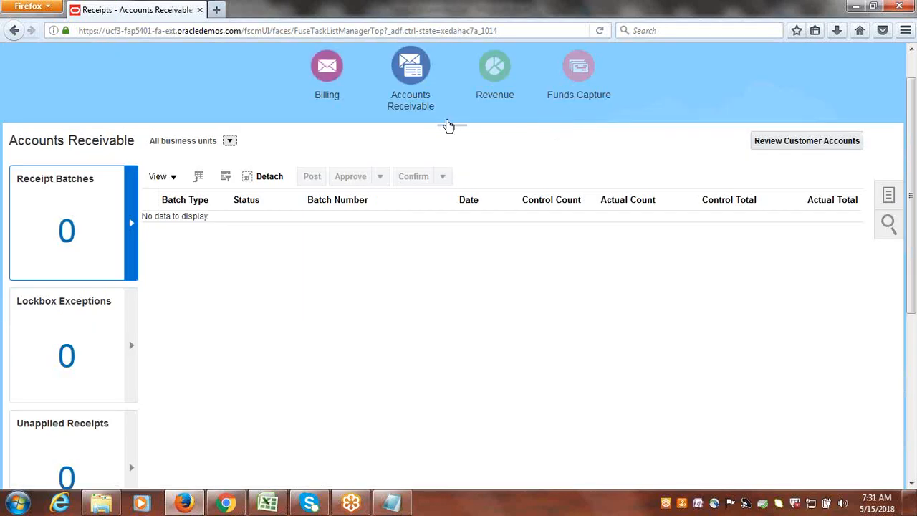
Step: Start a billing transaction of class Invoice with source Google Invoice and Google Customer-1 as the bill-to customer
left_click(324, 74)
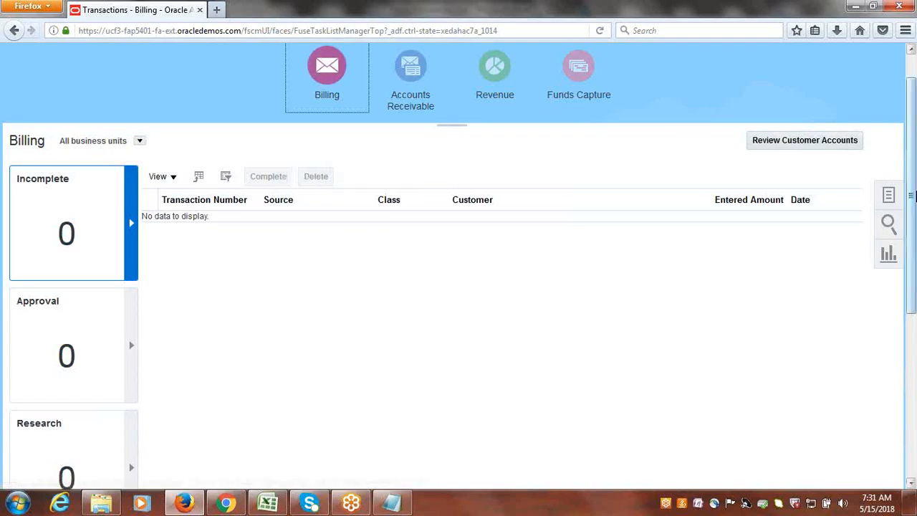
left_click(889, 195)
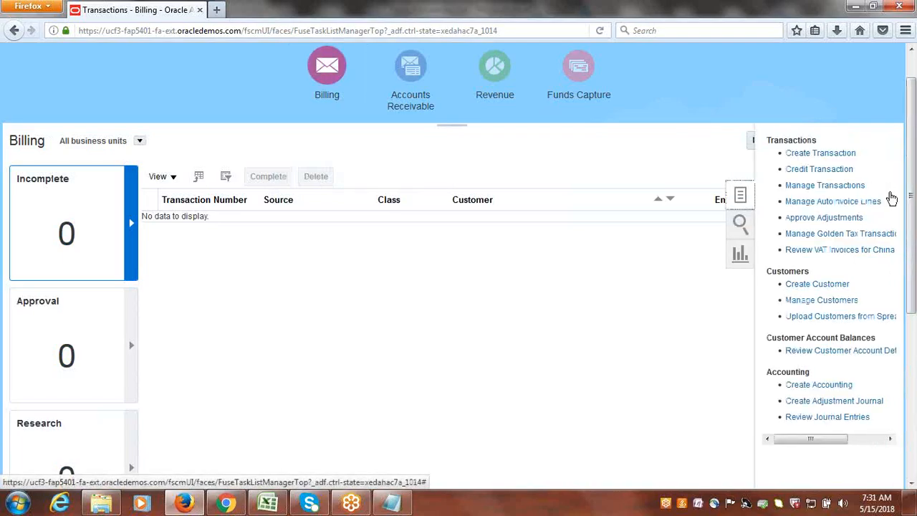
left_click(813, 154)
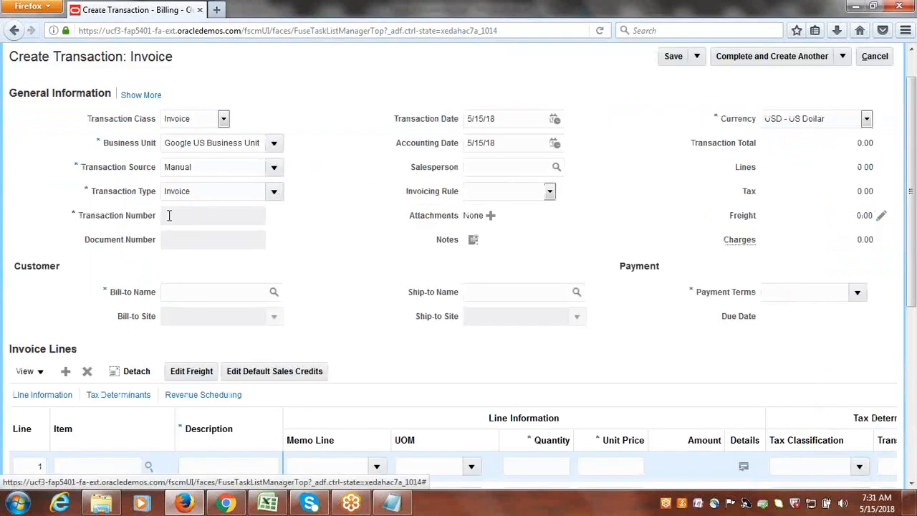
left_click(273, 166)
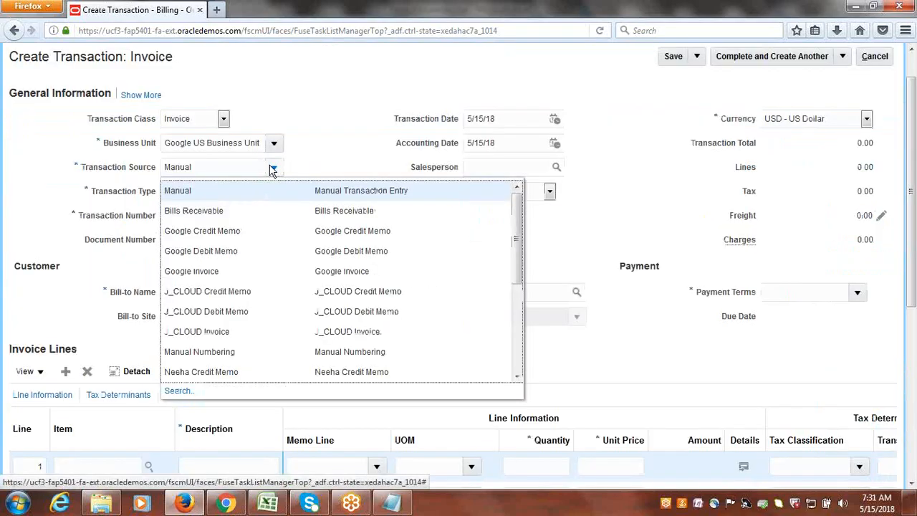
left_click(212, 272)
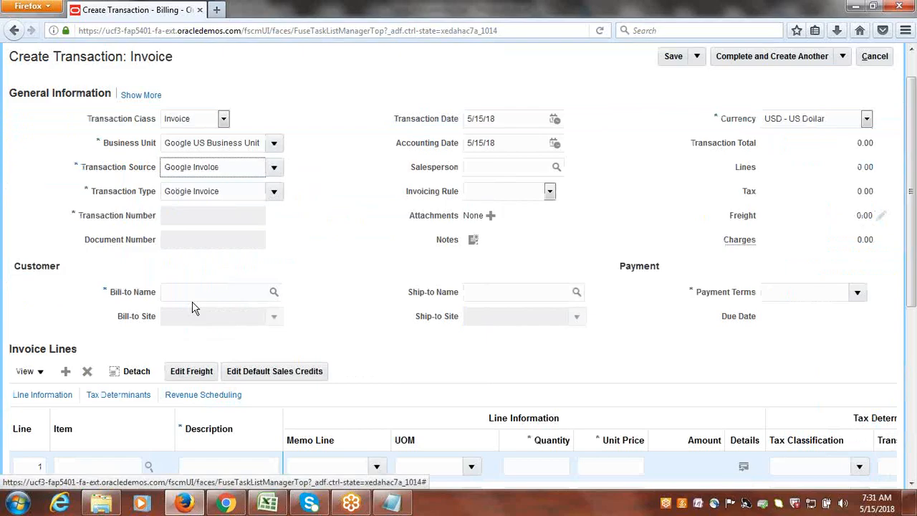
left_click(193, 300)
type("coogle")
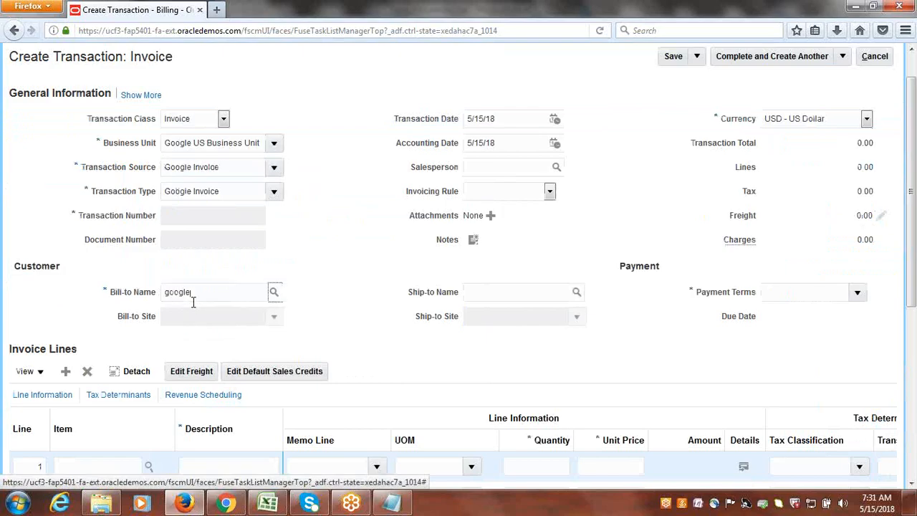
key("Tab")
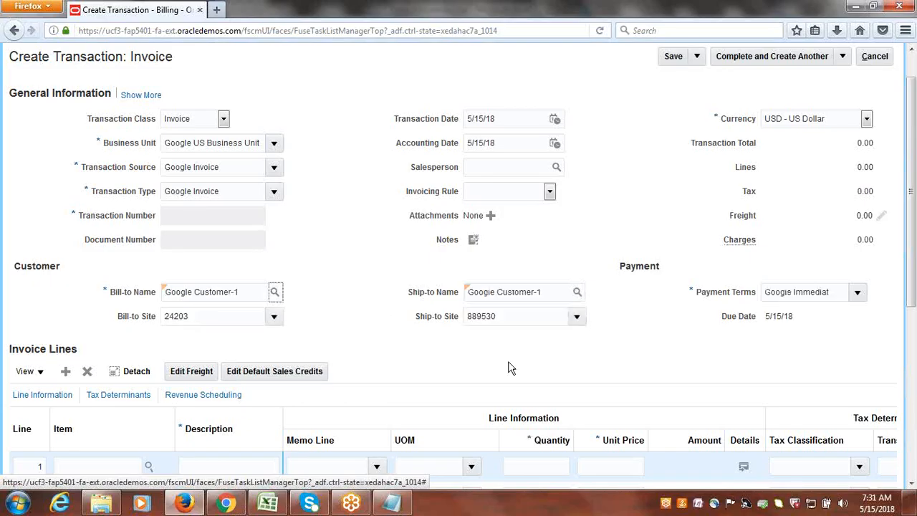
Step: Fill invoice line 1 with the description Services, quantity 1 and unit price 5,000
scroll(845, 279, "down", 2)
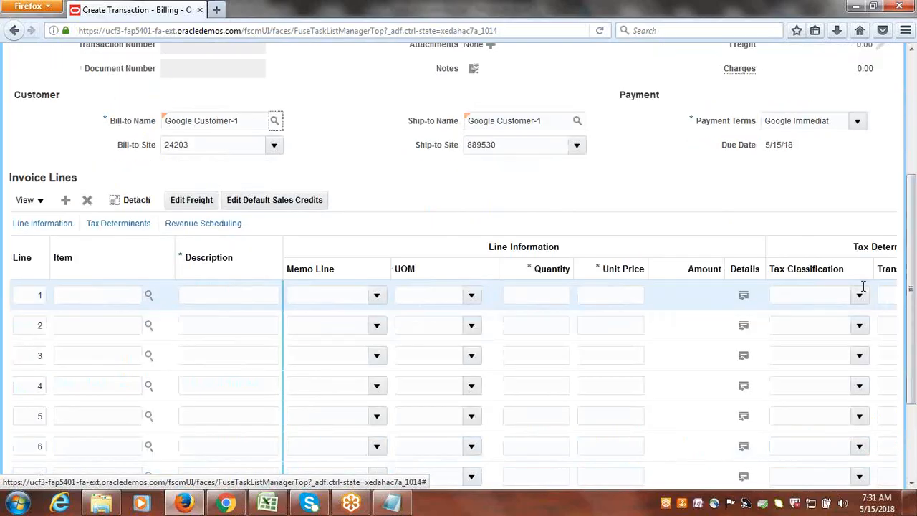
left_click(230, 294)
type("Services")
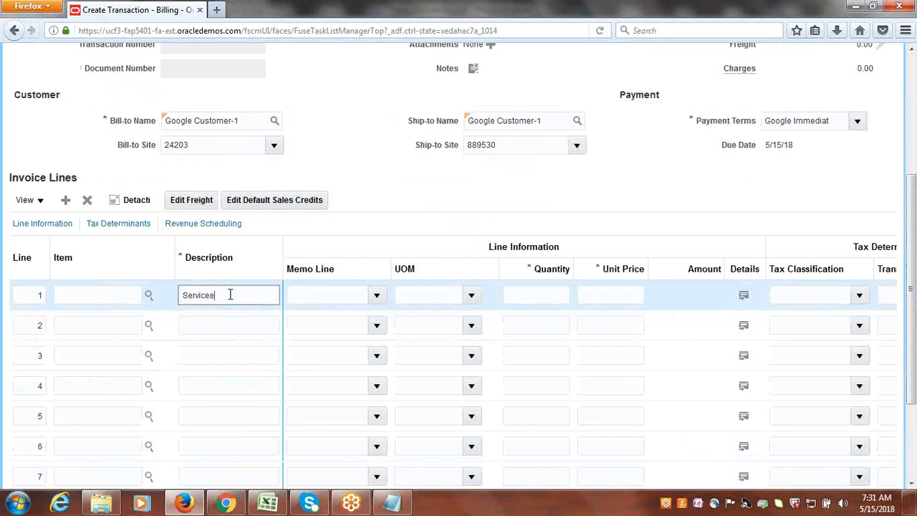
left_click(524, 289)
type("1")
left_click(609, 297)
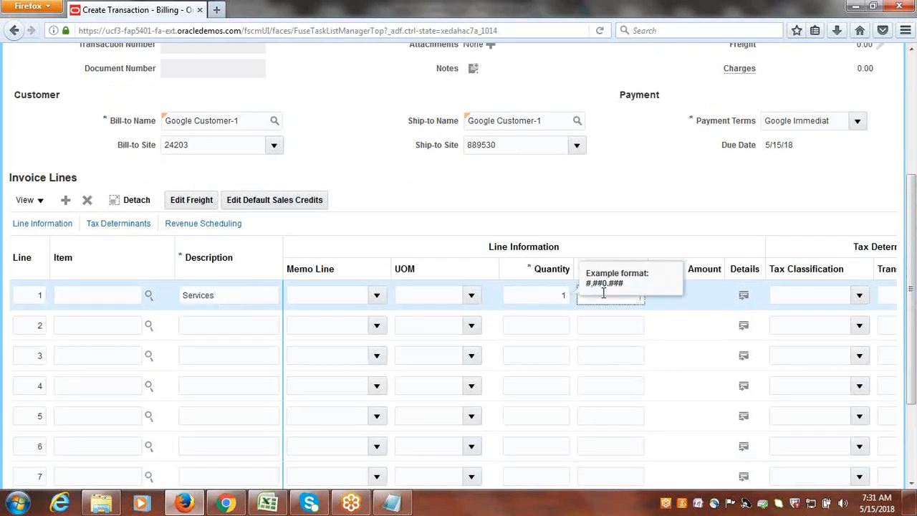
type("5,000")
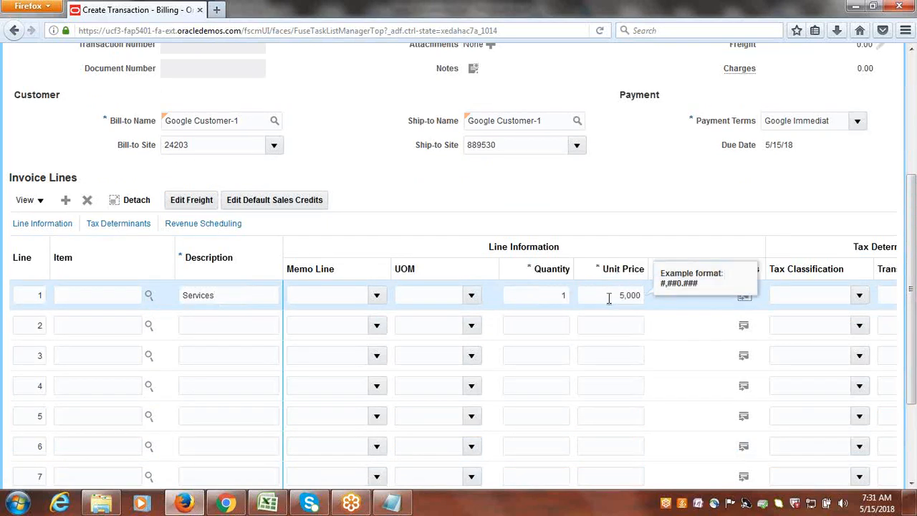
key("Tab")
Step: Complete the new invoice, close it and dismiss the confirmation
scroll(913, 168, "up", 4)
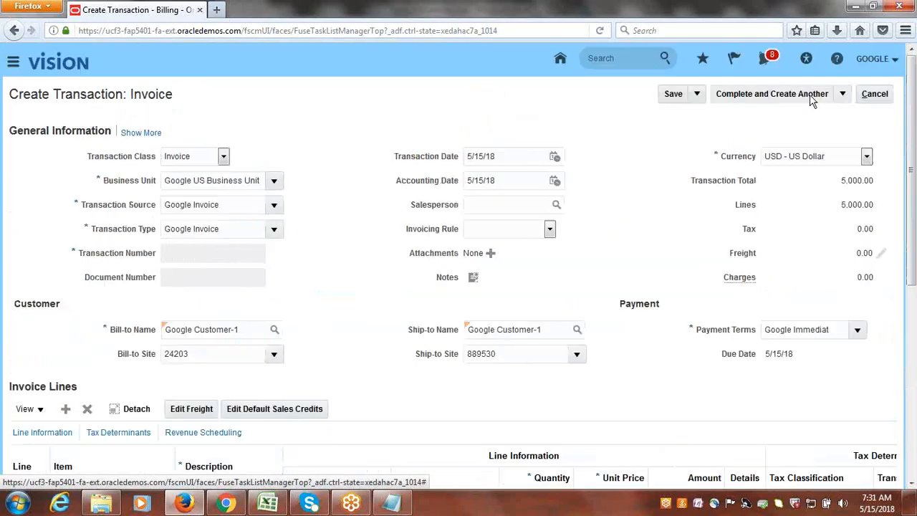
left_click(842, 94)
left_click(775, 136)
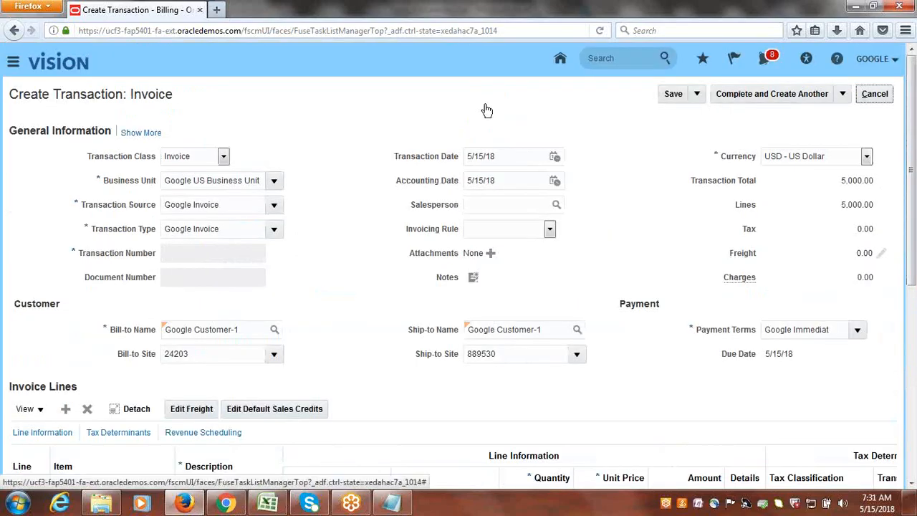
left_click(510, 179)
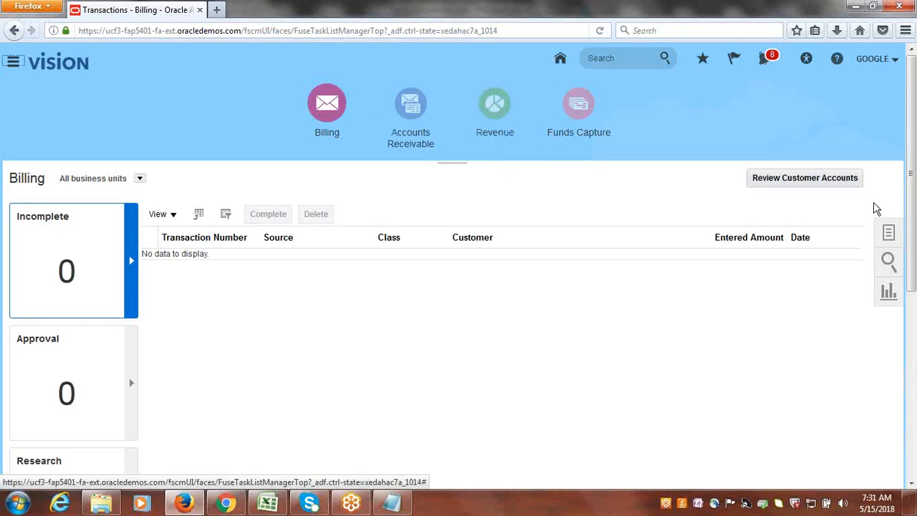
Step: Find receipt 2222 among the Accounts Receivable receipts and open it for editing
left_click(412, 118)
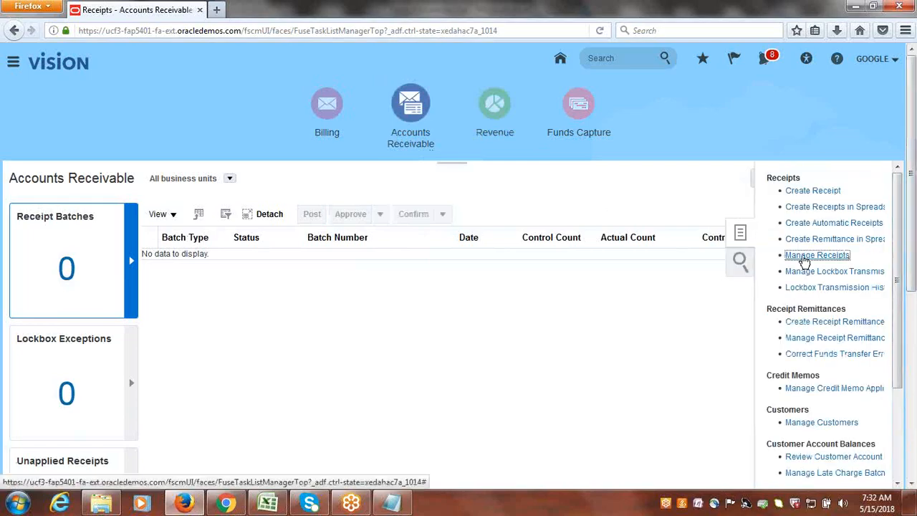
left_click(816, 256)
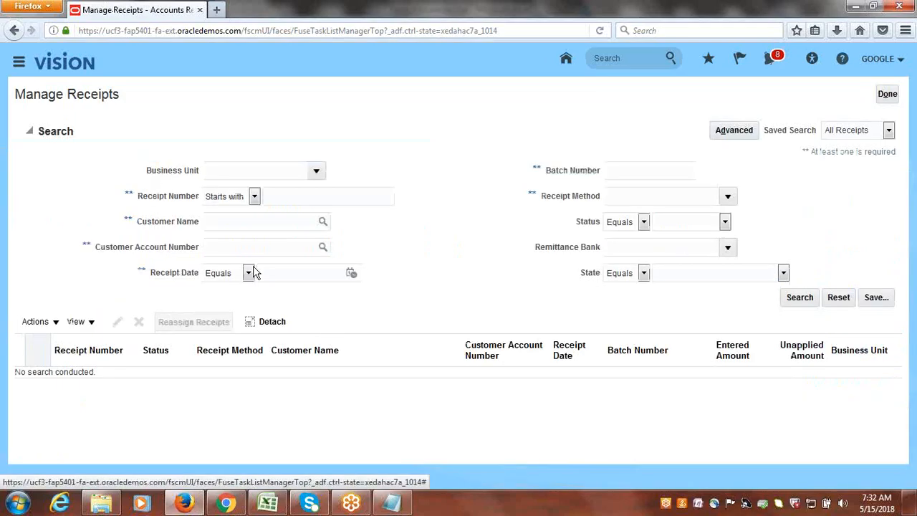
left_click(318, 197)
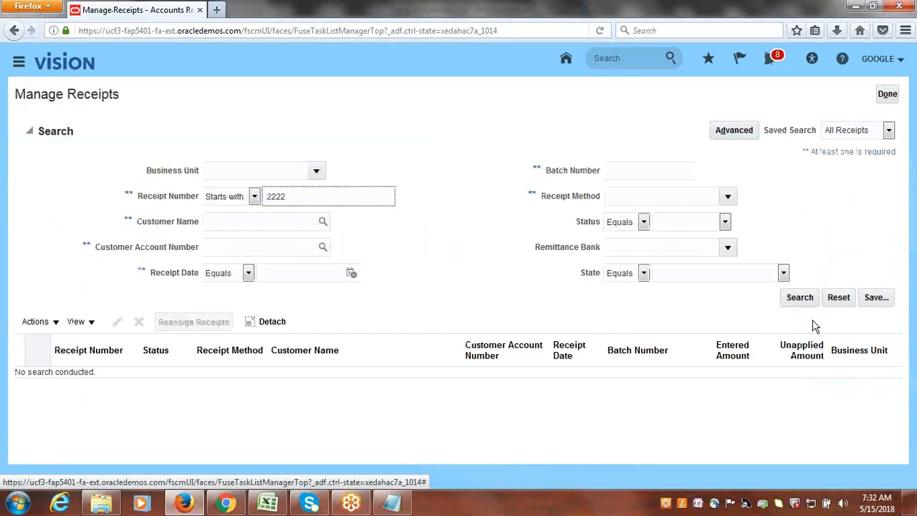
left_click(799, 298)
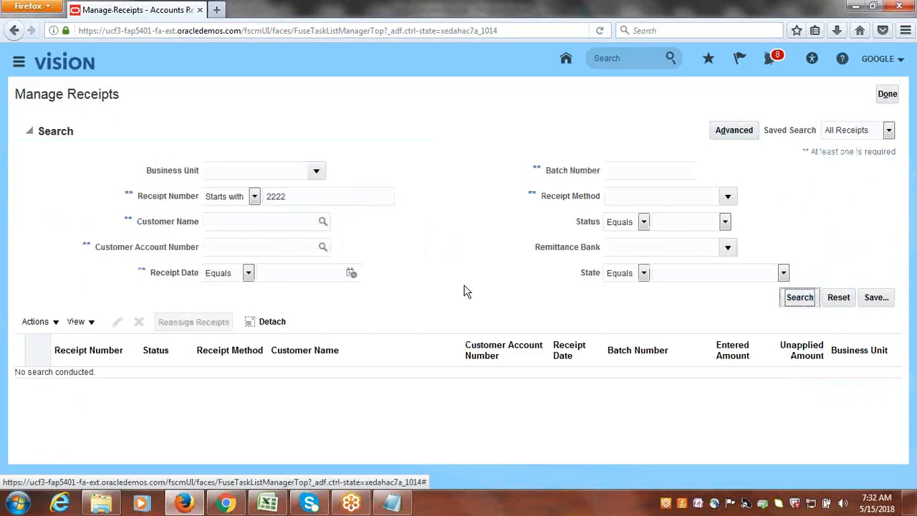
left_click(89, 220)
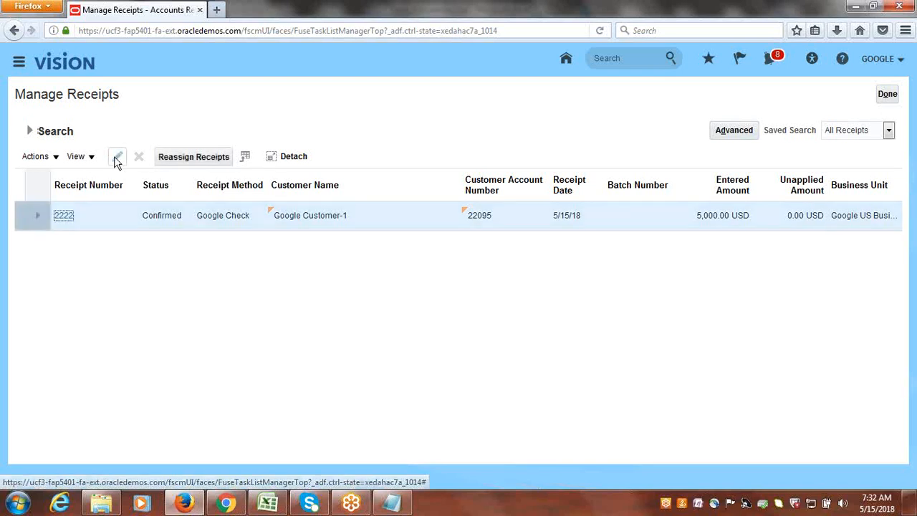
left_click(117, 159)
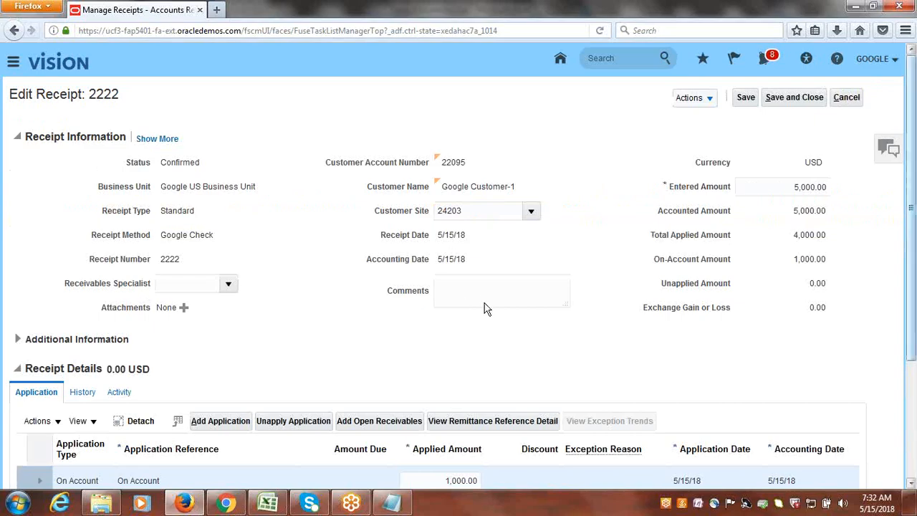
Step: Unapply the receipt's On Account application with the unapply accounting date 5/15/18
scroll(904, 279, "down", 3)
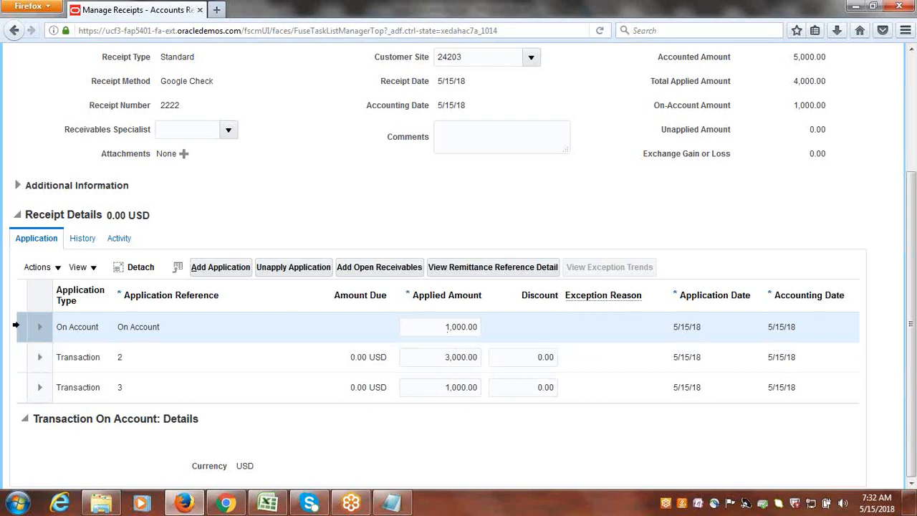
left_click(16, 324)
left_click(58, 269)
left_click(326, 192)
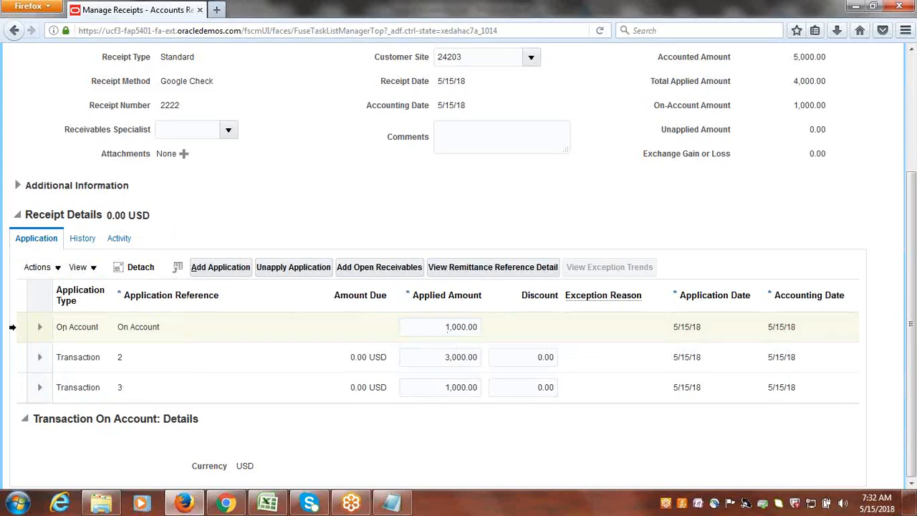
left_click(17, 327)
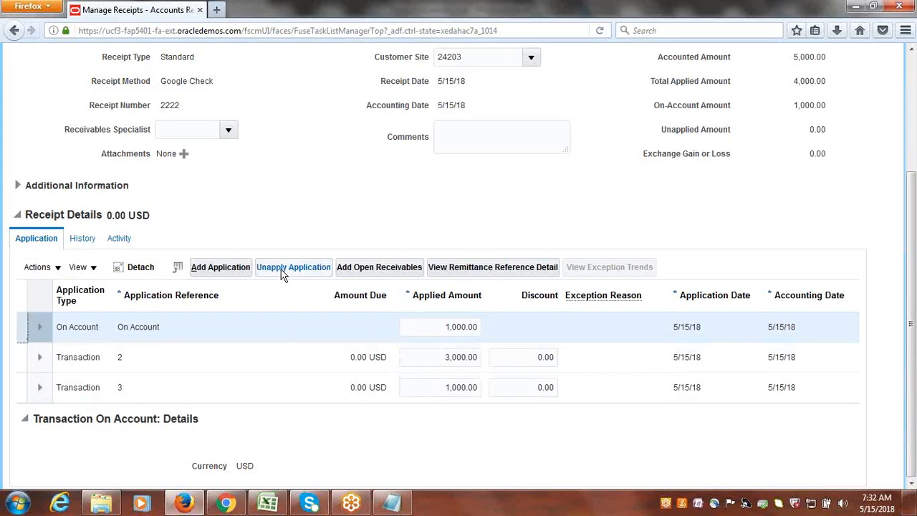
left_click(283, 270)
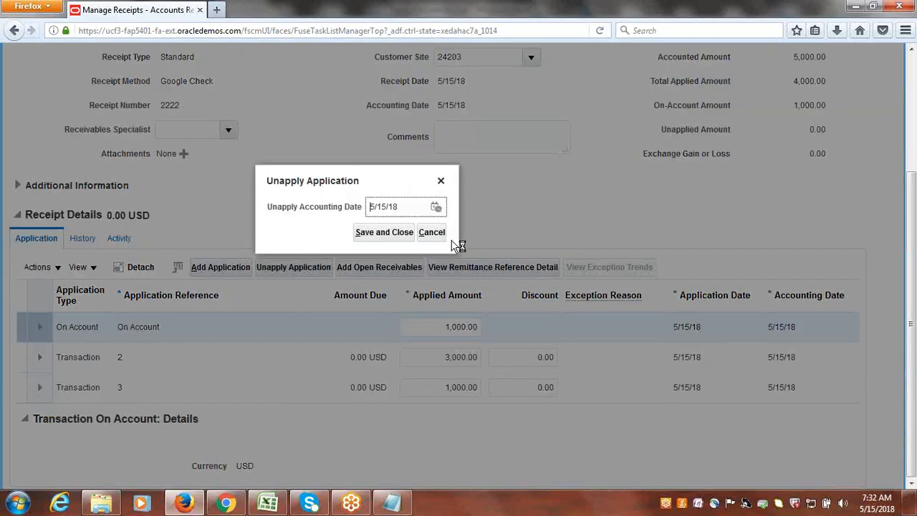
left_click(393, 235)
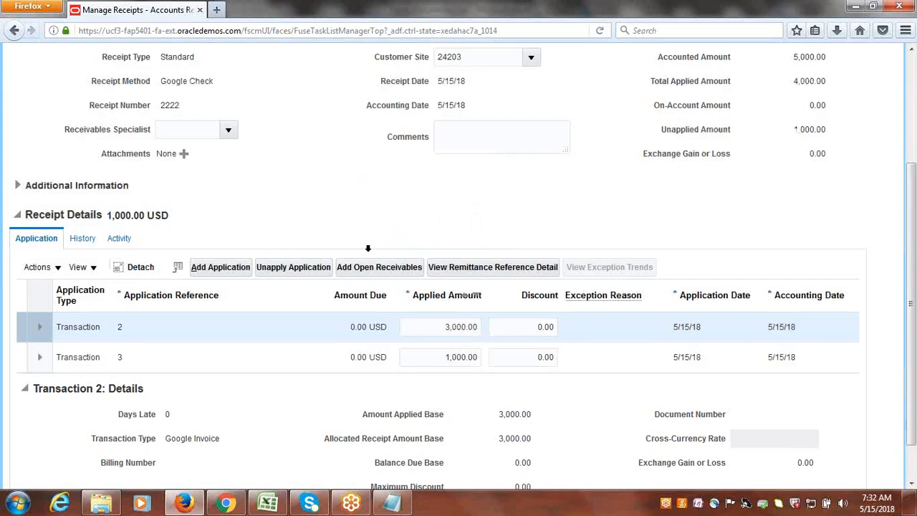
Step: Search the open receivables for receipt reference number 5, matching by transaction number
left_click(405, 267)
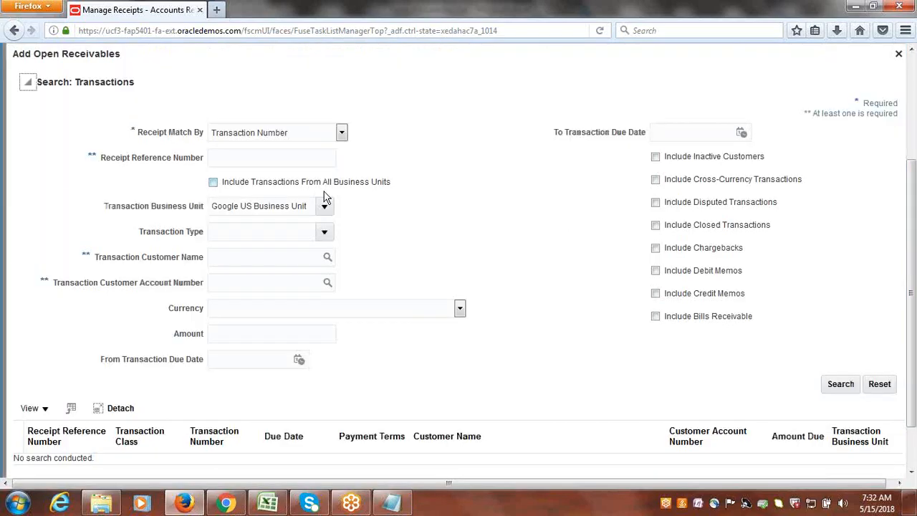
left_click(251, 157)
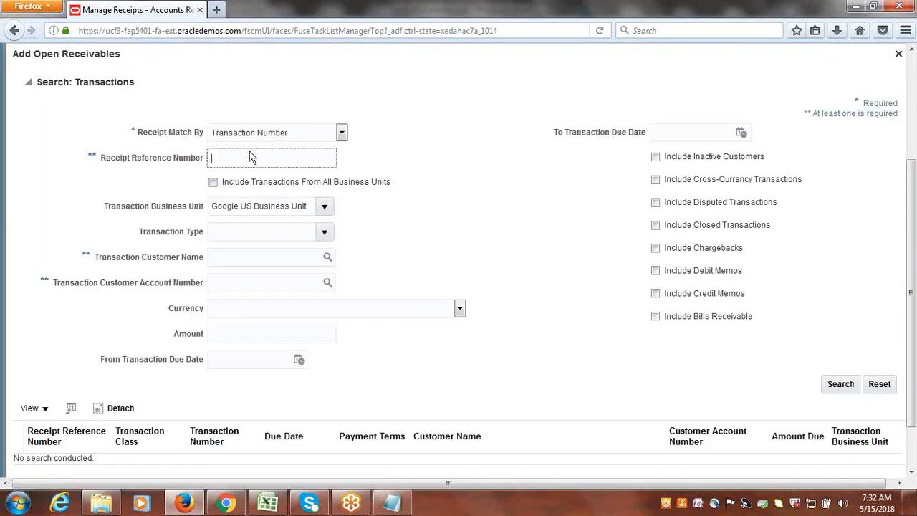
type("5")
left_click(831, 386)
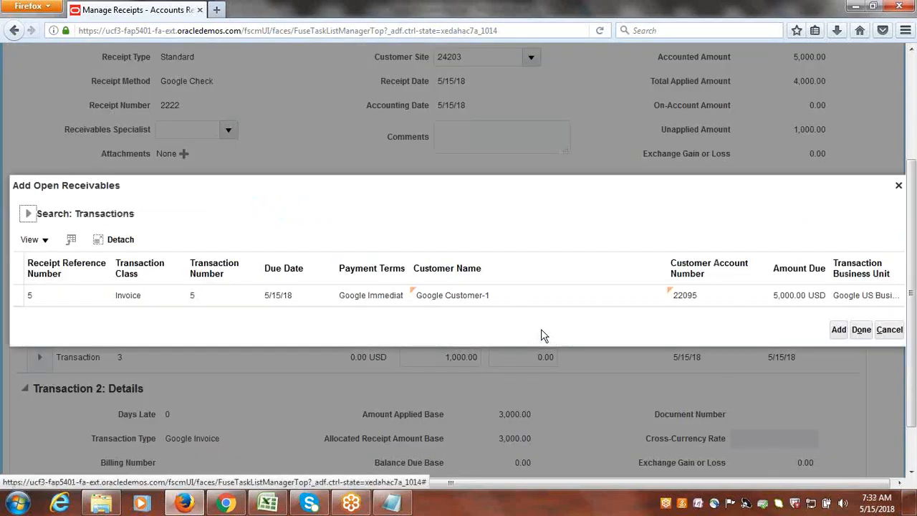
Step: Add invoice 5 to the receipt's applications and finish adding open receivables
left_click(234, 299)
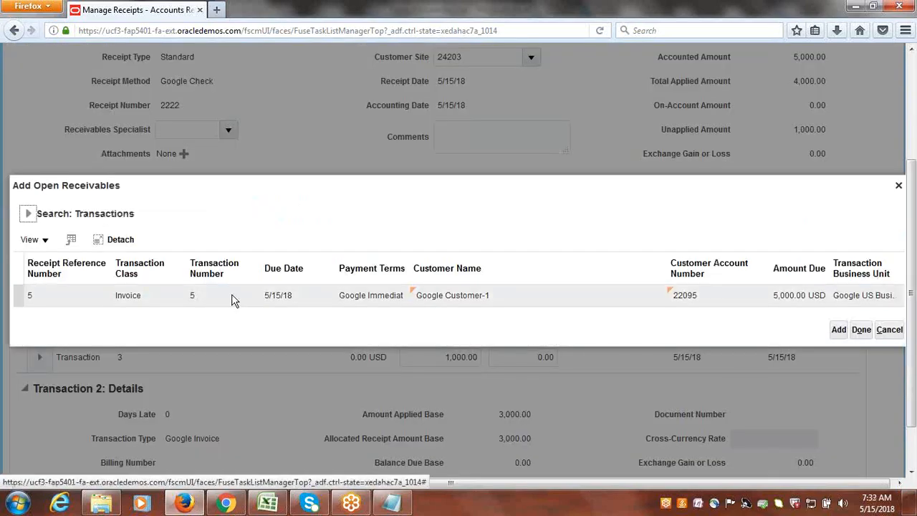
left_click(839, 330)
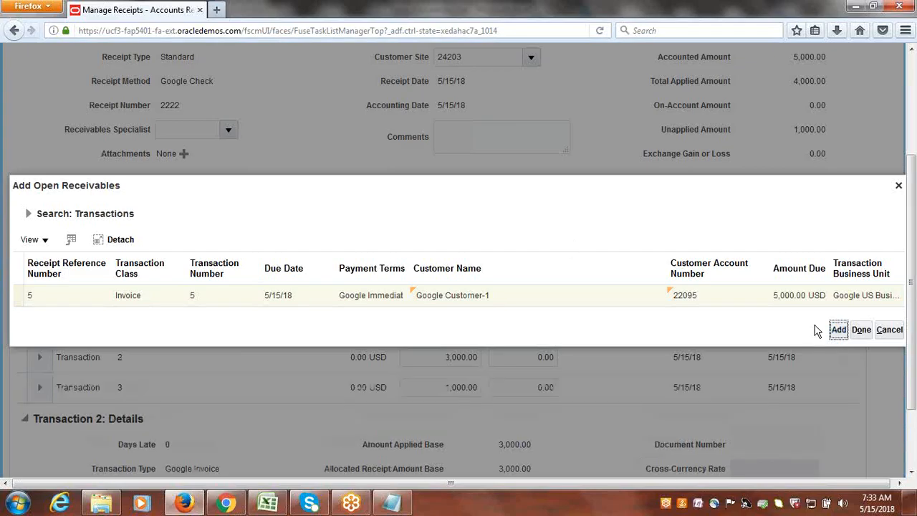
left_click(861, 329)
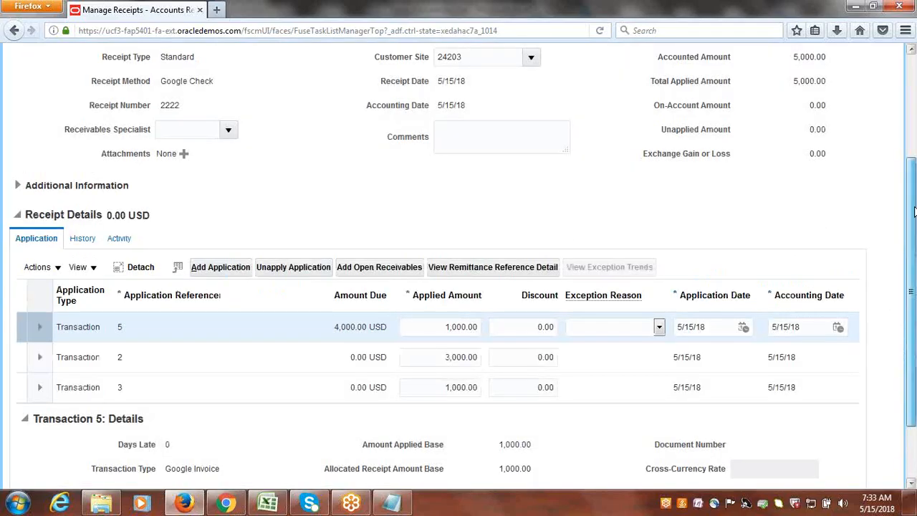
scroll(914, 211, "down", 2)
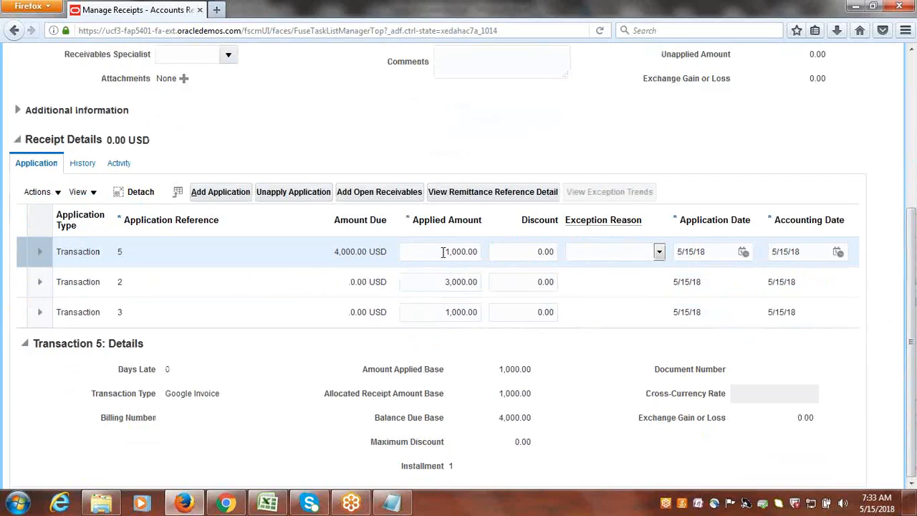
Step: Save receipt 2222 with its application to transaction 5 and close it, returning to the receipts list
scroll(914, 192, "up", 3)
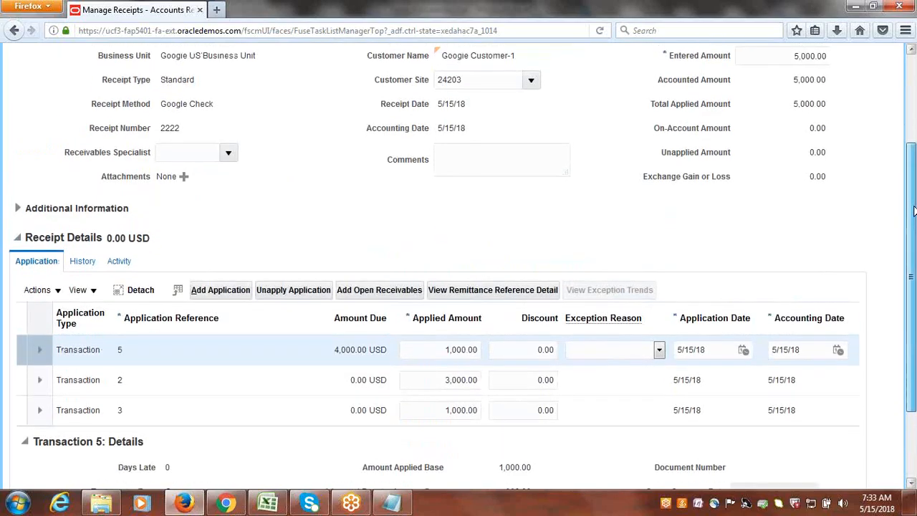
scroll(309, 292, "down", 2)
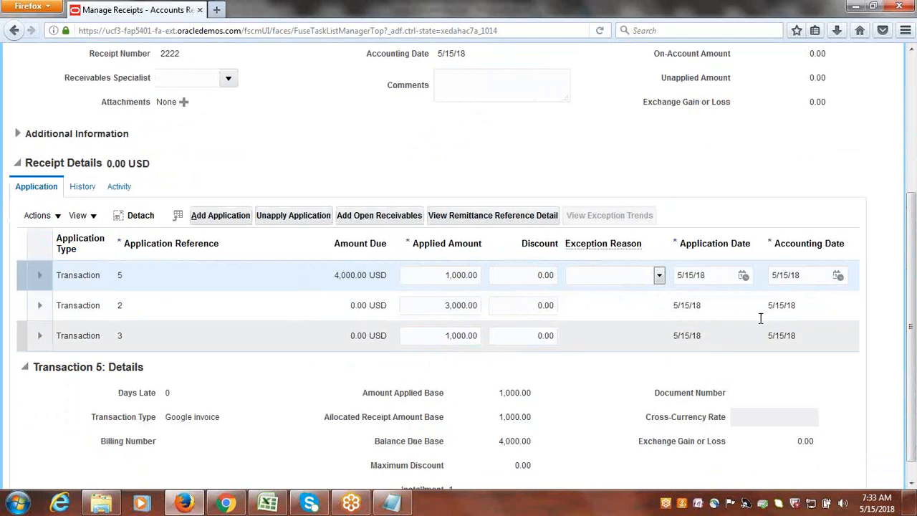
scroll(914, 212, "up", 3)
scroll(914, 212, "up", 3)
left_click(823, 100)
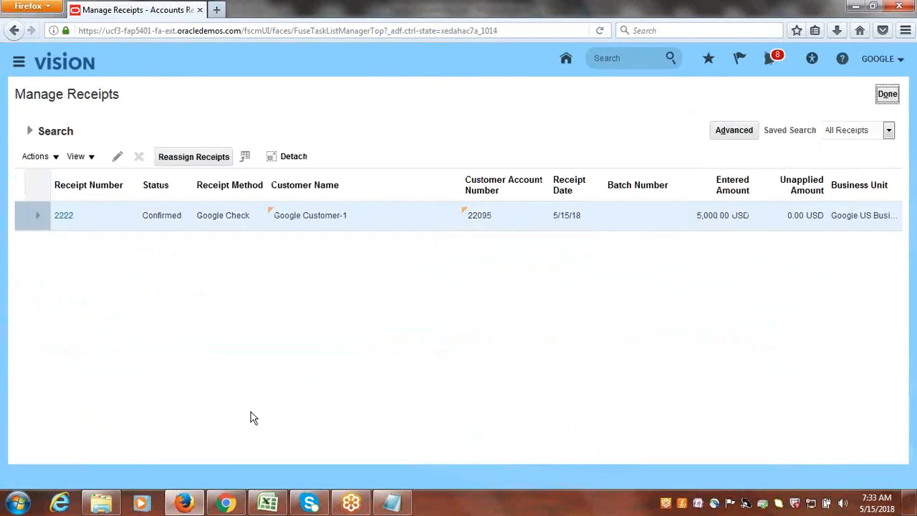
Step: Switch to the Class_Discussions workbook in Excel and mark the On Account Receipt topic as Done in B33
mouse_move(212, 507)
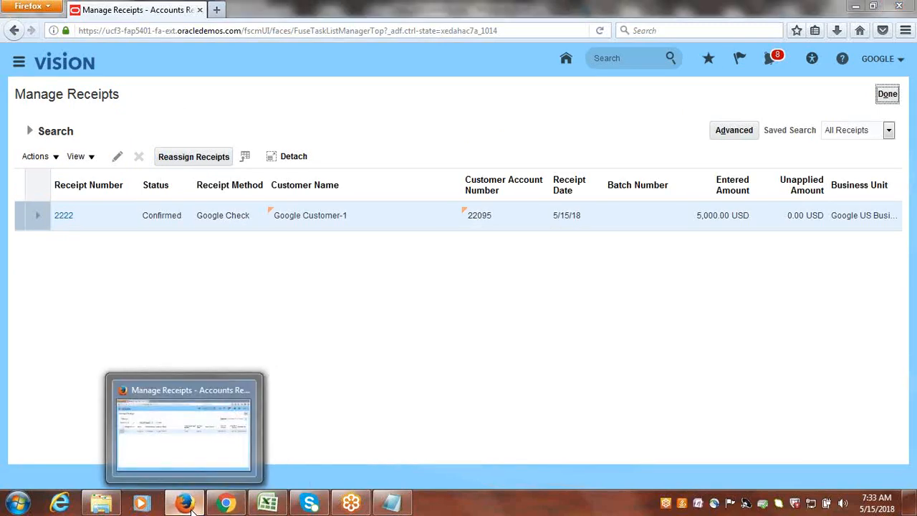
left_click(268, 502)
type("d")
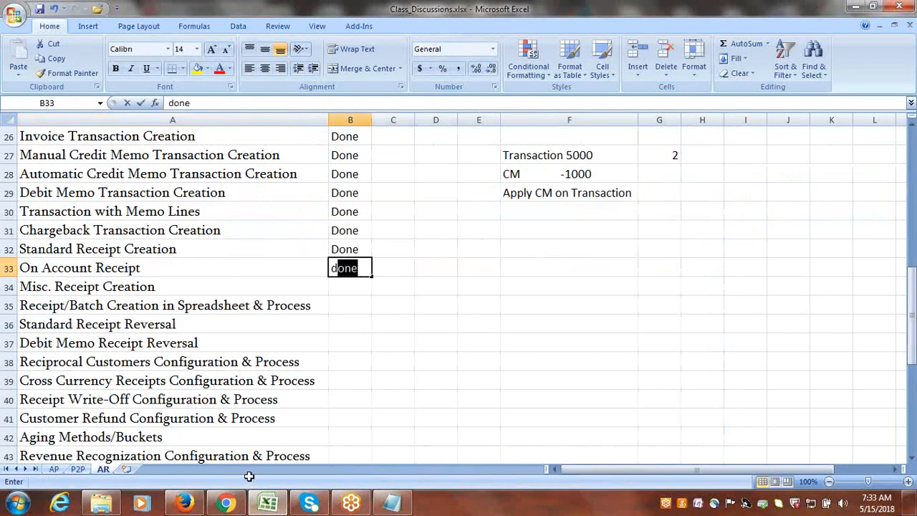
key("Tab")
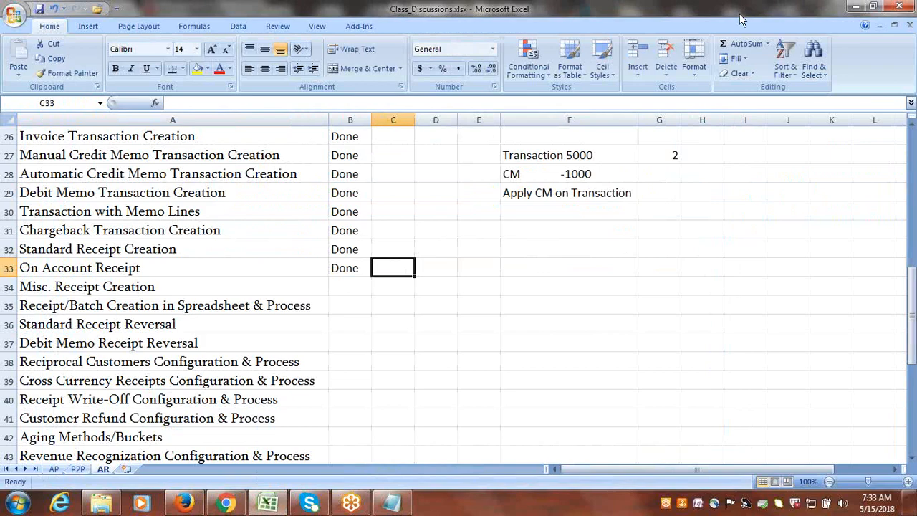